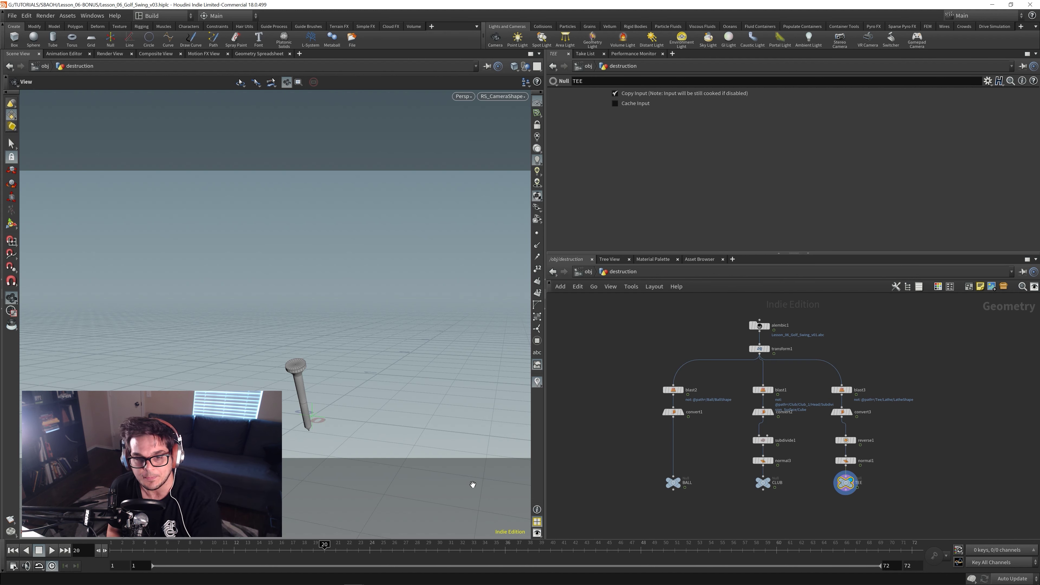
Save the golf swing scene and switch to the other Houdini window holding the finished Lesson_06_Golf_Swing_v01_END file.
key(ctrl+s)
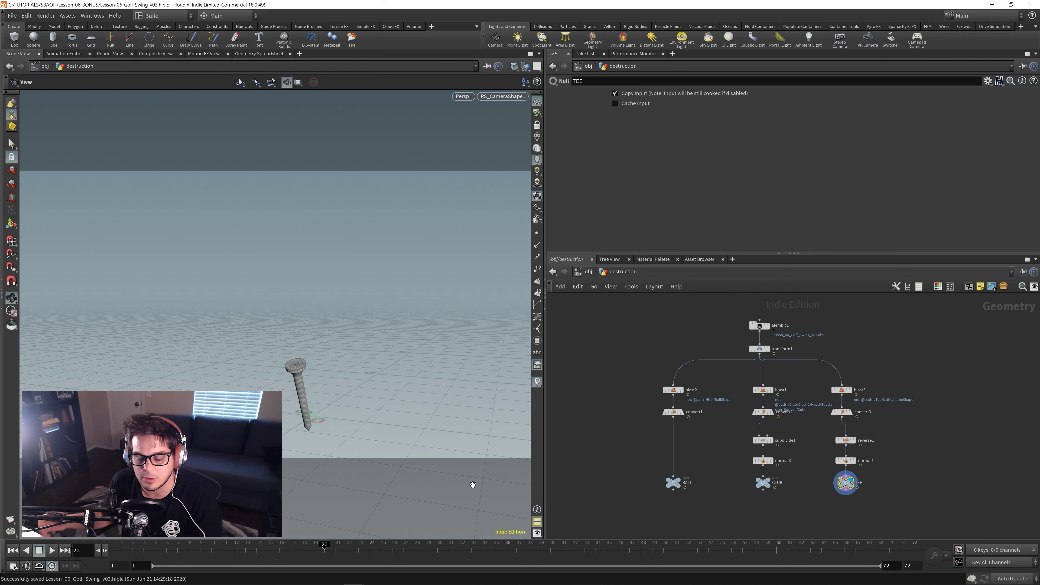
mouse_move(426, 582)
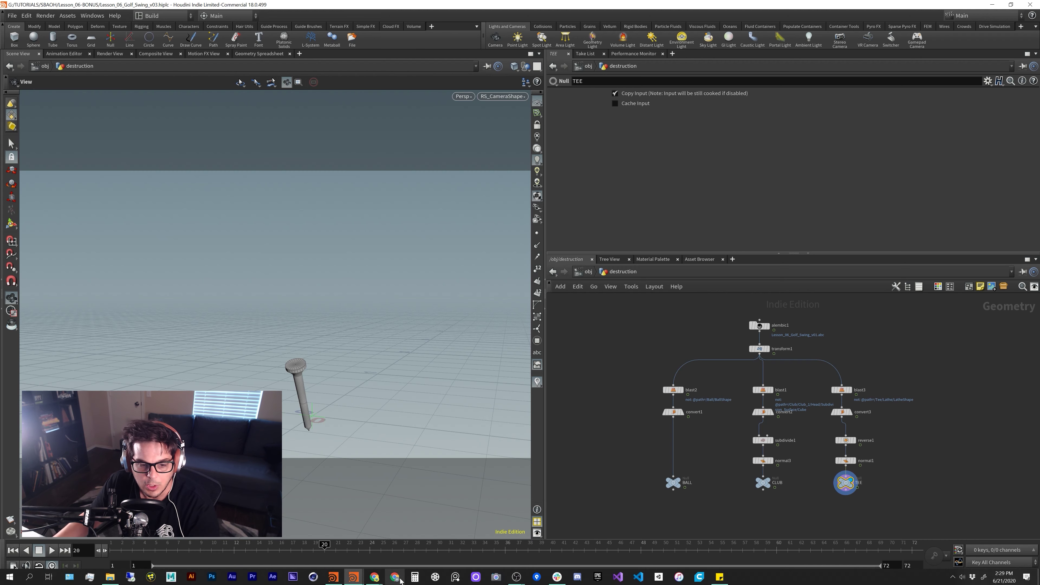
click(340, 581)
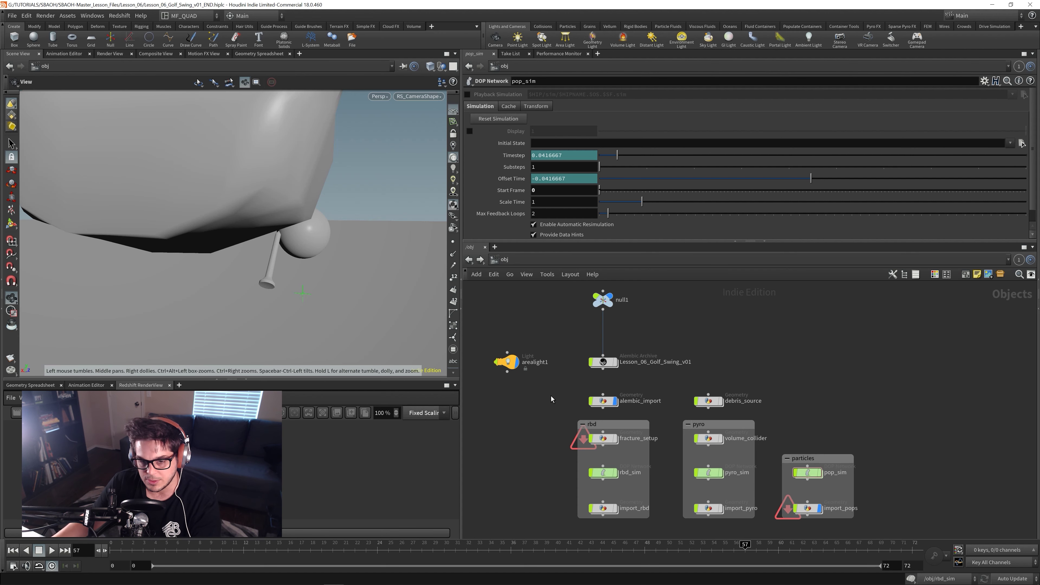
Examine the rbd, pyro and particles network boxes in the finished scene, and return to the Lesson_06_Golf_Swing_v03 scene.
click(606, 424)
click(721, 424)
click(817, 456)
click(605, 424)
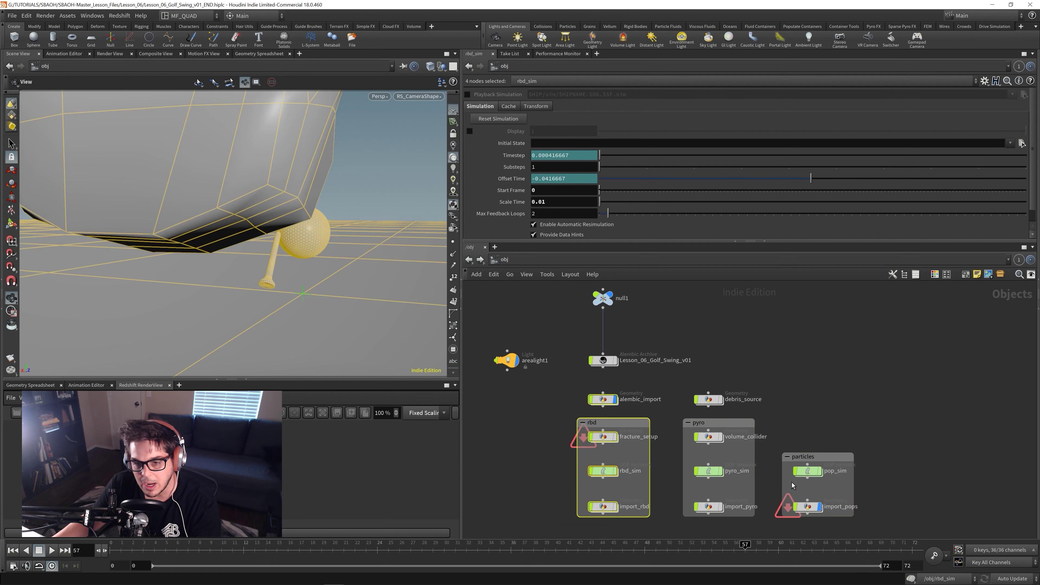
click(721, 422)
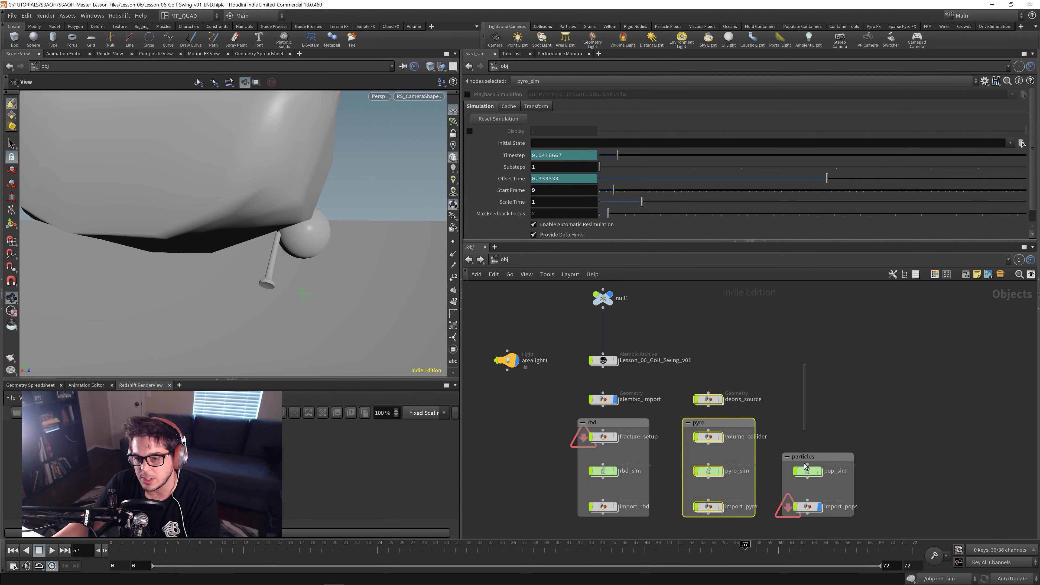
click(817, 456)
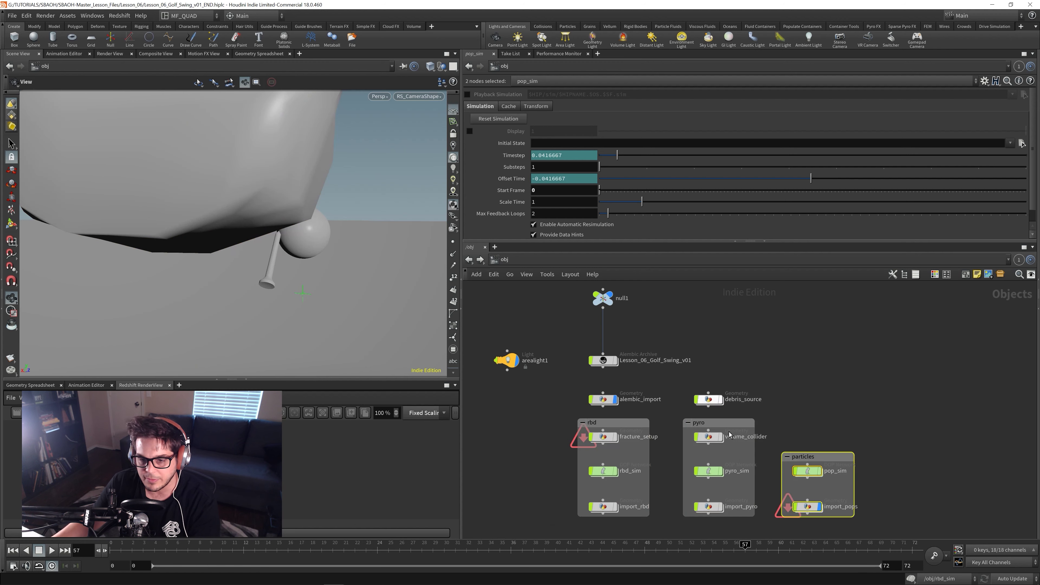
click(560, 515)
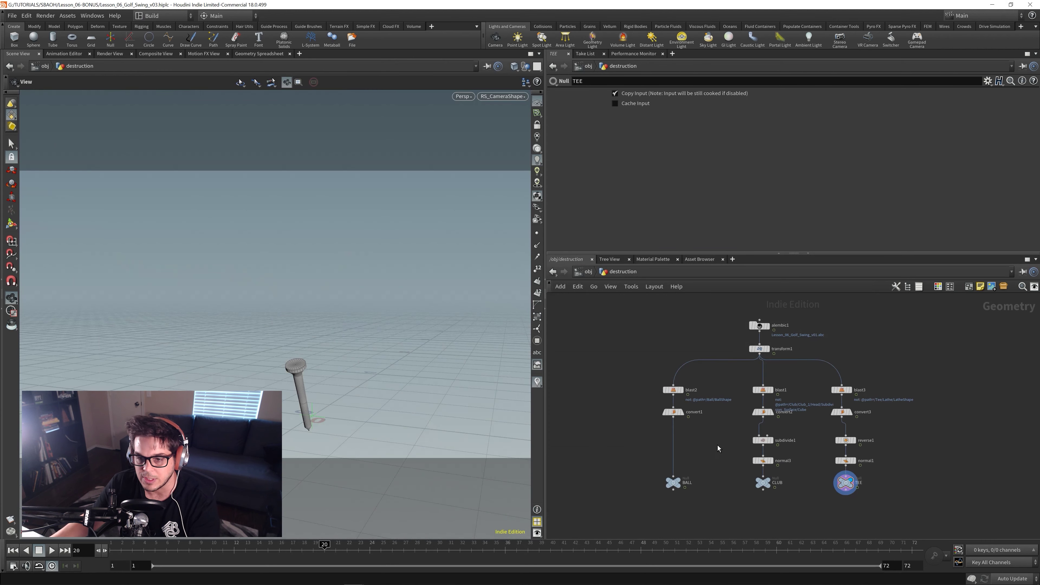
Check the scene's object level and go back inside the destruction geometry network.
middle_drag(940, 502, 889, 478)
click(588, 274)
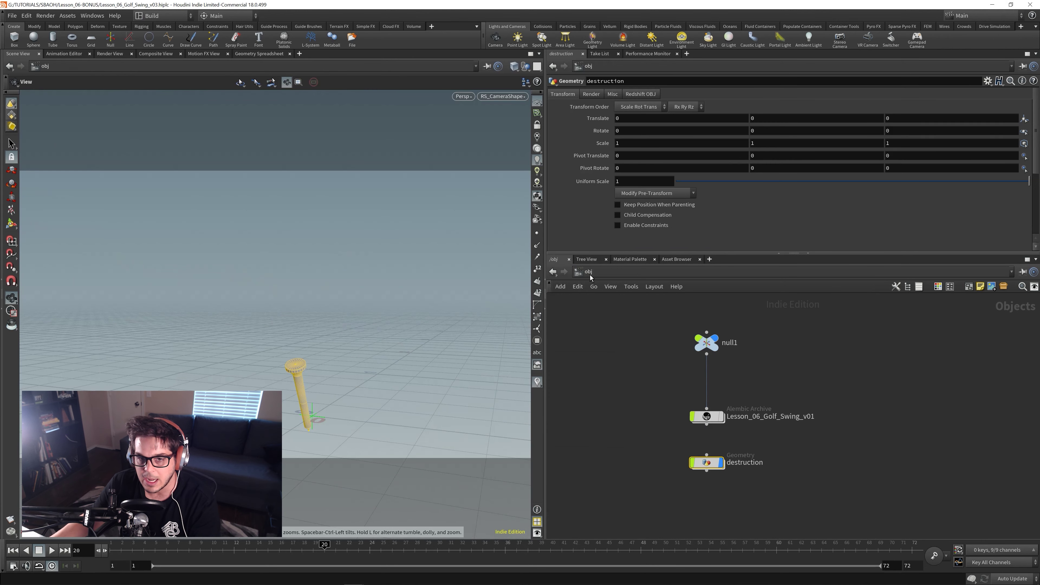
double_click(710, 465)
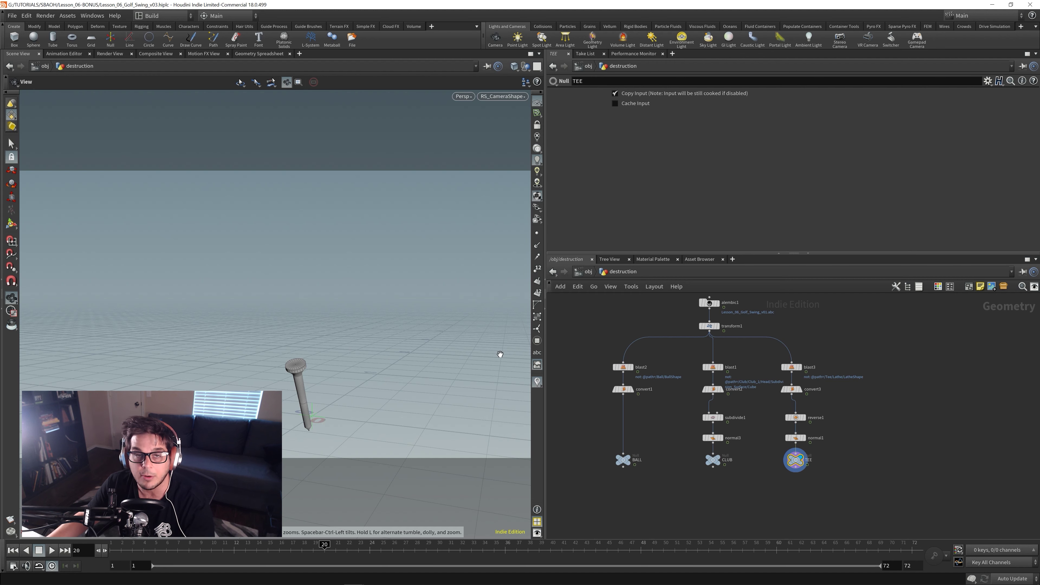
Display the BALL null with the CLUB null templated, and scrub the timeline to frame 14.
click(630, 459)
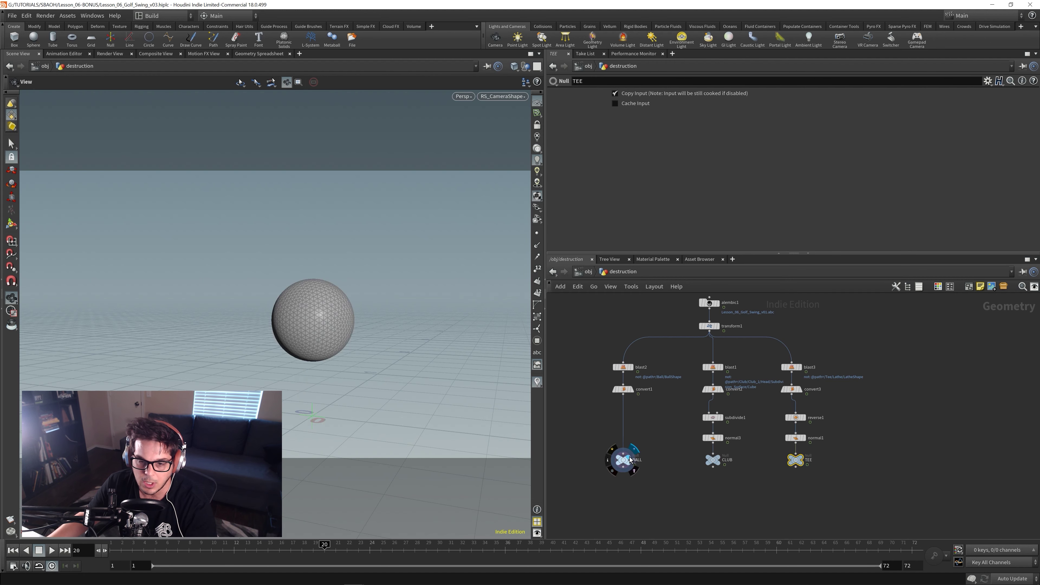
drag(701, 484, 805, 456)
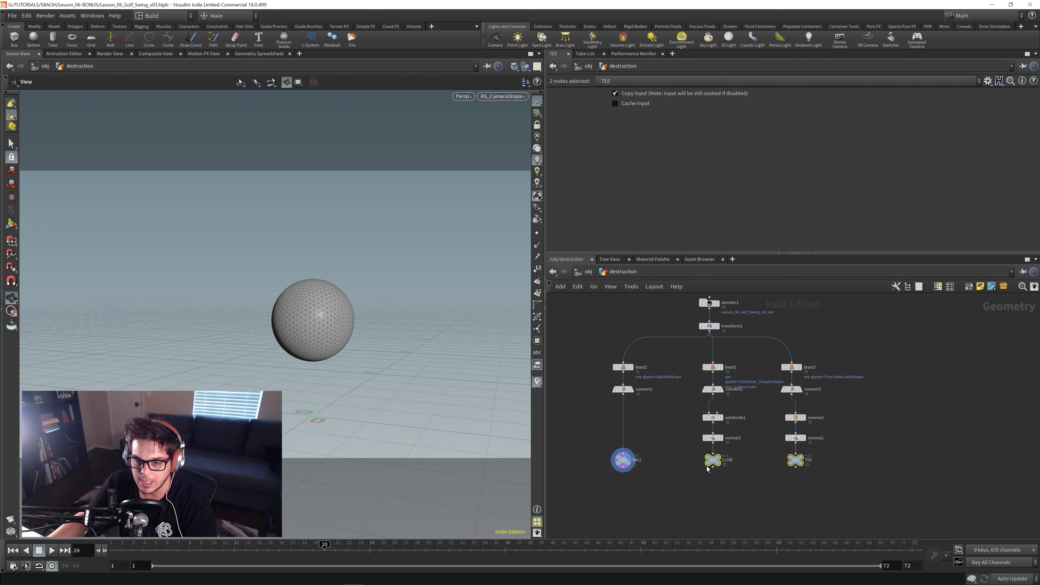
click(708, 470)
click(722, 471)
drag(223, 547, 258, 564)
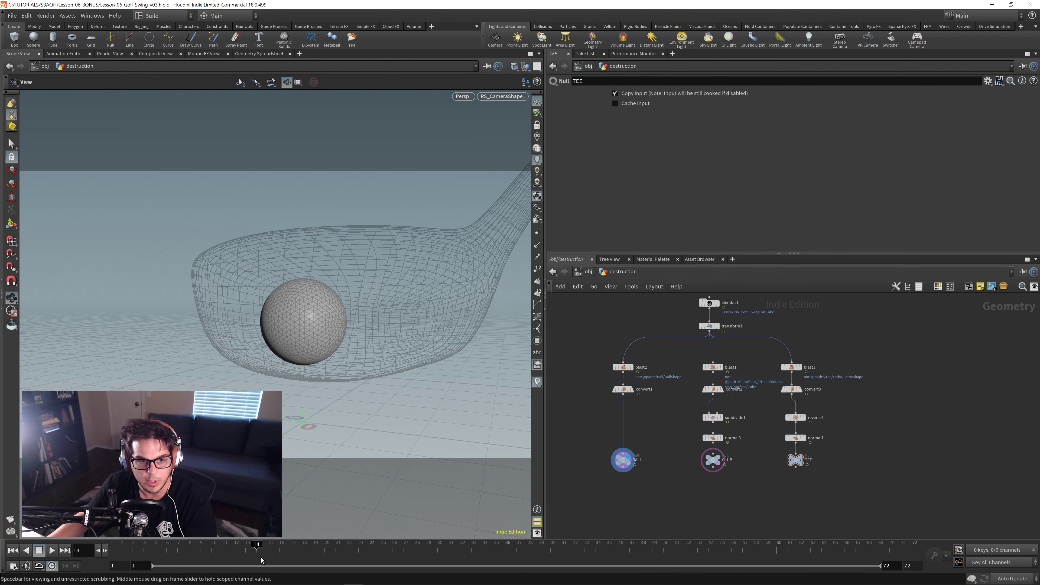
Add an RBD Material Fracture node below the BALL null and connect BALL to its first input.
middle_drag(703, 505, 717, 406)
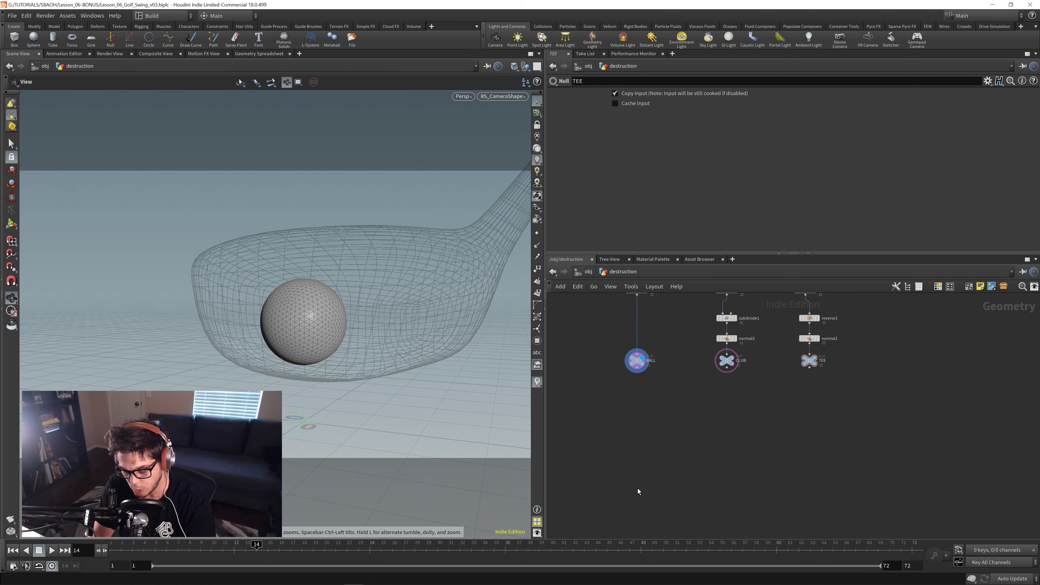
key(Tab)
text(rbdm)
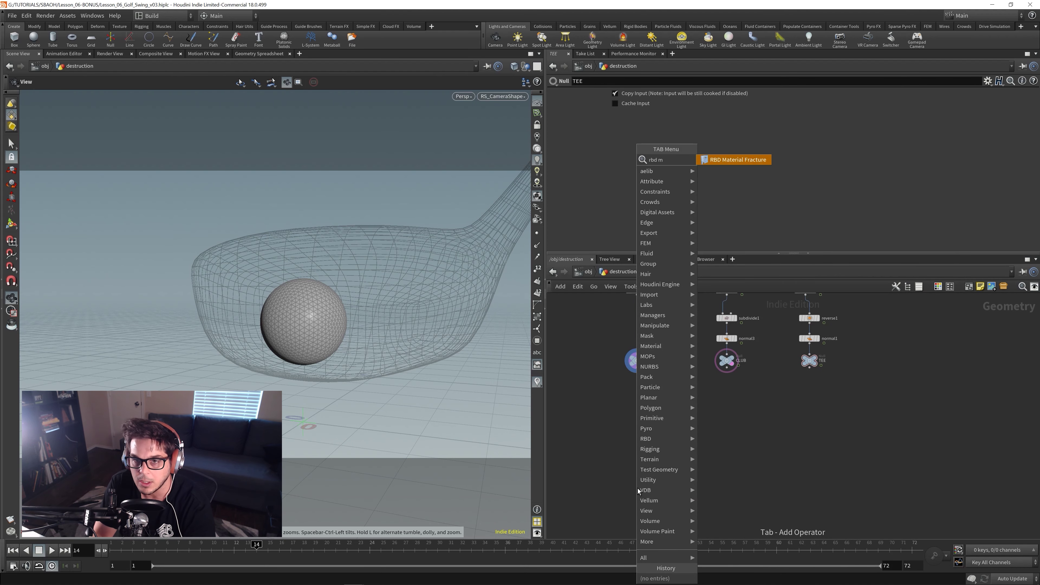
key(Return)
click(654, 401)
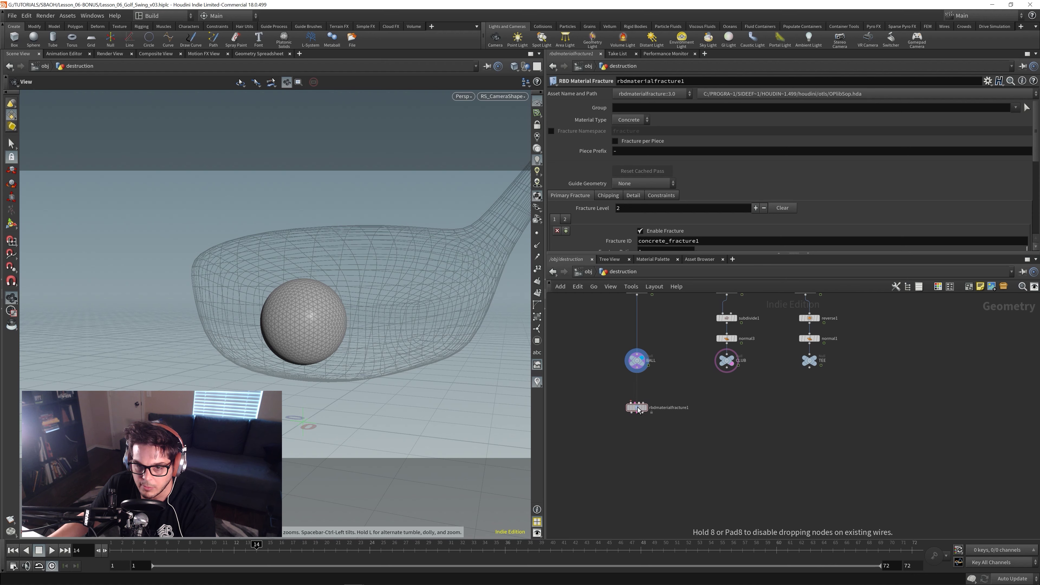
scroll(641, 376, up, 3)
scroll(641, 376, up, 1)
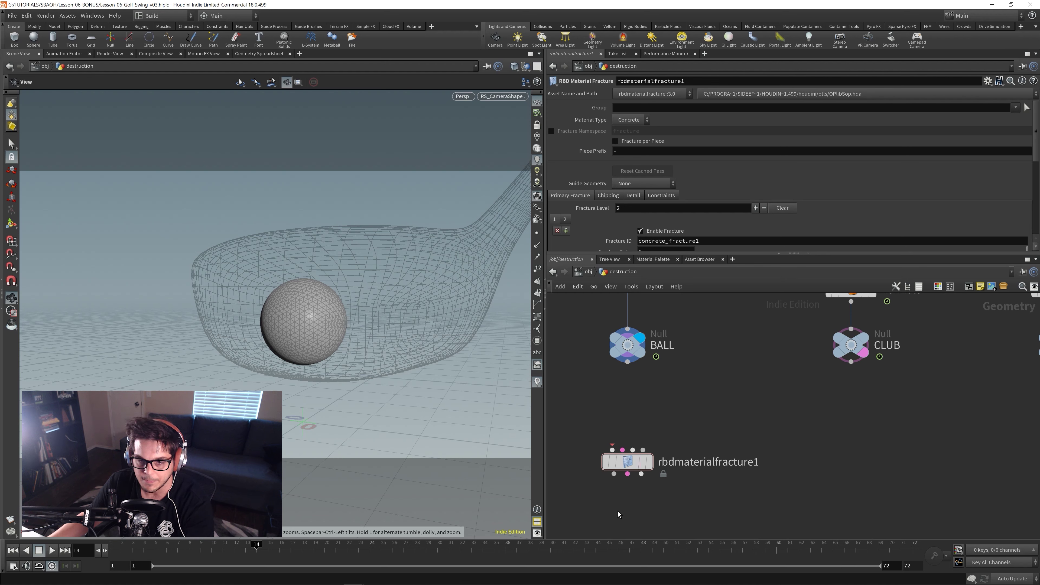
drag(627, 362, 615, 450)
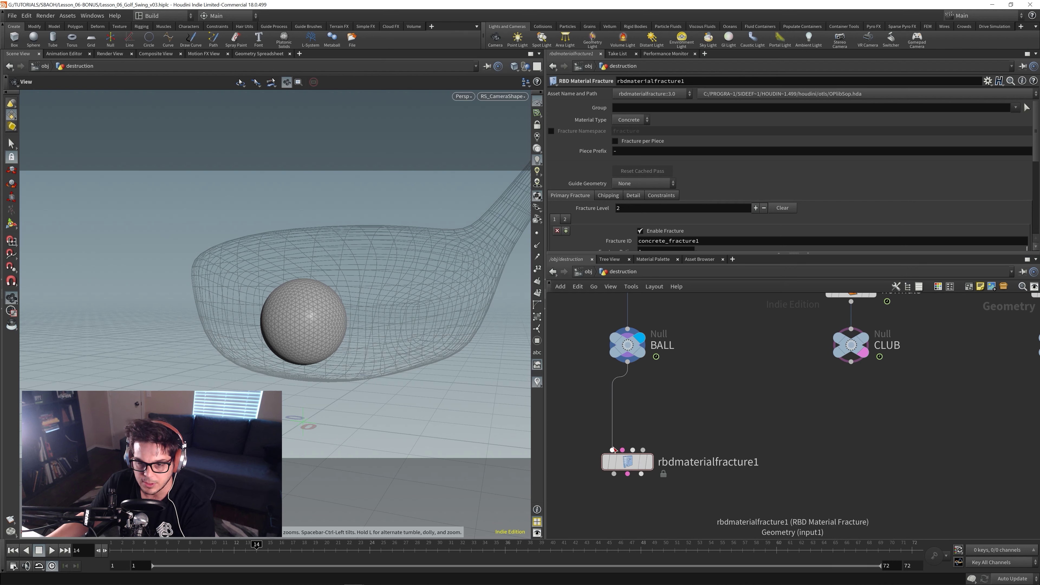
Display the RBD Material Fracture result on the ball and look through its Material Type options, keeping Concrete.
click(650, 460)
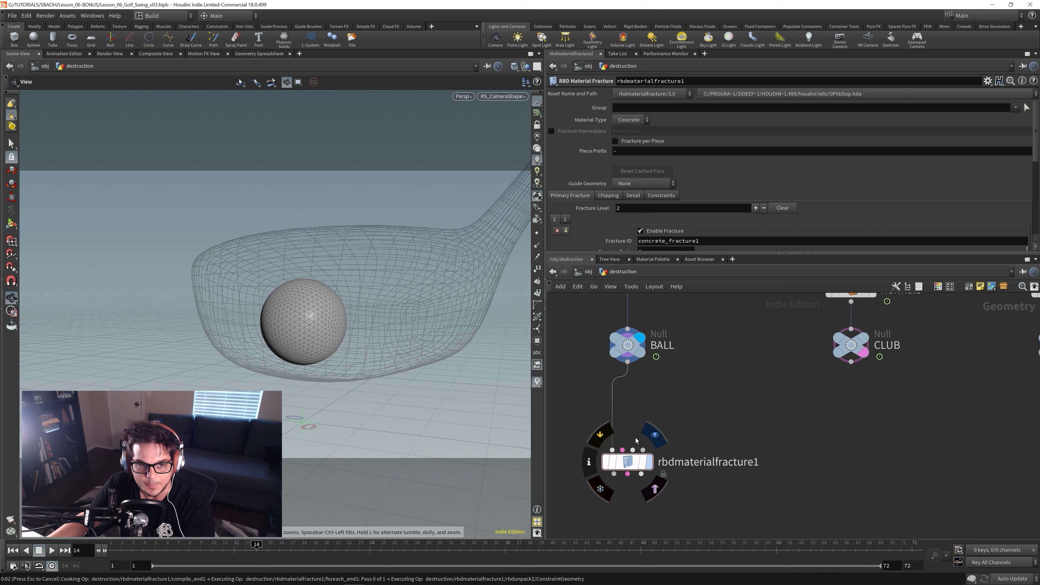
click(654, 434)
right_drag(300, 324, 531, 328)
drag(450, 327, 401, 294)
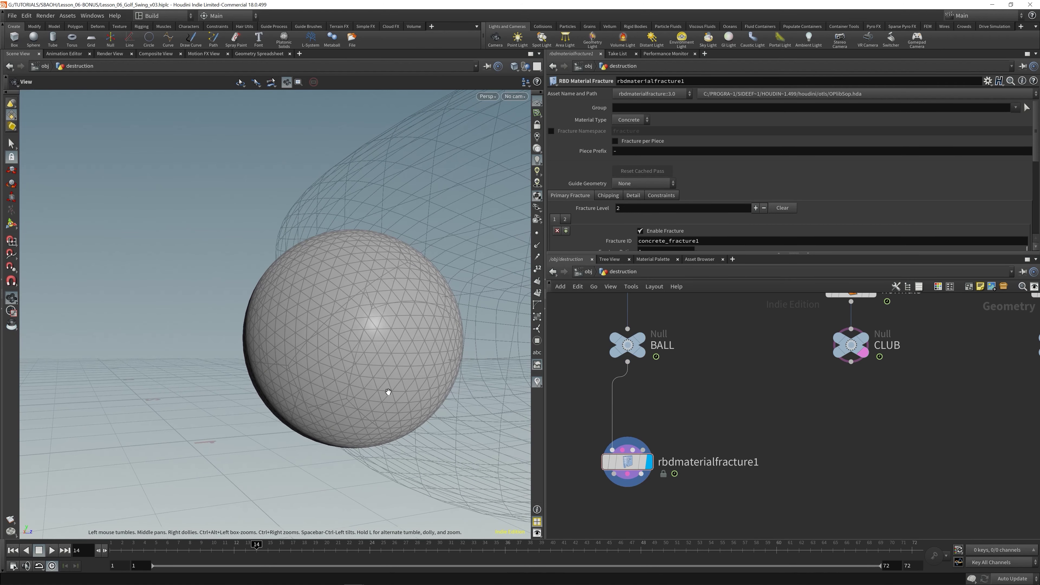
drag(318, 391, 345, 352)
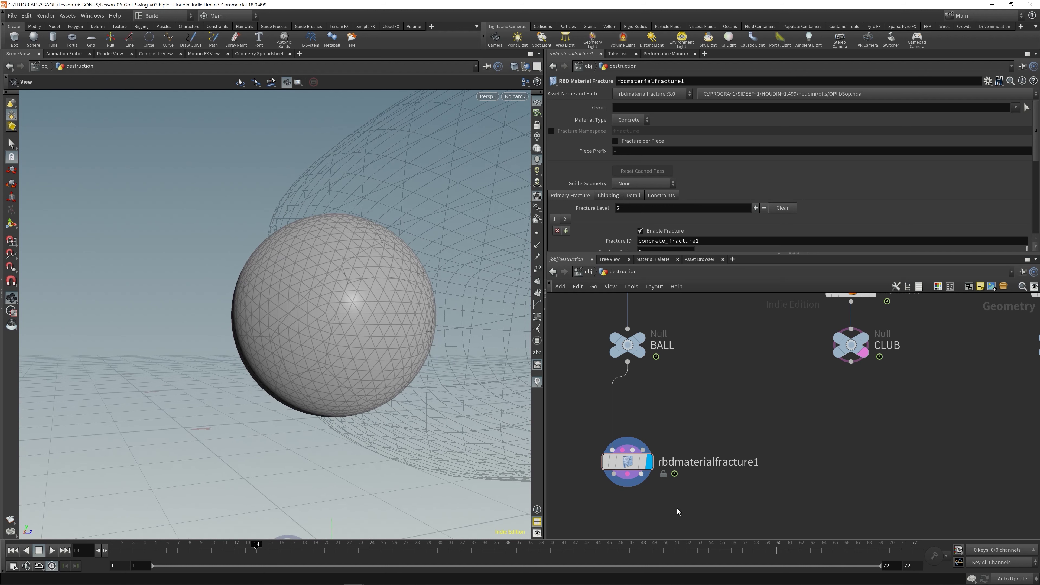
click(628, 120)
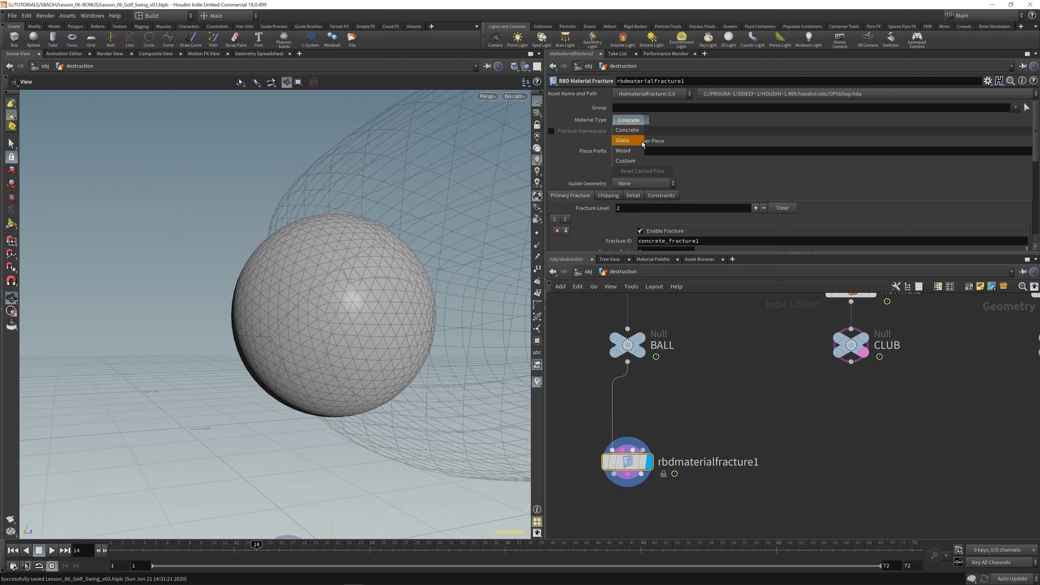
click(666, 119)
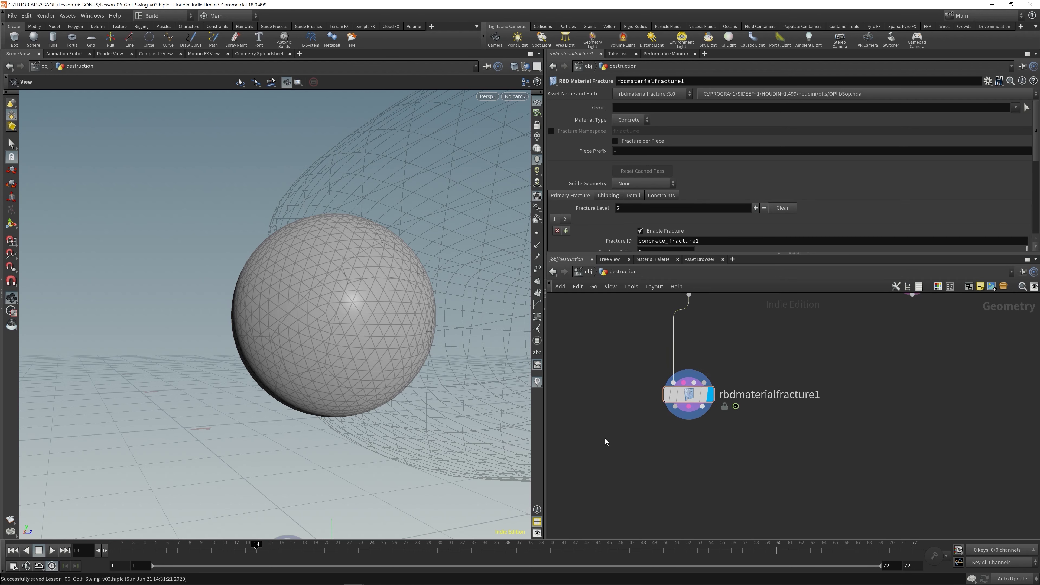
Add an Exploded View node fed by the fracture node's first output and display the separated ball pieces.
key(Tab)
text(expl)
key(Return)
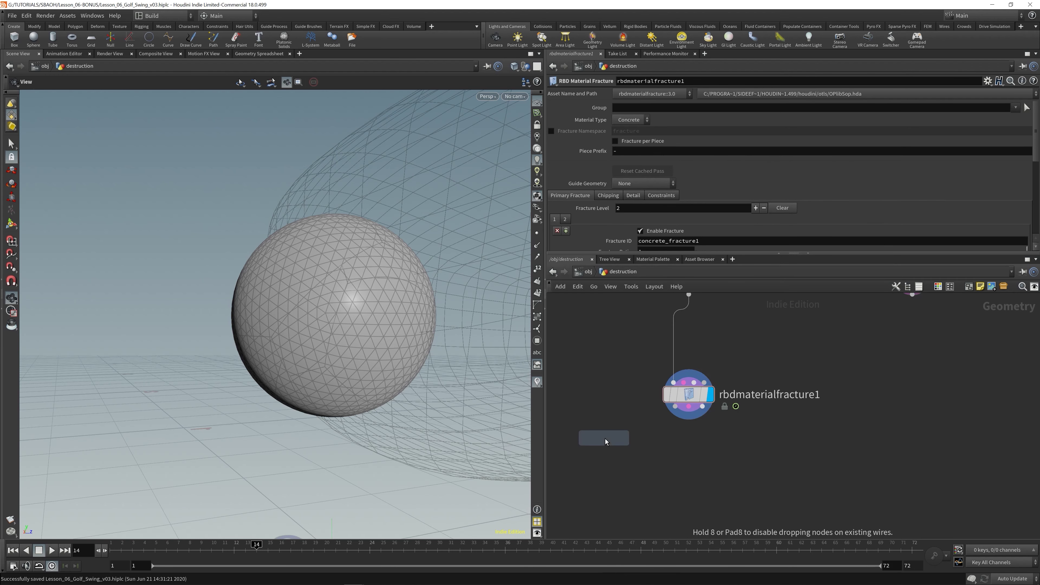
click(608, 464)
drag(609, 462, 676, 411)
click(630, 475)
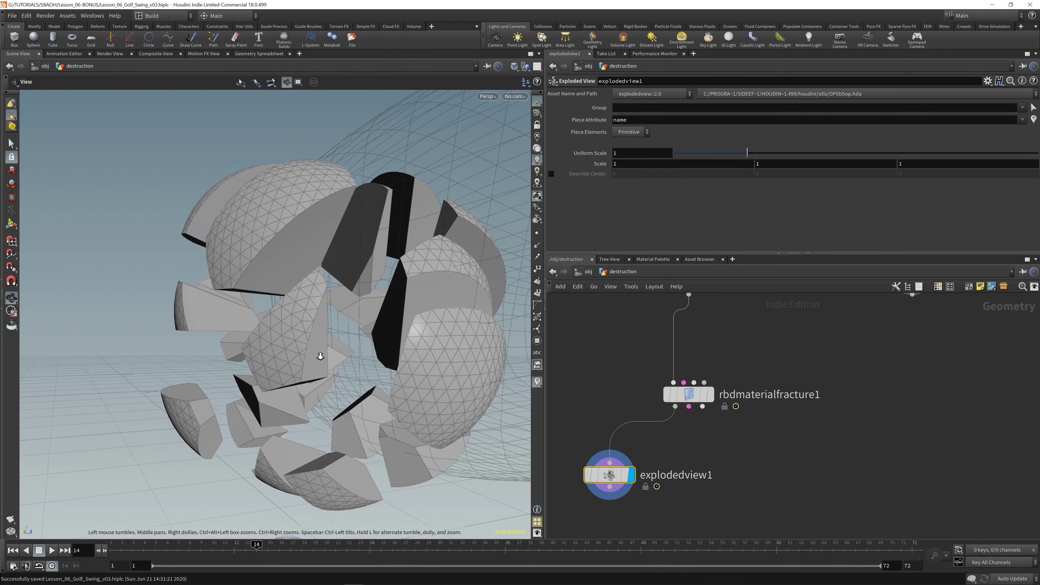
drag(375, 348, 286, 361)
Enlarge the parameter area for the RBD Material Fracture node and enable its Edge Detail option.
click(689, 394)
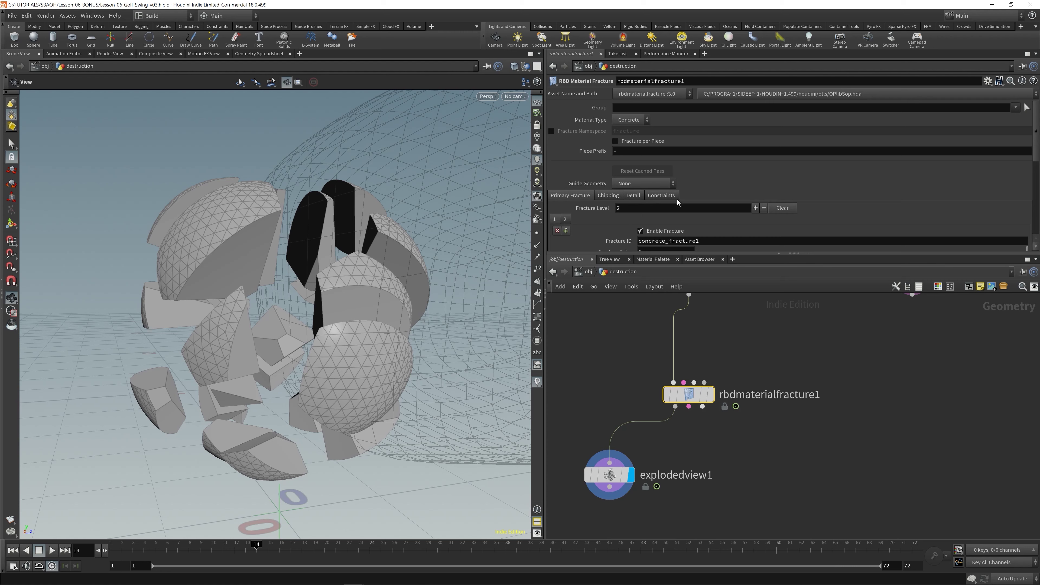
drag(649, 253, 649, 324)
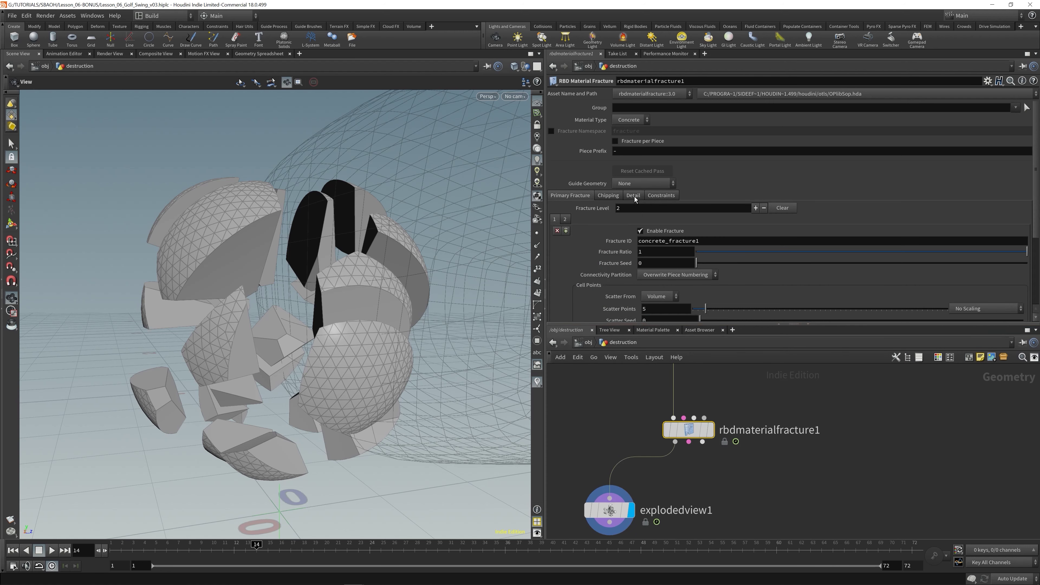
click(634, 196)
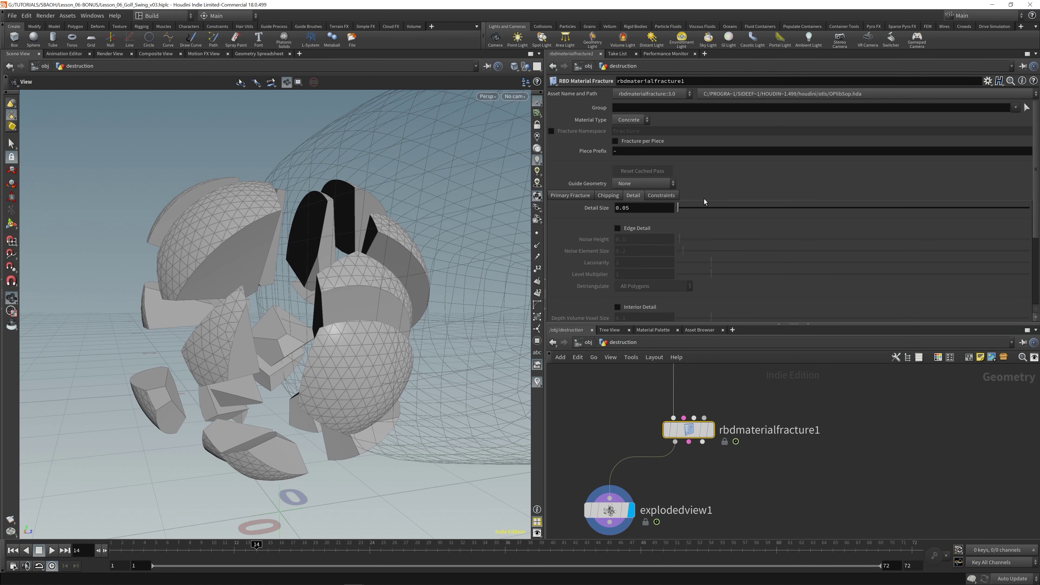
click(619, 230)
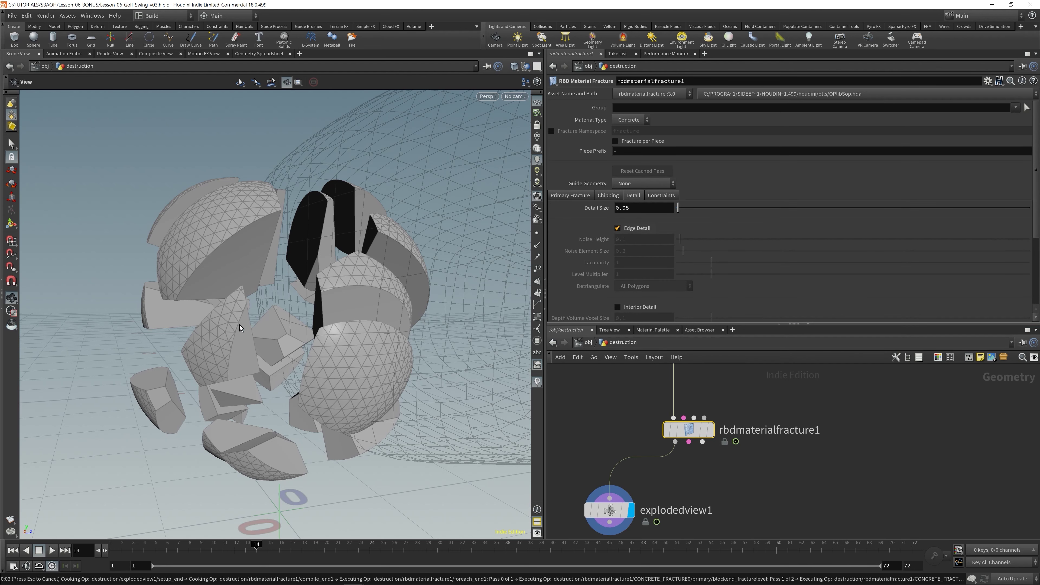
Inspect the broken edges and inner faces of the exploded ball pieces from several angles.
right_drag(209, 251, 334, 239)
drag(334, 239, 353, 344)
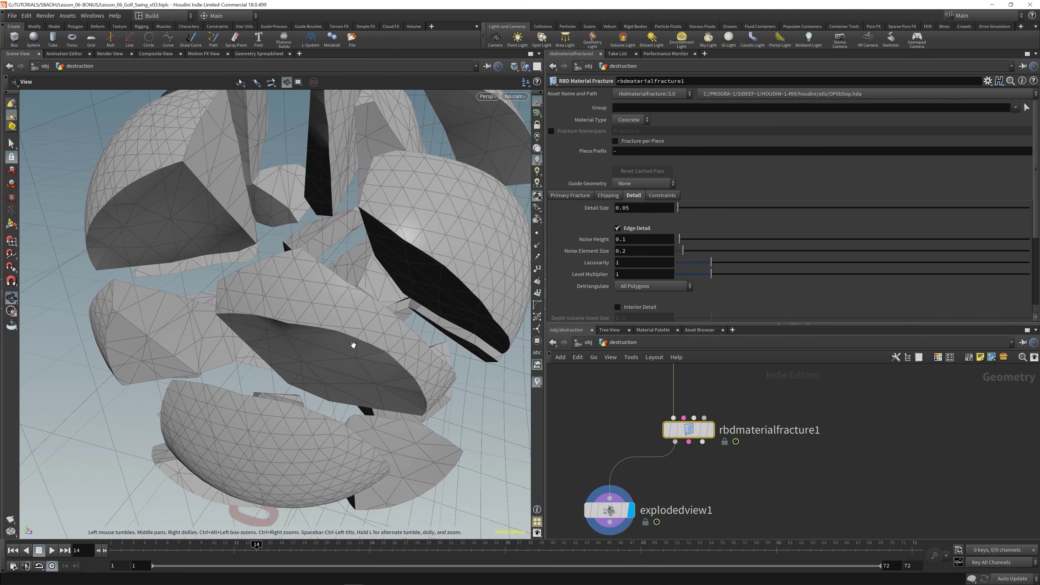
drag(230, 425, 313, 332)
drag(262, 381, 355, 339)
drag(140, 331, 109, 292)
drag(263, 380, 110, 347)
right_drag(329, 447, 251, 422)
drag(251, 422, 311, 397)
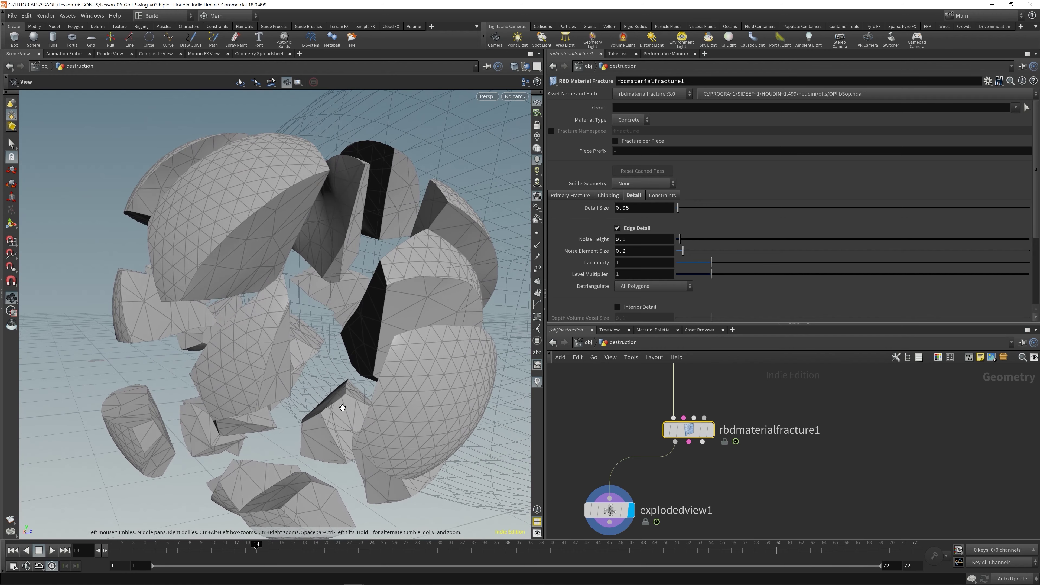
Set the fracture's Detail Size to 0.025 and check the denser mesh on the ball pieces.
click(627, 209)
text(2)
key(Return)
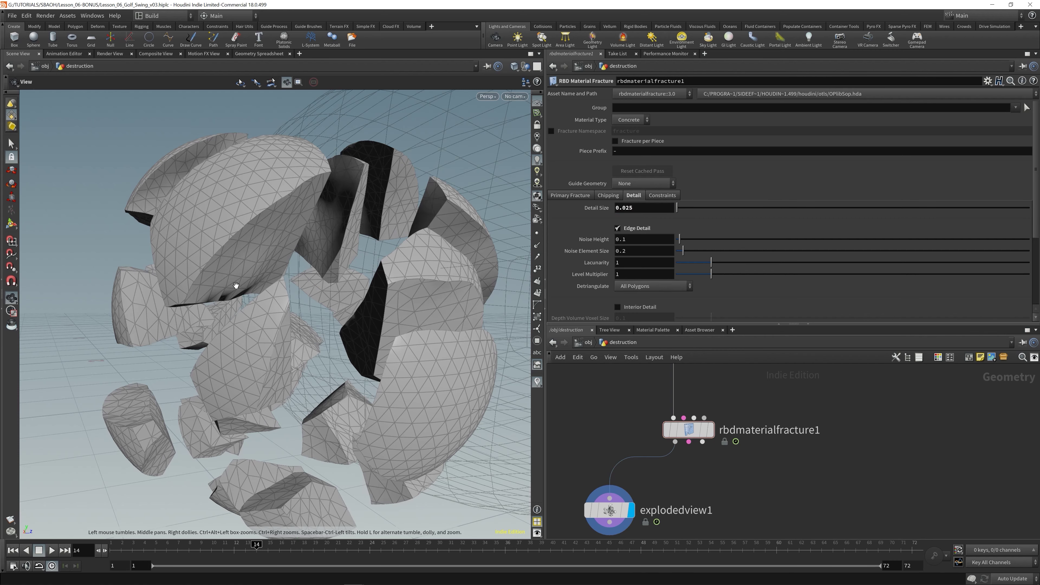
drag(352, 286, 421, 315)
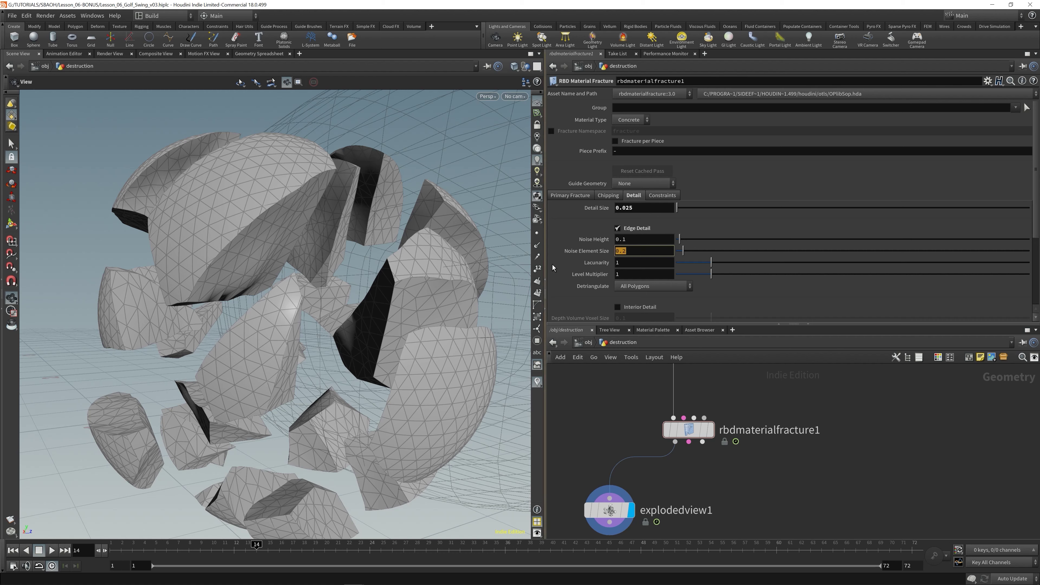
Set the edge detail's Noise Element Size to .05, check the jagged pieces and save the scene.
double_click(652, 252)
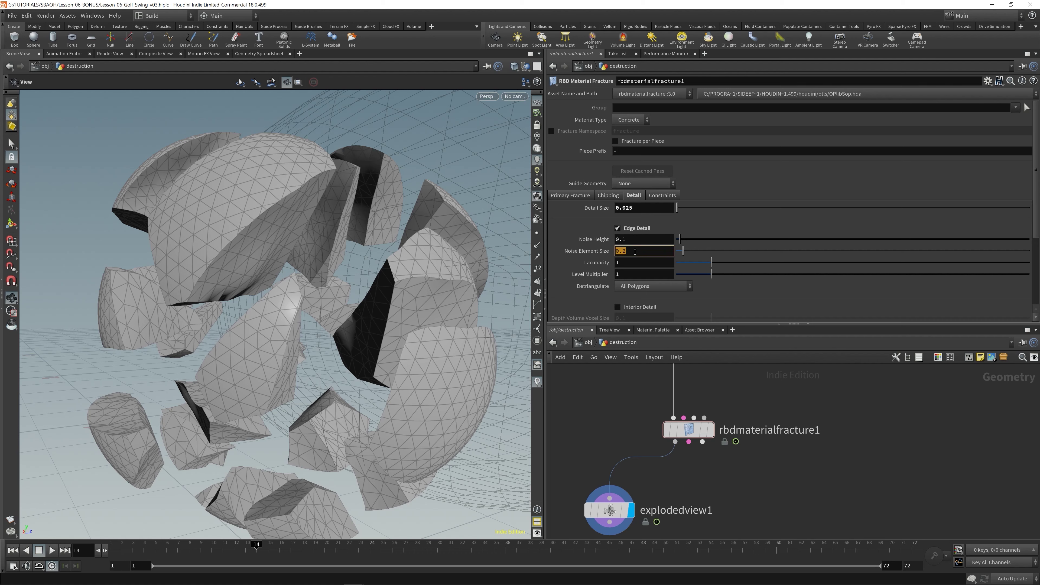
text(.05)
key(Return)
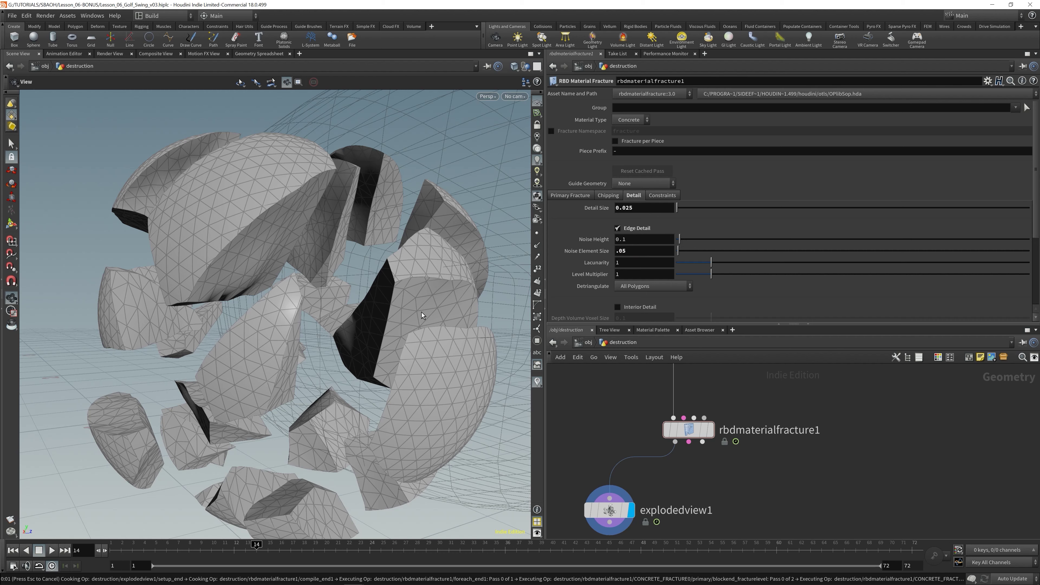
drag(329, 287, 304, 380)
drag(240, 349, 218, 311)
key(ctrl+s)
drag(281, 337, 228, 330)
Set the edge detail's Noise Height to .05 and inspect the exploded ball pieces.
click(636, 241)
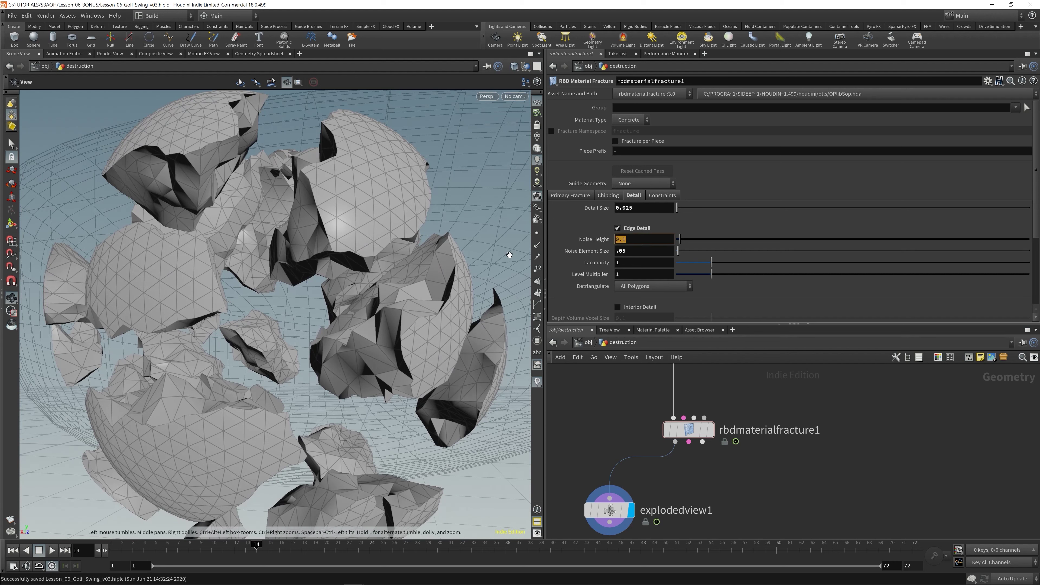
text(.05)
key(Return)
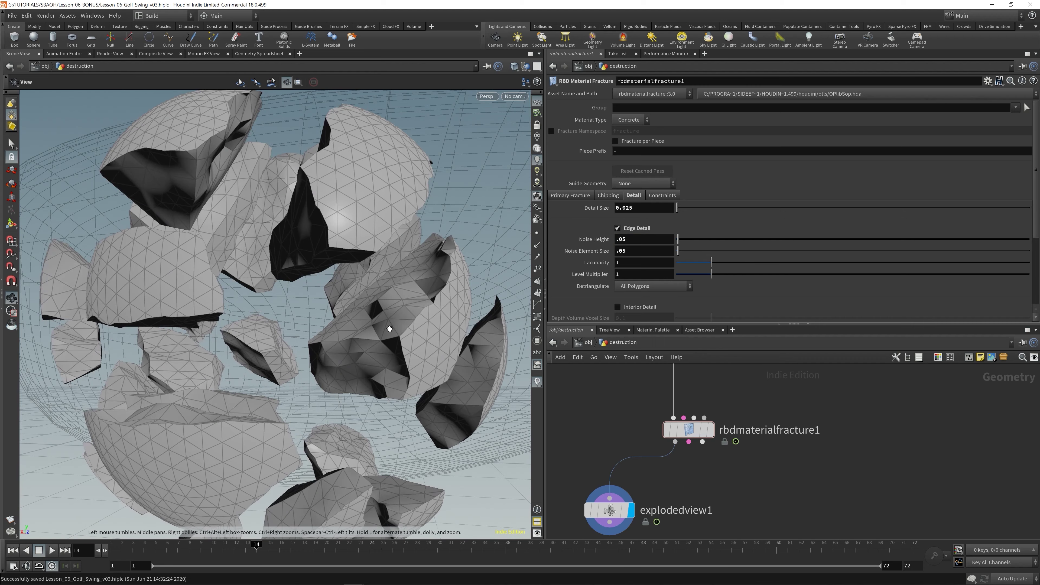
drag(317, 197, 340, 342)
scroll(346, 316, down, 4)
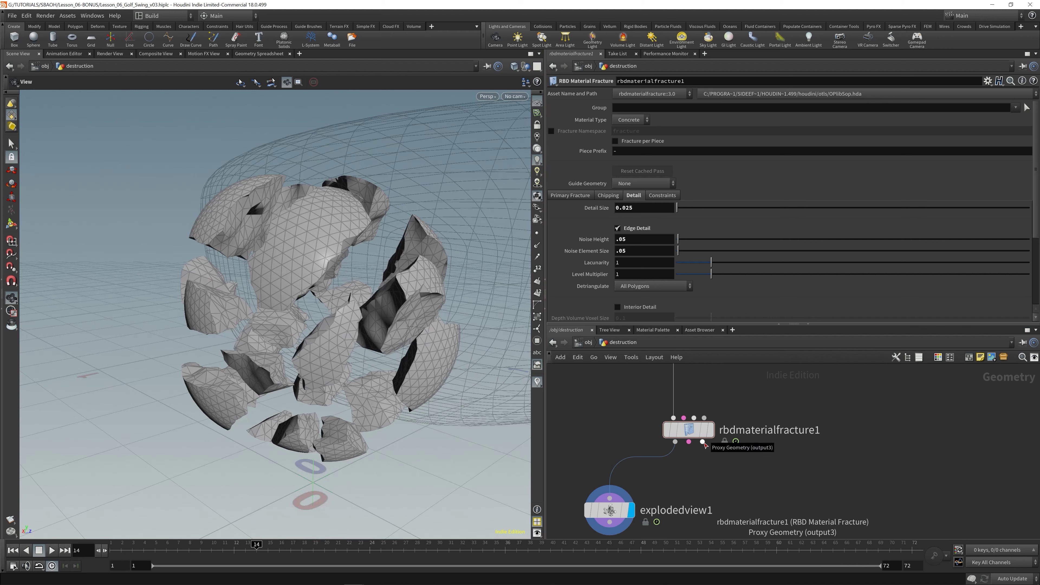
Add a Null on the material fracture's constraint output and display it to examine the constraint lines between pieces.
key(Tab)
text(n)
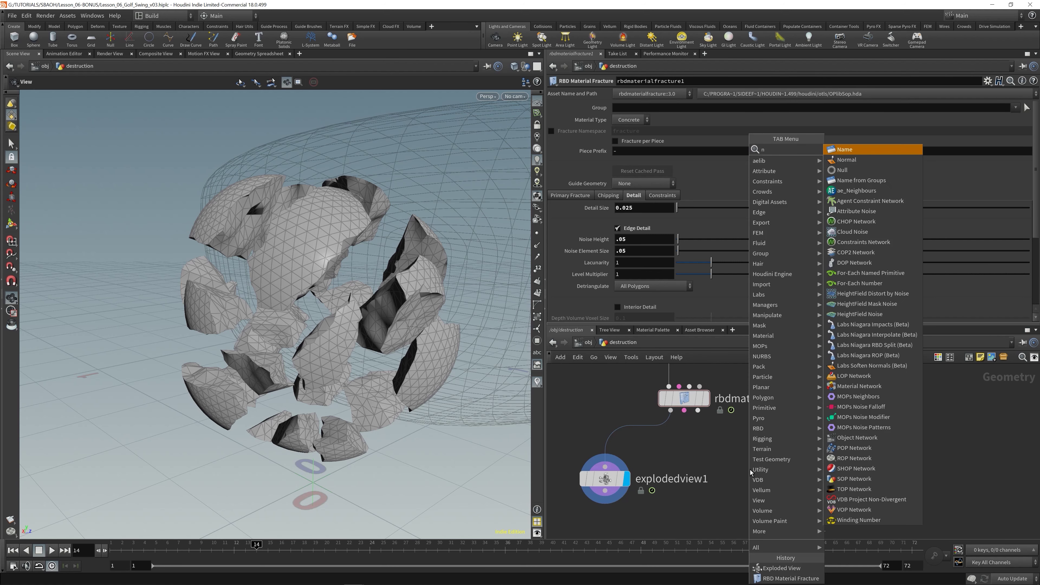
text(ull)
key(Return)
click(750, 469)
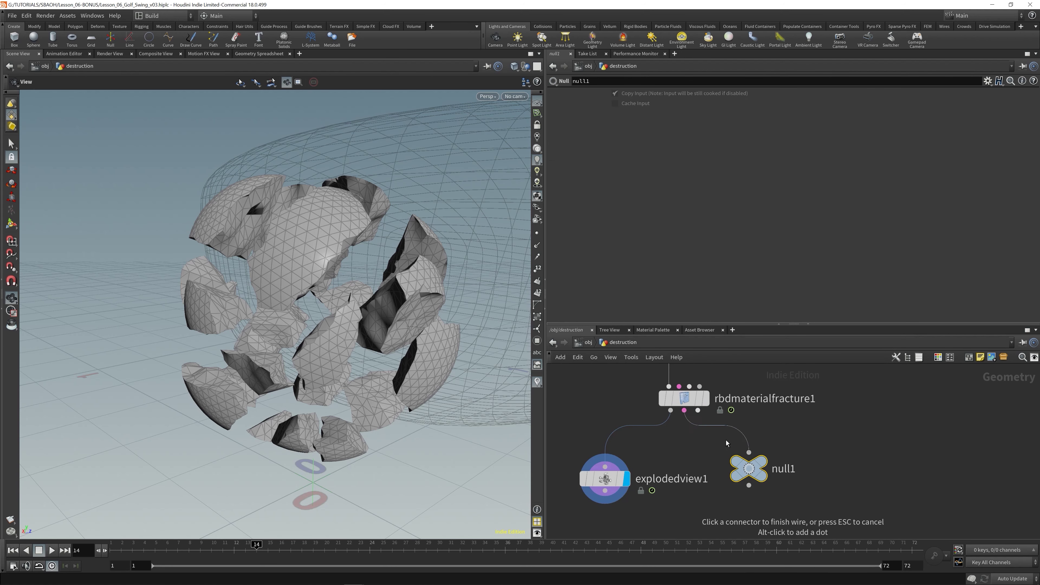
click(762, 468)
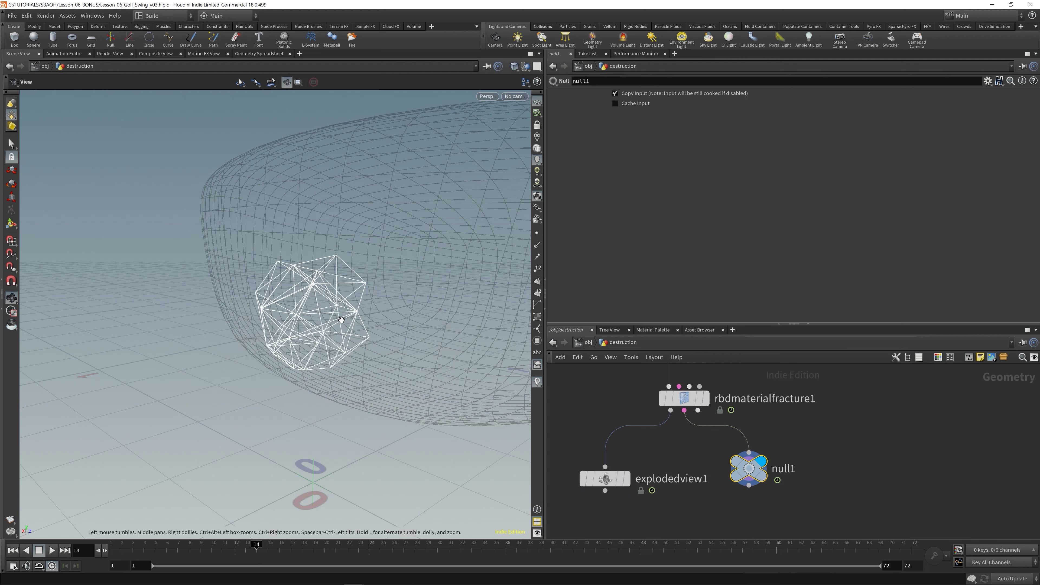
scroll(325, 326, up, 3)
drag(325, 327, 269, 303)
drag(274, 353, 327, 376)
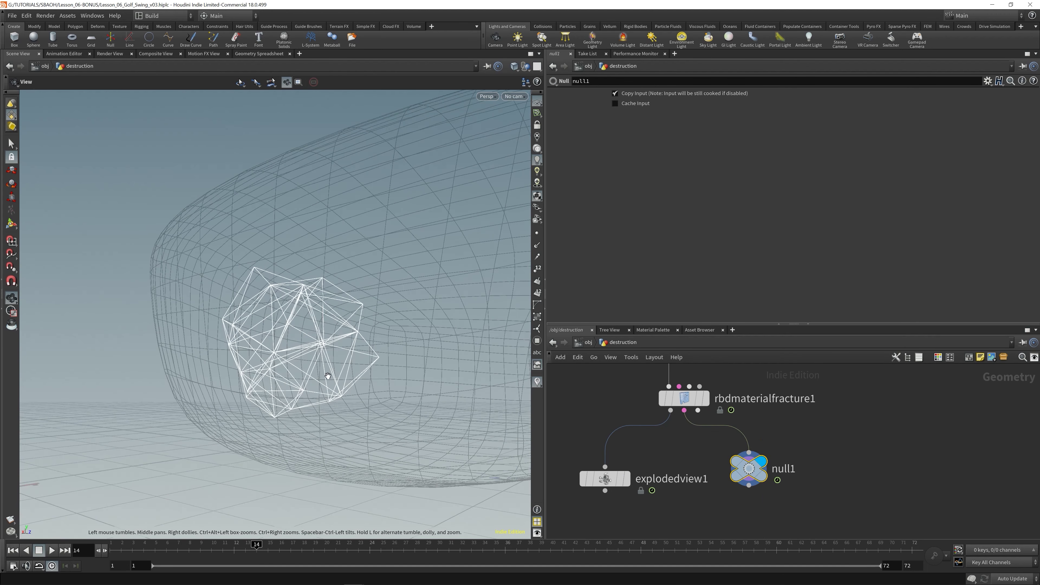
Rewire the null to the material fracture's Proxy Geometry output and display it.
click(704, 399)
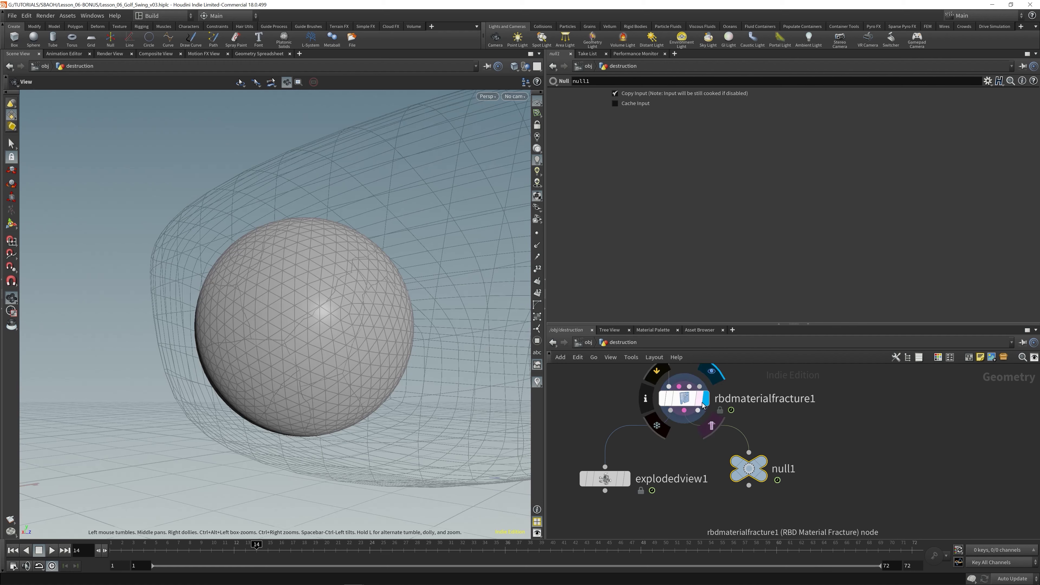
click(698, 411)
click(749, 453)
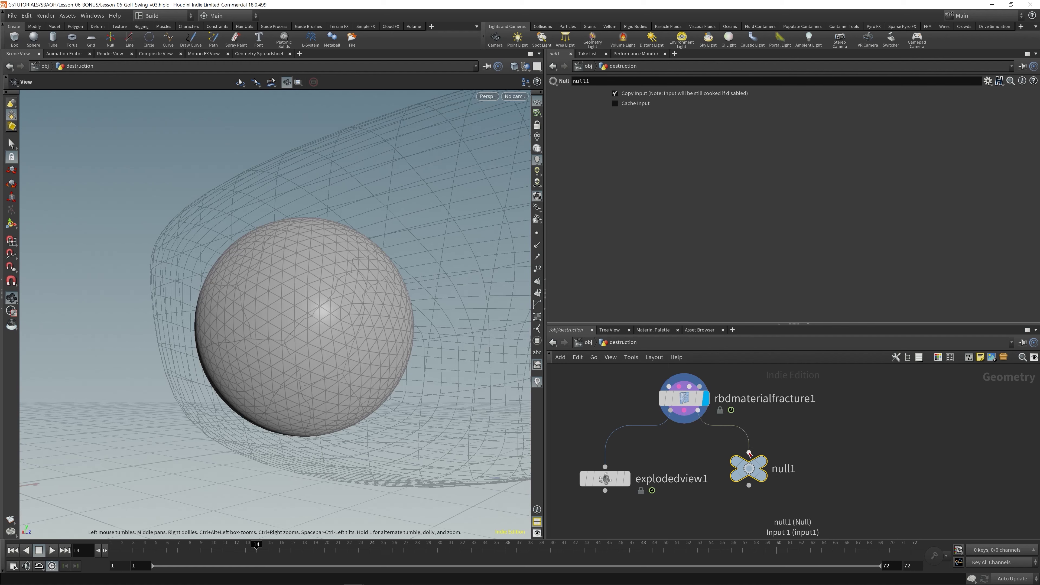
mouse_move(696, 409)
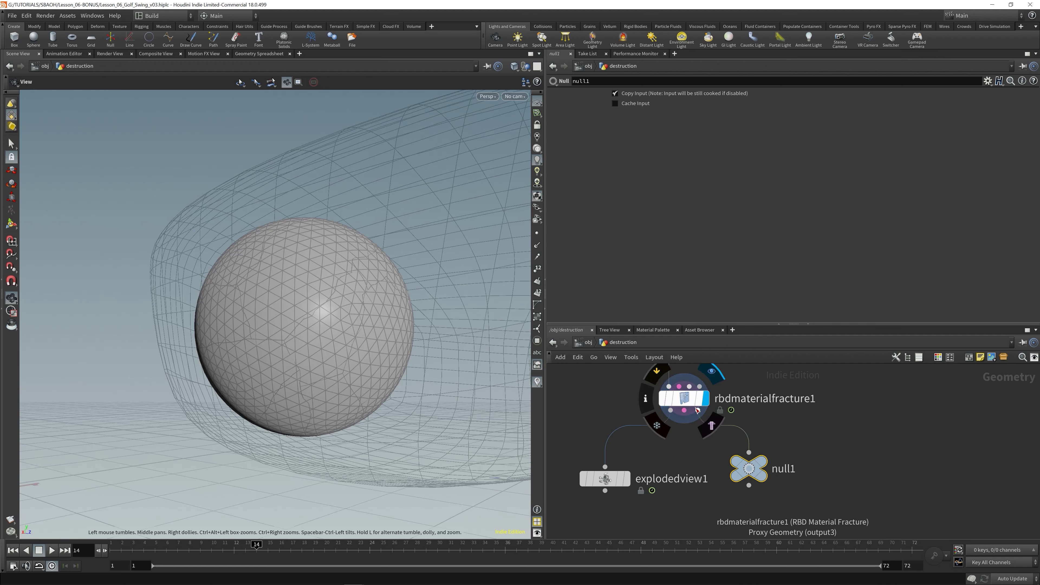
click(761, 461)
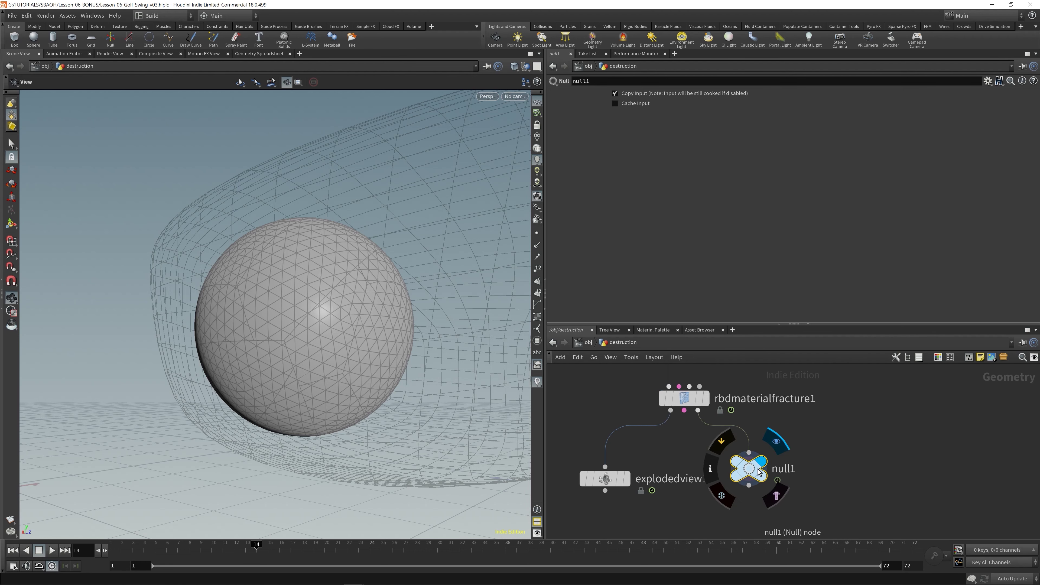
Feed the exploded view node from the null and display it to inspect the smooth proxy pieces.
click(604, 466)
click(749, 485)
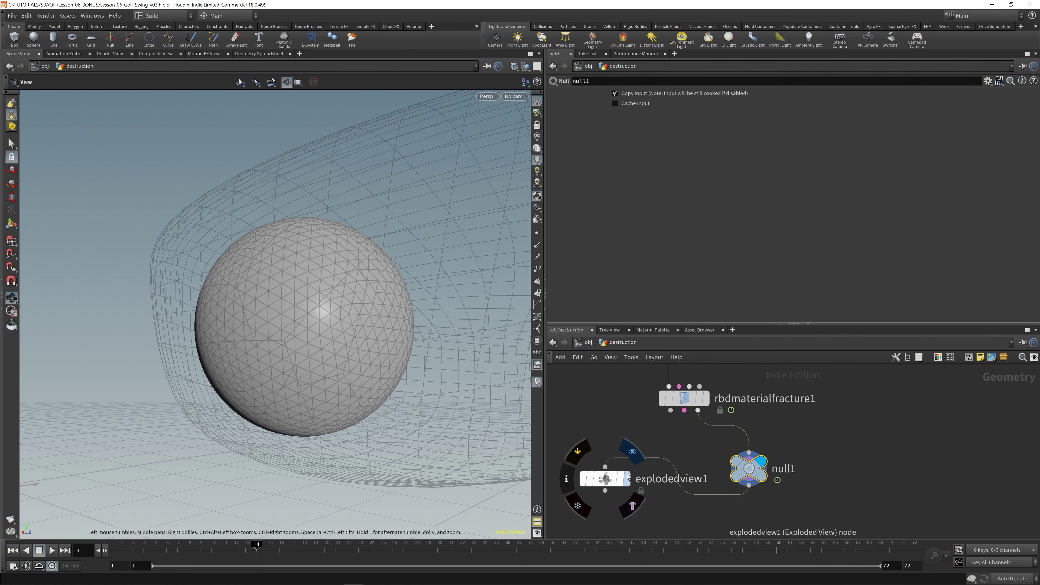
click(626, 478)
click(617, 480)
drag(356, 332, 337, 363)
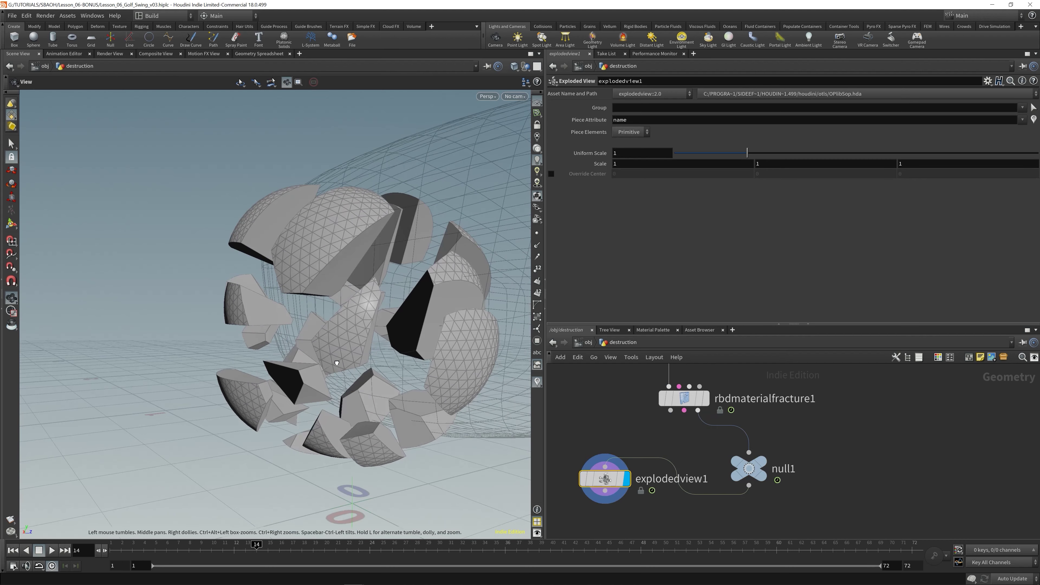
middle_drag(551, 430, 623, 430)
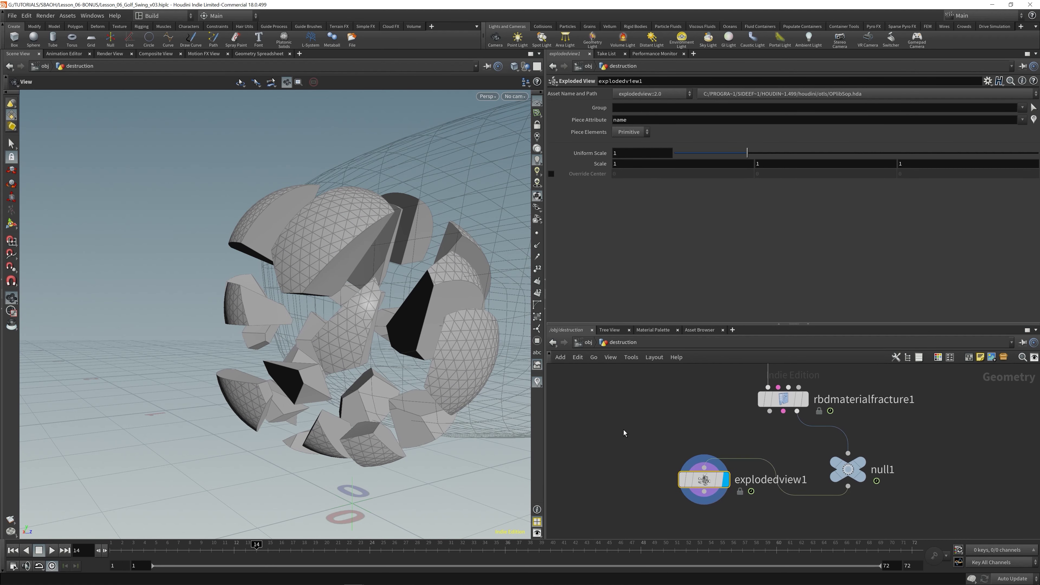
key(Tab)
text(rbdex)
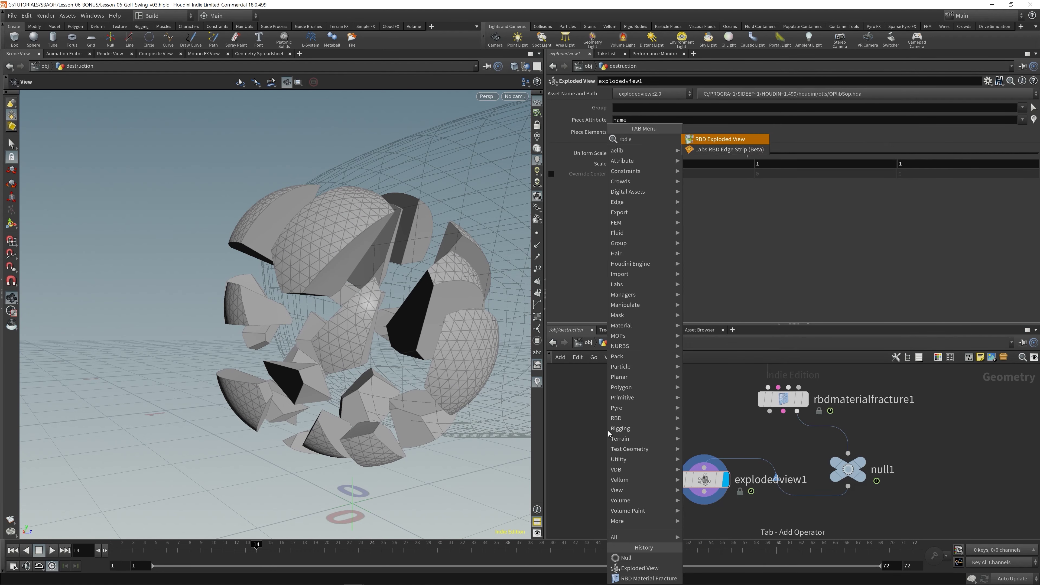
key(Return)
click(613, 449)
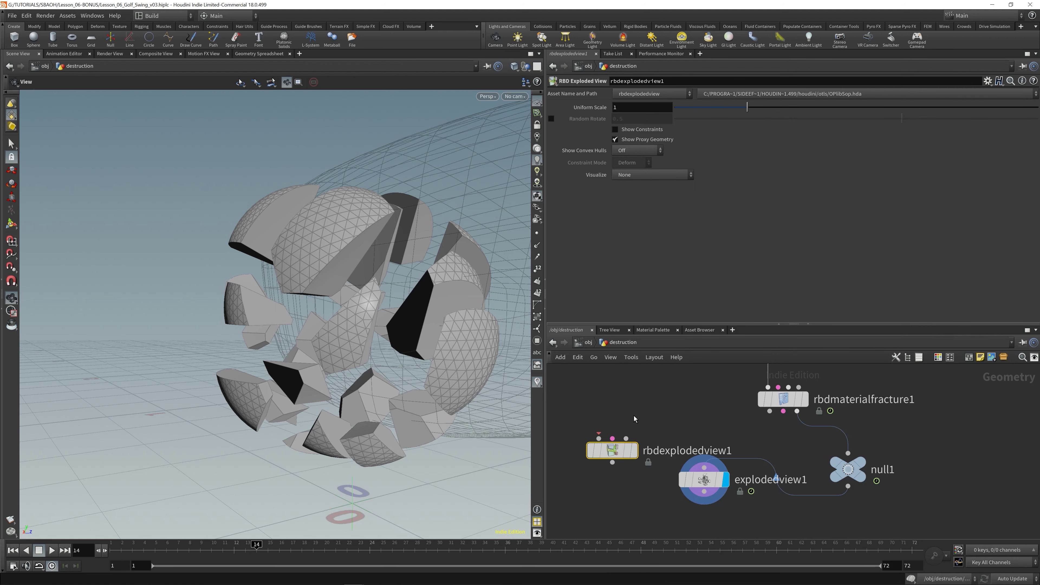
key(Delete)
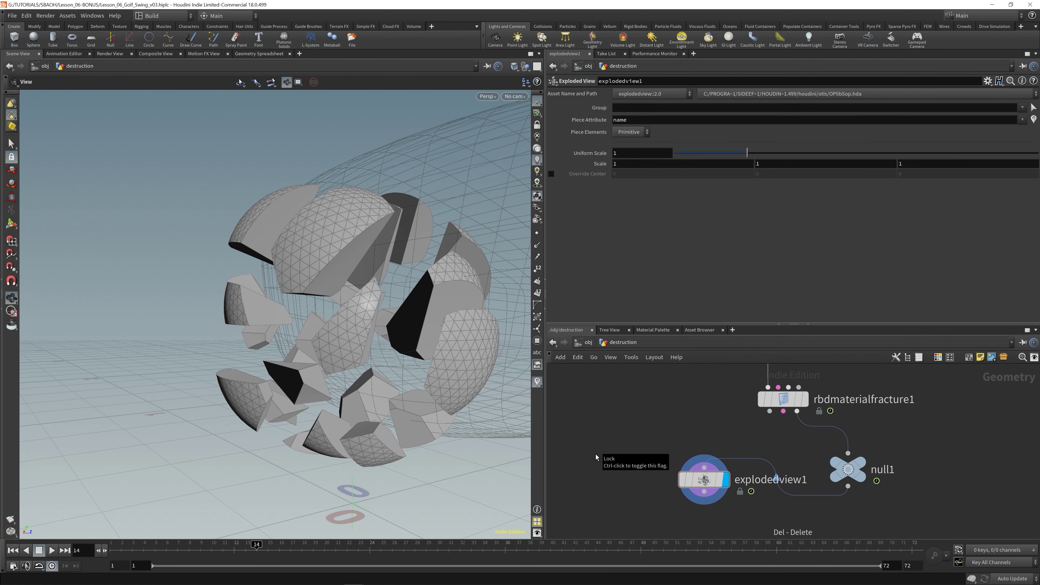
Add an RBD Exploded View node fed by the three outputs of the material fracture.
click(769, 410)
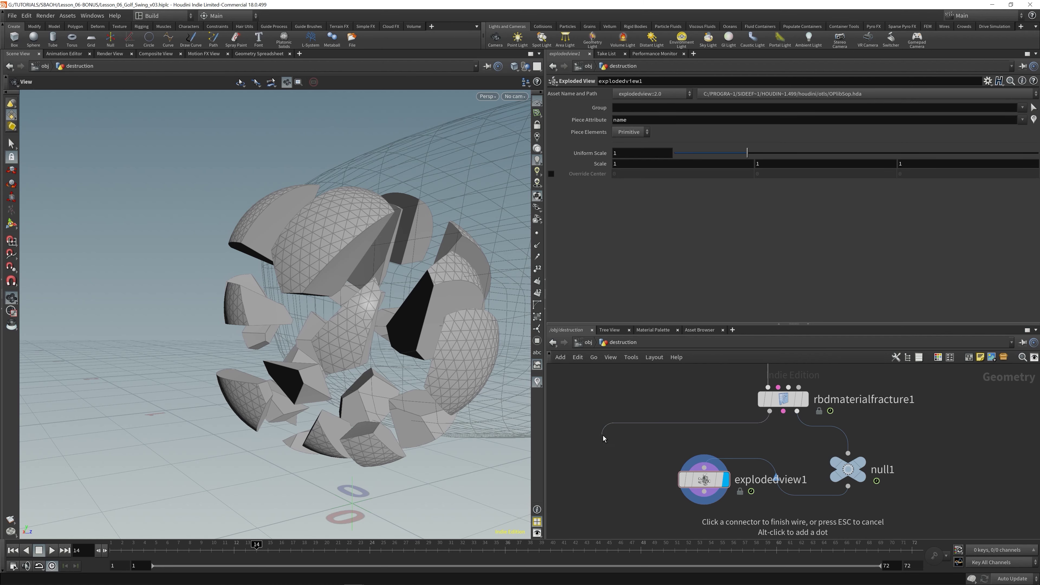
key(Tab)
text(rbdbu)
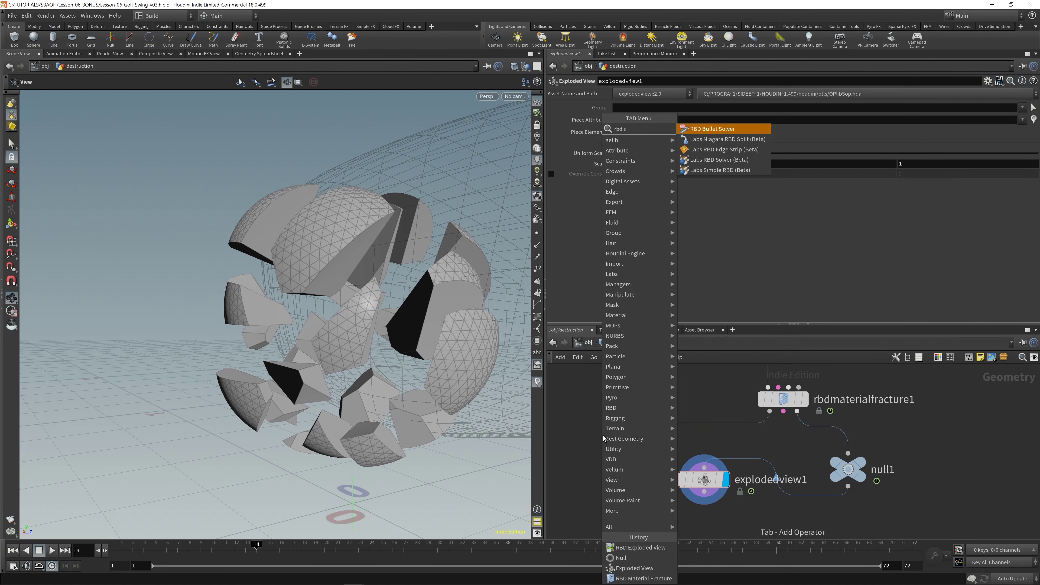
key(Return)
click(603, 436)
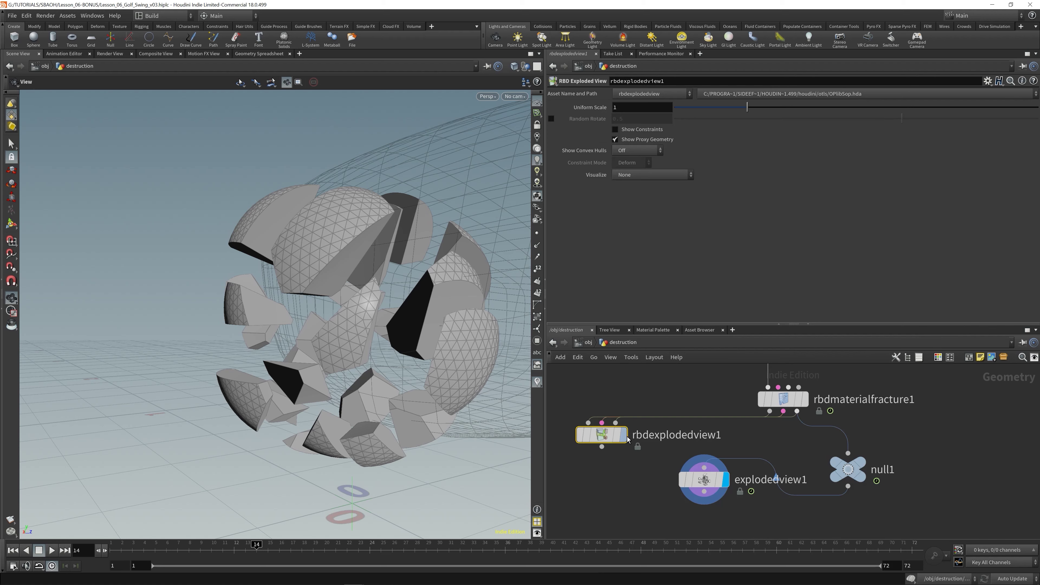
Place the original exploded view below the null, move the RBD Exploded View under the fracture and display it.
drag(604, 439, 684, 447)
drag(702, 484, 858, 515)
middle_drag(801, 498, 782, 472)
drag(660, 416, 681, 455)
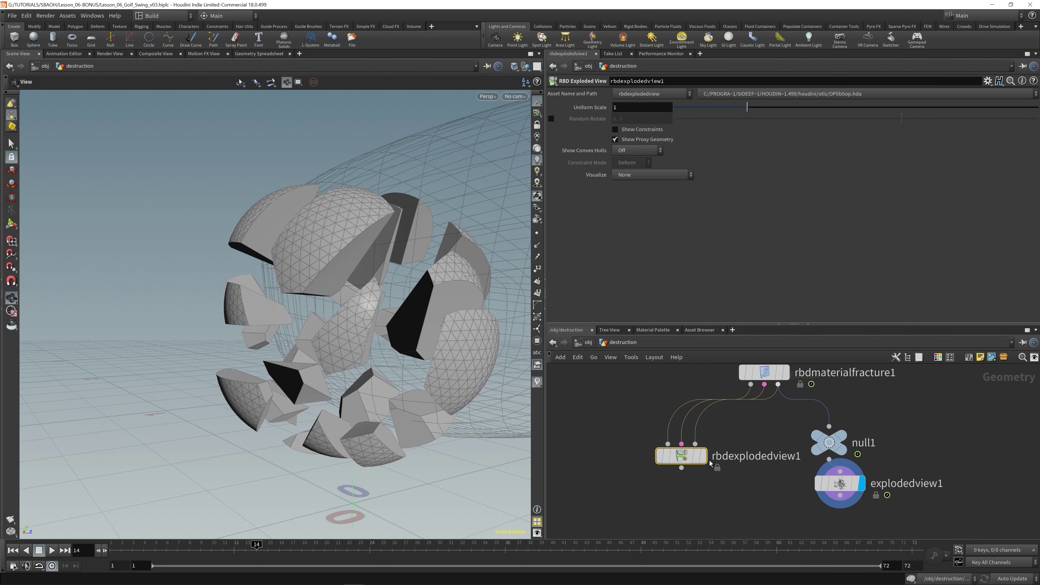
click(703, 455)
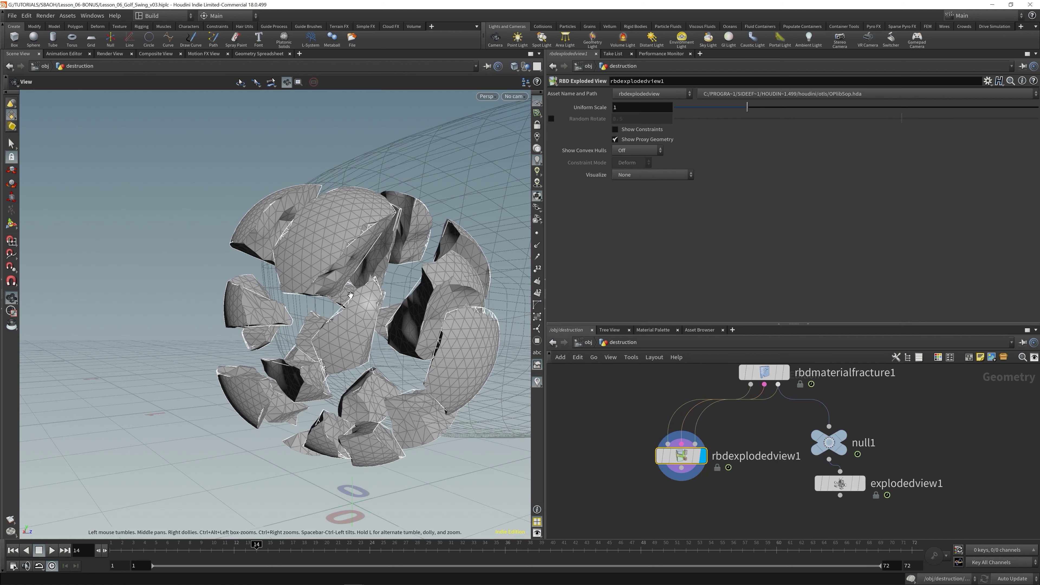
Inspect the detailed ball pieces against their proxy outlines and save the scene.
scroll(453, 354, up, 6)
scroll(397, 289, down, 3)
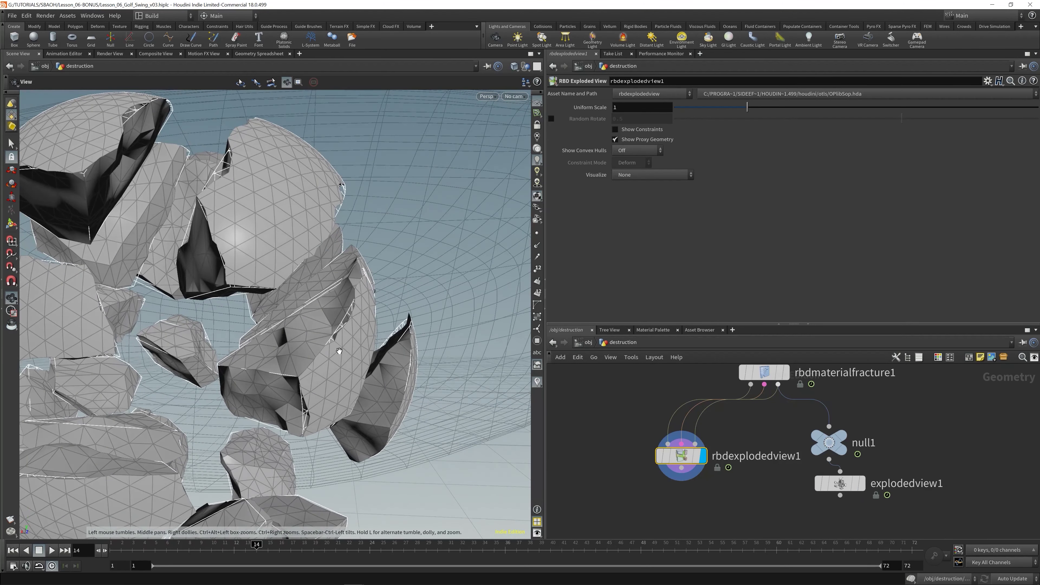
scroll(343, 349, down, 4)
key(ctrl+s)
Show the constraints in the RBD Exploded View and raise its Uniform Scale to 1.232.
click(631, 130)
mouse_move(413, 286)
mouse_down()
mouse_move(339, 312)
mouse_move(406, 289)
mouse_move(428, 300)
mouse_up()
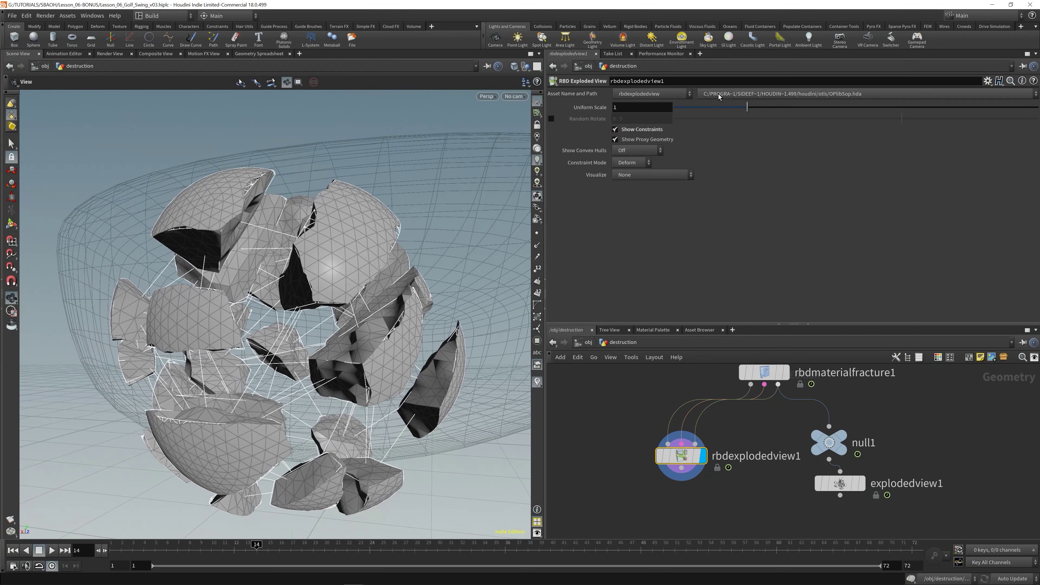
mouse_move(747, 107)
mouse_down()
mouse_move(722, 110)
mouse_move(763, 119)
mouse_up()
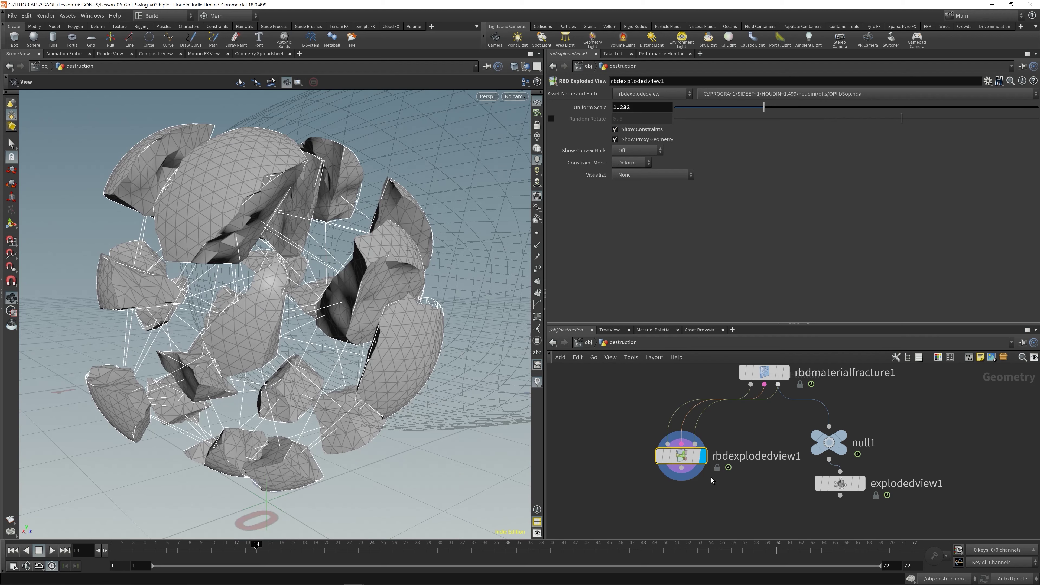
Delete the RBD Exploded View node and display the original exploded view to inspect the proxy pieces beside the club.
key(Delete)
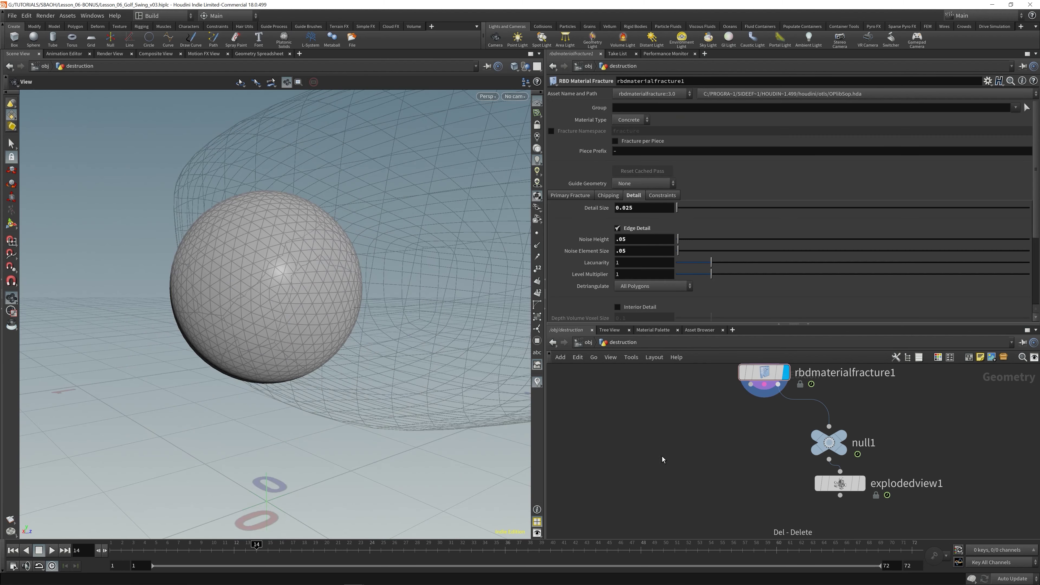
scroll(698, 474, down, 2)
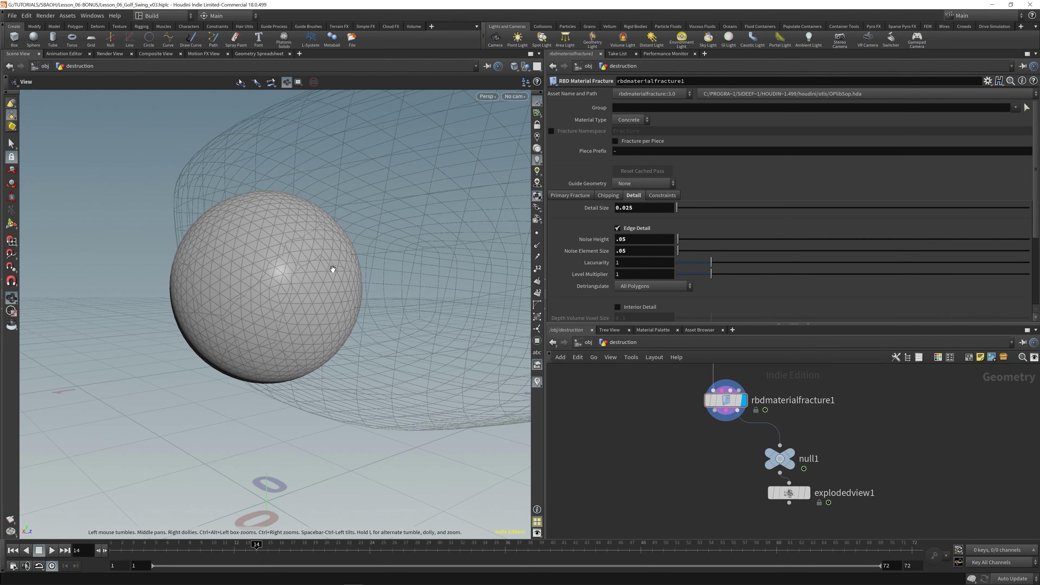
drag(332, 272, 406, 241)
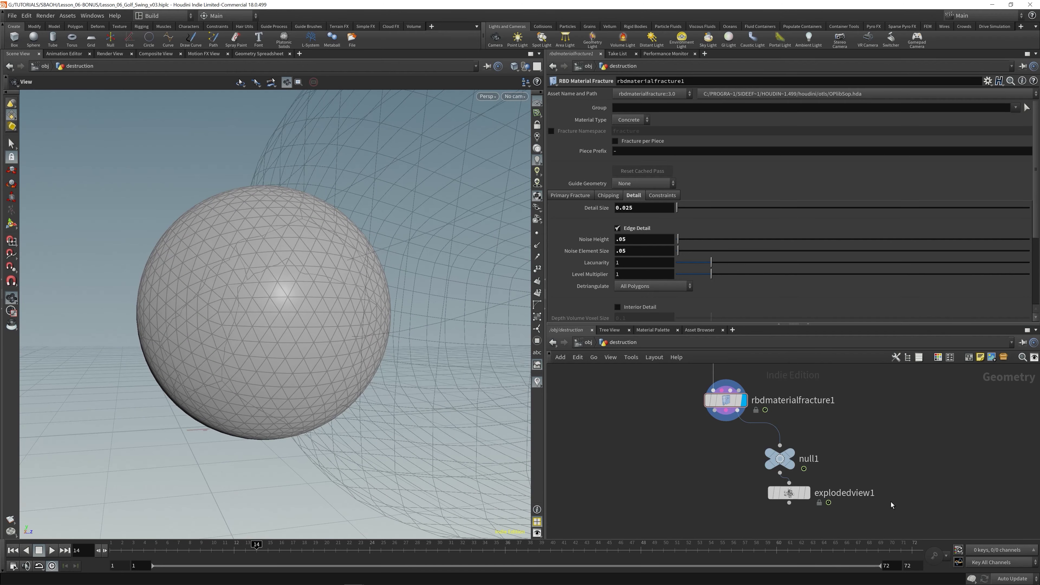
click(802, 499)
drag(311, 311, 267, 301)
drag(291, 261, 341, 333)
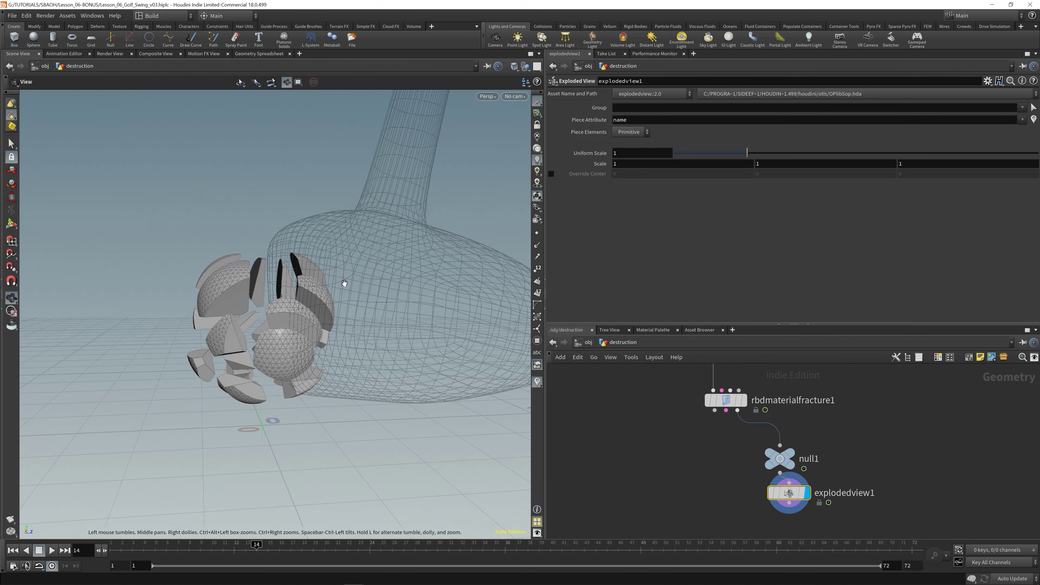
drag(343, 283, 333, 330)
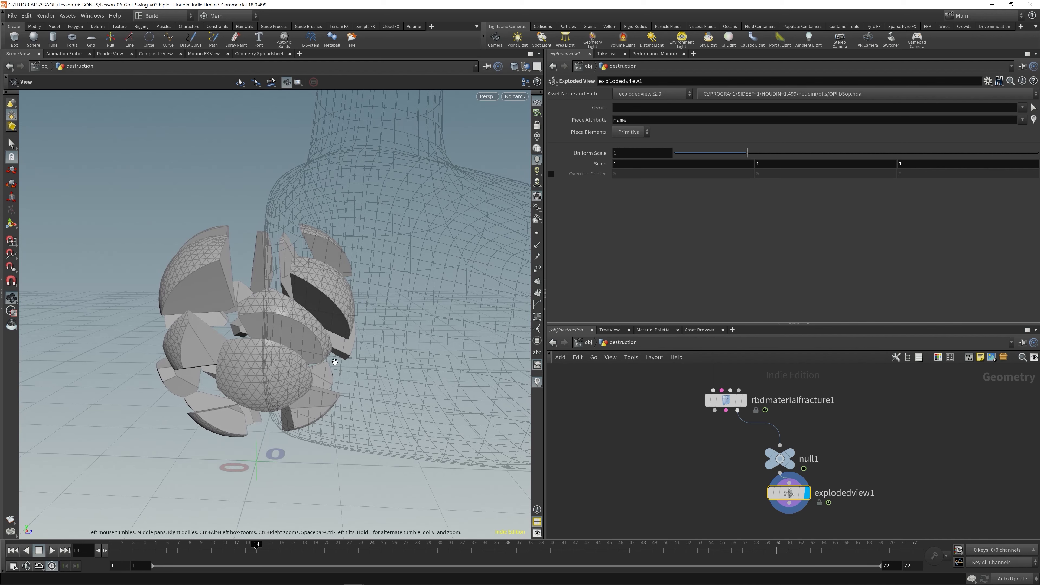
Display the BALL null and examine the intact golf ball's surface next to the club head.
mouse_move(740, 392)
middle_drag(740, 393, 677, 474)
mouse_move(708, 437)
middle_down()
mouse_move(700, 496)
mouse_move(712, 437)
middle_up()
scroll(712, 440, down, 1)
click(683, 401)
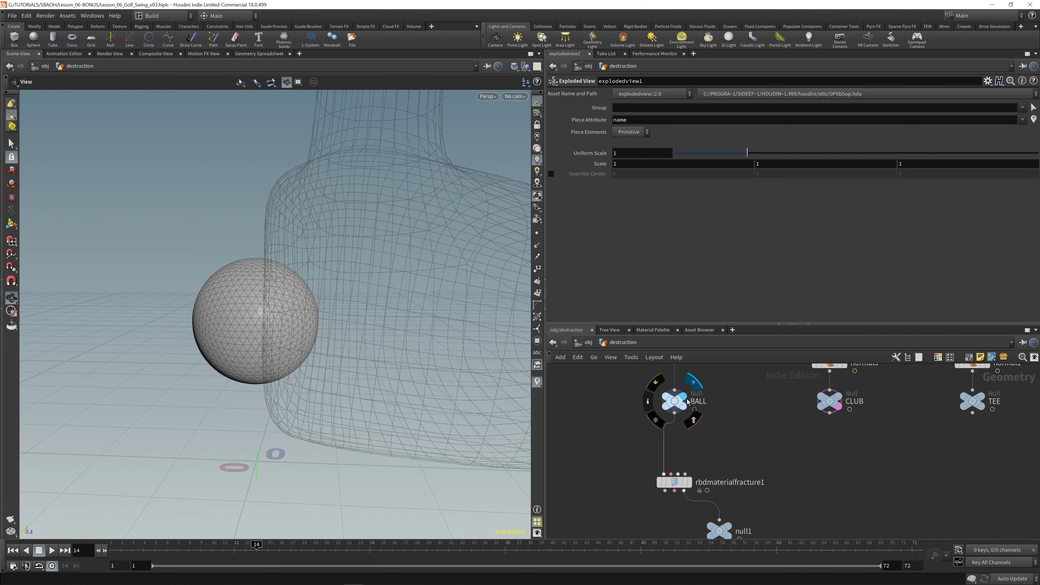
right_drag(231, 286, 305, 327)
middle_drag(306, 326, 303, 339)
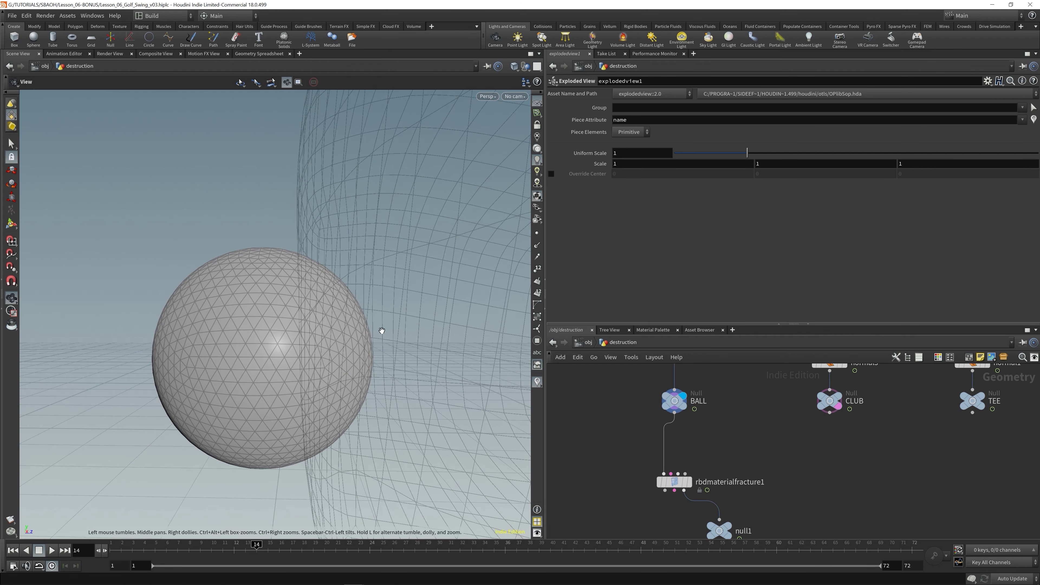
drag(366, 352, 194, 317)
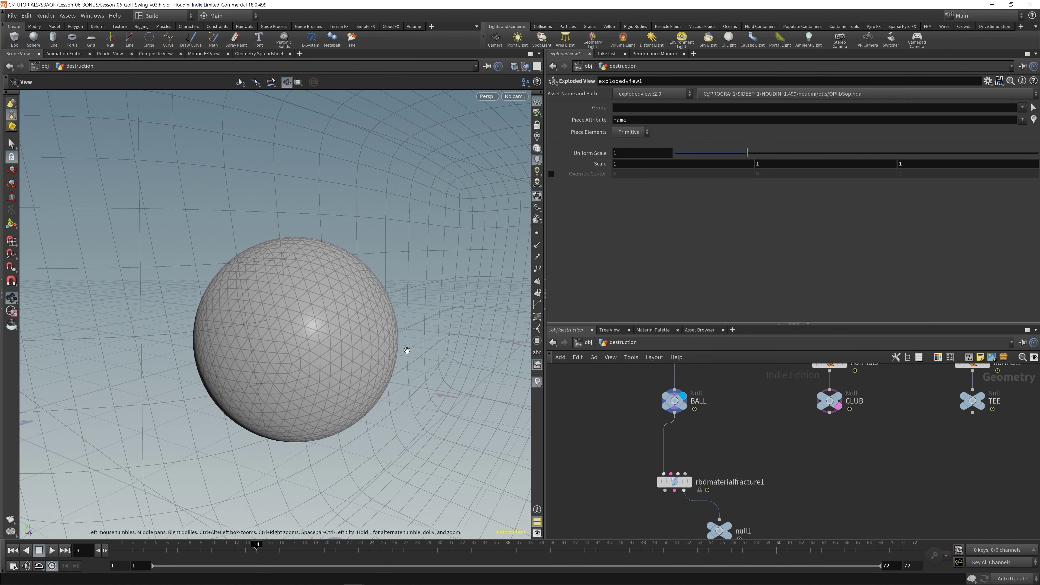
drag(363, 362, 359, 358)
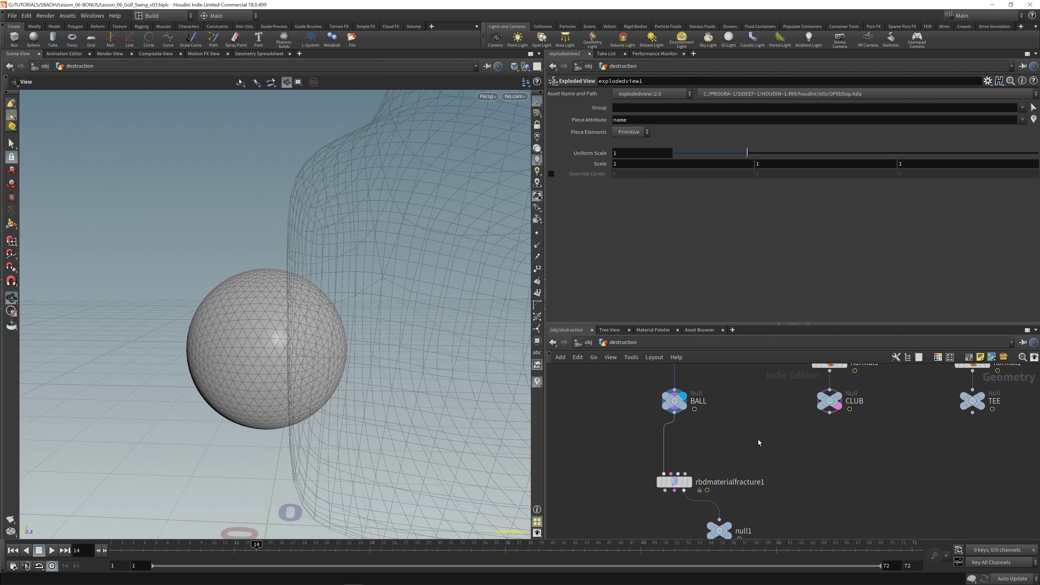
Add a Group node below the BALL null and move the fracture nodes down to make room for it.
key(Tab)
key(Escape)
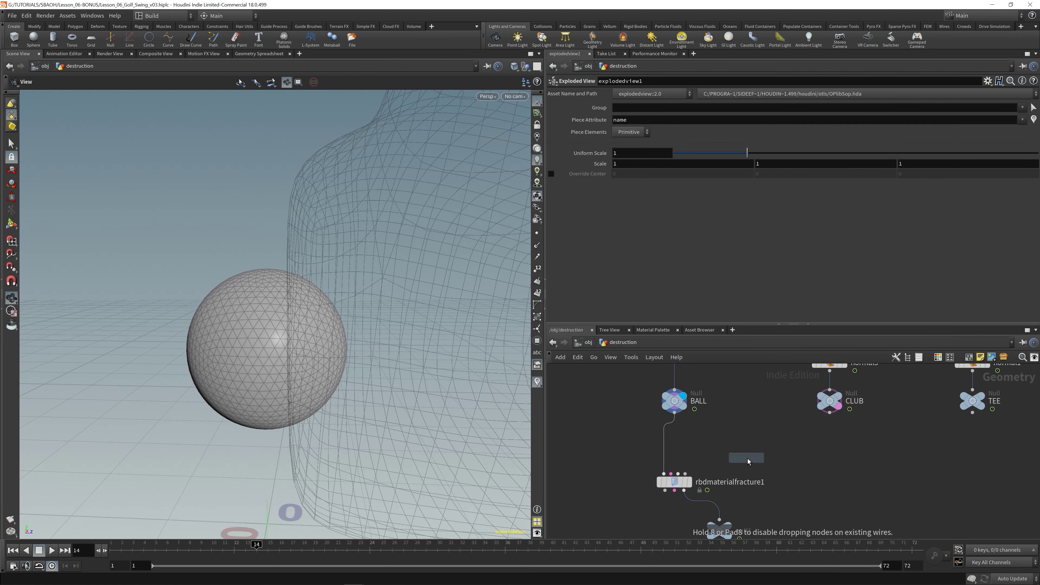
click(726, 420)
middle_drag(767, 504, 707, 412)
drag(588, 386, 622, 445)
drag(800, 325, 801, 266)
middle_drag(657, 303, 692, 406)
drag(691, 404, 690, 434)
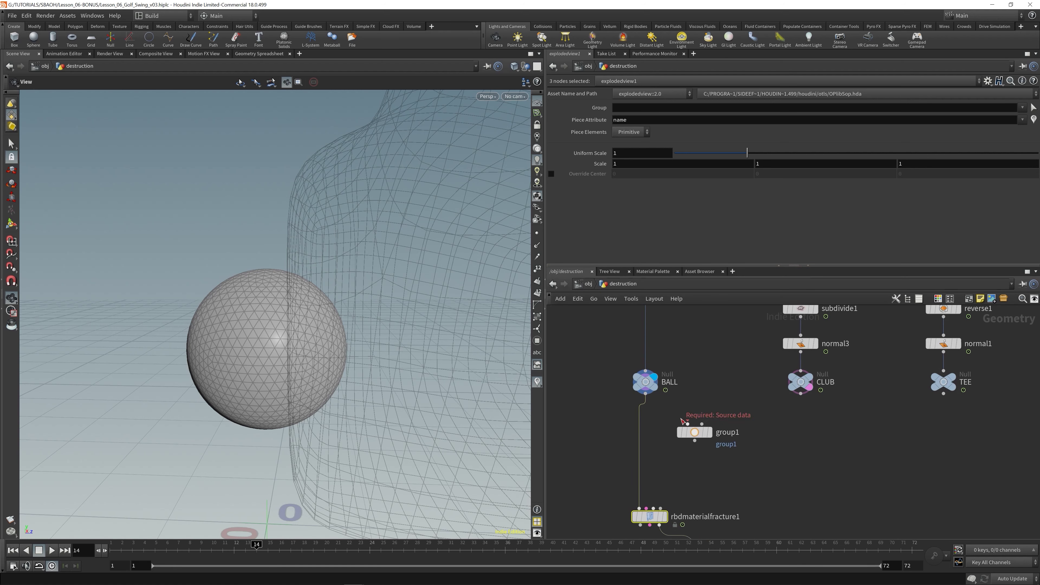
Feed the BALL null into the new group node, save the scene and display the group node's result.
drag(646, 394, 687, 424)
key(ctrl+s)
click(707, 433)
click(701, 433)
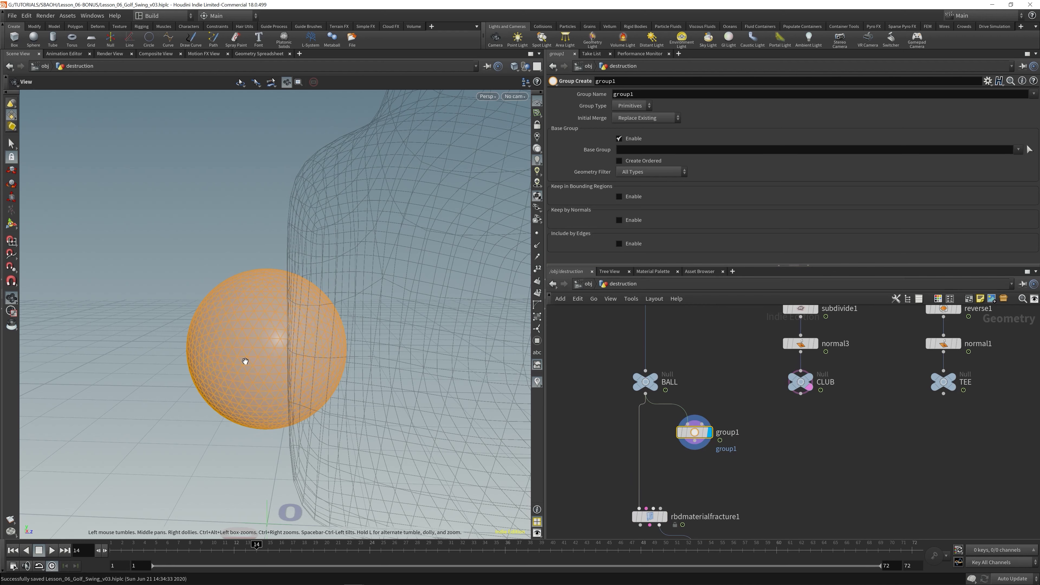
Set the group type to Points and name the group impact_region.
click(638, 106)
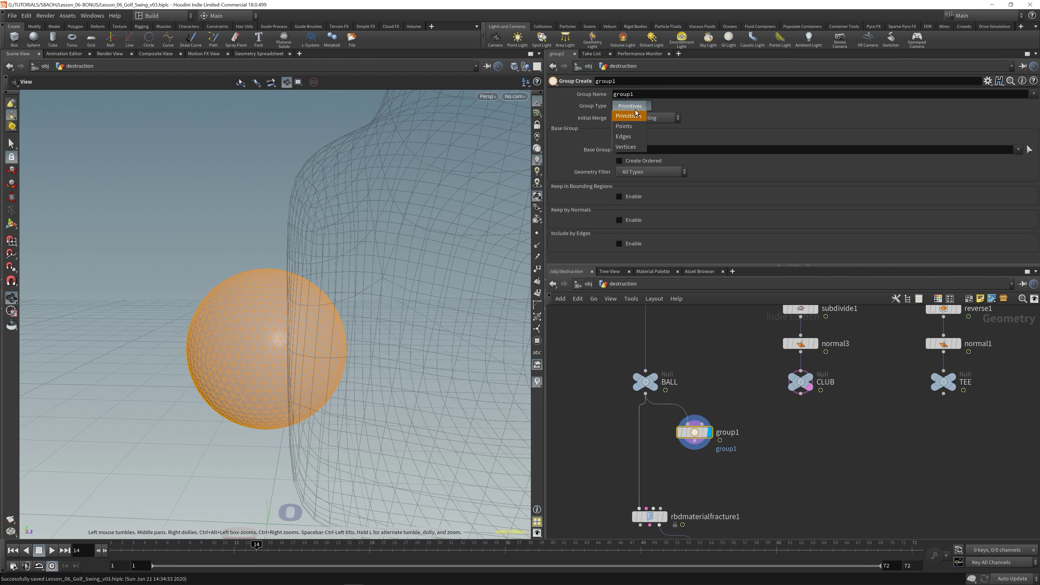
click(630, 129)
click(647, 95)
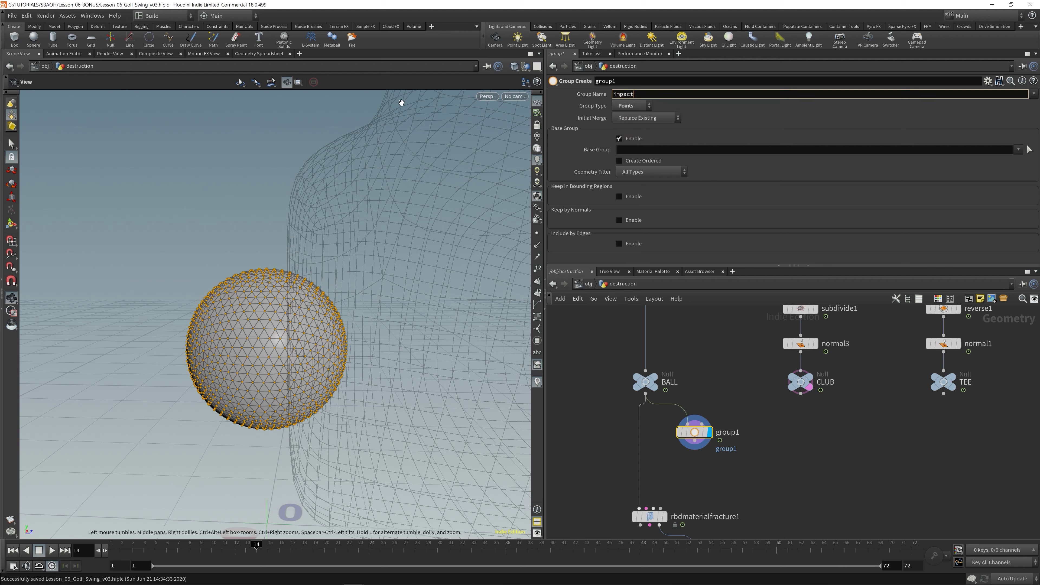
text(impact_region\)
key(Return)
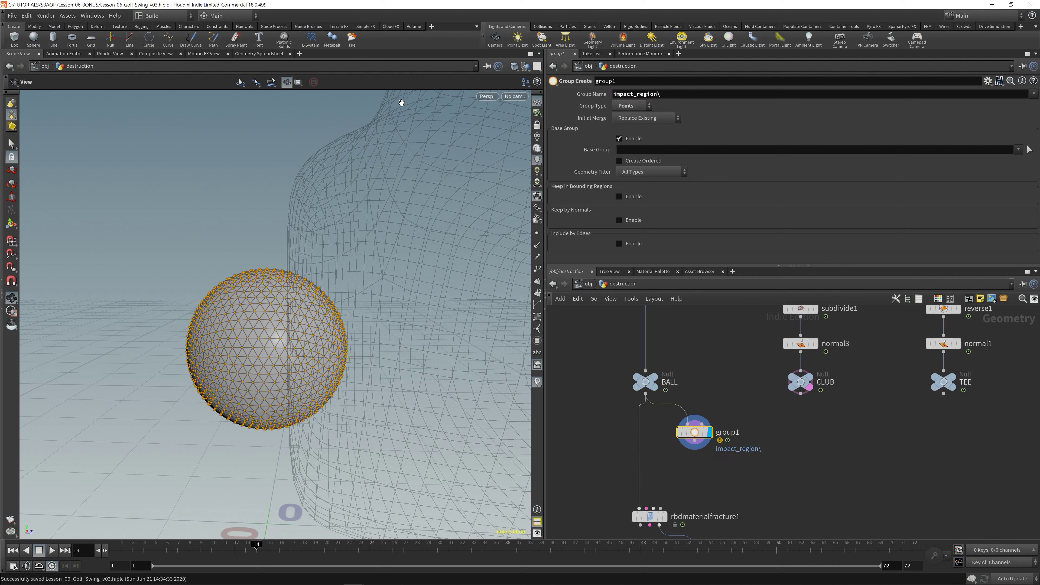
click(675, 97)
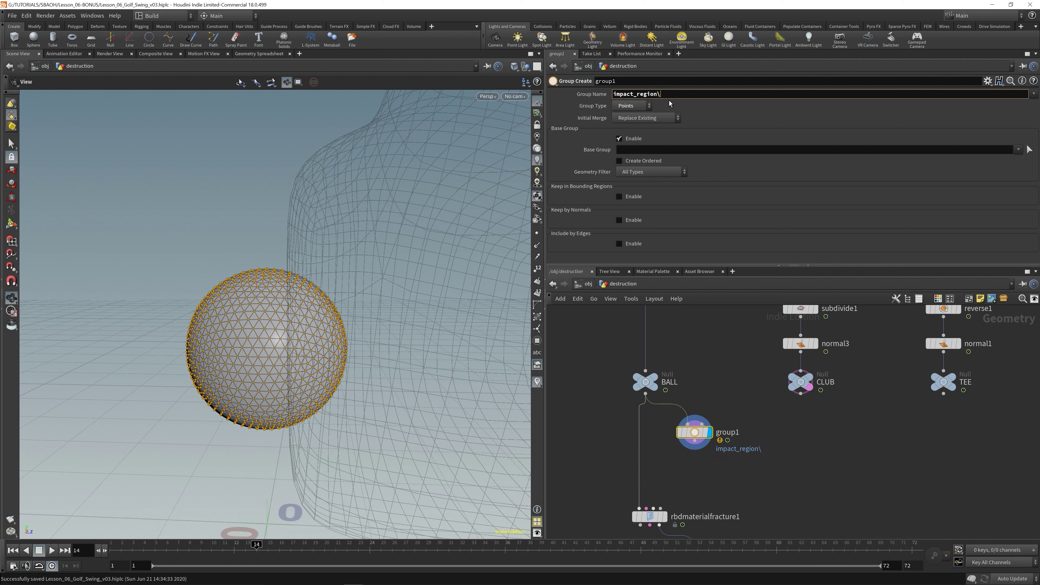
key(Return)
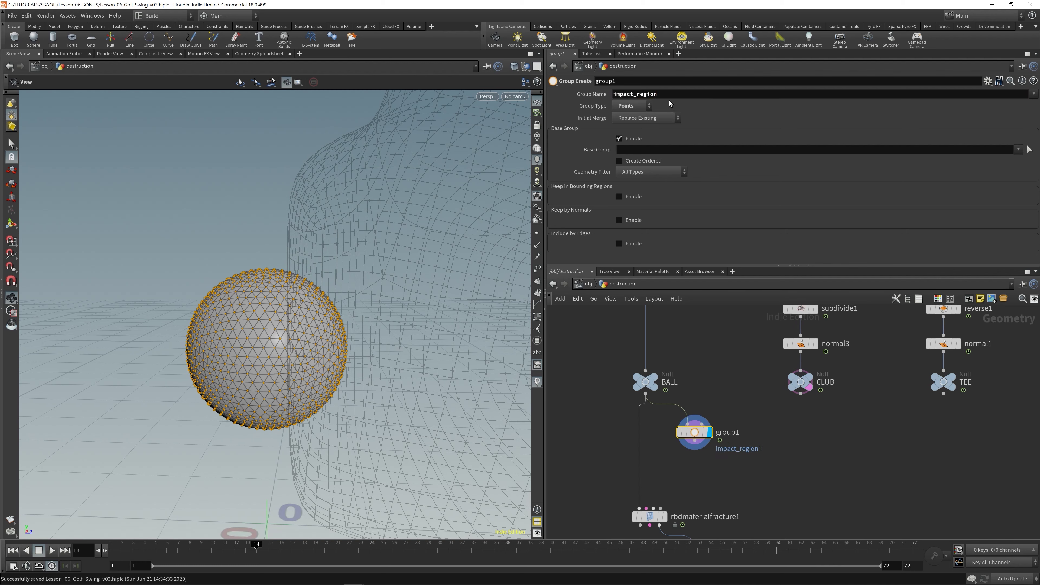
Disable the base group, enable Keep by Normals and set the Spread Angle to 20.
click(620, 139)
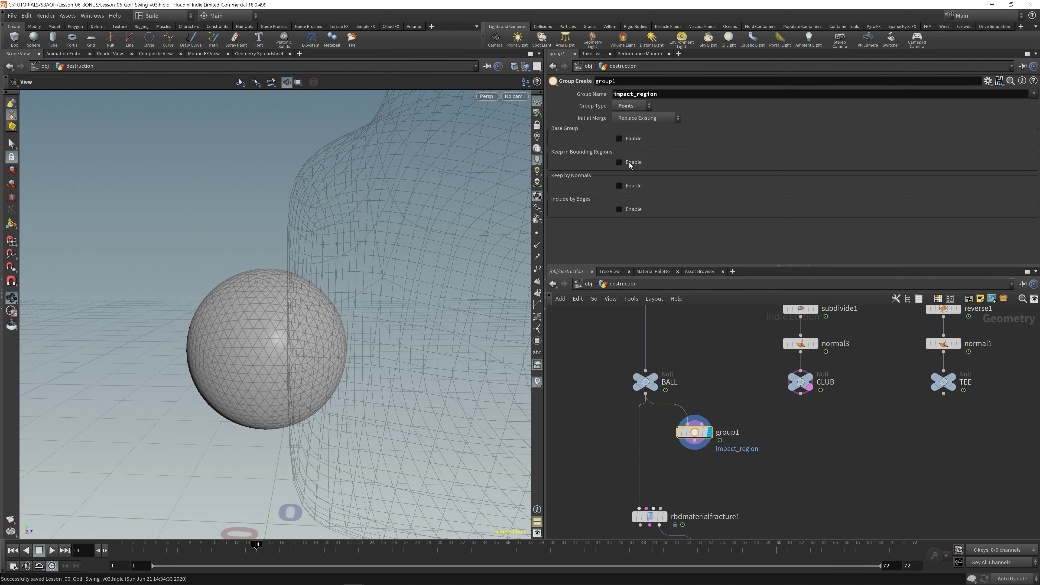
click(619, 186)
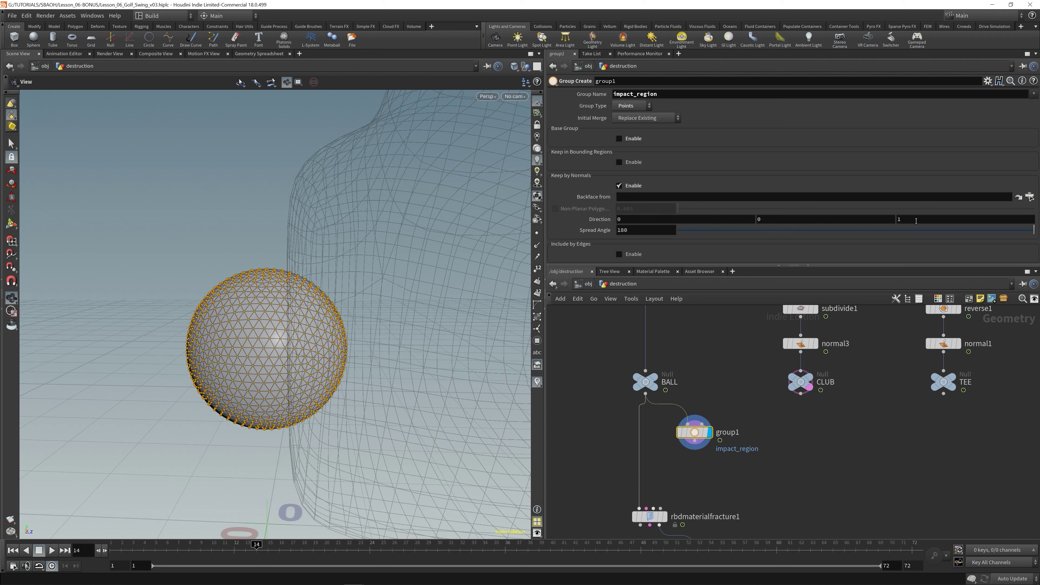
drag(1020, 231, 749, 231)
scroll(500, 333, up, 3)
right_drag(500, 333, 395, 357)
drag(394, 358, 385, 399)
drag(749, 231, 720, 230)
drag(423, 316, 417, 314)
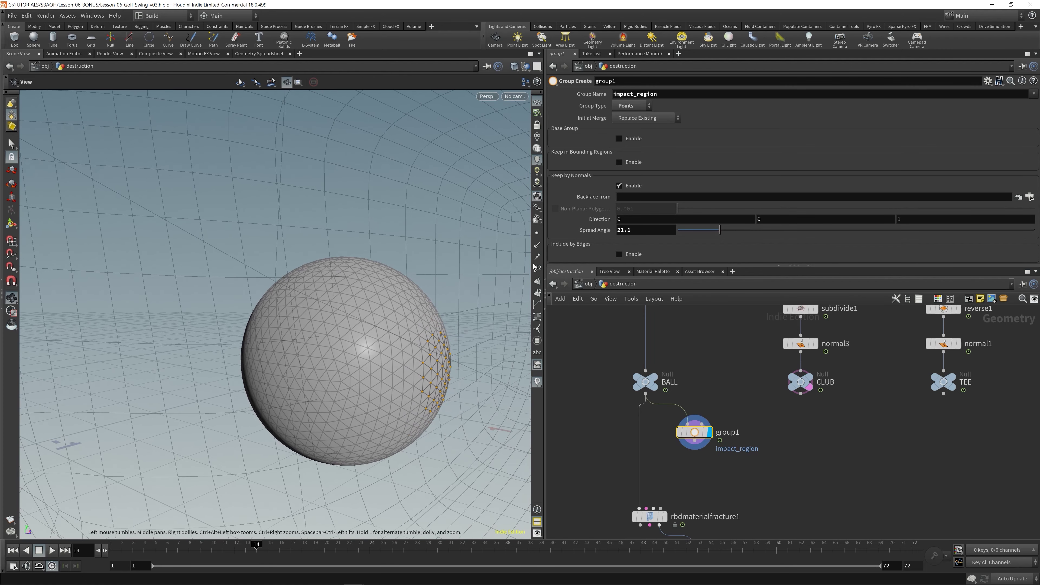
drag(649, 230, 427, 207)
text(20)
key(Return)
Examine the grouped impact points on the side of the ball that faces the club head.
drag(429, 375, 251, 281)
right_drag(250, 281, 478, 371)
middle_drag(478, 371, 348, 328)
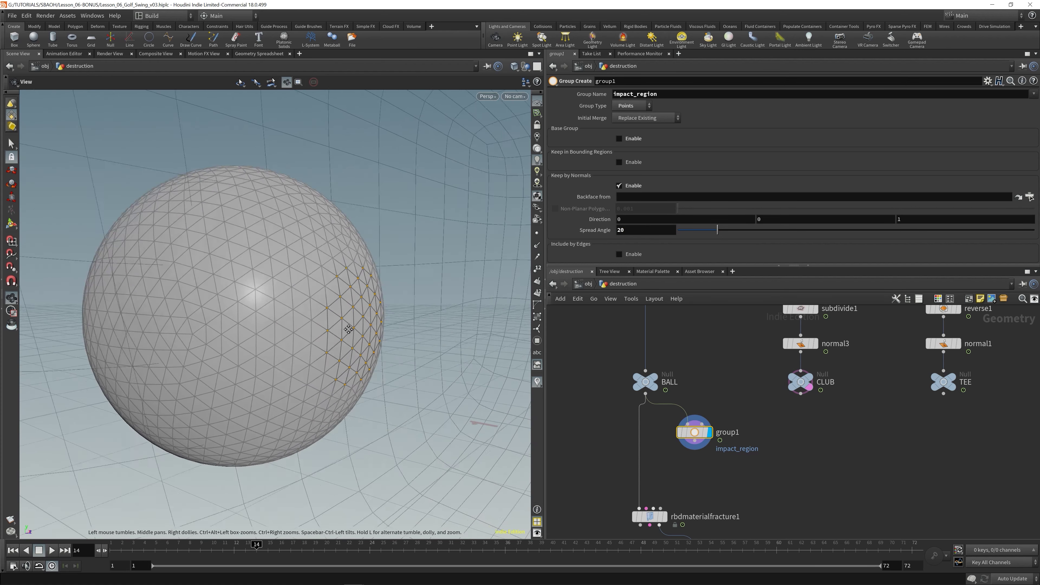
drag(348, 327, 367, 397)
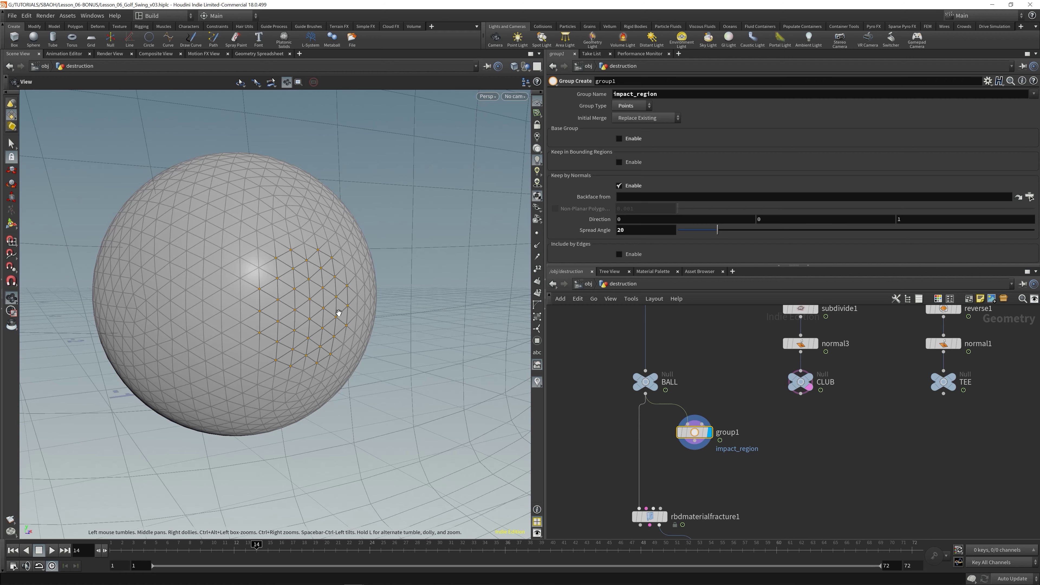
scroll(338, 312, down, 4)
drag(336, 308, 355, 294)
scroll(336, 303, up, 1)
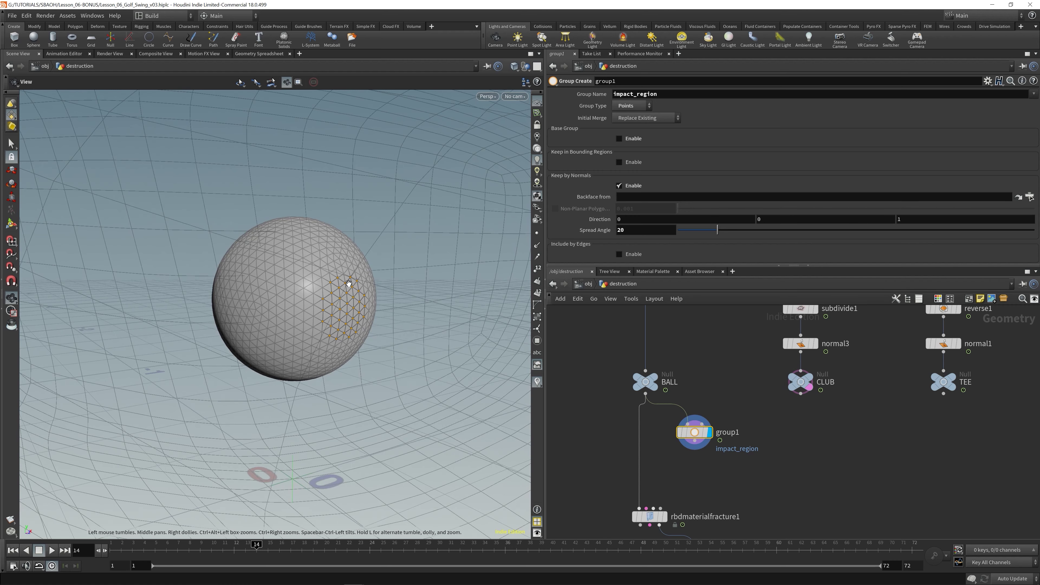
right_drag(333, 302, 473, 302)
mouse_move(356, 312)
mouse_down()
mouse_move(336, 312)
mouse_move(358, 308)
mouse_move(350, 287)
mouse_move(343, 307)
mouse_up()
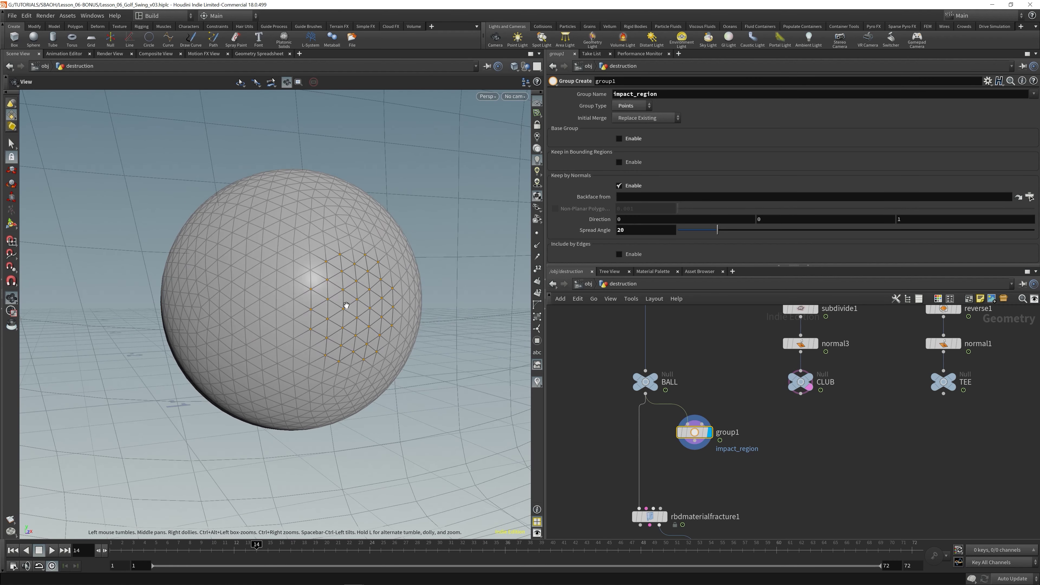
Open the viewport display options and set the particle Point Size to about 5.96 pixels.
key(d)
click(268, 211)
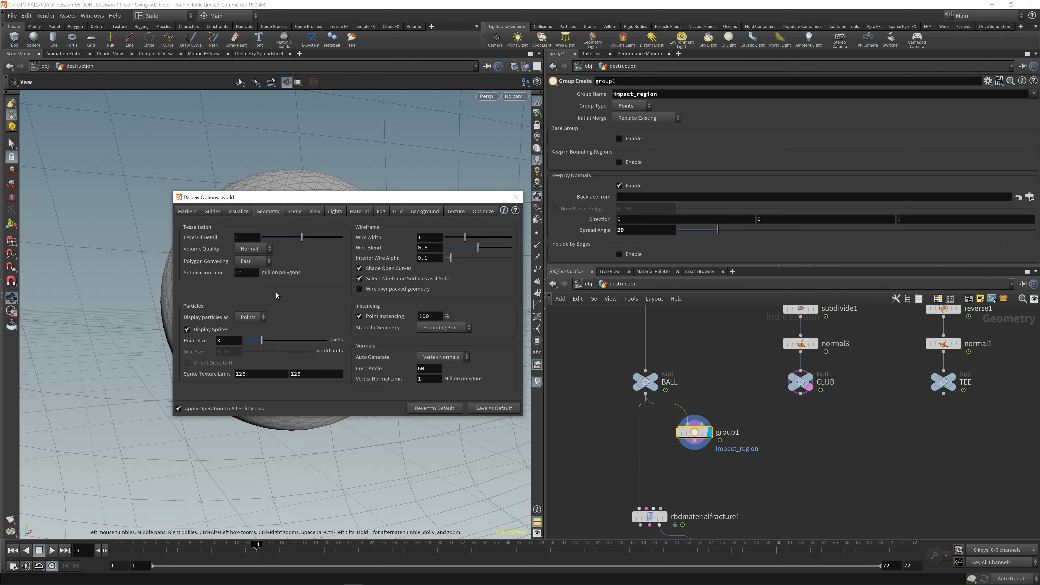
drag(258, 340, 304, 340)
drag(360, 202, 757, 219)
drag(700, 357, 665, 365)
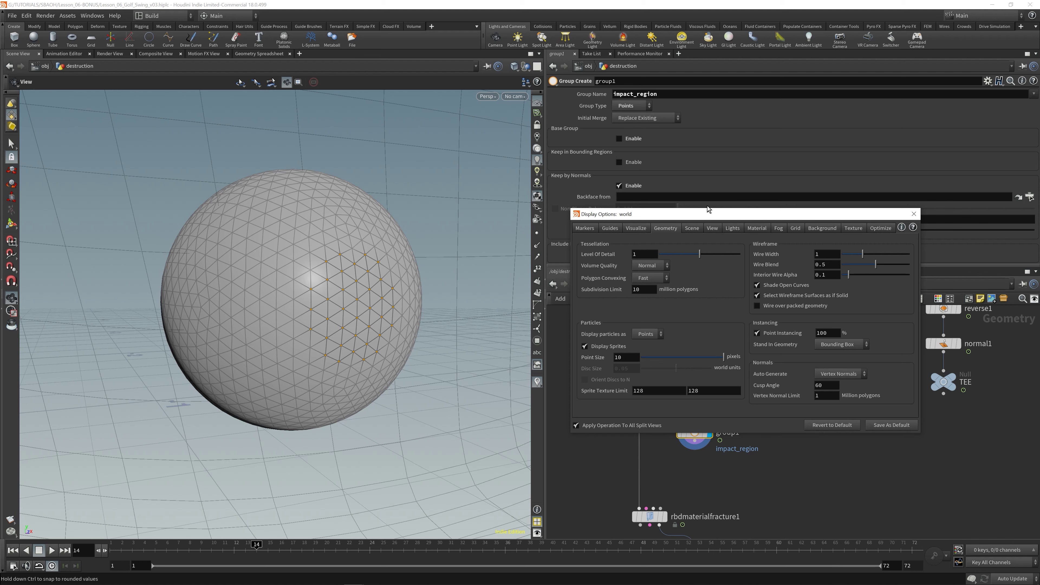
drag(716, 358, 686, 357)
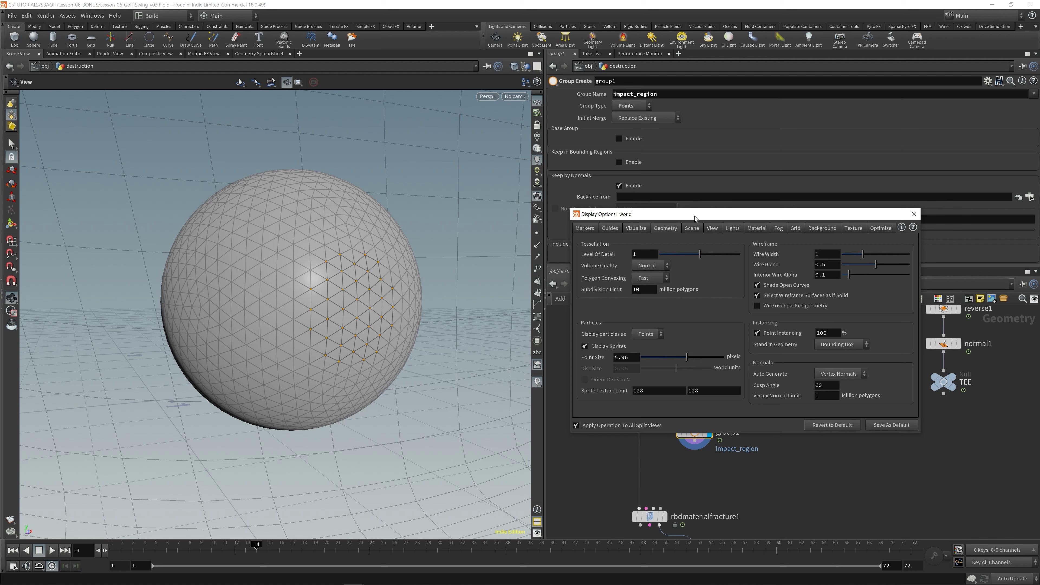
Raise the guides' Point marker size to about 7.43, check the markers on the ball and close the display options.
click(635, 228)
click(609, 228)
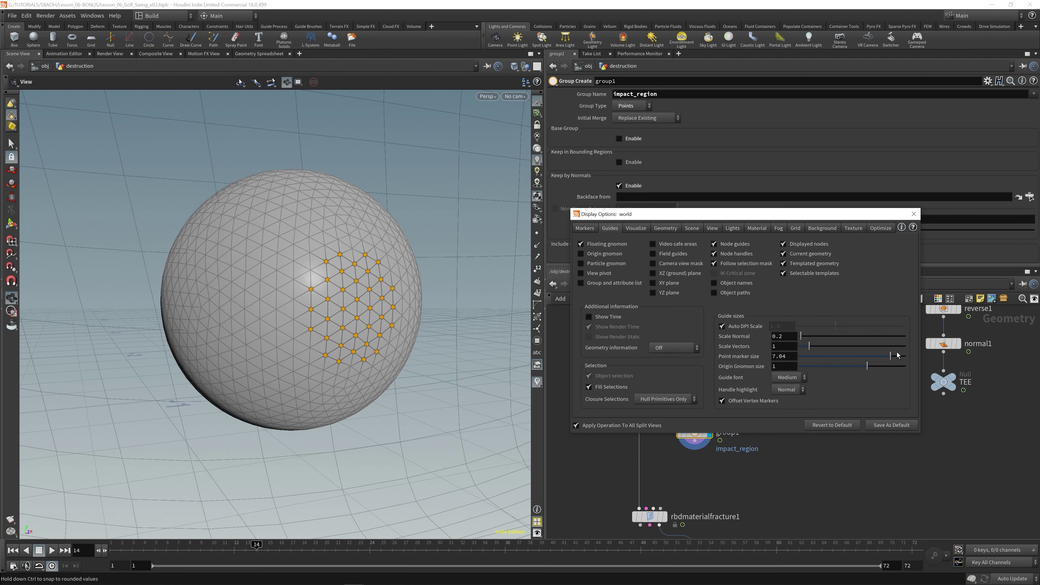
drag(899, 353, 896, 353)
right_drag(385, 255, 332, 309)
drag(332, 308, 341, 302)
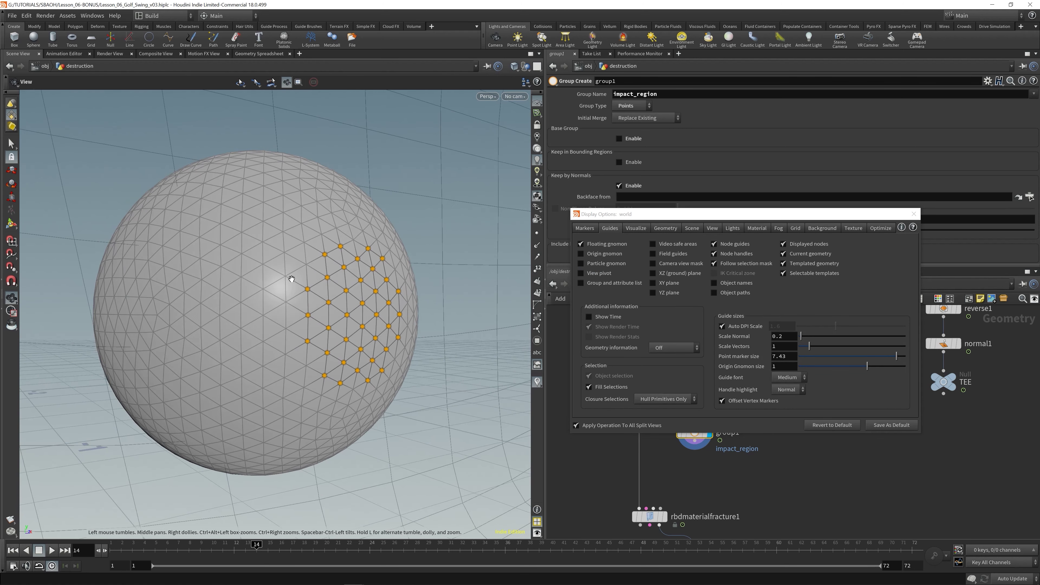
click(913, 214)
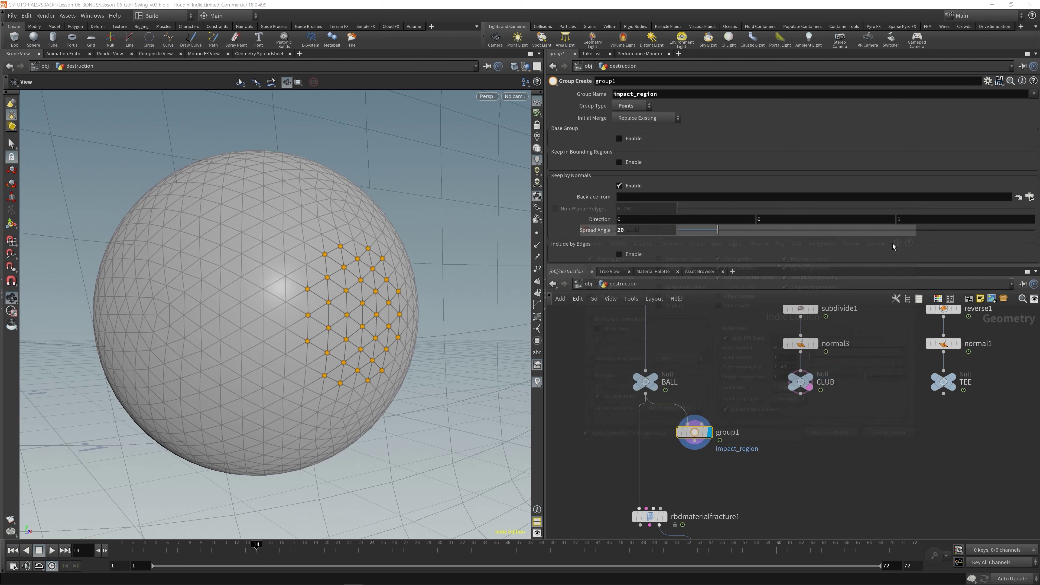
Move the fracture, null and exploded view nodes further down to free space below the group node.
middle_drag(601, 526, 590, 431)
drag(590, 435, 760, 522)
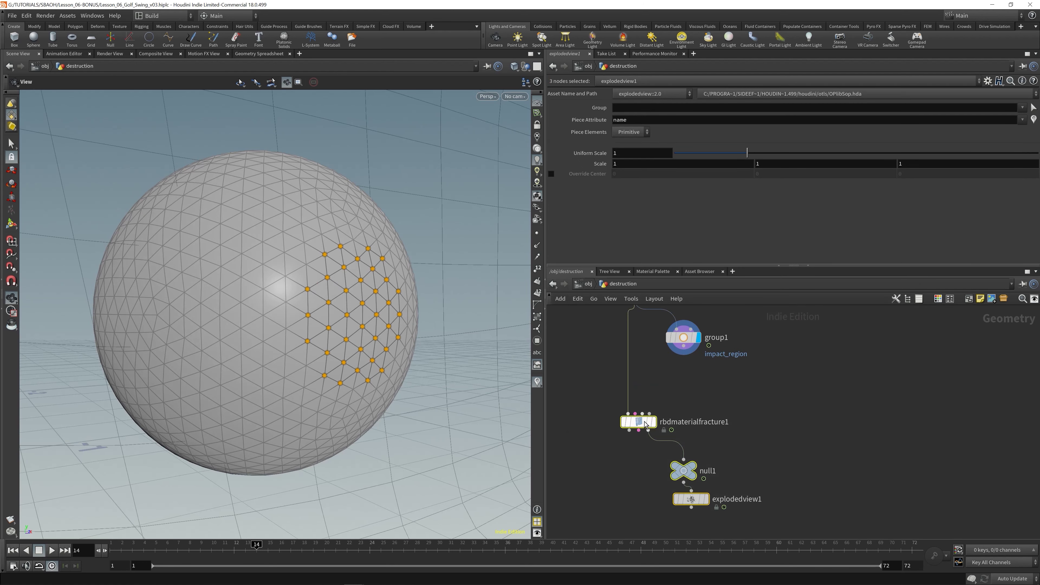
drag(643, 426, 642, 481)
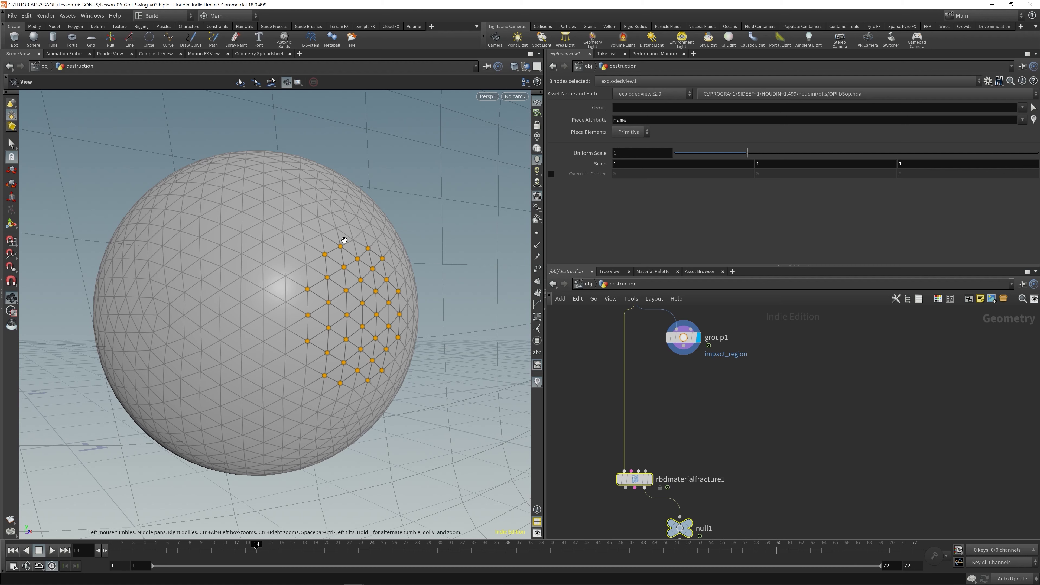
drag(418, 341, 336, 272)
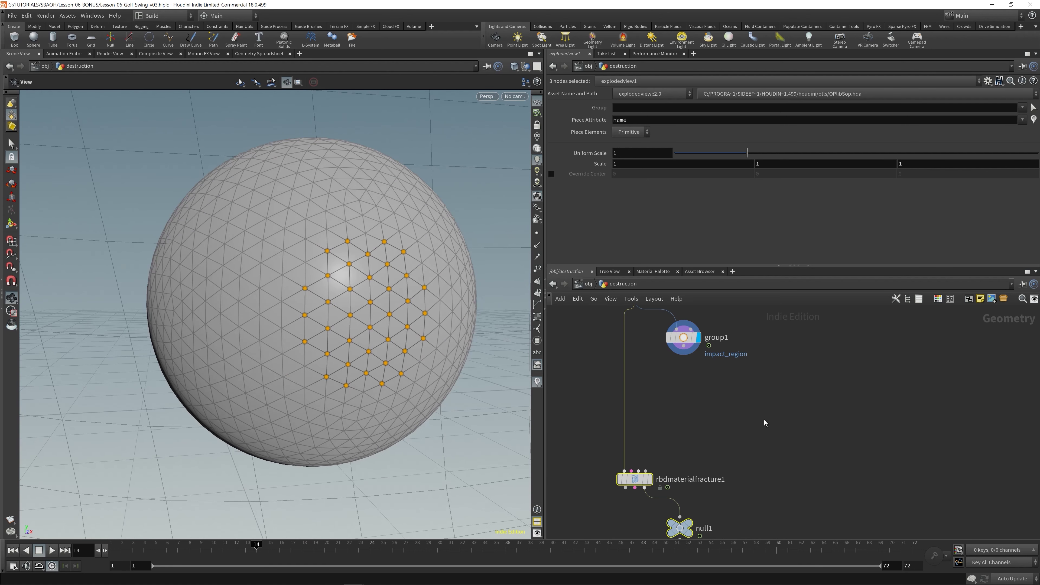
Add a Distance Along Geometry node after the impact_region group node and display its result.
click(690, 382)
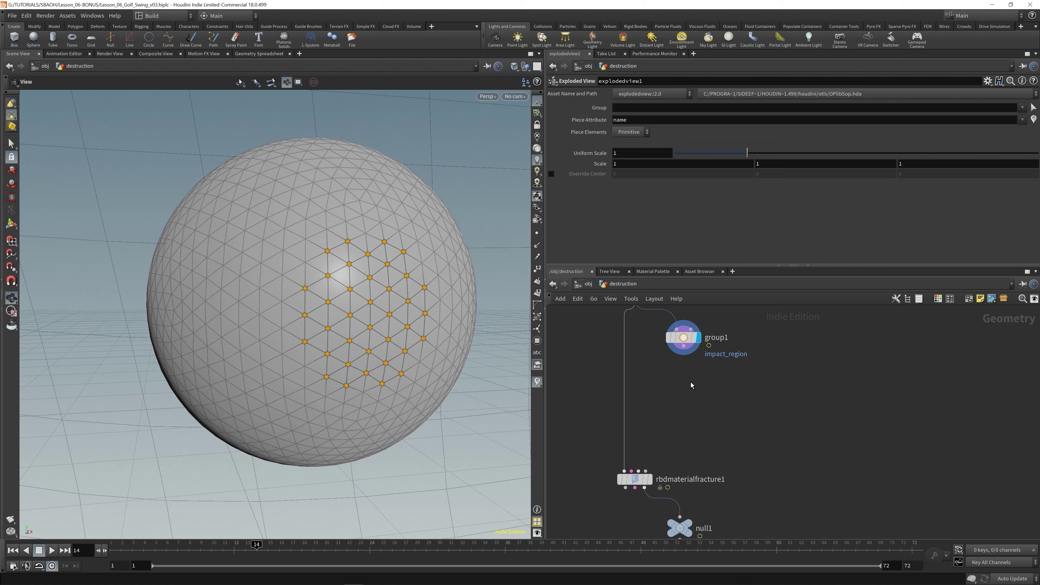
key(Tab)
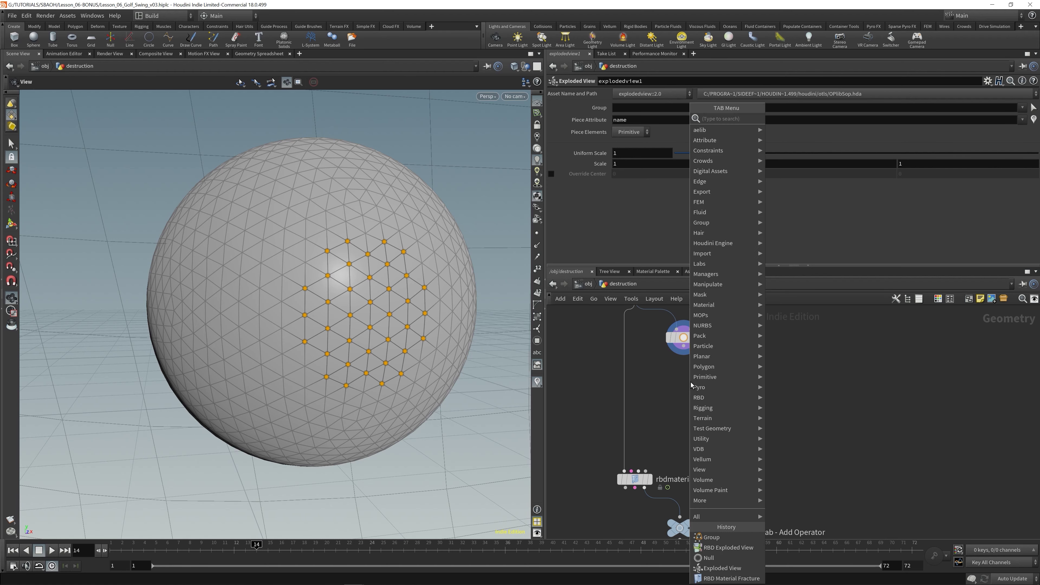
text(dista)
key(Return)
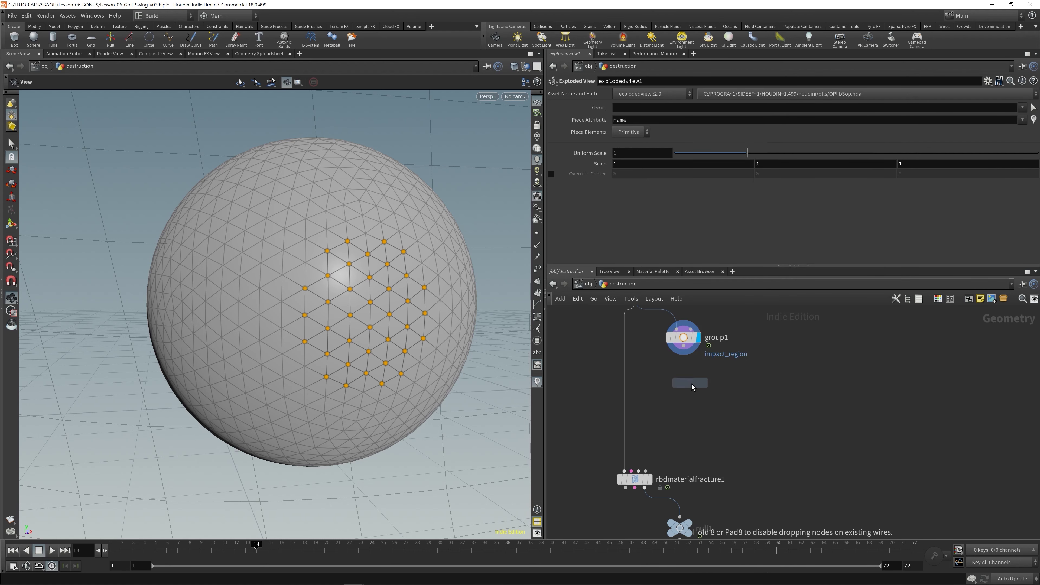
click(684, 367)
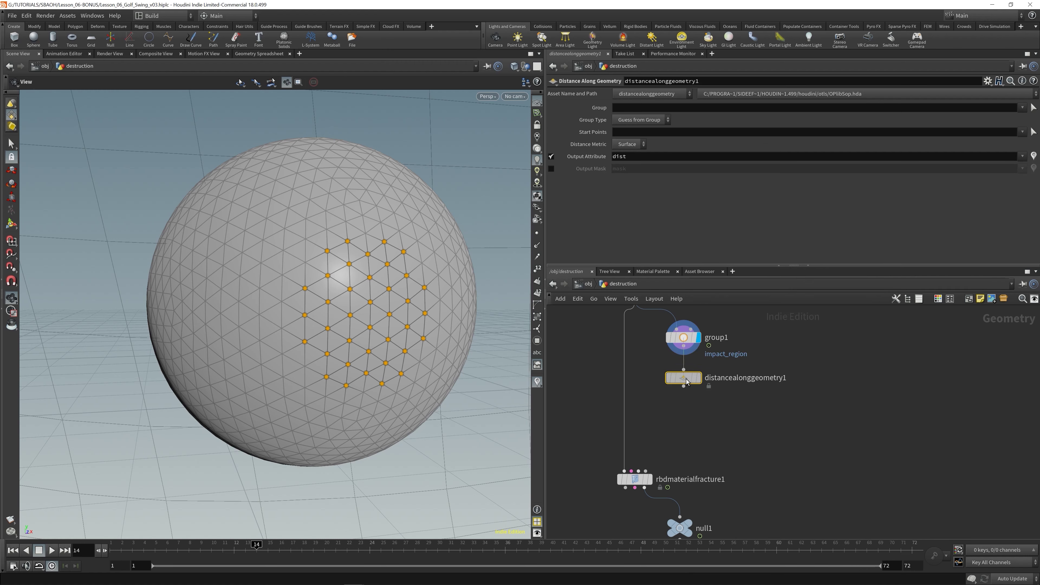
click(689, 378)
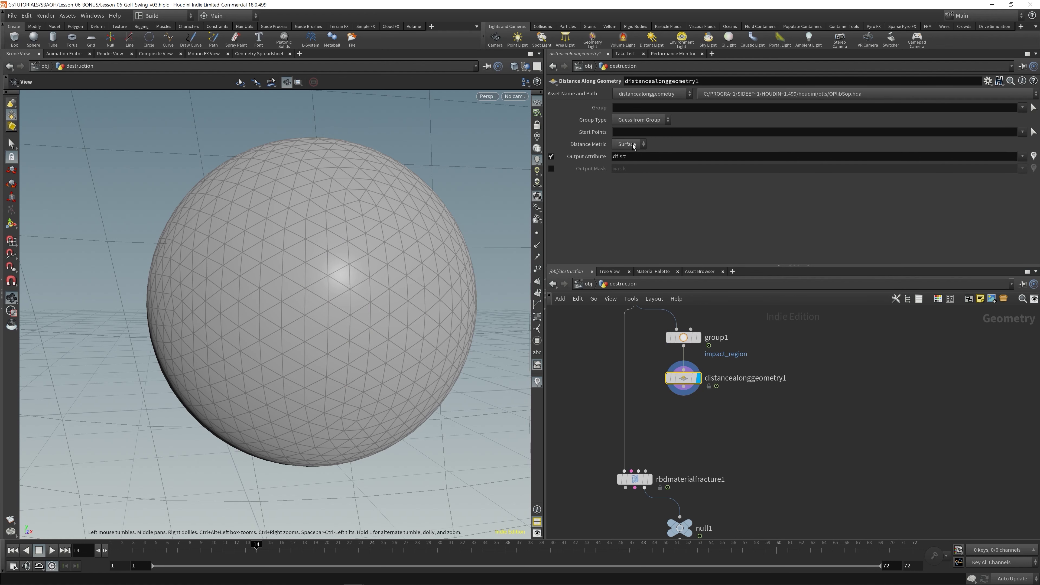
Set the Start Points of the Distance Along Geometry node to impact_region.
click(644, 132)
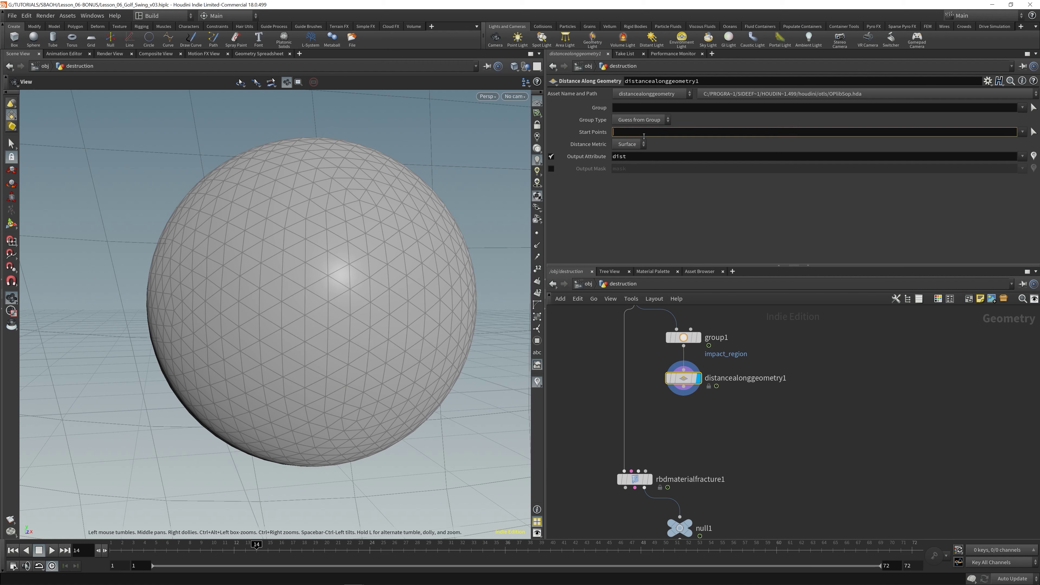
text(impact_region)
key(Return)
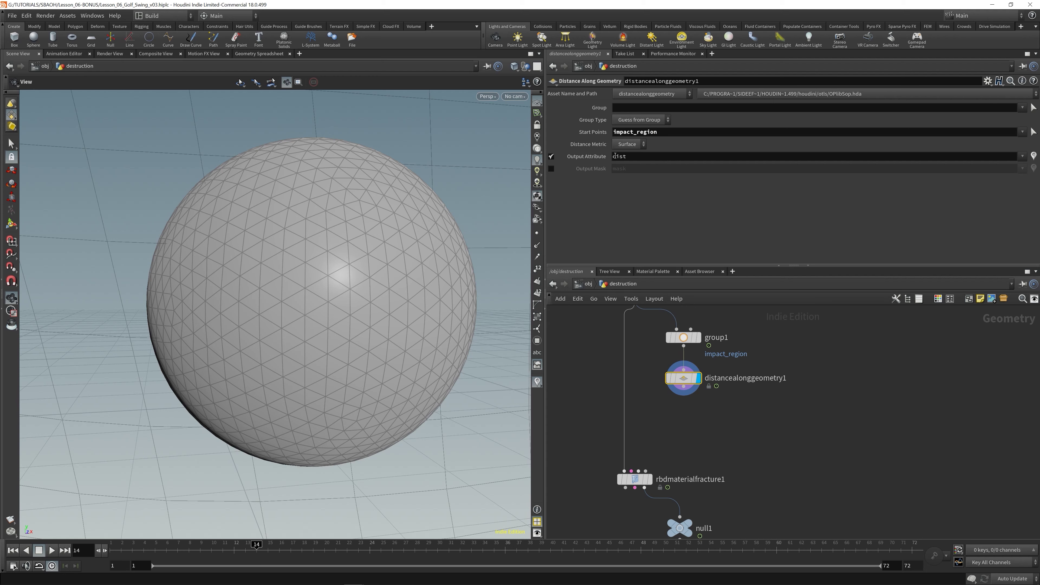
Visualize the dist point attribute from the distance node's info and view its colours on the ball beside the club.
mouse_move(690, 382)
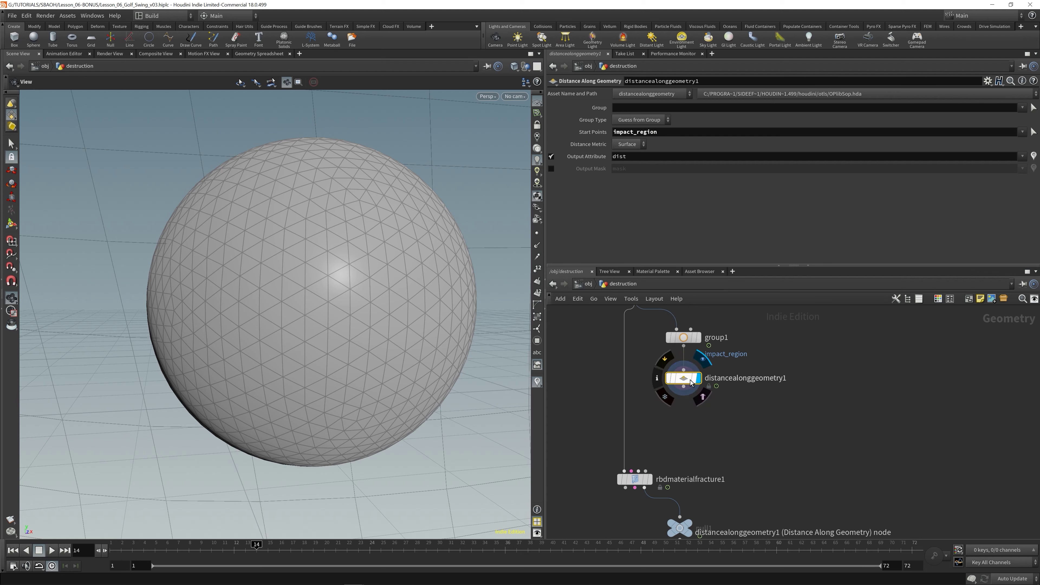
click(656, 377)
click(656, 381)
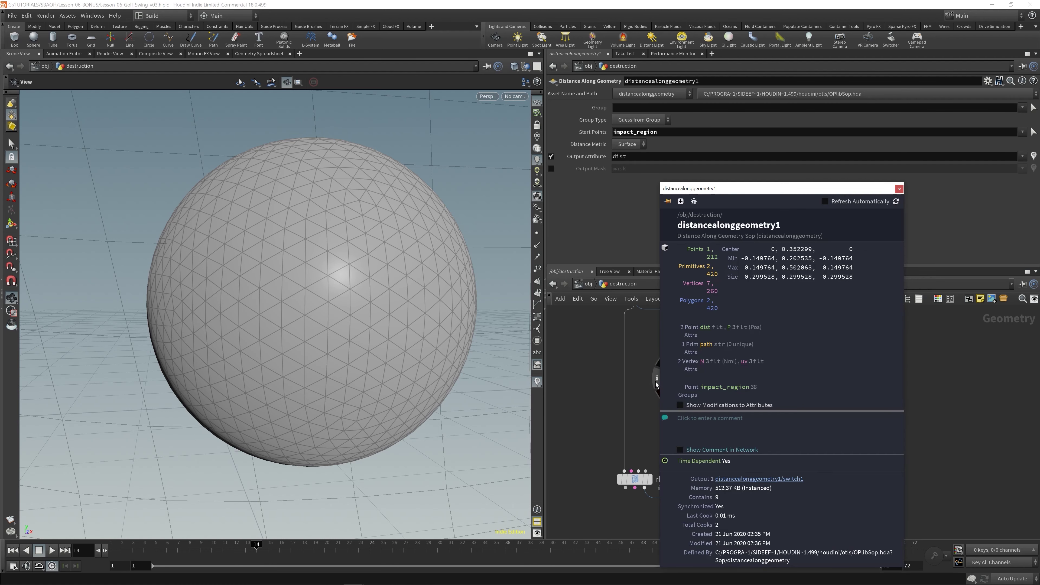
click(705, 328)
right_drag(390, 290, 202, 288)
drag(202, 288, 318, 301)
Edit the dist visualizer's colour ramp to run from black to red, removing the white middle point.
click(538, 385)
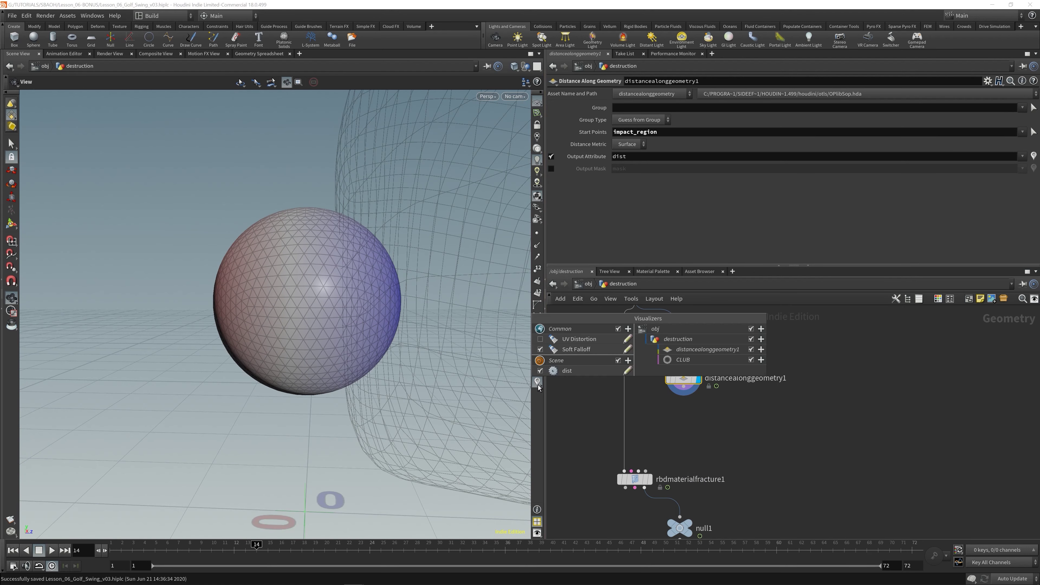
click(628, 371)
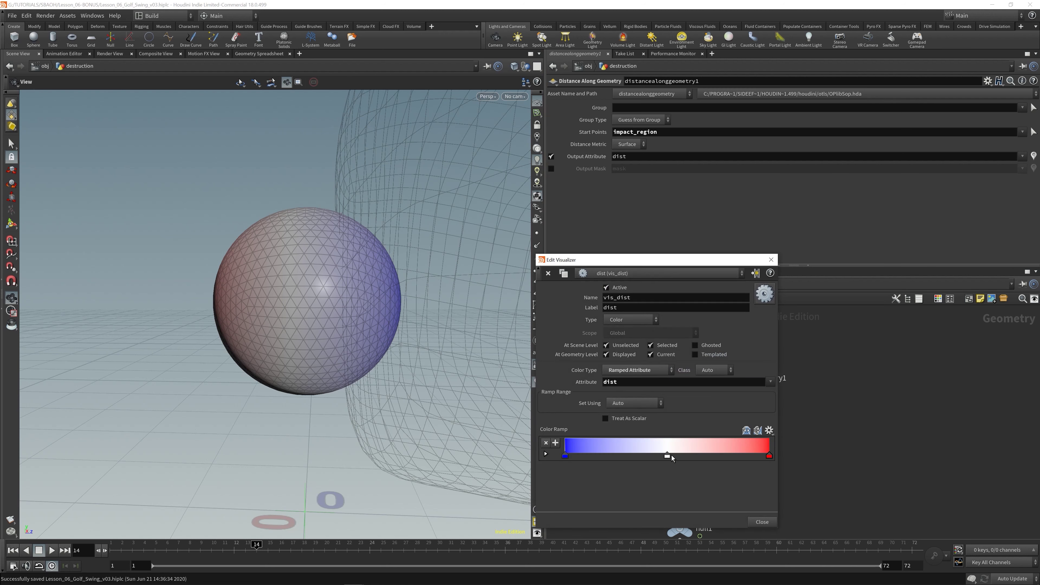
drag(666, 456, 586, 470)
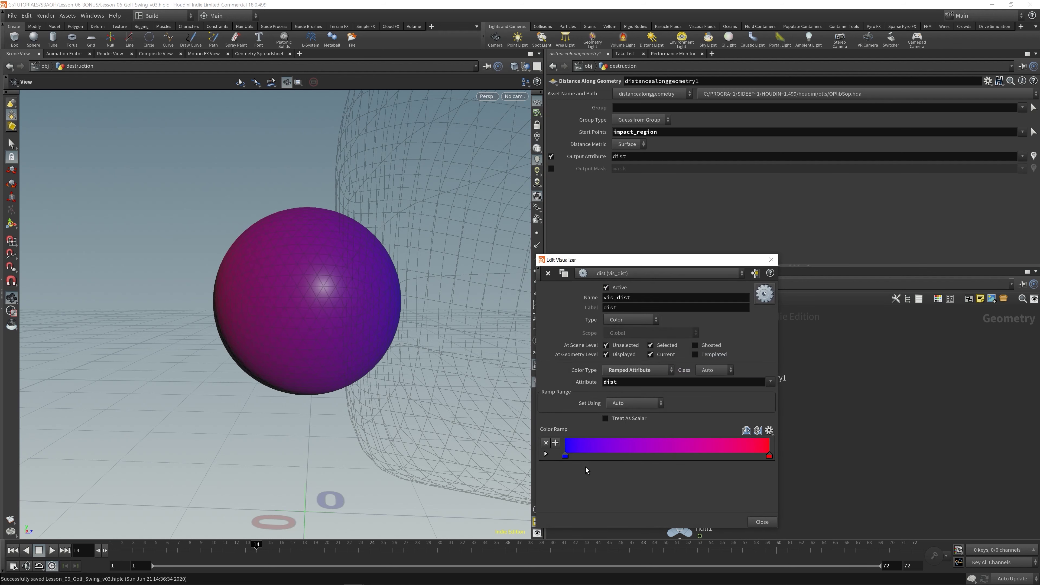
click(565, 455)
click(527, 437)
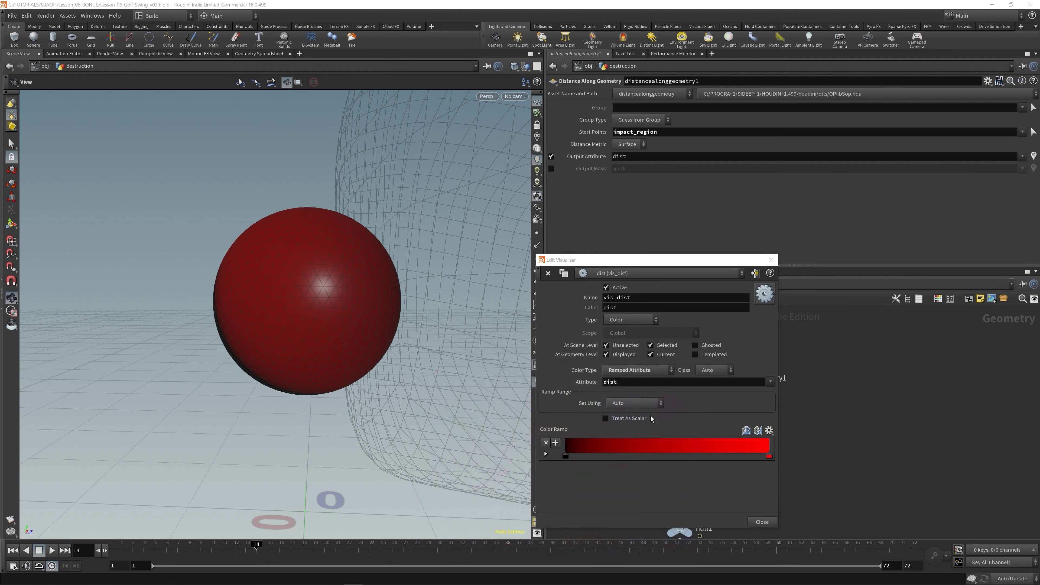
Close the visualizer settings and inspect the dist falloff around the ball from several angles relative to the club.
right_drag(255, 292, 425, 285)
mouse_move(291, 296)
mouse_down()
mouse_move(330, 297)
mouse_move(260, 288)
mouse_move(299, 313)
mouse_move(332, 313)
mouse_move(289, 308)
mouse_up()
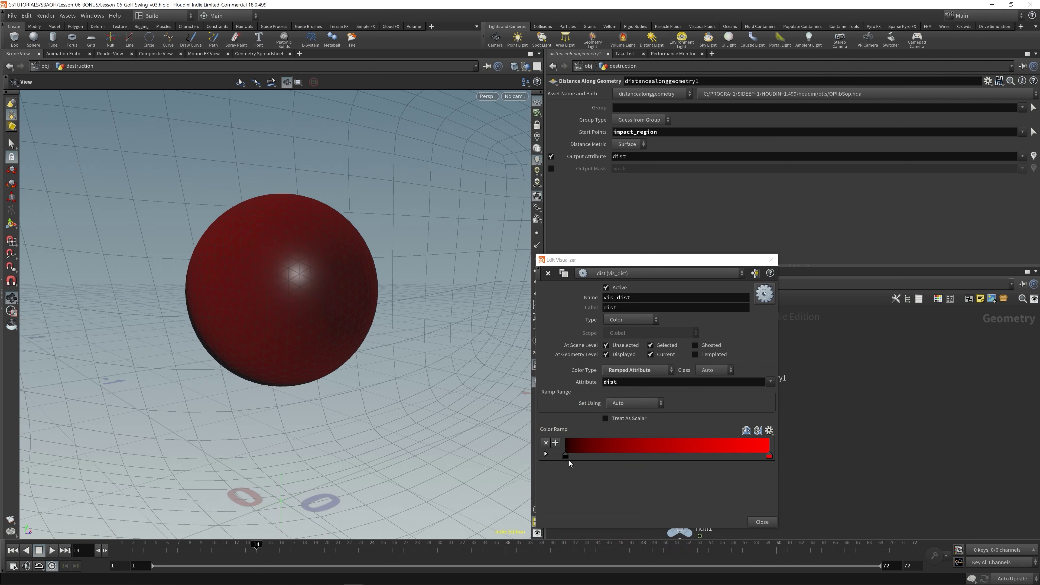
drag(692, 259, 671, 178)
click(741, 439)
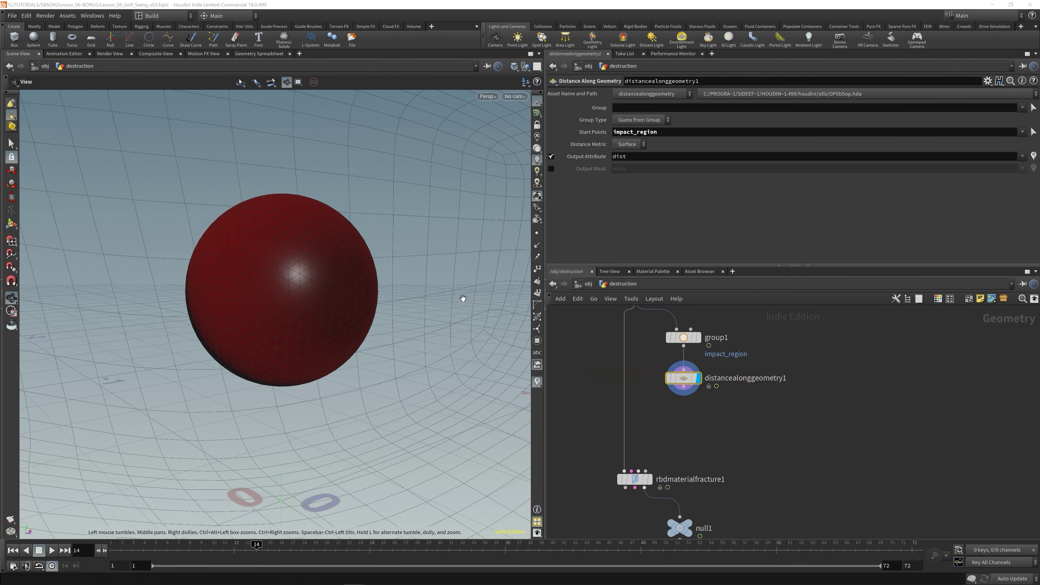
drag(462, 295, 376, 247)
drag(191, 301, 171, 281)
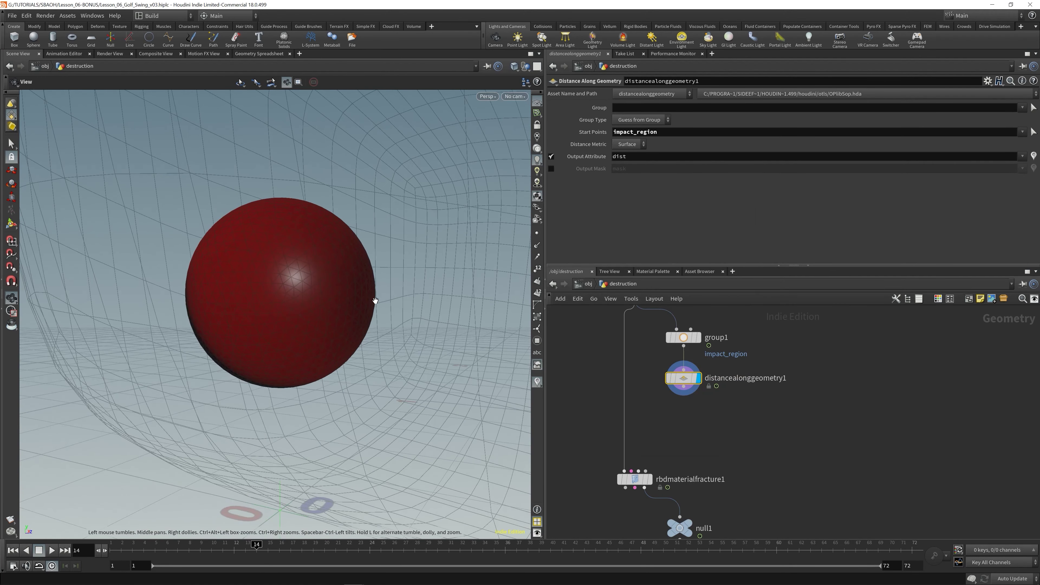
mouse_move(213, 285)
mouse_down()
mouse_move(250, 280)
mouse_move(214, 289)
mouse_up()
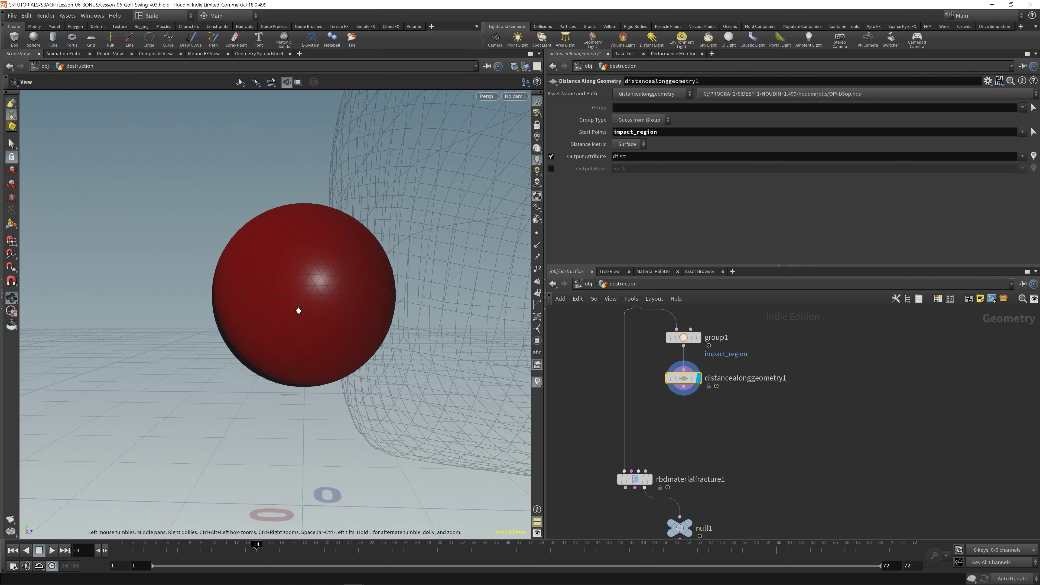
drag(298, 310, 361, 312)
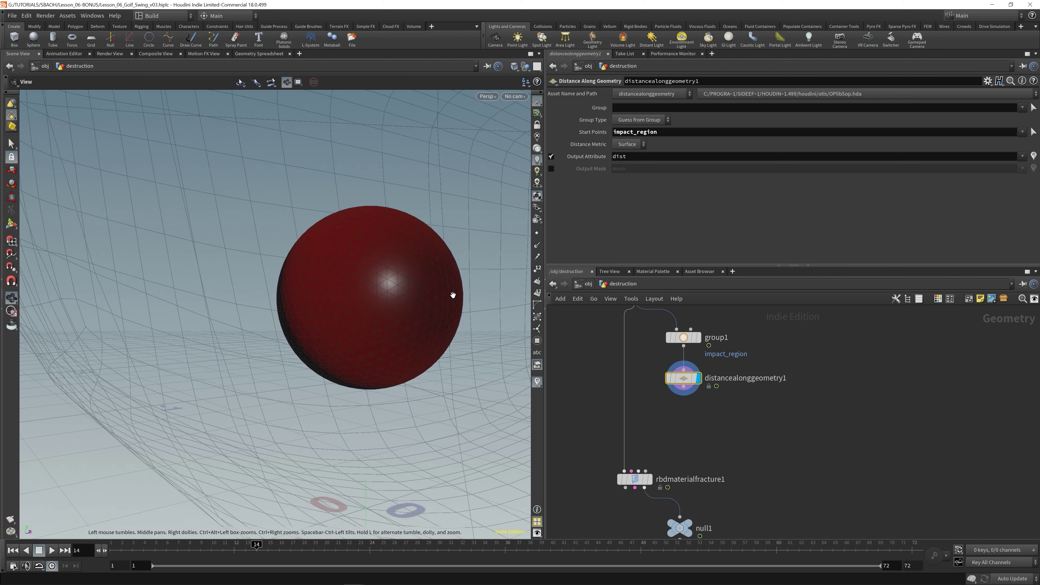
drag(455, 295, 413, 313)
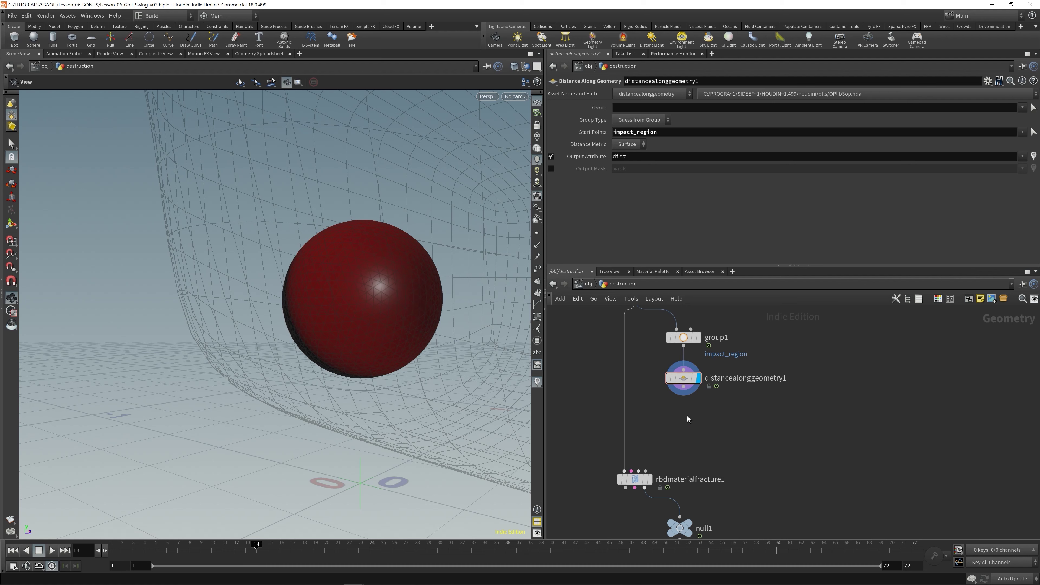
Add an Attribute Remap node after the Distance Along Geometry node and display its result.
key(Tab)
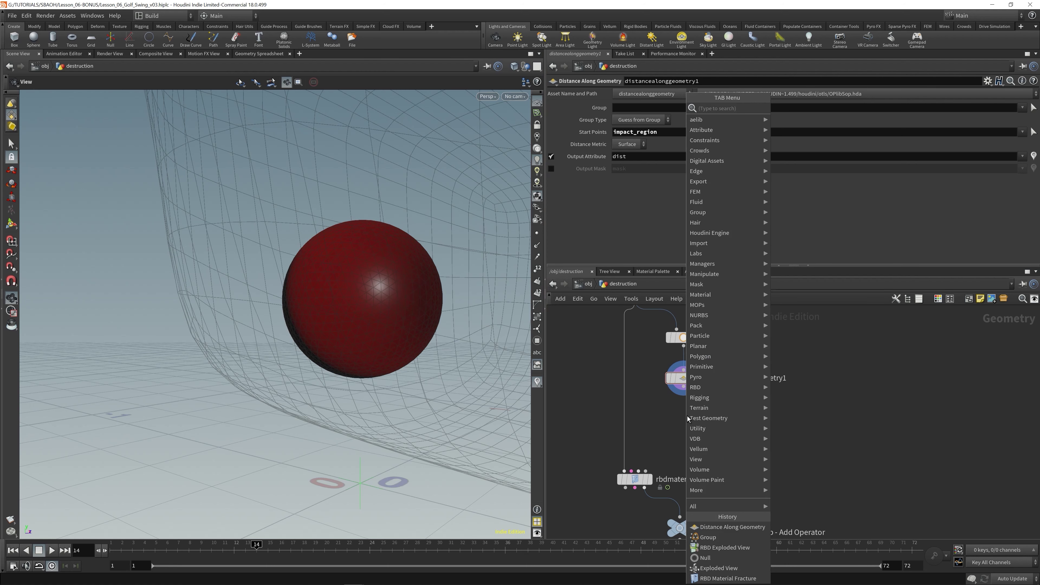
text(attrib)
text(utre)
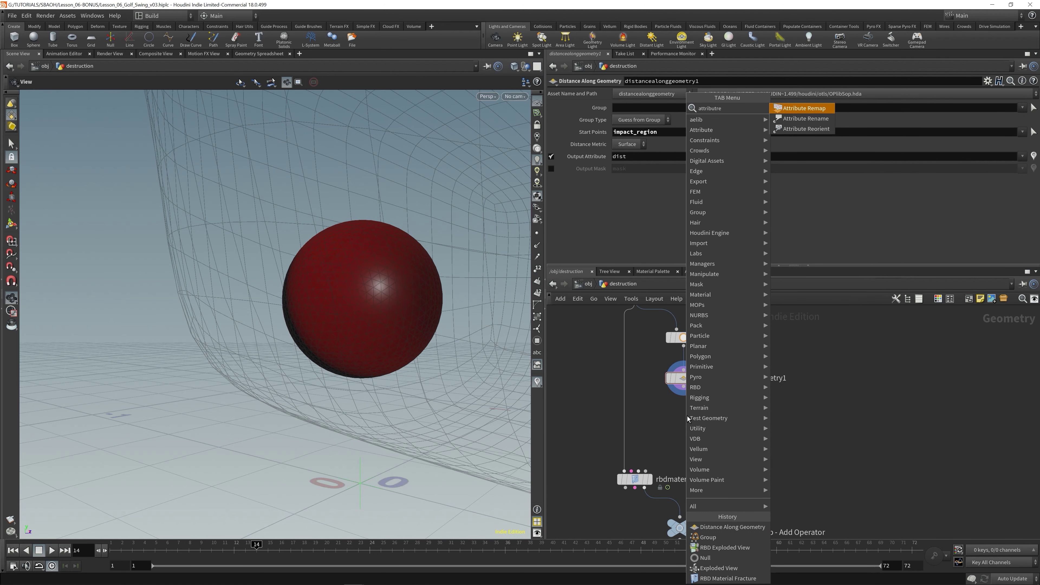
key(Return)
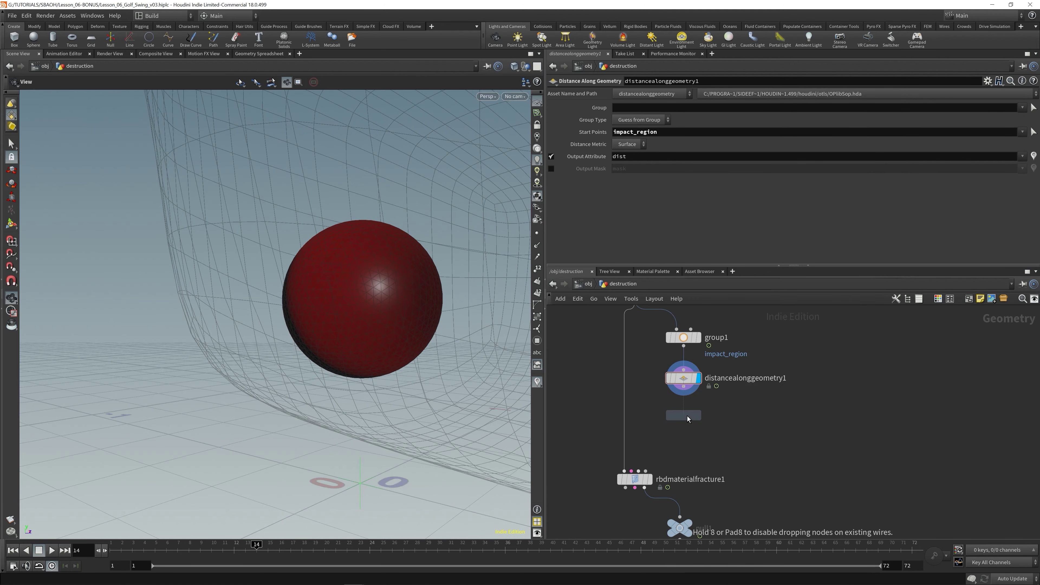
click(684, 415)
click(683, 408)
click(683, 408)
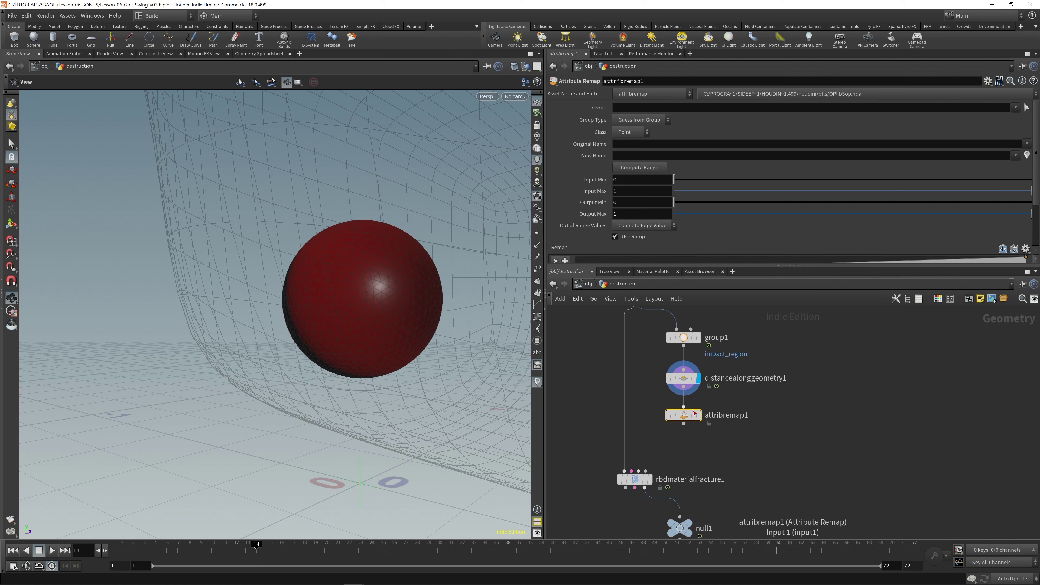
click(698, 415)
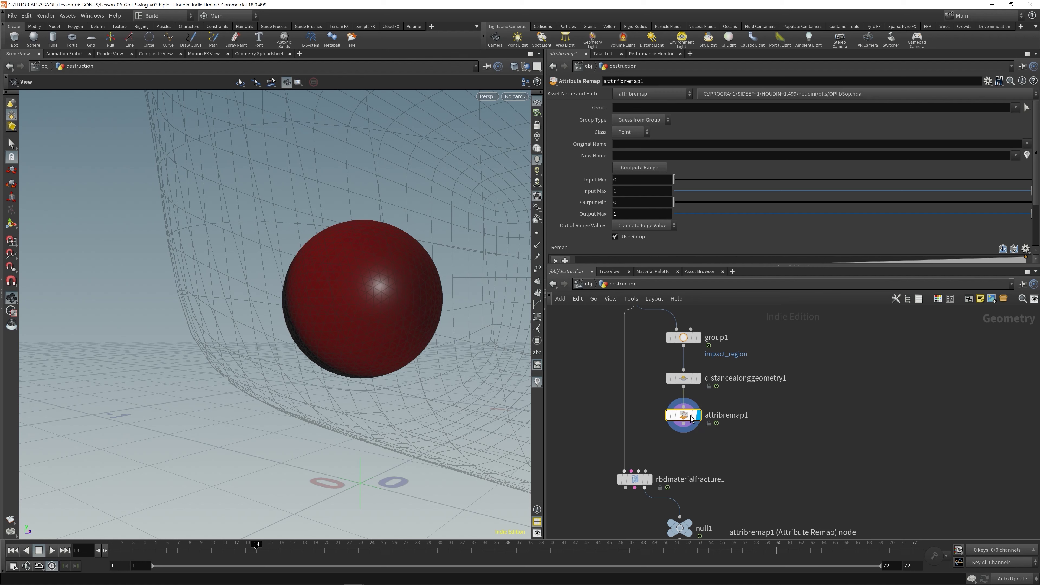
Set the Attribute Remap's Original Name to dist and its New Name to density.
click(700, 147)
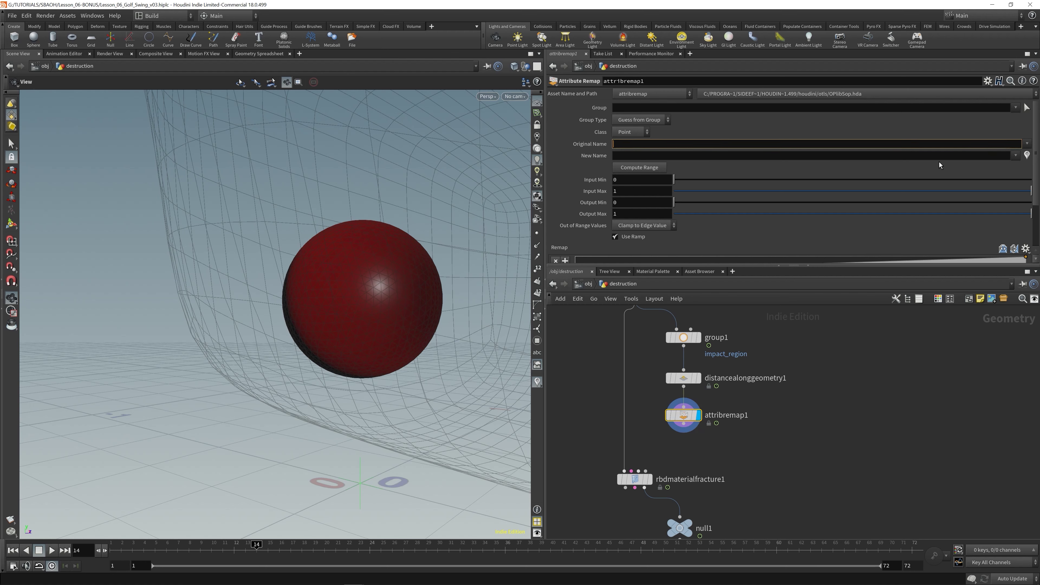
click(1027, 144)
click(1021, 158)
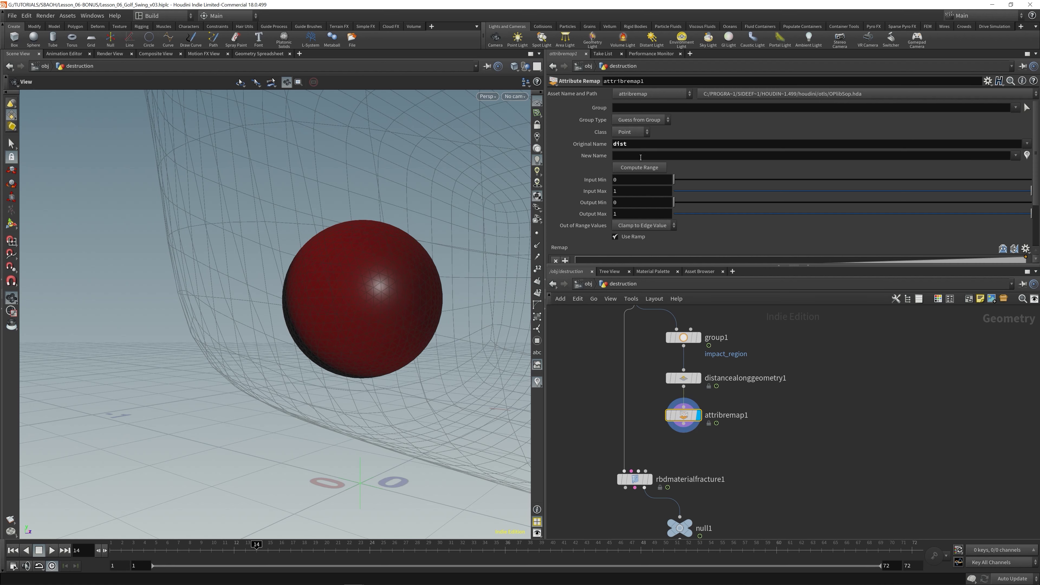
click(641, 156)
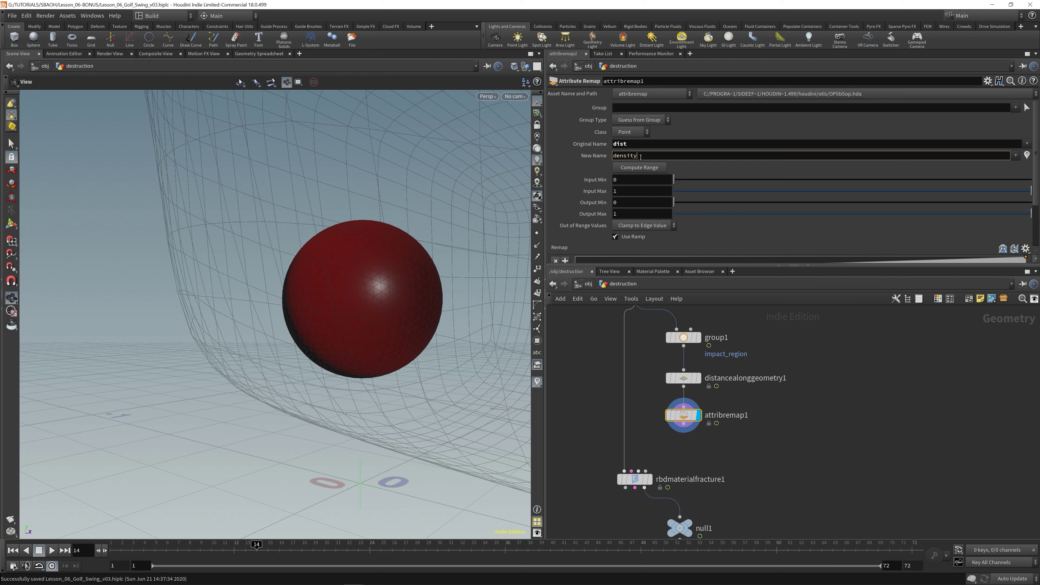
key(Return)
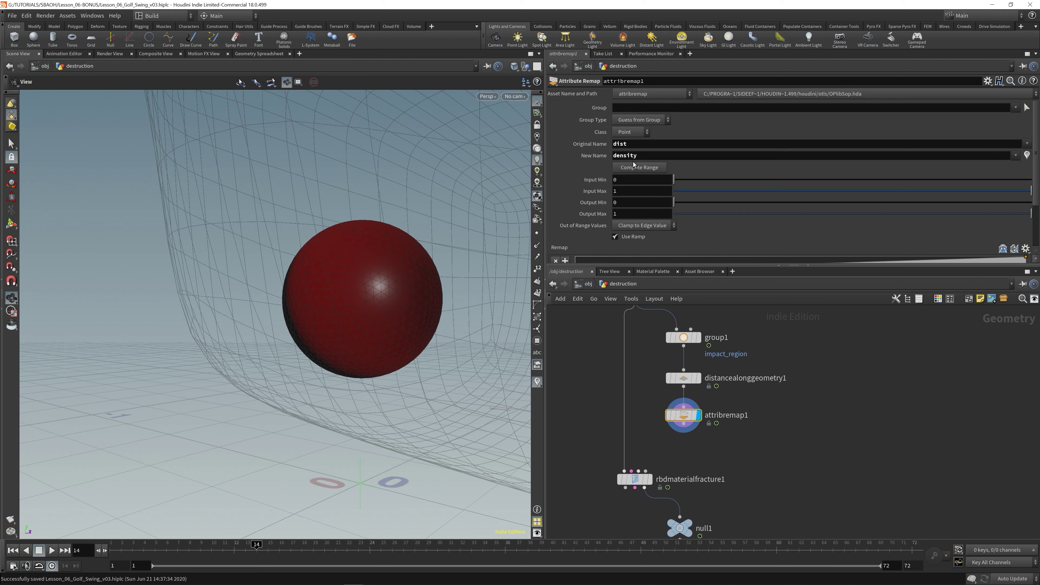
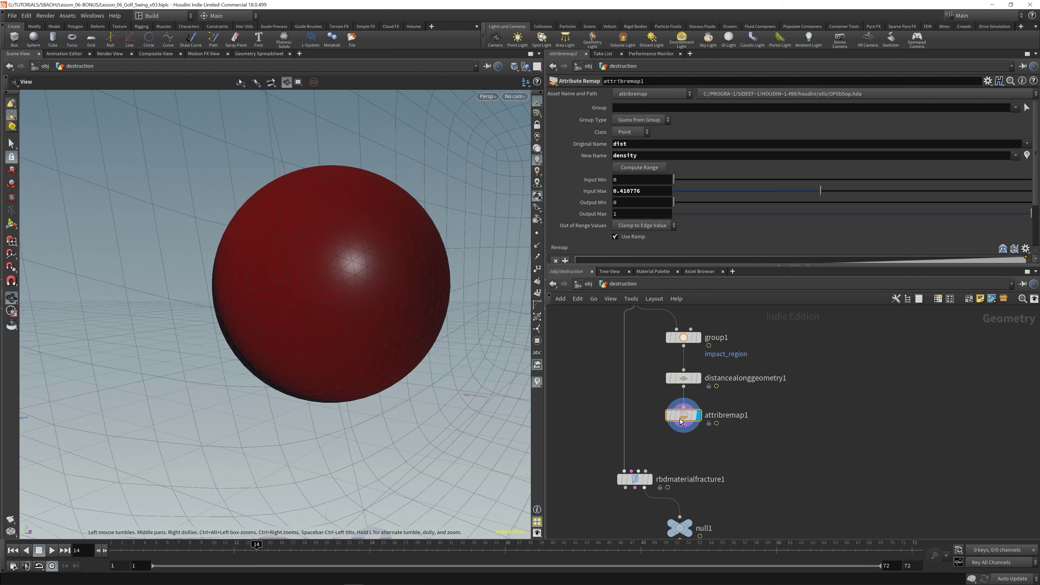
Turn off the dist visualizer and visualize the density point attribute from the Attribute Remap node's info.
click(537, 382)
click(536, 382)
right_click(538, 382)
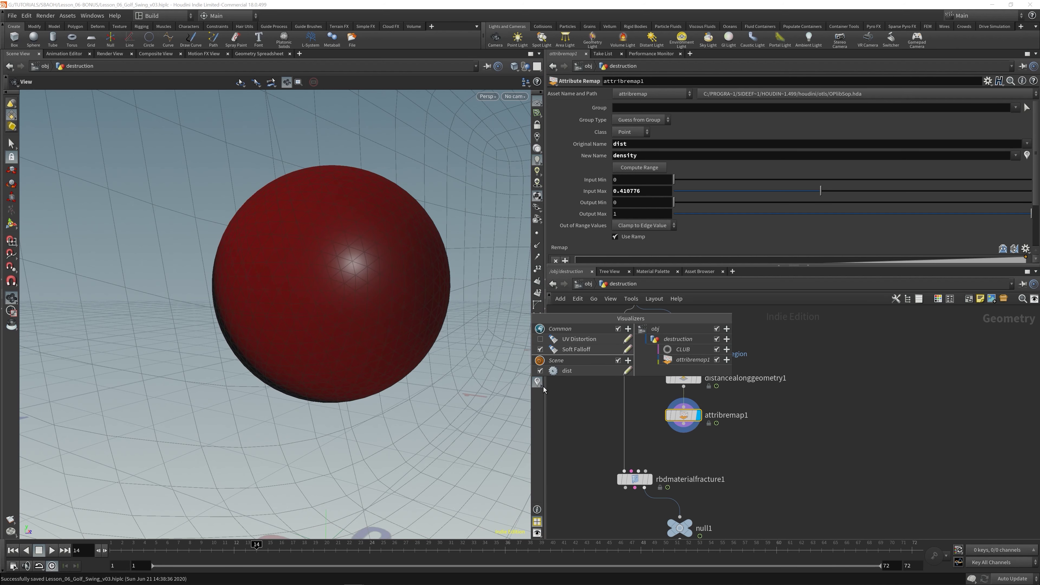
click(540, 370)
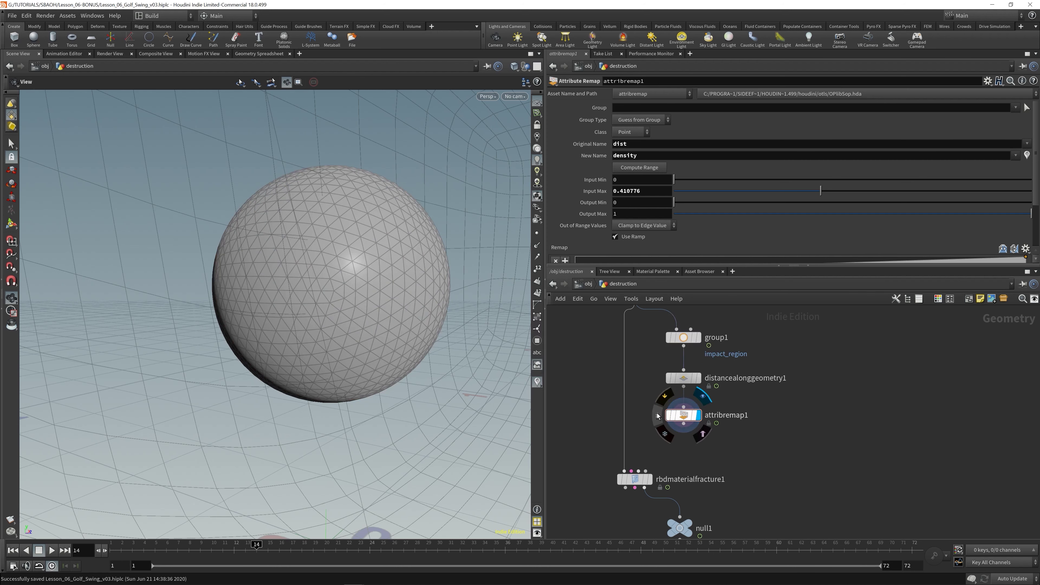
click(654, 421)
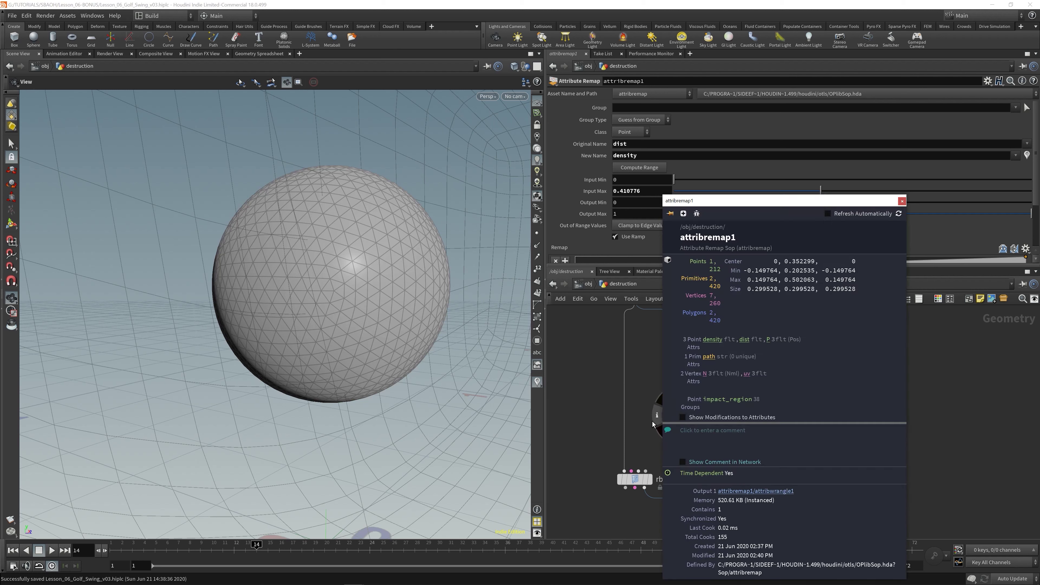
click(712, 339)
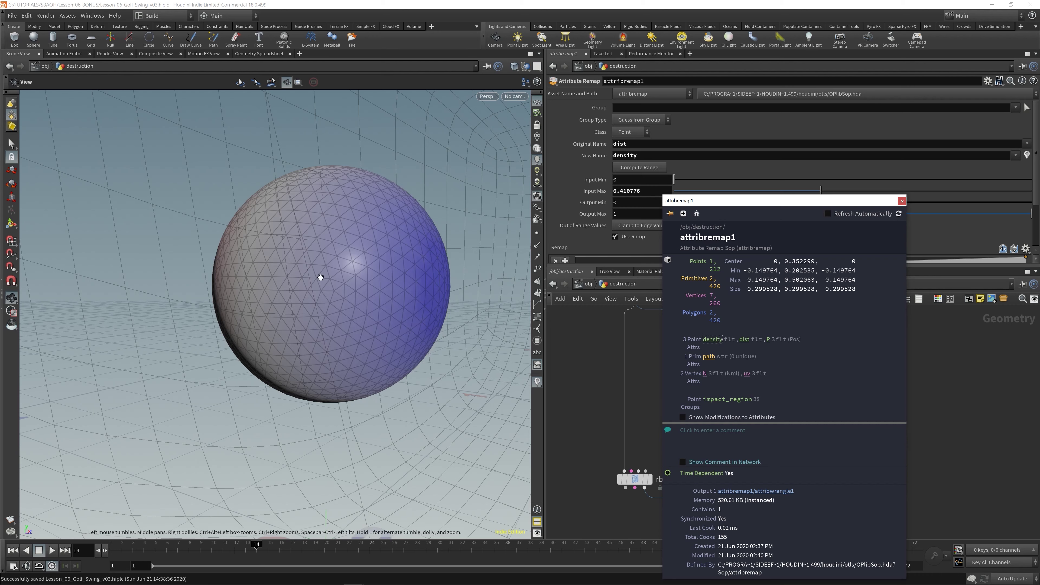
click(902, 201)
drag(245, 205, 366, 281)
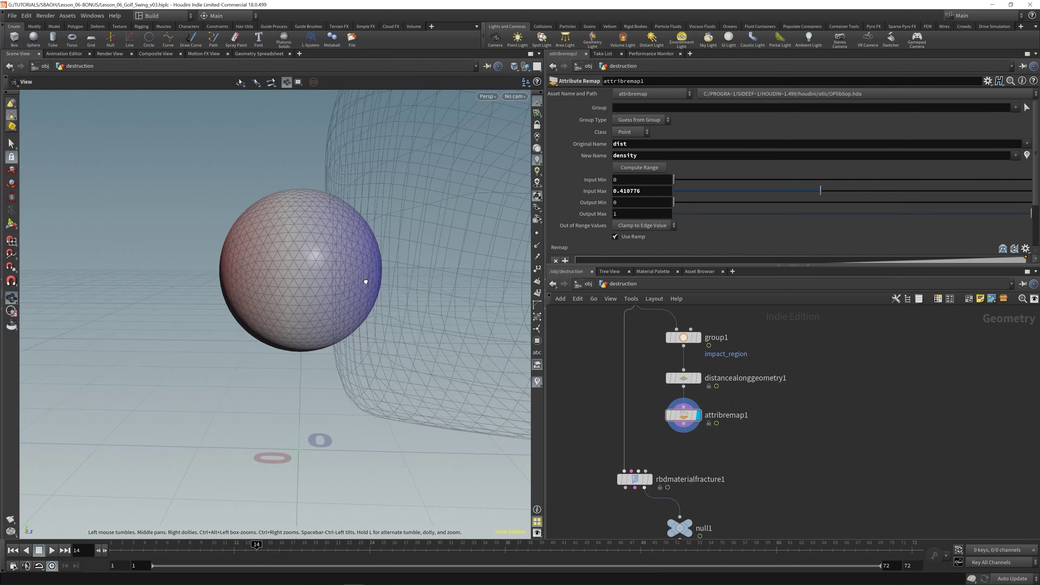
Edit the density visualizer's colour ramp to run from black to red using only two points, then close its settings.
click(537, 381)
click(622, 370)
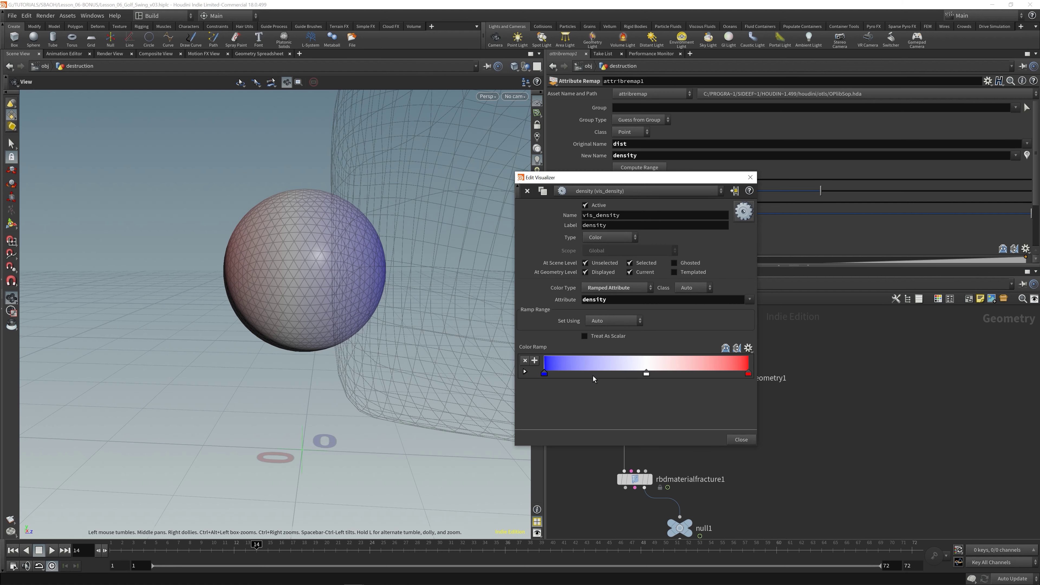
drag(542, 377, 644, 371)
double_click(646, 375)
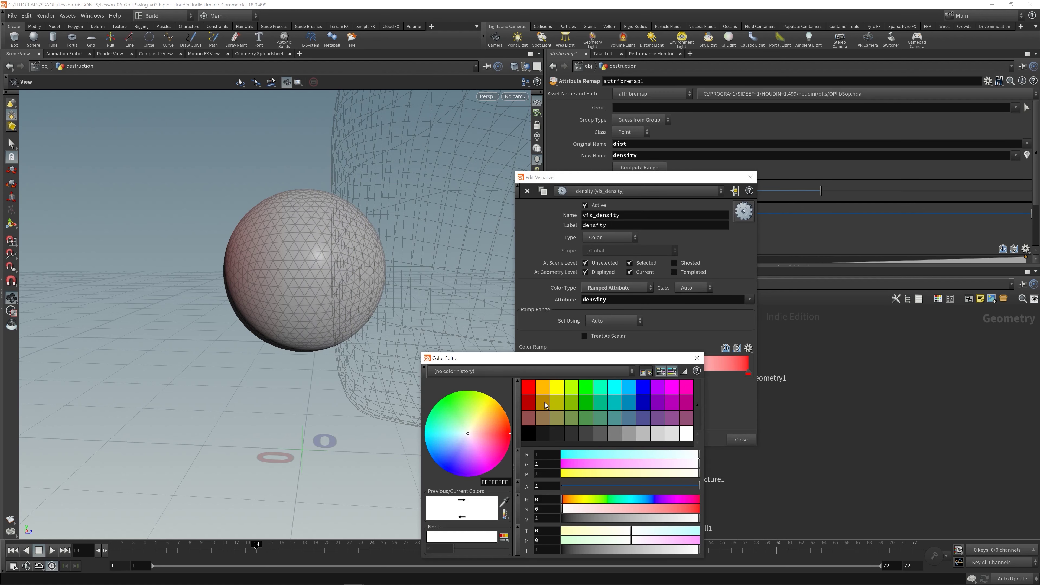
click(535, 439)
click(697, 358)
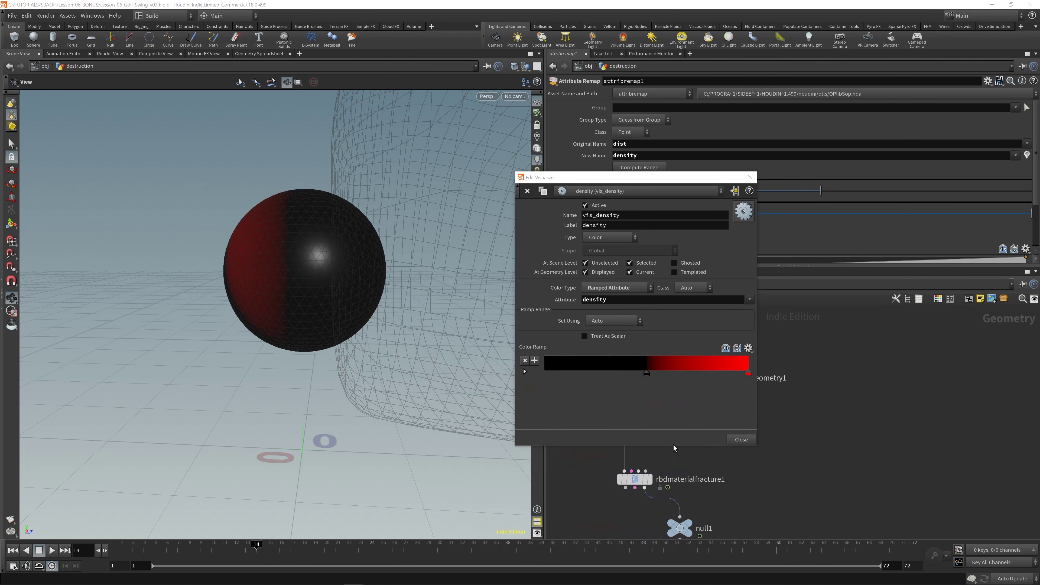
drag(648, 379, 436, 368)
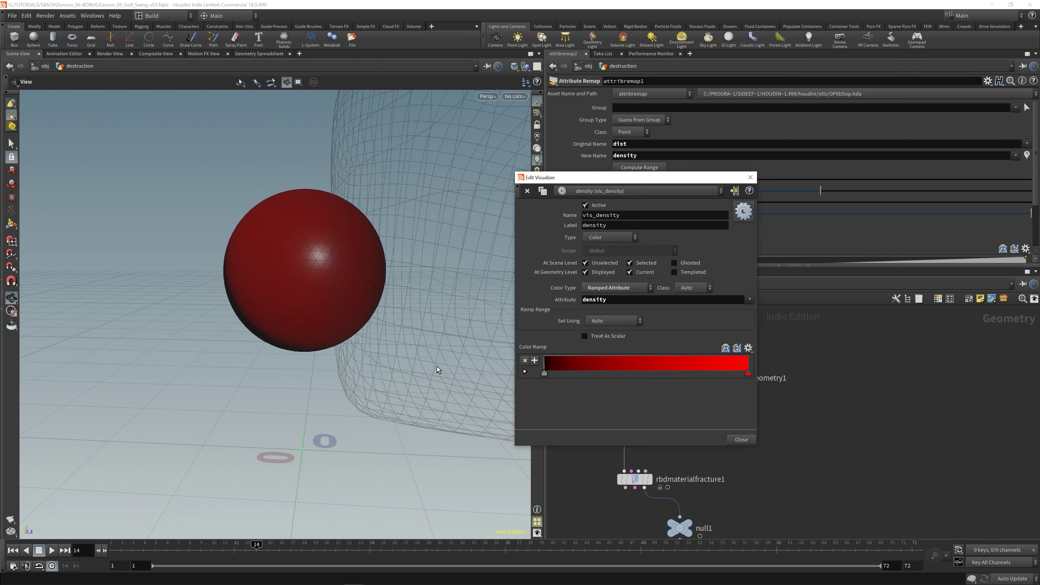
click(750, 177)
Inspect the density falloff on the ball and sort the point values by density in the geometry spreadsheet.
drag(379, 272, 258, 274)
middle_drag(364, 283, 343, 295)
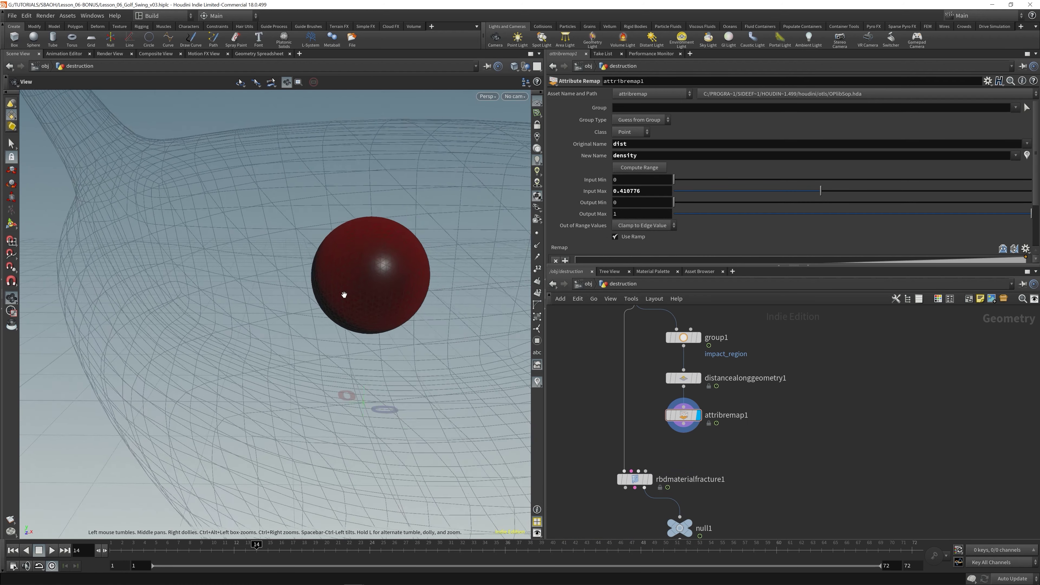
right_drag(343, 295, 466, 262)
drag(465, 263, 453, 251)
click(258, 55)
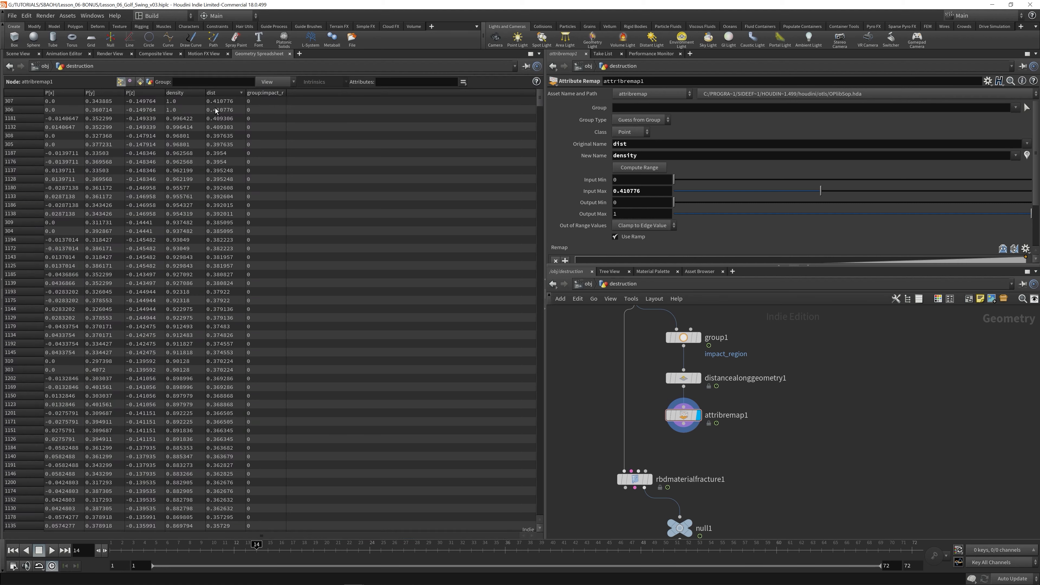
click(183, 94)
click(187, 94)
click(18, 54)
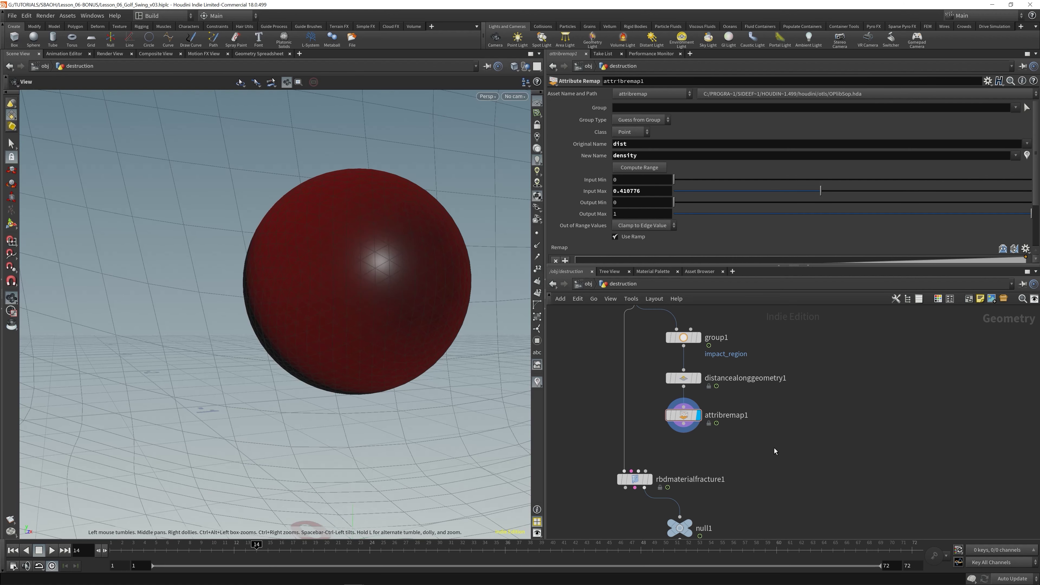
Reshape the remap ramp so density holds at 1 up to position 0.092 and falls to zero away from the impact.
scroll(1038, 169, down, 3)
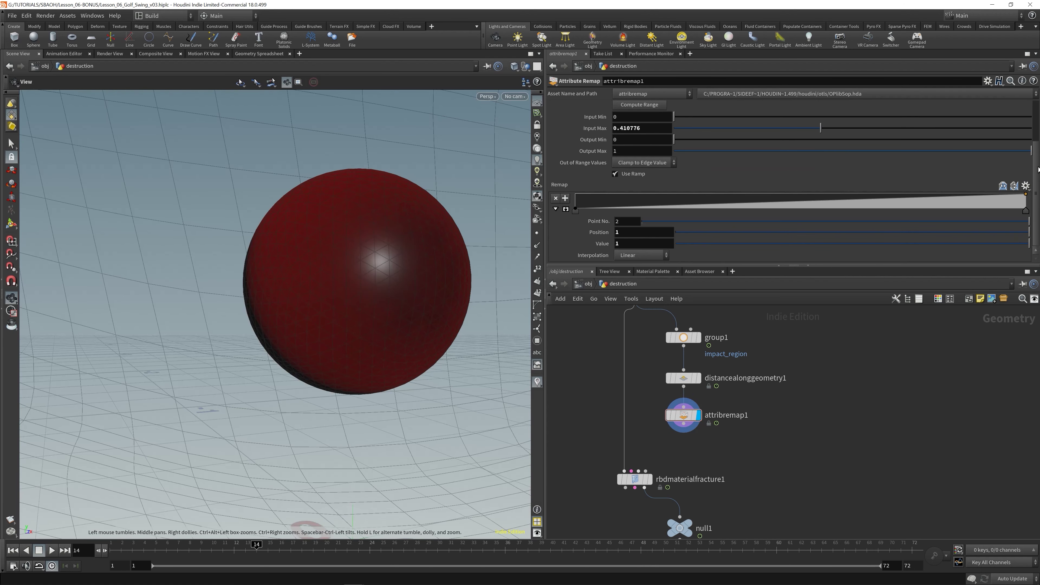
mouse_move(577, 210)
mouse_down()
mouse_move(766, 211)
mouse_move(680, 227)
mouse_move(699, 211)
mouse_up()
drag(1026, 211, 737, 210)
right_drag(295, 238, 288, 246)
drag(288, 246, 413, 255)
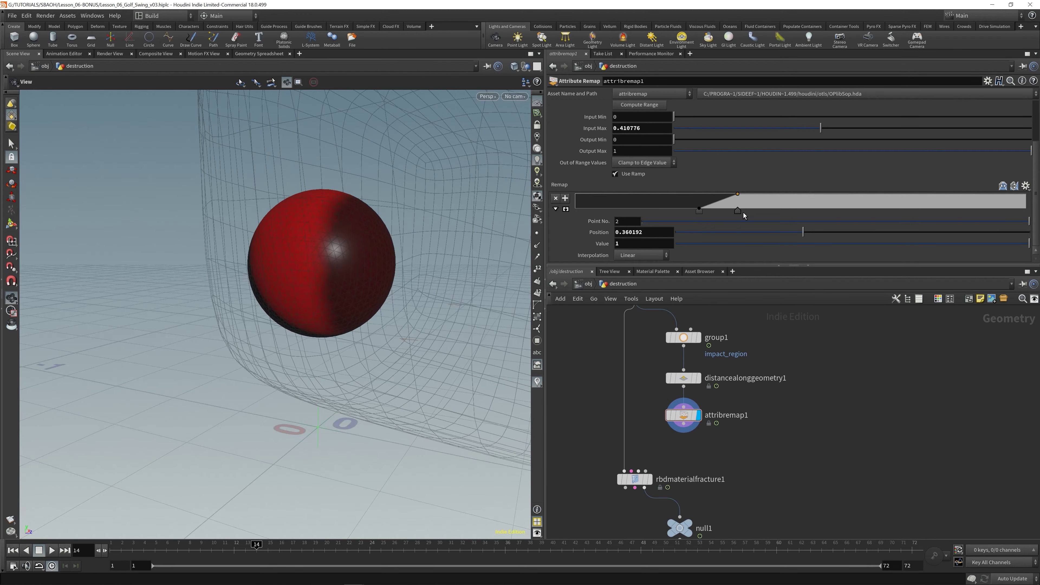
drag(744, 215, 623, 216)
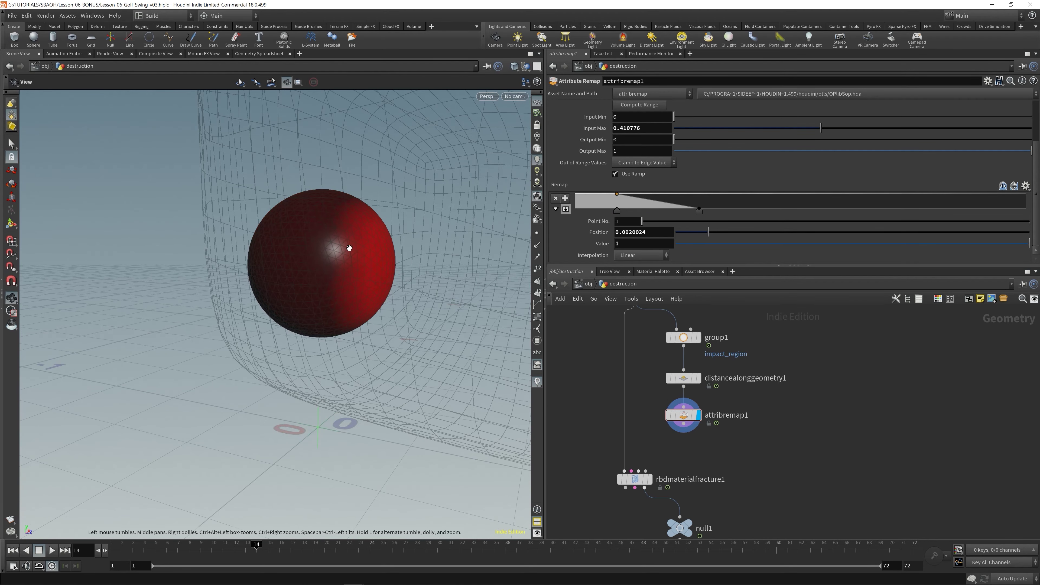
Move the remap ramp's full-density point back to position 0 so the density falls off directly from the impact.
drag(348, 248, 367, 242)
drag(703, 216, 575, 214)
Move the fracture, null and exploded view nodes down and place a Scatter node in the space below attribremap1.
middle_drag(750, 487, 741, 415)
click(678, 484)
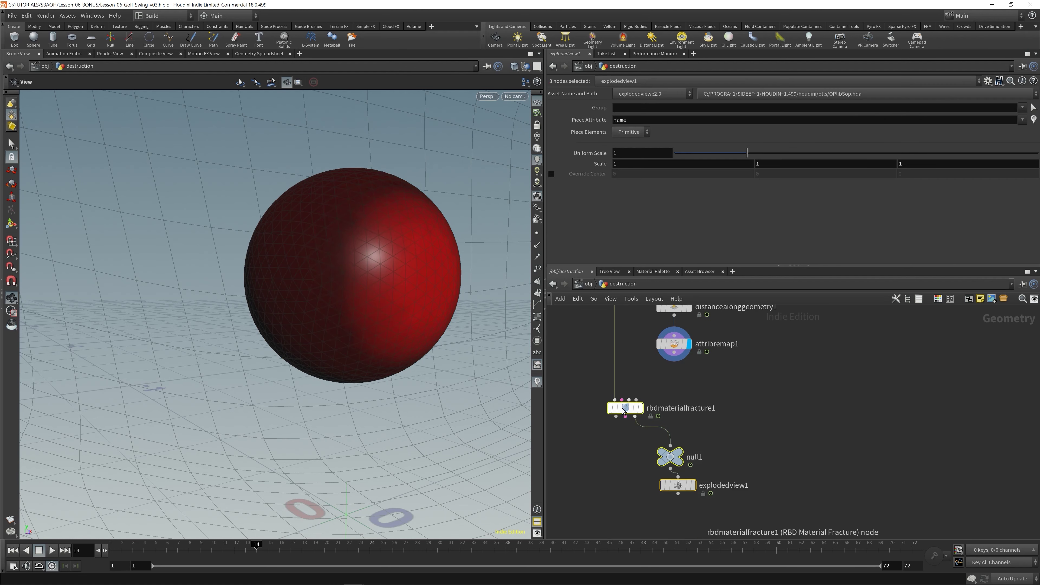
middle_drag(675, 364, 673, 411)
key(Tab)
text(sca)
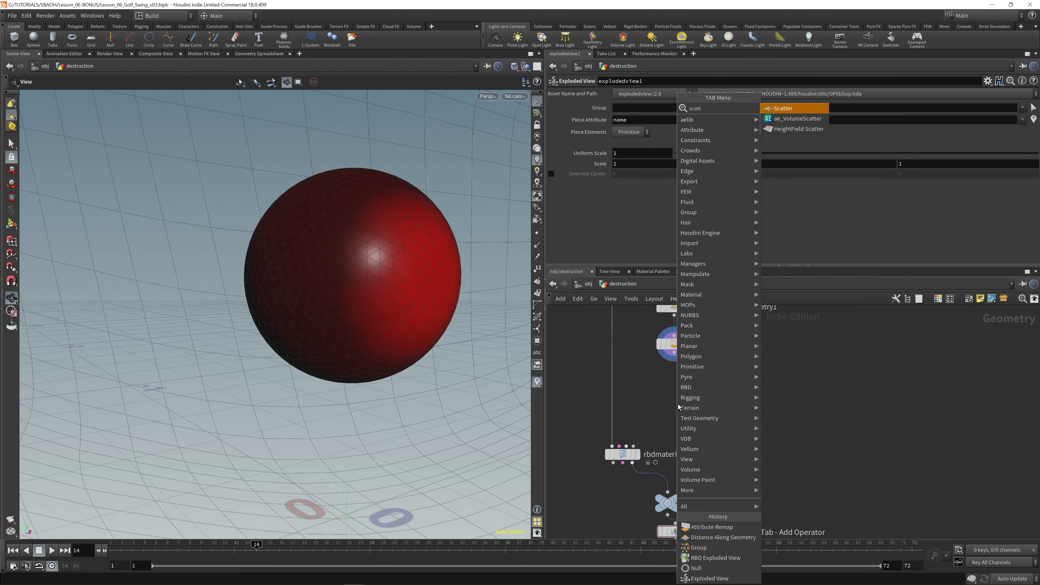
key(Return)
middle_drag(678, 403, 689, 454)
click(664, 417)
Connect the BALL output to scatter1, display the scattered points around the ball, and save the scene.
middle_drag(651, 307, 642, 339)
scroll(642, 340, up, 1)
click(646, 320)
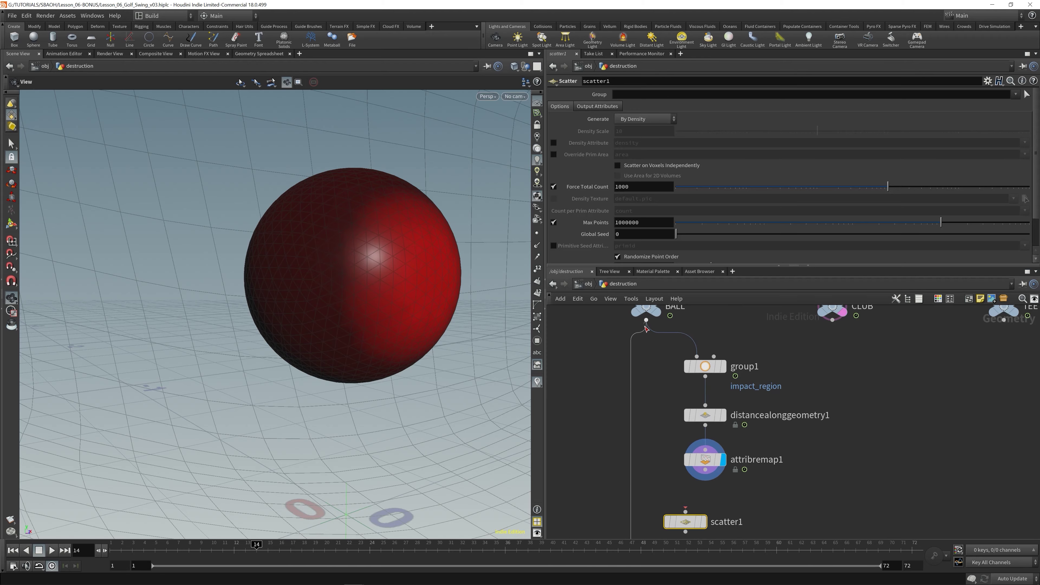
click(685, 511)
click(704, 522)
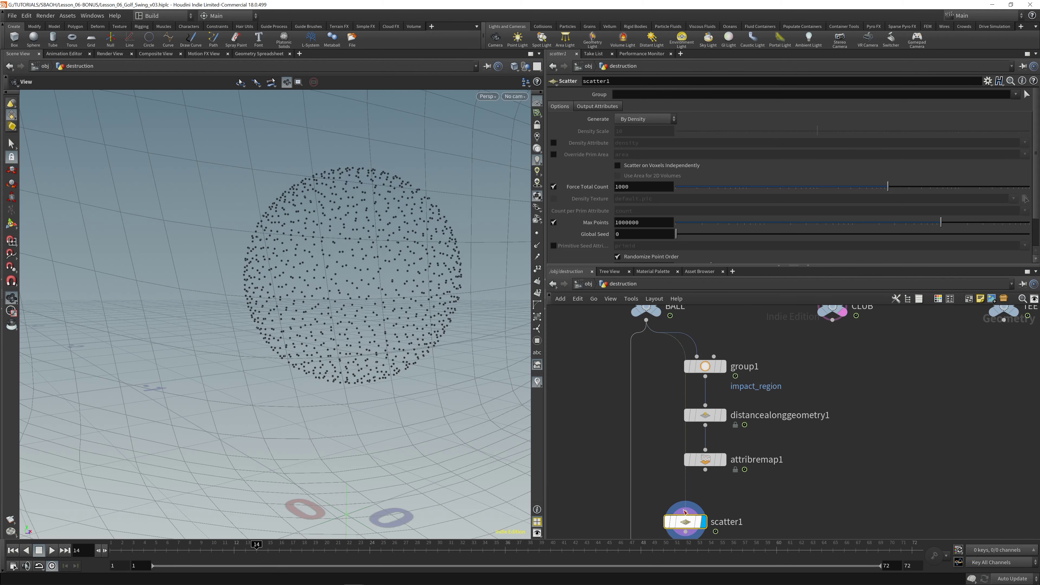
mouse_move(409, 262)
mouse_down()
mouse_move(455, 262)
mouse_move(404, 256)
mouse_up()
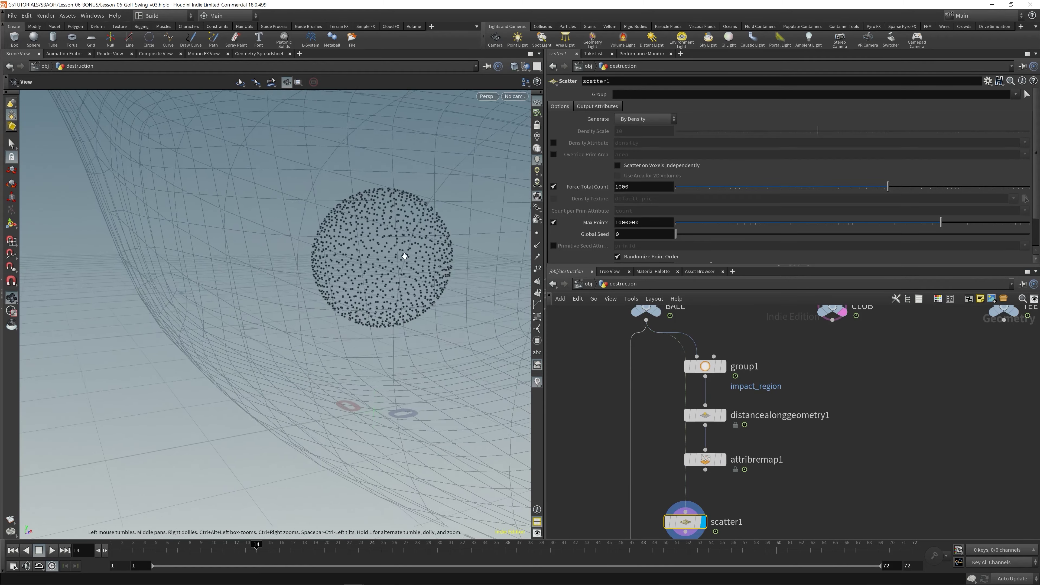
right_drag(403, 256, 504, 260)
drag(504, 261, 295, 292)
middle_drag(295, 293, 341, 325)
drag(341, 325, 395, 284)
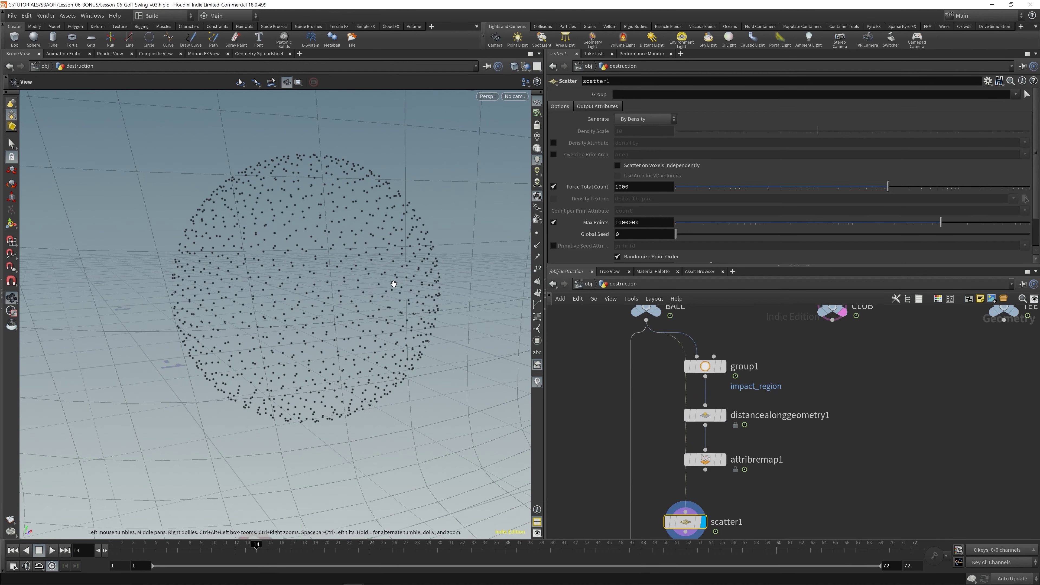
key(ctrl+s)
Enable scatter1's Density Attribute with density, and feed the node from attribremap1 instead of BALL.
click(553, 142)
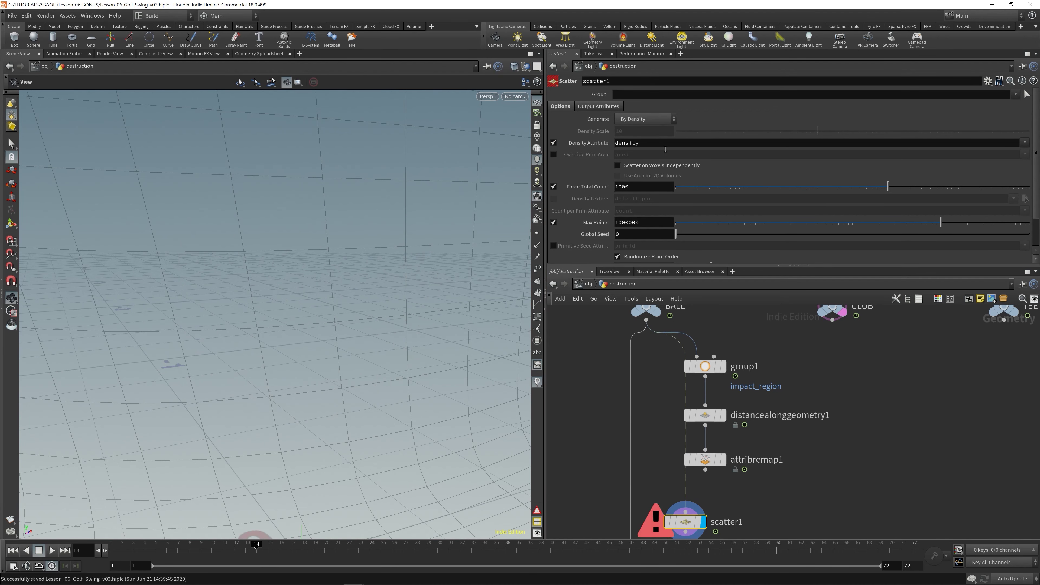
drag(705, 470, 685, 512)
drag(299, 332, 435, 289)
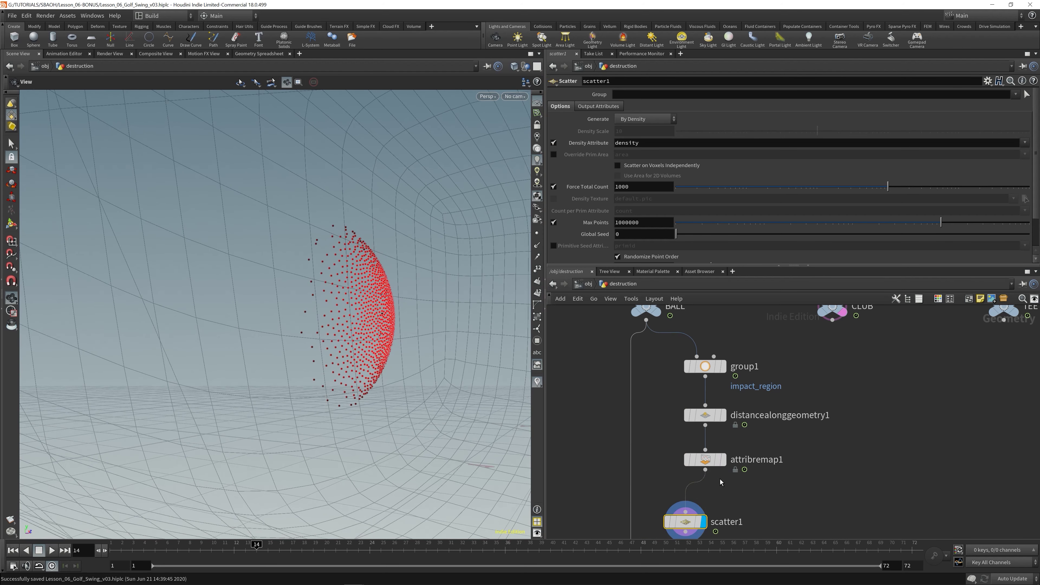
drag(683, 533, 703, 511)
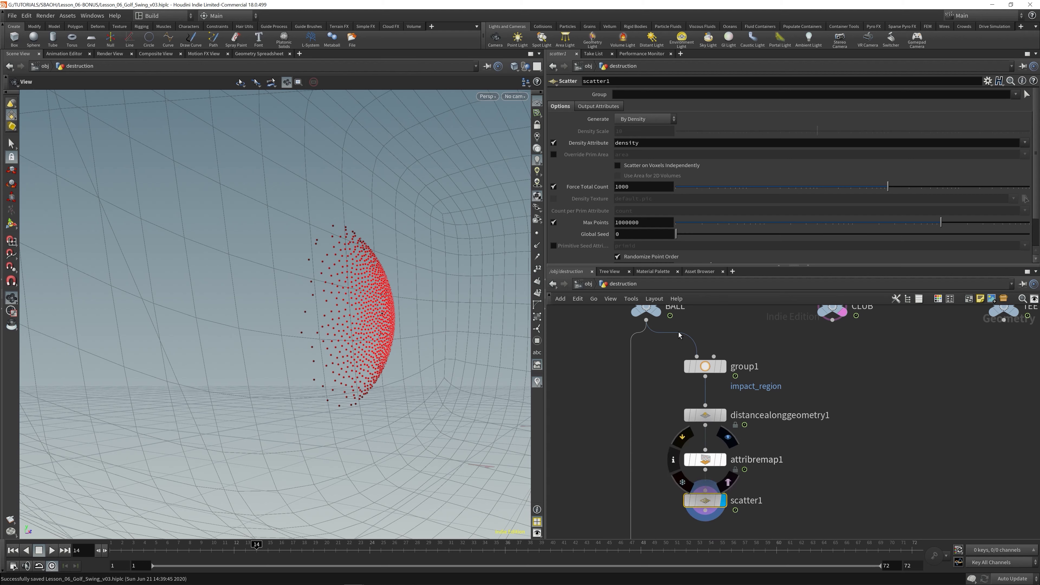
mouse_move(364, 330)
mouse_down()
mouse_move(352, 317)
mouse_move(383, 358)
mouse_move(365, 325)
mouse_move(348, 321)
mouse_up()
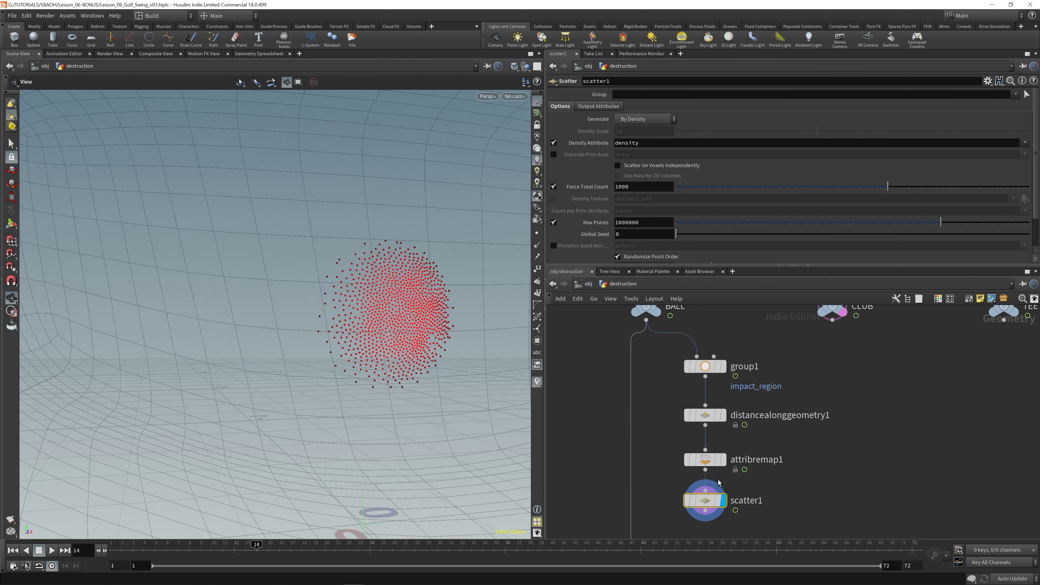
Try ending attribremap1's ramp at about position 0.142 with a value of about 0.038, and check the scattered points.
click(691, 460)
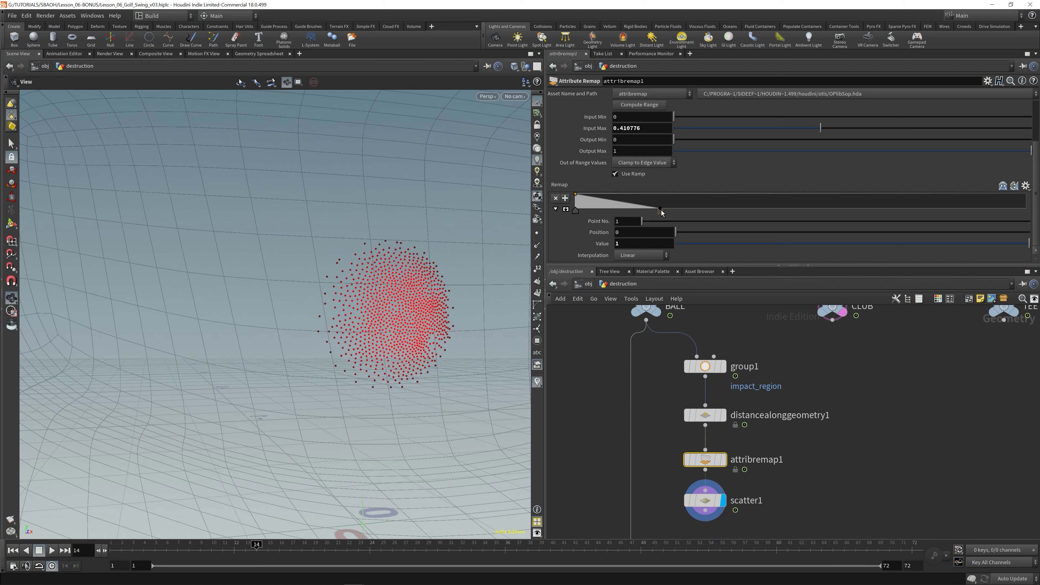
drag(662, 209, 691, 210)
drag(761, 207, 640, 211)
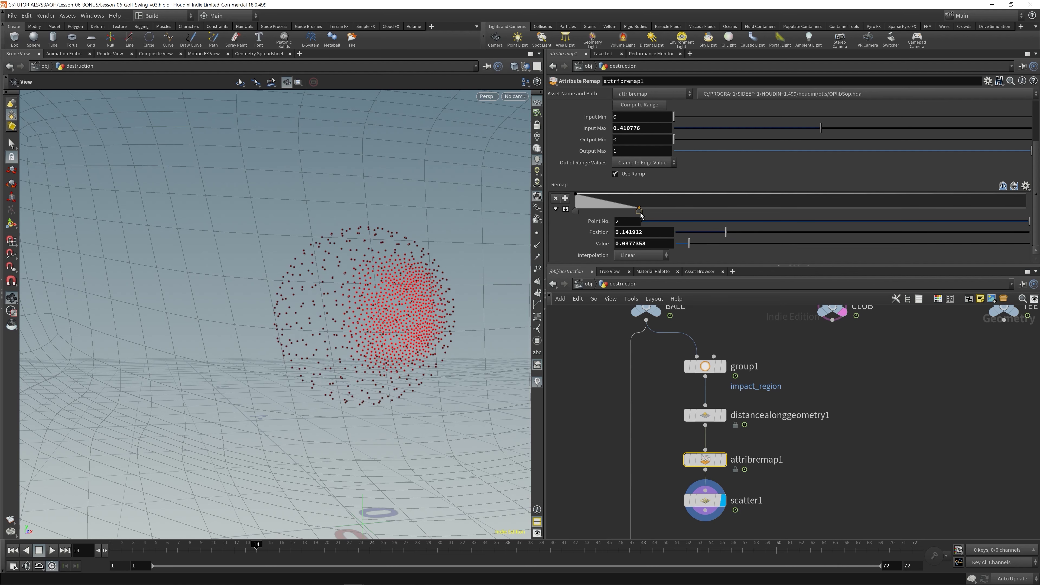
click(704, 500)
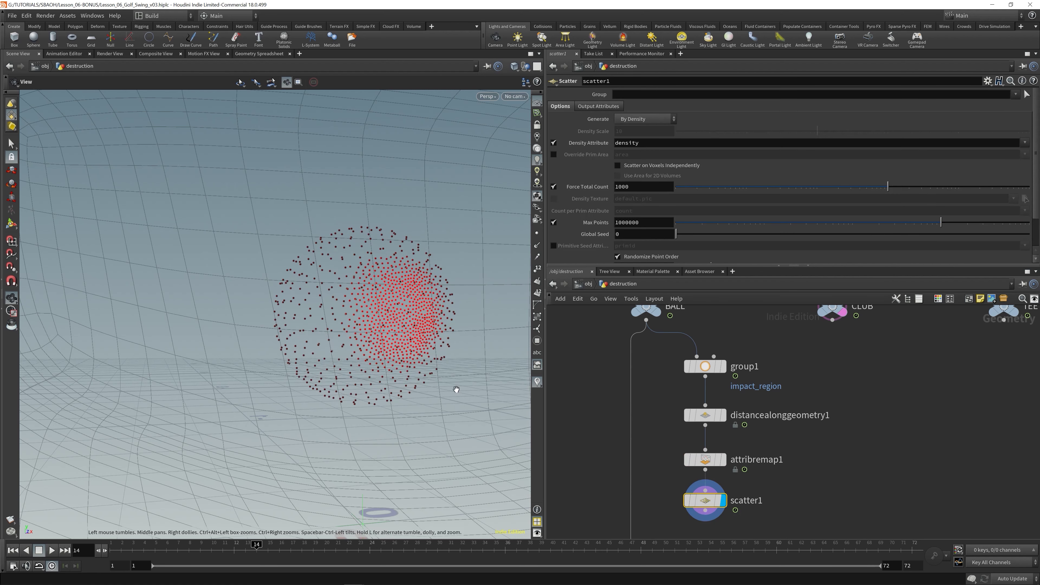
middle_drag(811, 465, 800, 364)
drag(280, 295, 414, 312)
Replace the remap ramp's end point with a new one at position 0.115454 and value 0.
click(693, 358)
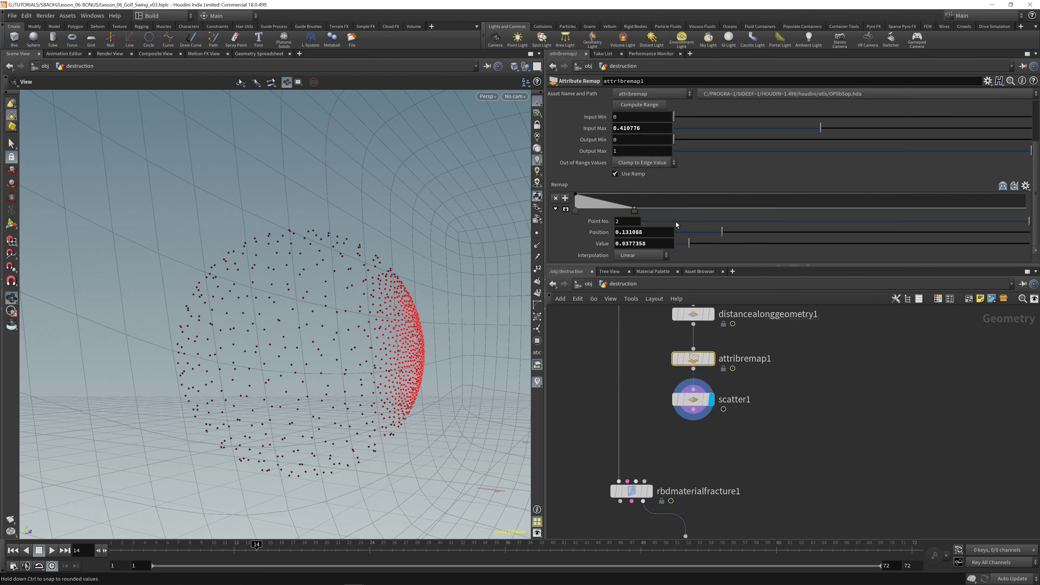
drag(634, 209, 633, 213)
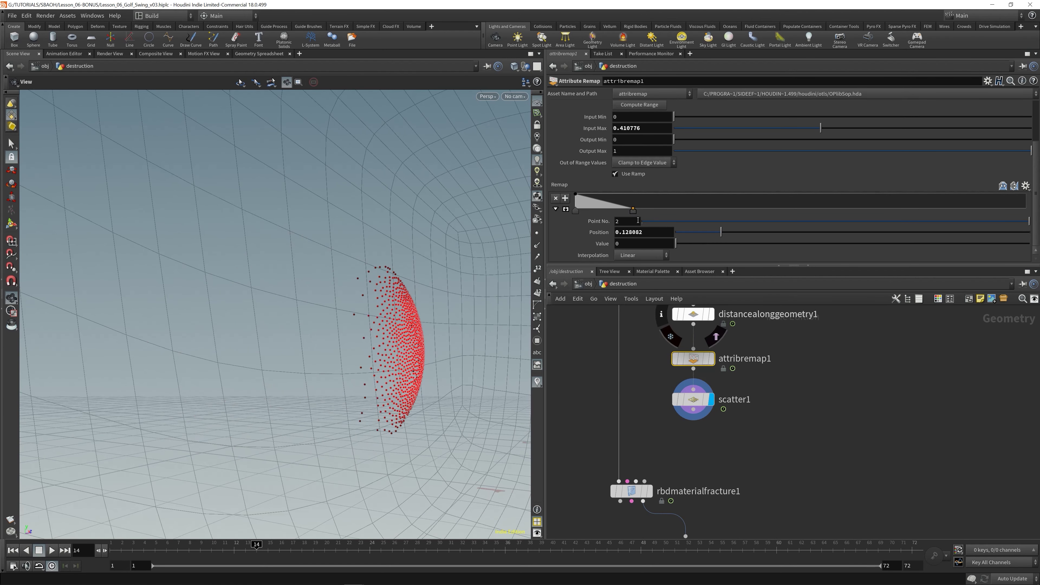
ctrl+click(634, 210)
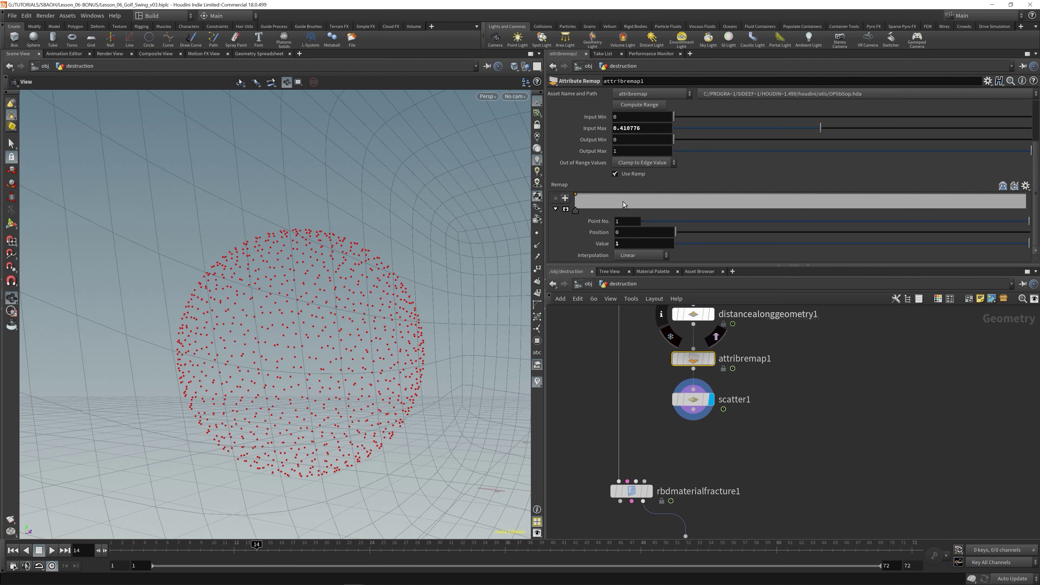
drag(623, 205, 627, 210)
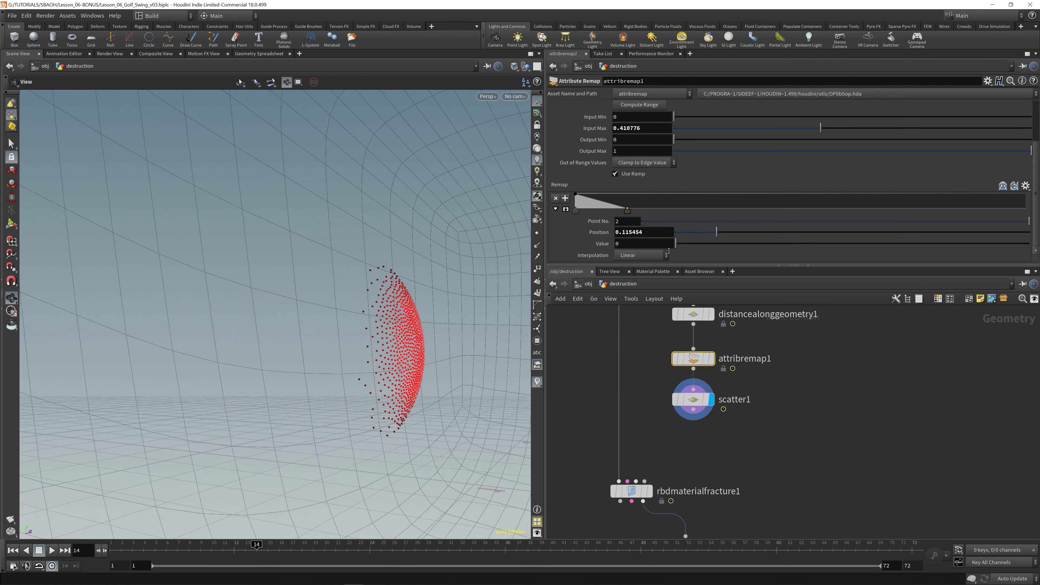
Try a value of 0.0498 on the ramp's end point, inspect the point spread, and set the value back to 0.
drag(683, 242, 680, 242)
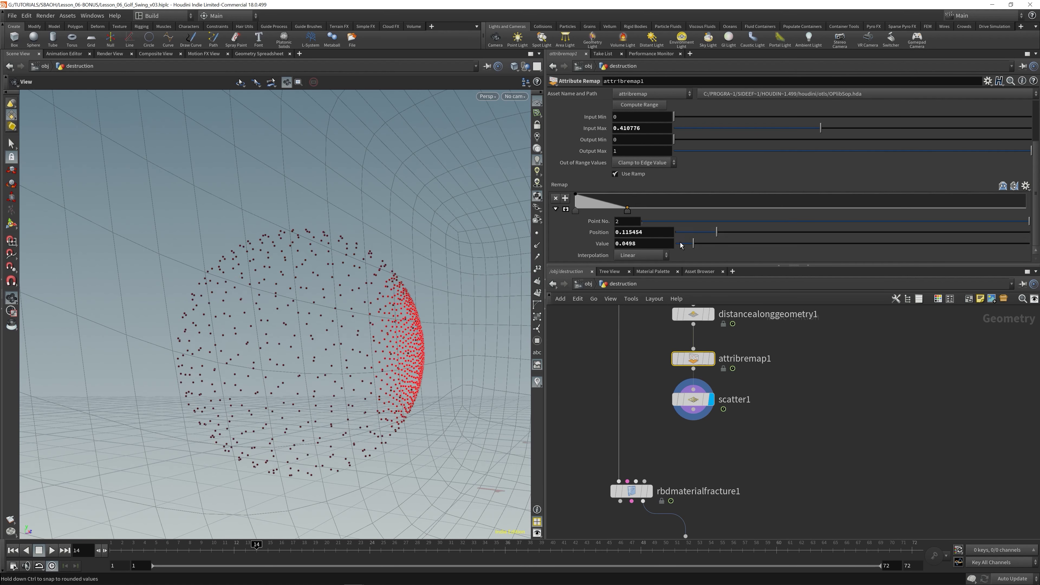
scroll(369, 331, up, 3)
mouse_move(368, 332)
mouse_down()
mouse_move(410, 331)
mouse_move(355, 336)
mouse_up()
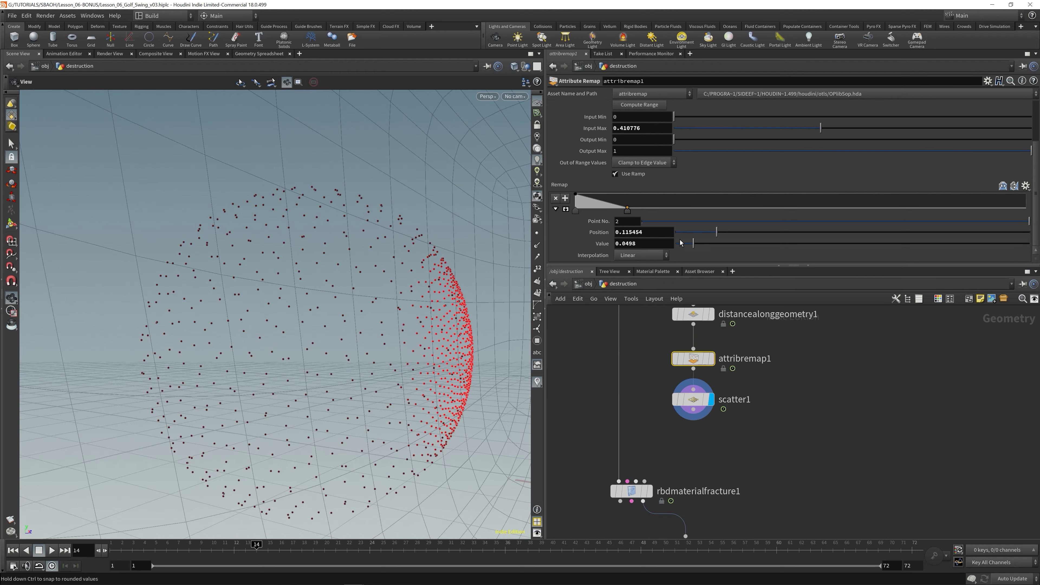
drag(638, 243, 581, 246)
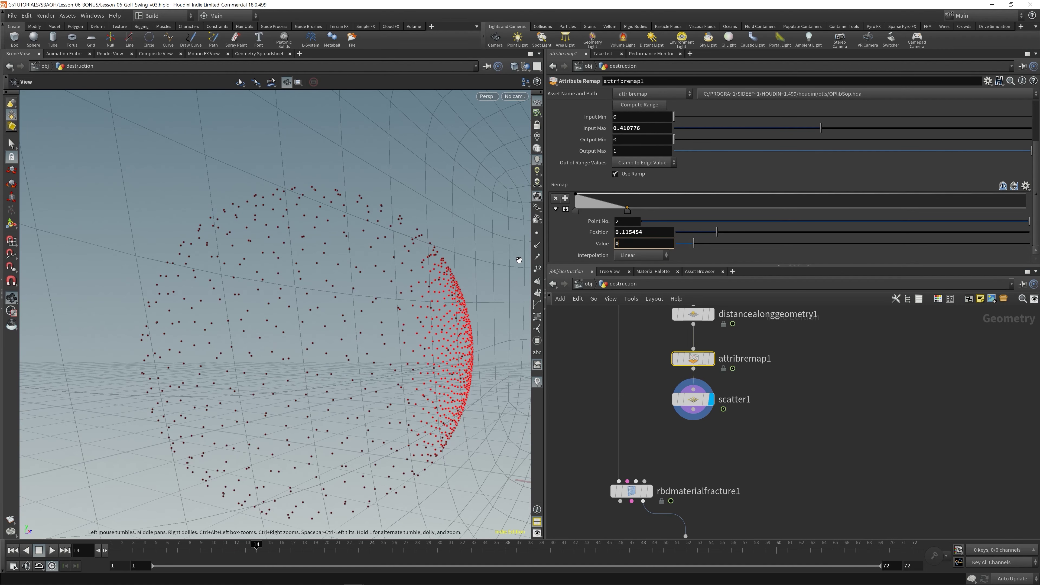
key(Return)
drag(390, 344, 340, 332)
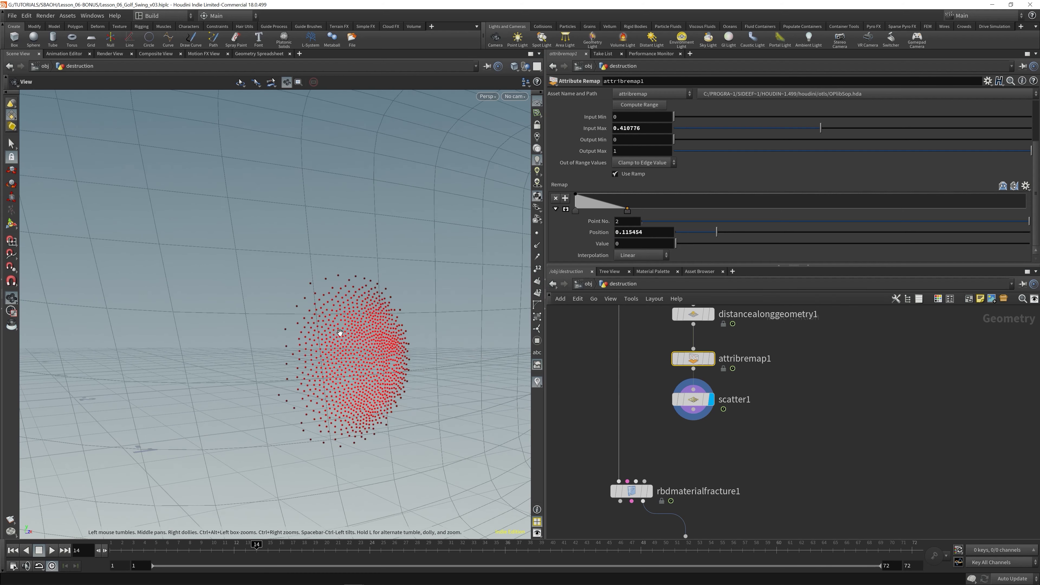
Set scatter1's Force Total Count to 80.
scroll(370, 339, up, 1)
middle_drag(850, 435, 857, 453)
click(699, 423)
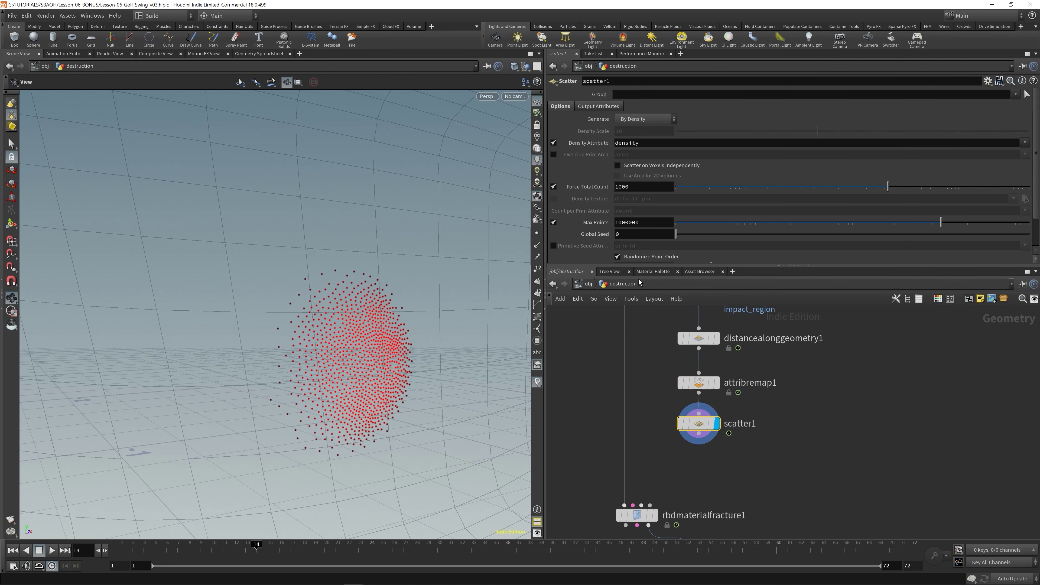
double_click(642, 187)
text(80)
key(Return)
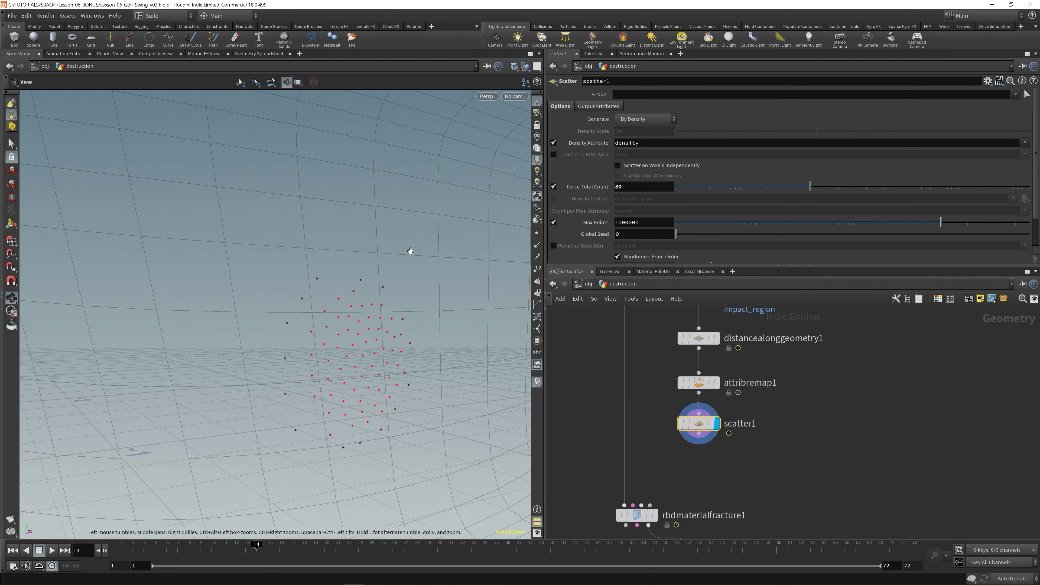
Turn off Relax Iterations on scatter1 so the points are distributed irregularly around the impact.
scroll(590, 230, down, 3)
drag(395, 313, 416, 297)
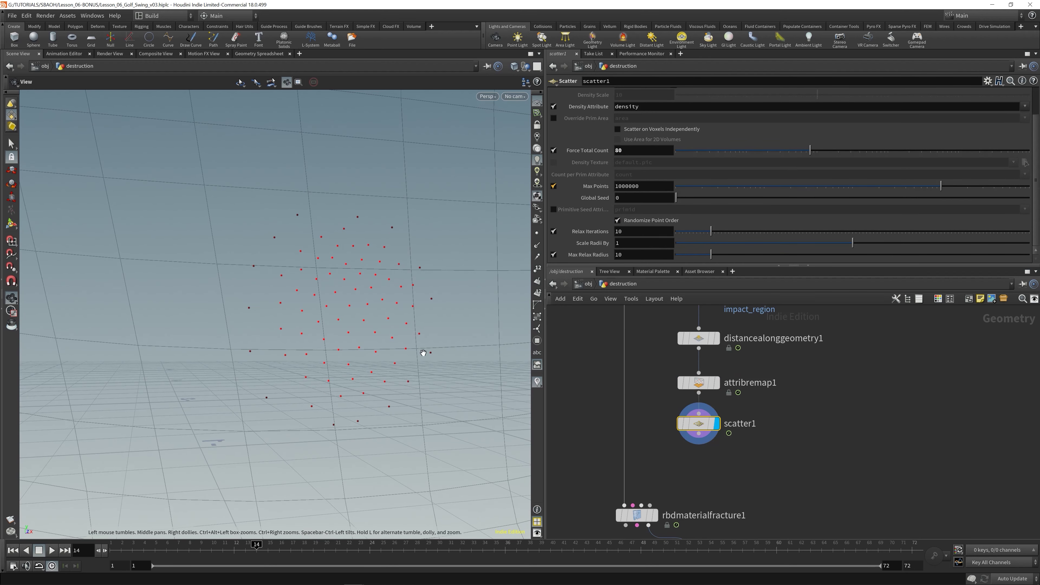
click(555, 233)
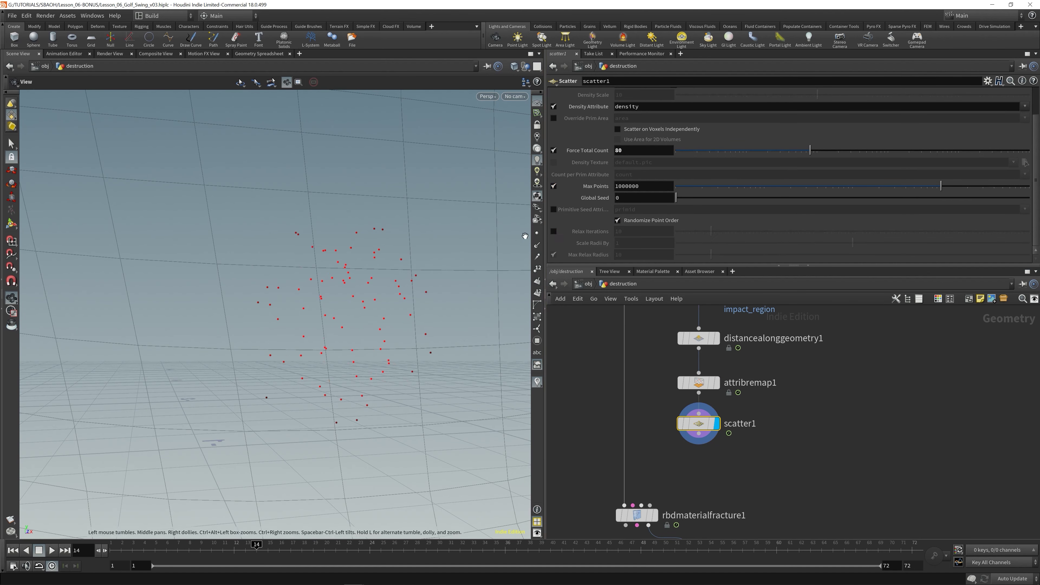
drag(364, 368, 295, 228)
Connect scatter1 to the fourth input of rbdmaterialfracture1, display the fracture node, and save the scene.
drag(358, 327, 327, 346)
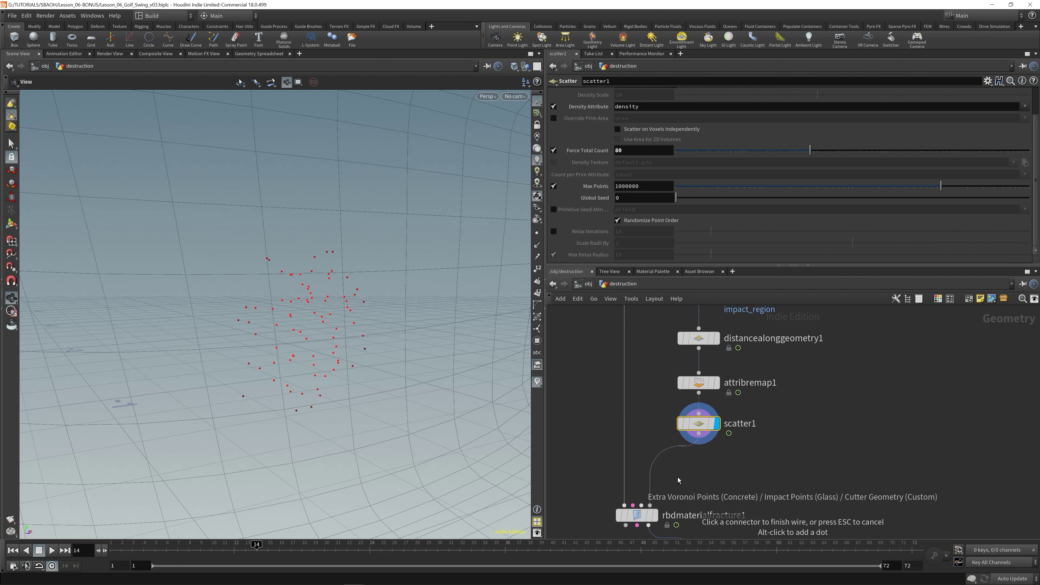
middle_drag(674, 521, 704, 462)
mouse_move(687, 458)
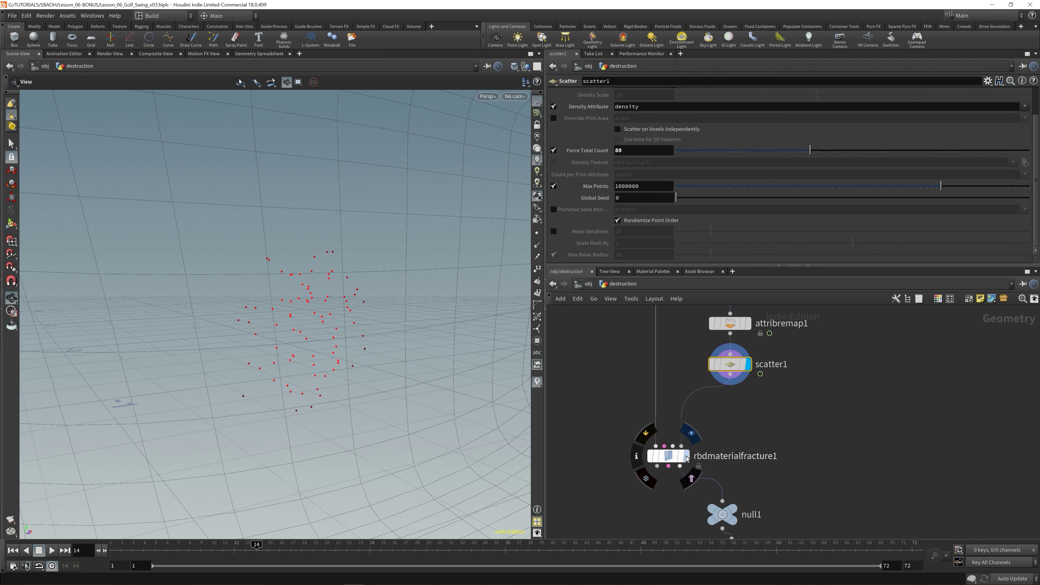
click(691, 433)
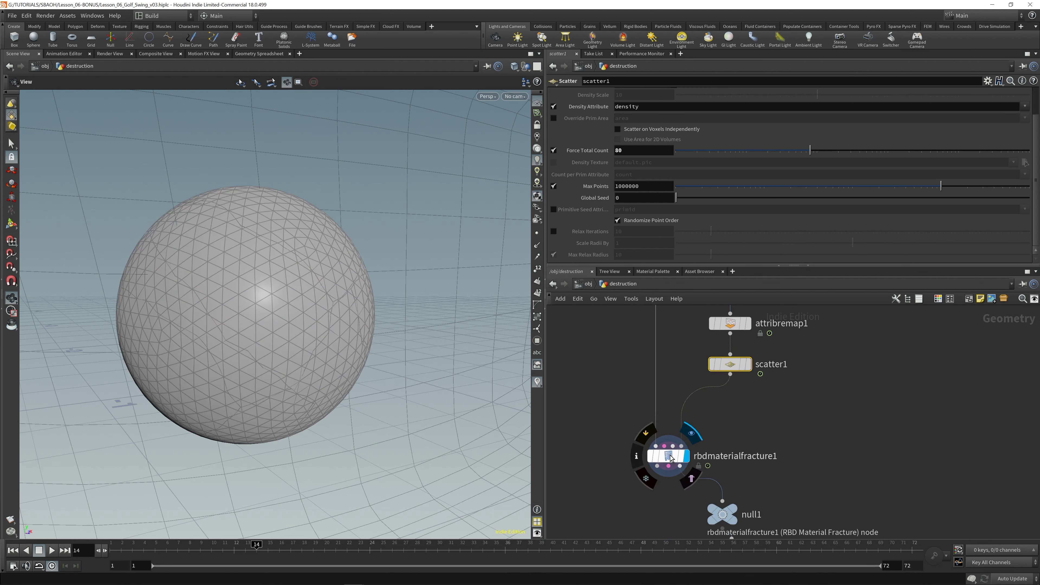
middle_drag(645, 474, 651, 404)
key(ctrl+s)
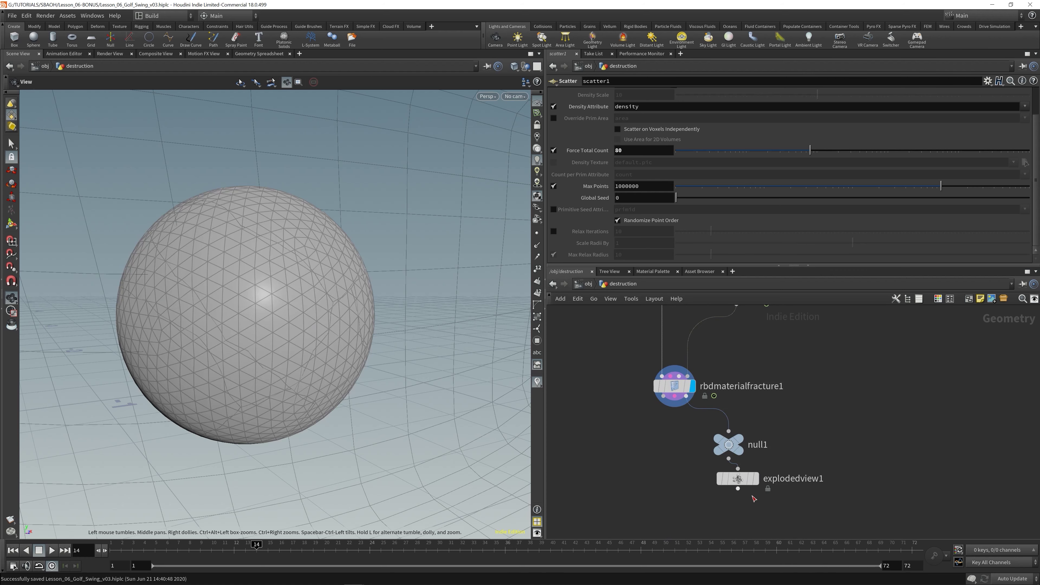
Display explodedview1 and inspect the separated ball pieces from around the model.
click(754, 478)
right_drag(366, 300, 211, 325)
drag(211, 324, 326, 298)
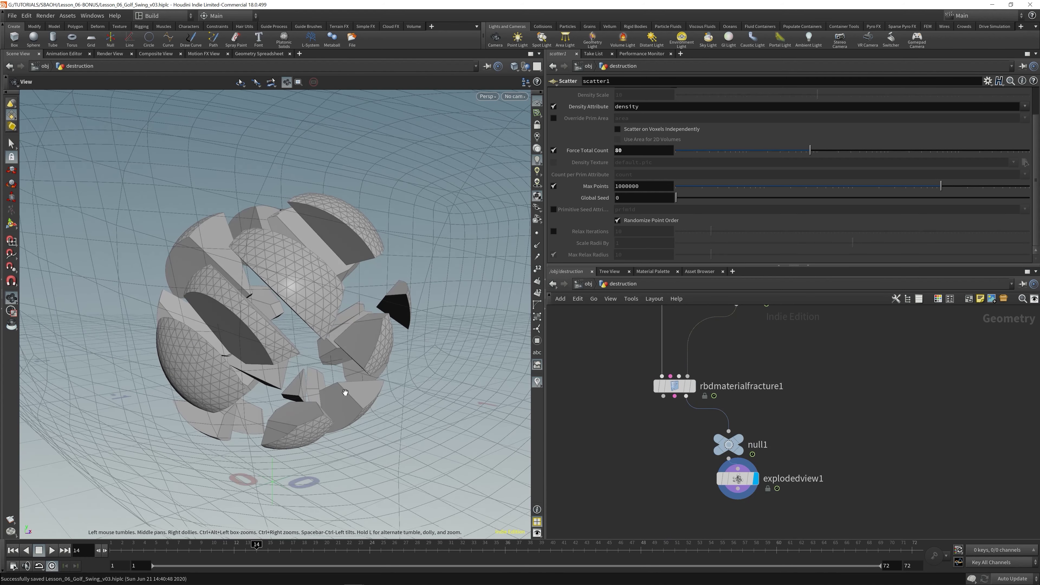
Enable Input Points for the first primary fracture level of rbdmaterialfracture1 and inspect the ball's pieces at the impact side.
click(674, 386)
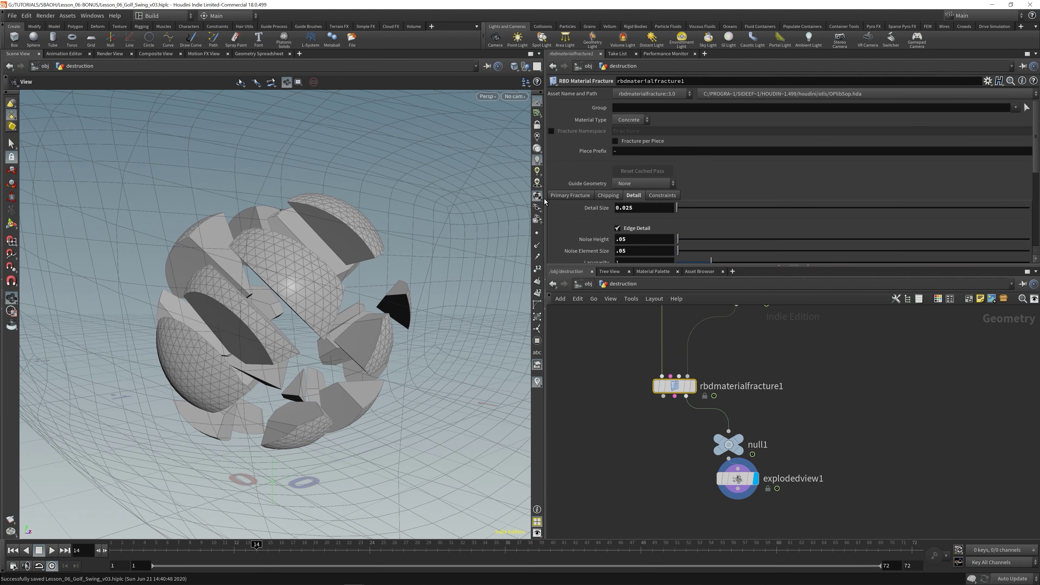
click(570, 195)
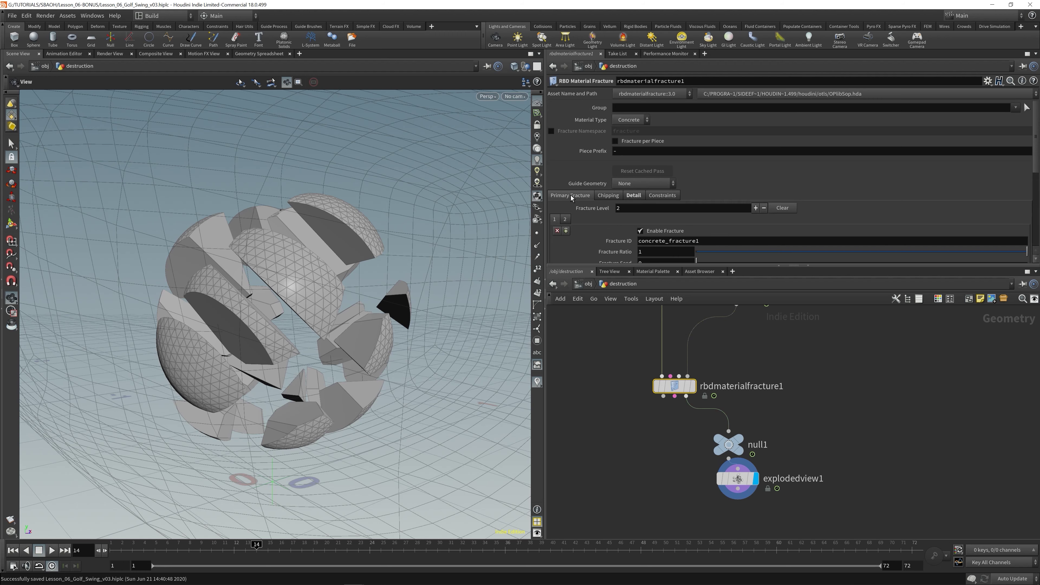
scroll(598, 234, down, 4)
scroll(599, 235, down, 2)
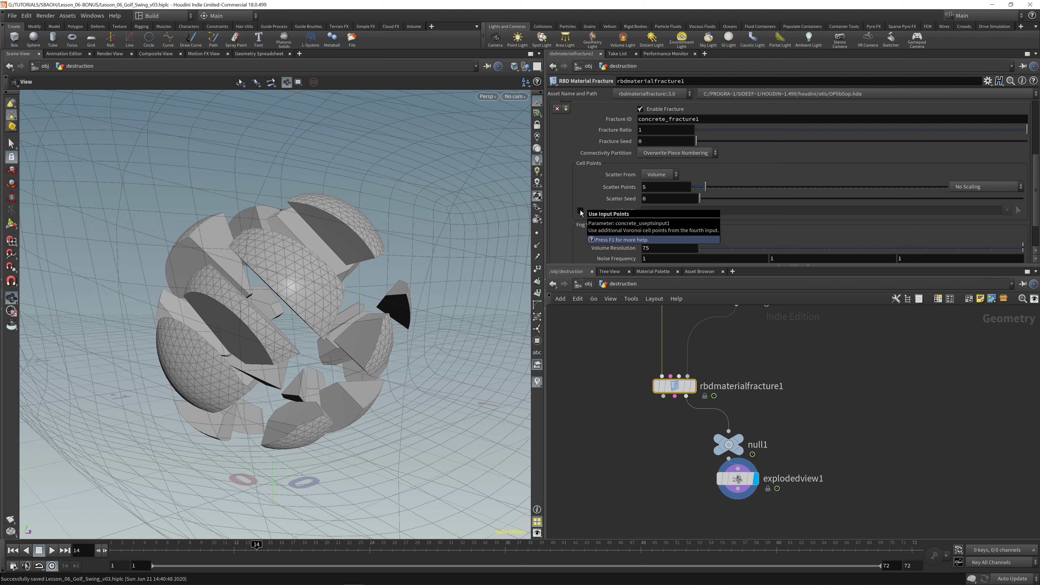
click(580, 211)
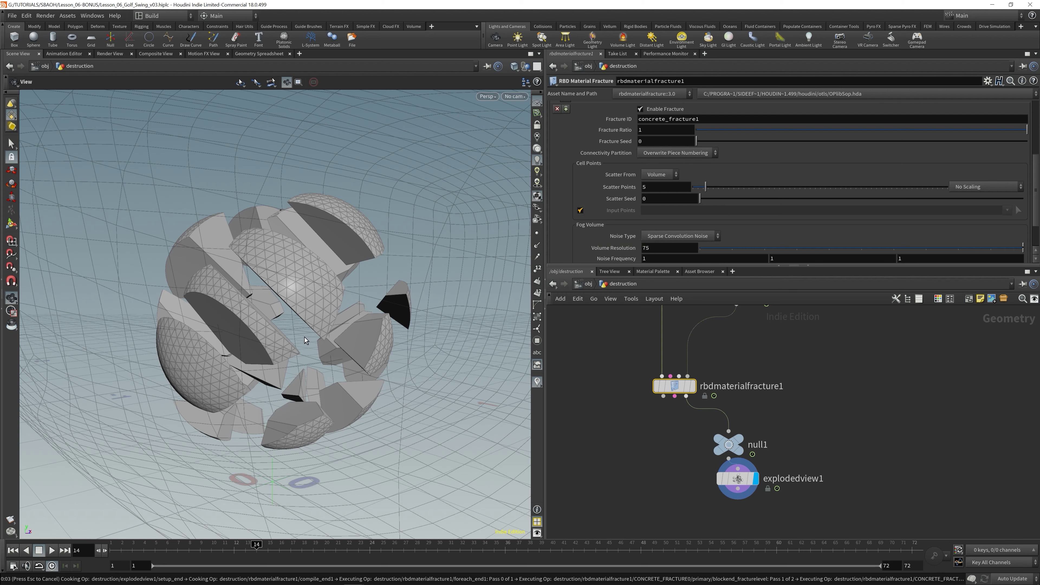
drag(383, 308, 396, 260)
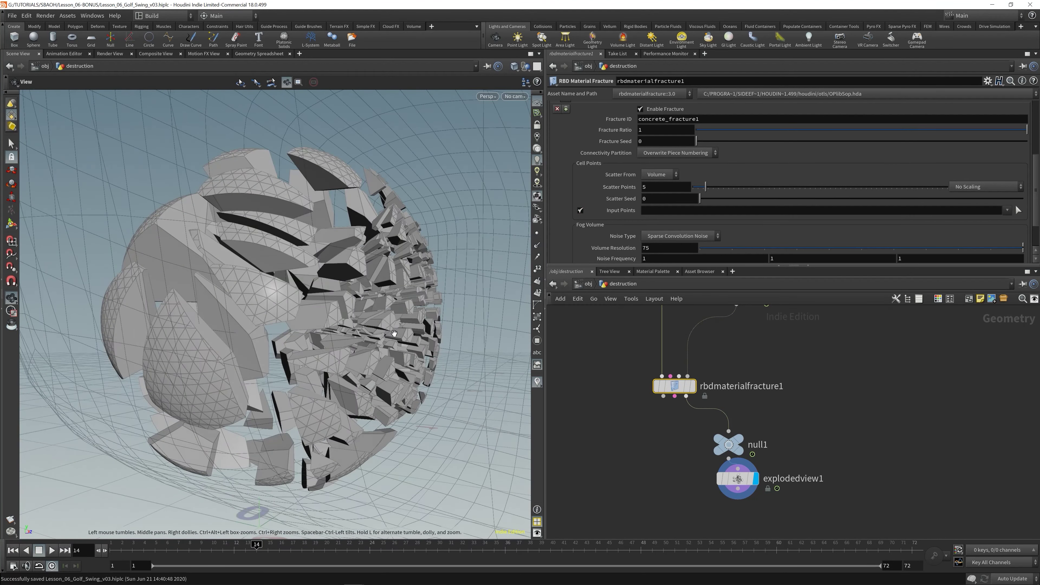
Move null1 and explodedview1 farther down the network to make room directly below rbdmaterialfracture1.
drag(395, 333, 184, 353)
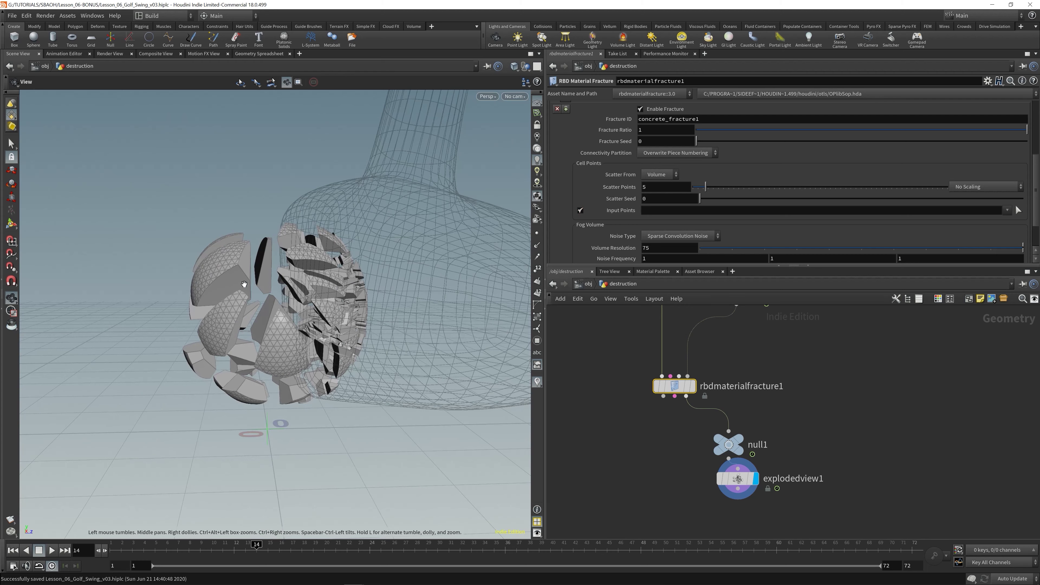
drag(244, 284, 273, 243)
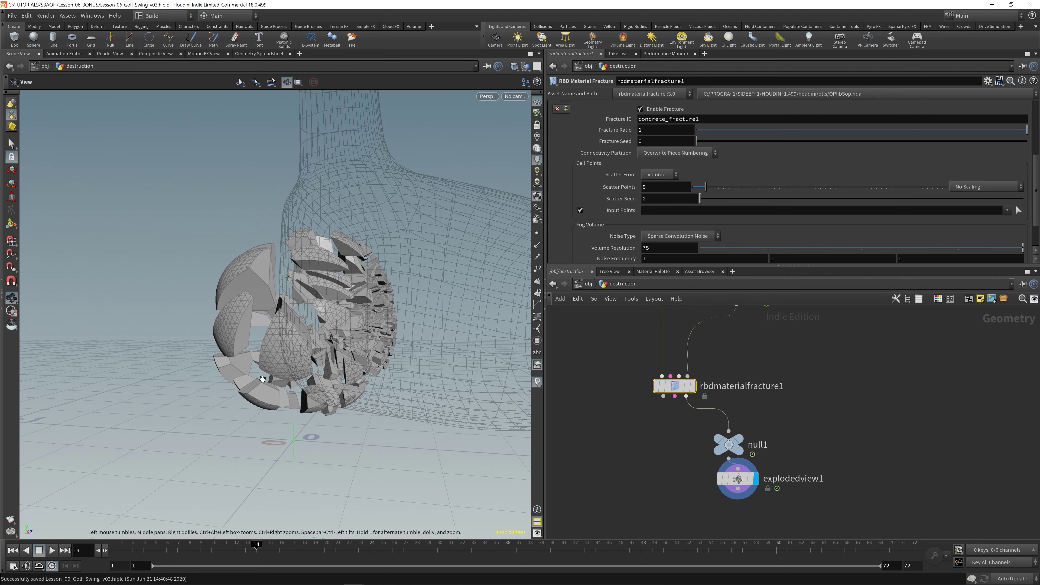
mouse_move(302, 307)
mouse_down()
mouse_move(295, 315)
mouse_move(305, 318)
mouse_move(314, 293)
mouse_up()
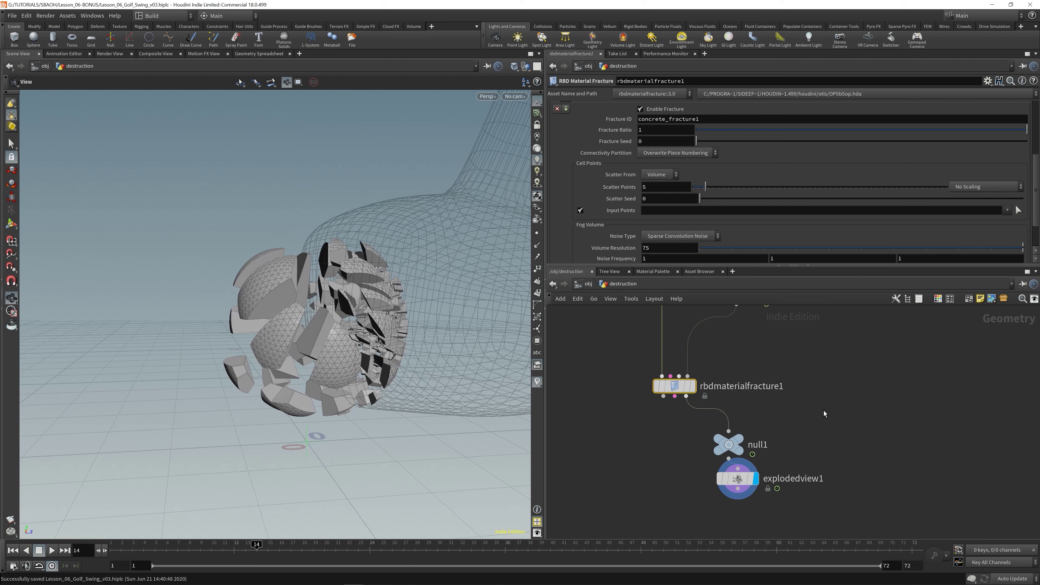
middle_drag(824, 411, 841, 359)
drag(692, 375, 782, 448)
drag(746, 392, 748, 426)
drag(700, 391, 705, 403)
middle_drag(708, 410, 706, 481)
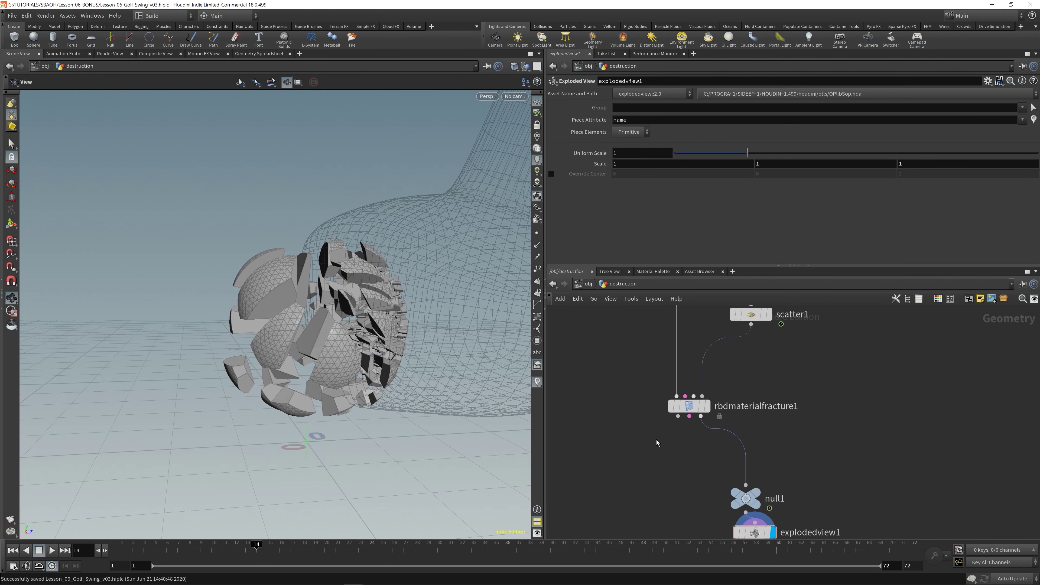
drag(293, 315, 258, 284)
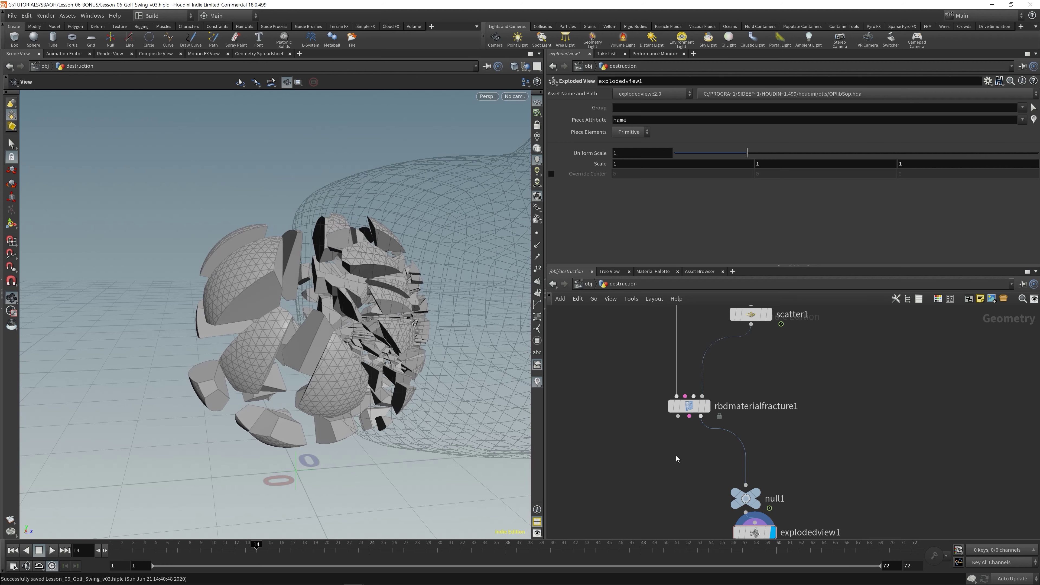
drag(348, 325, 352, 340)
key(Tab)
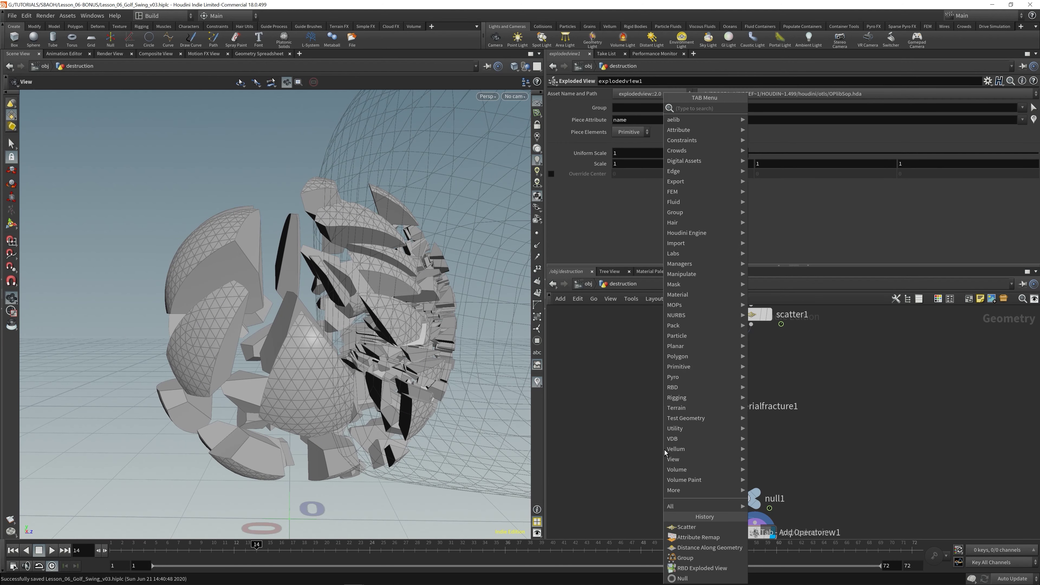
text(fileca)
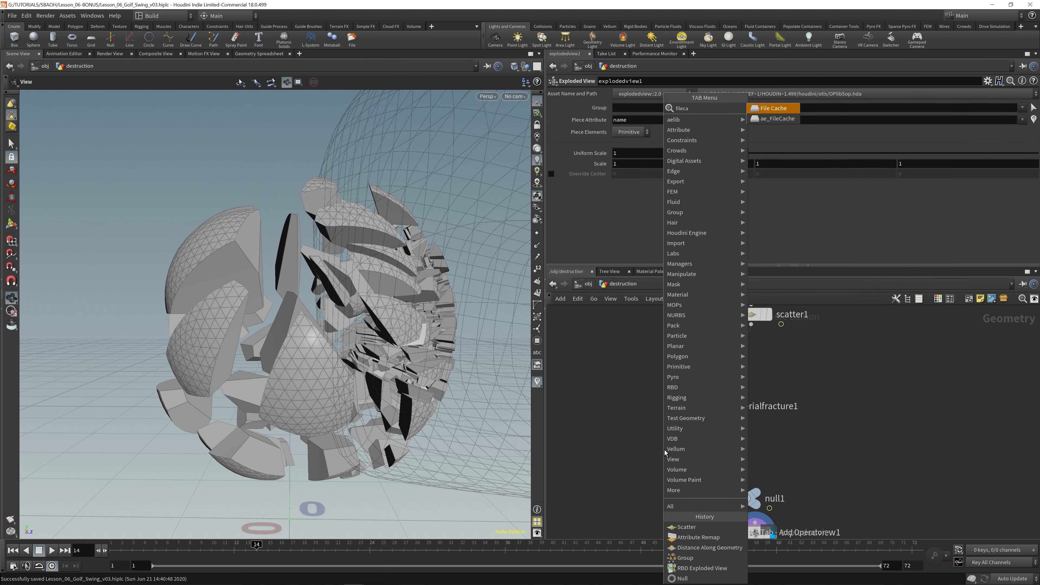
key(Return)
click(669, 460)
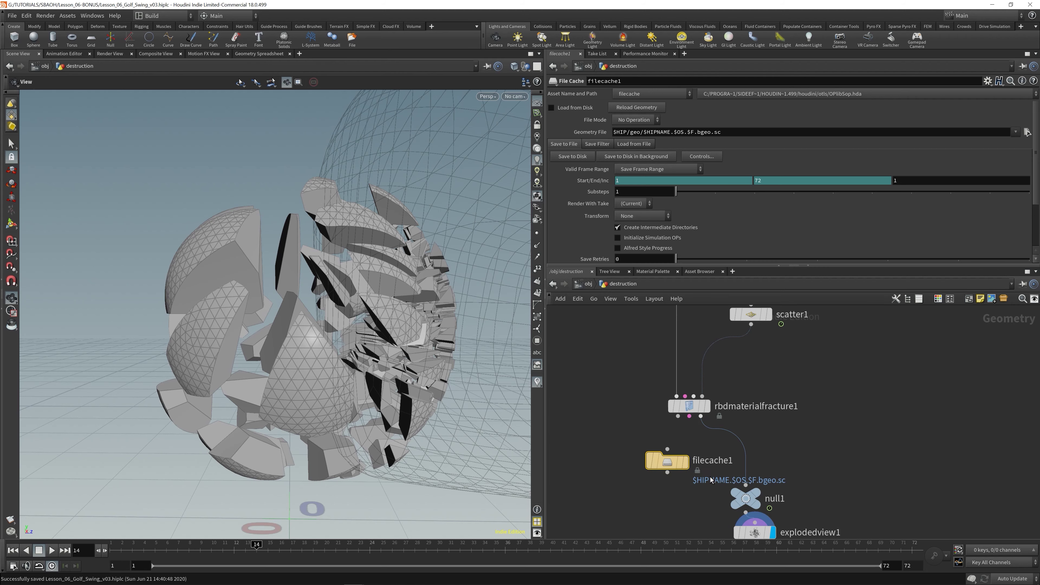
key(Delete)
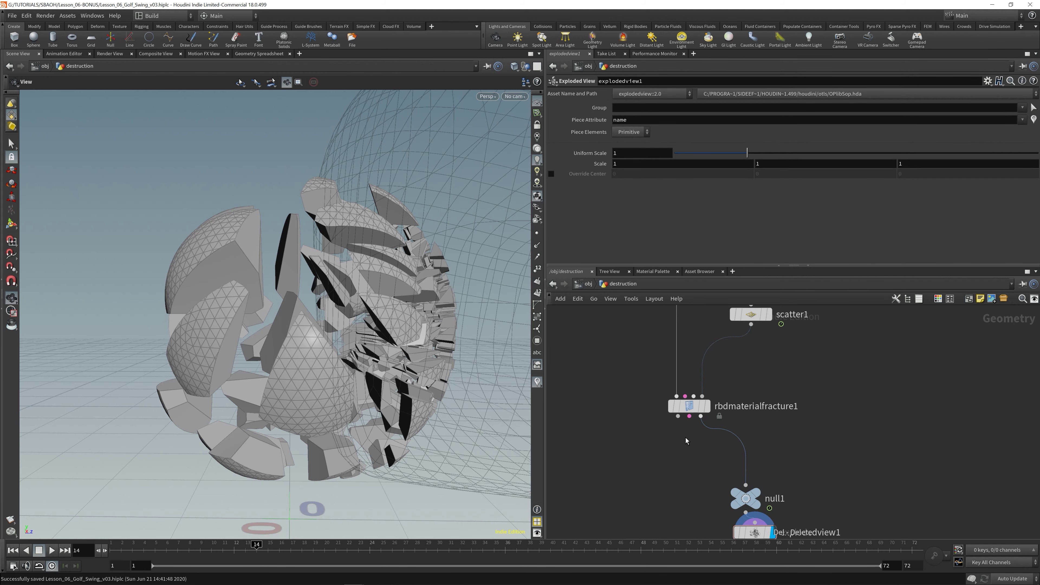
Add an RBD I/O node and place it directly below rbdmaterialfracture1.
key(Tab)
key(Escape)
key(Tab)
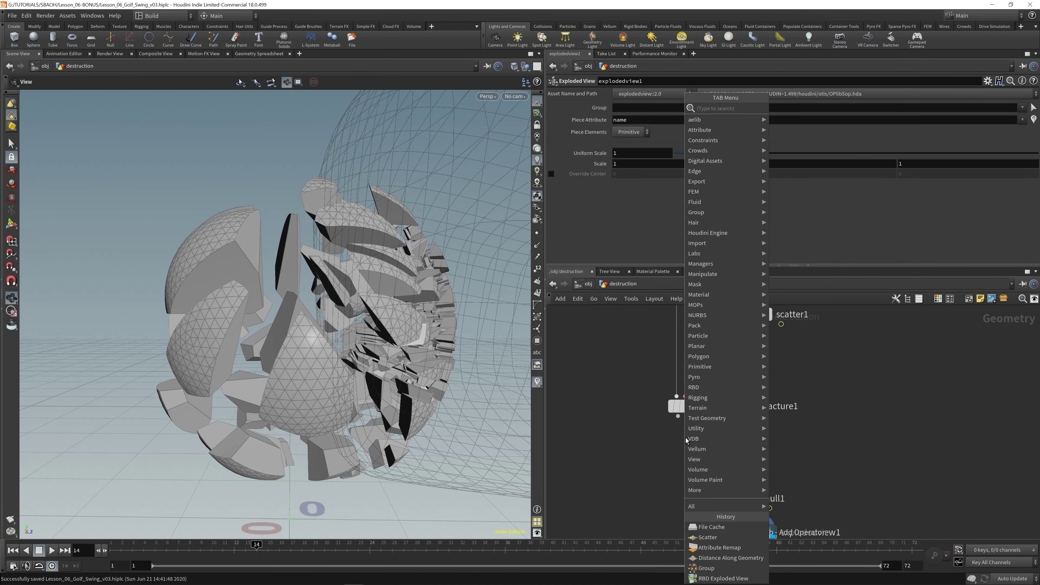
text(rbdio)
key(Return)
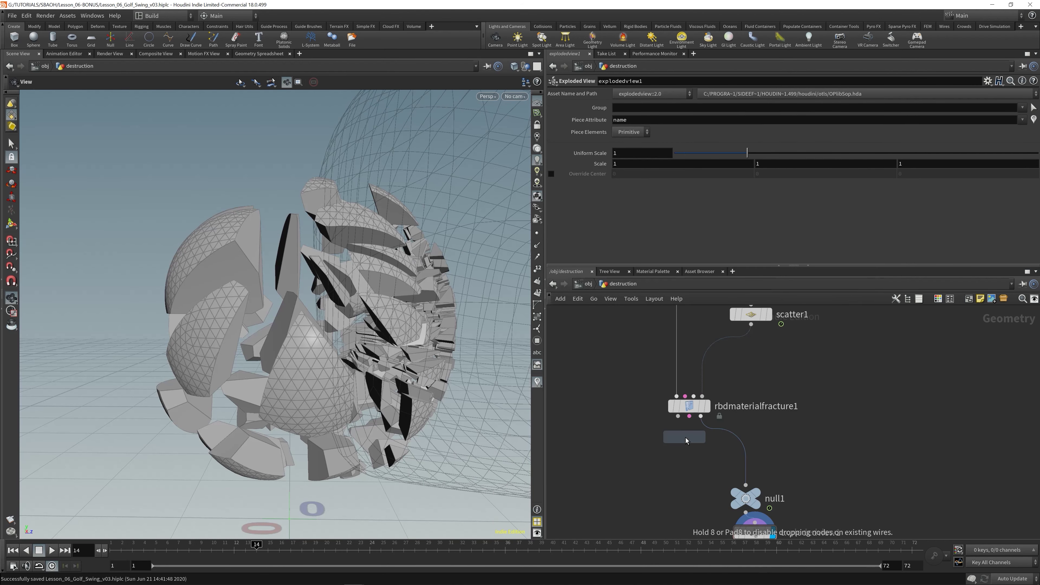
click(667, 450)
drag(667, 451, 700, 456)
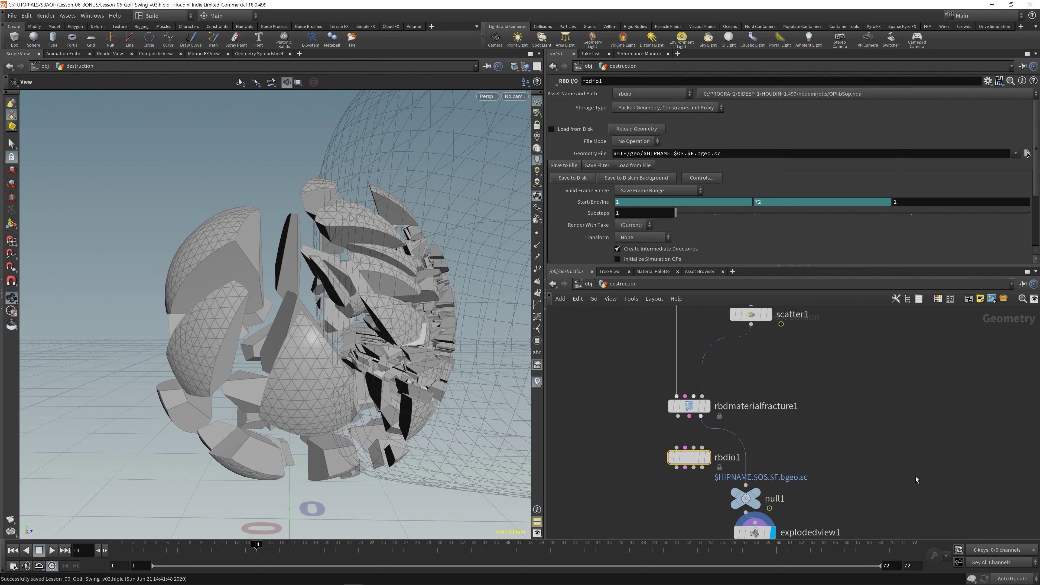
Connect the three outputs of rbdmaterialfracture1 to the matching inputs of the RBD I/O node and display that node.
mouse_move(915, 477)
middle_down()
mouse_move(895, 426)
mouse_move(904, 480)
middle_up()
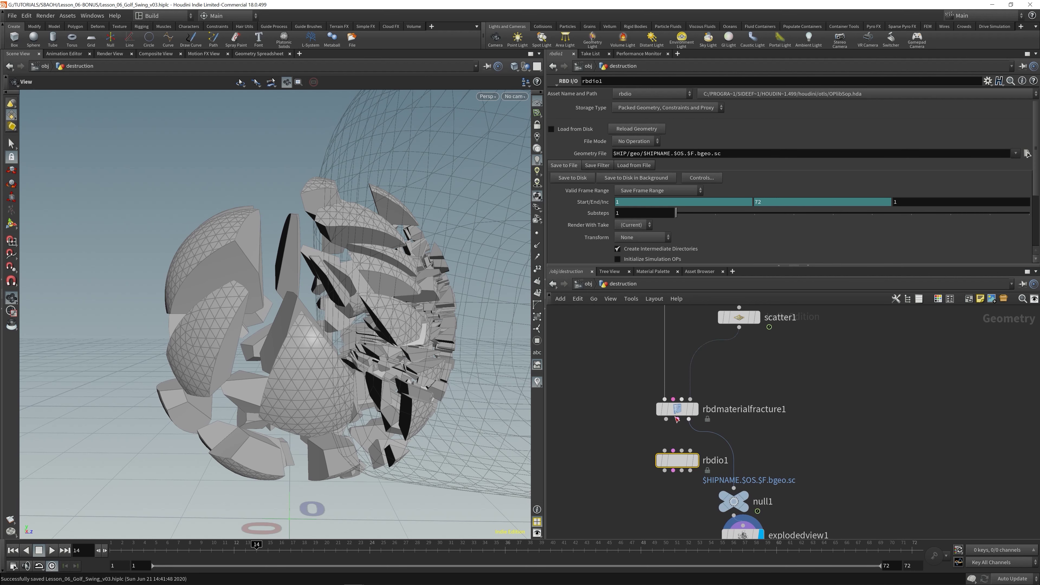
drag(666, 421, 681, 451)
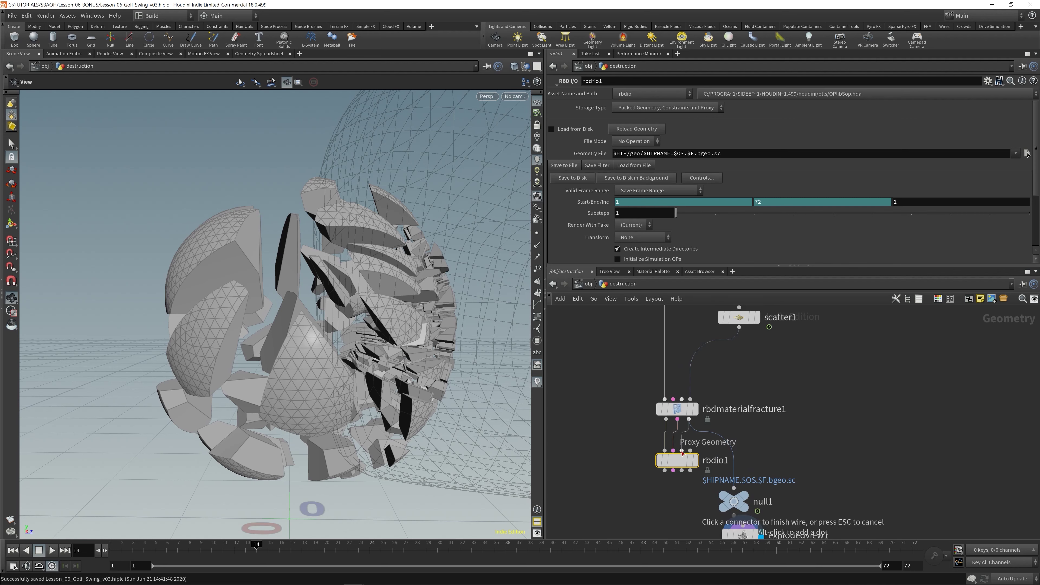
click(696, 460)
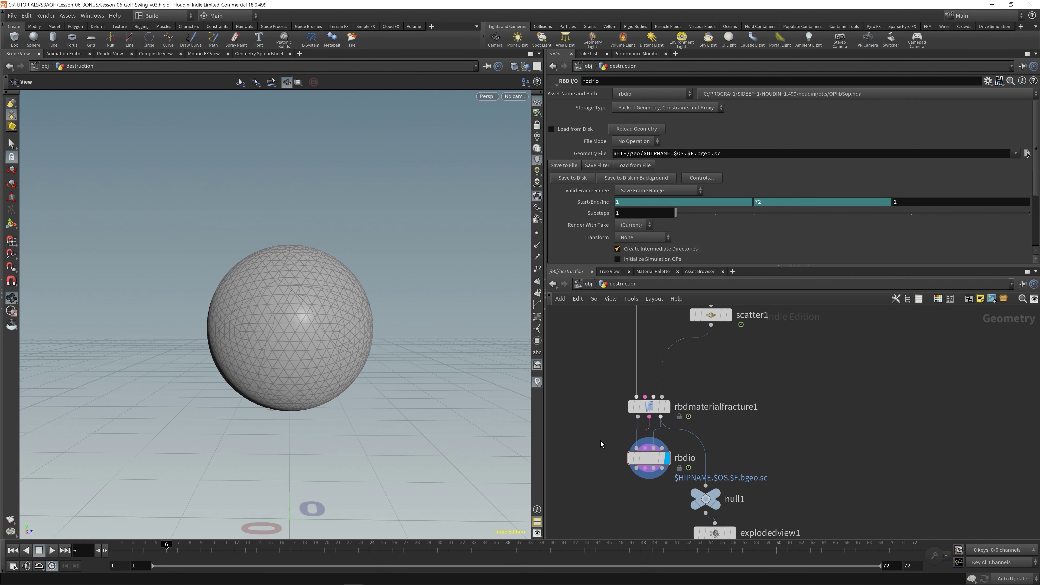
click(653, 466)
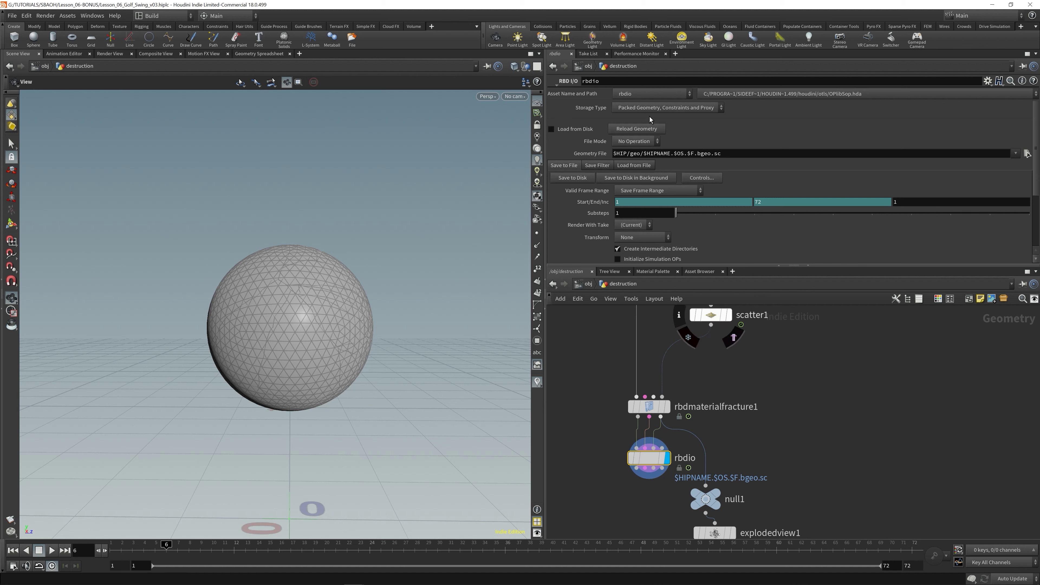
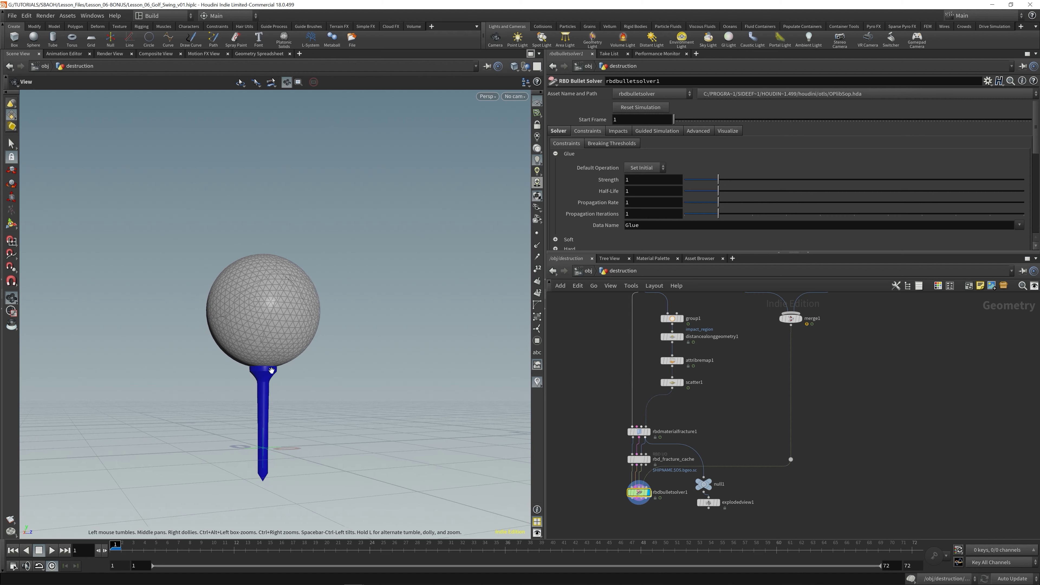
Play the rbdbulletsolver1 simulation to frame 23 and examine how the ball, club and tee behave at impact.
drag(271, 369, 267, 353)
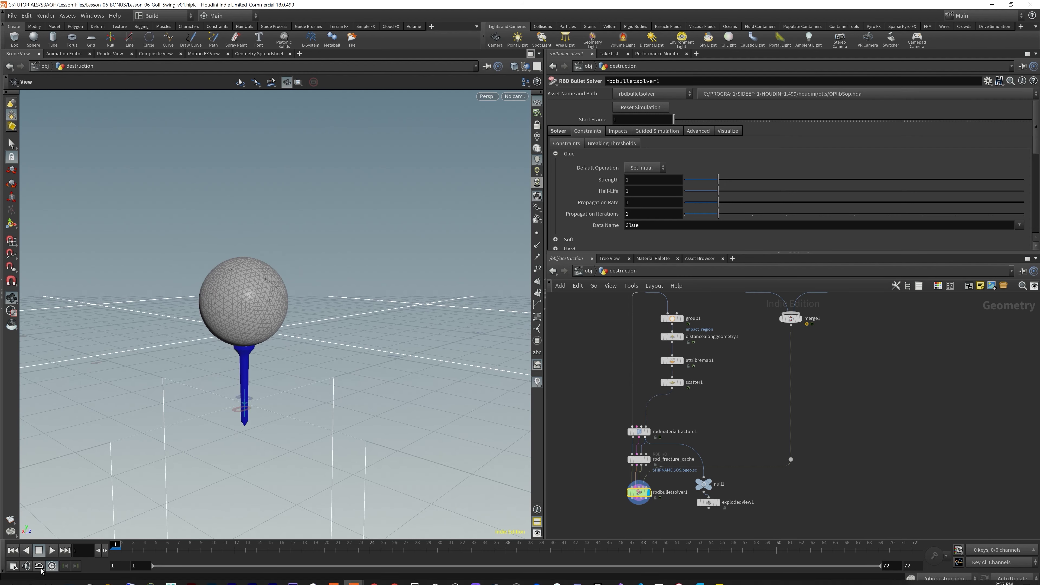
click(50, 550)
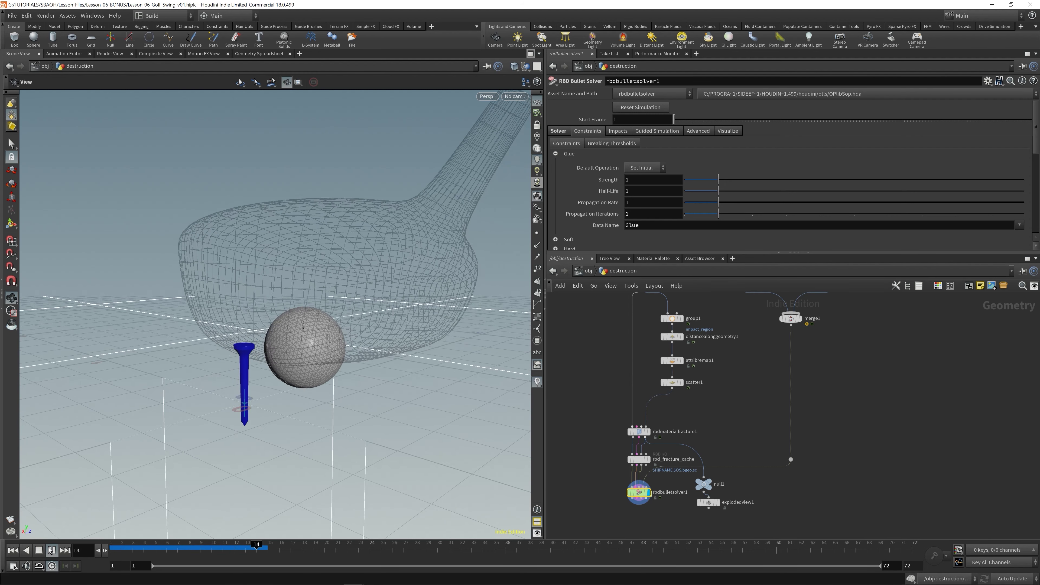
click(50, 550)
right_drag(354, 295, 260, 281)
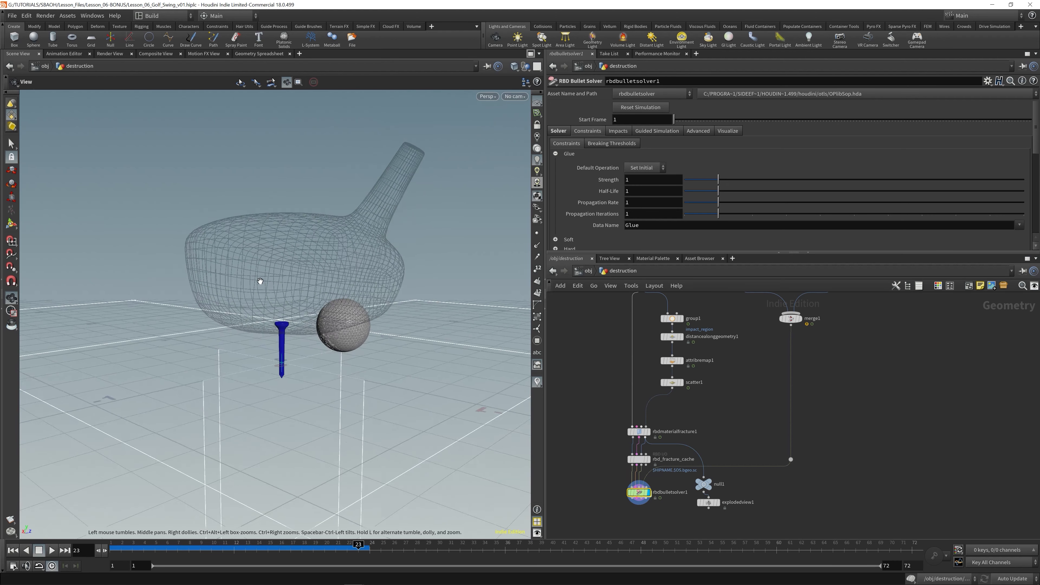
drag(260, 281, 394, 273)
right_drag(394, 273, 373, 304)
middle_drag(373, 303, 303, 422)
right_drag(303, 423, 162, 432)
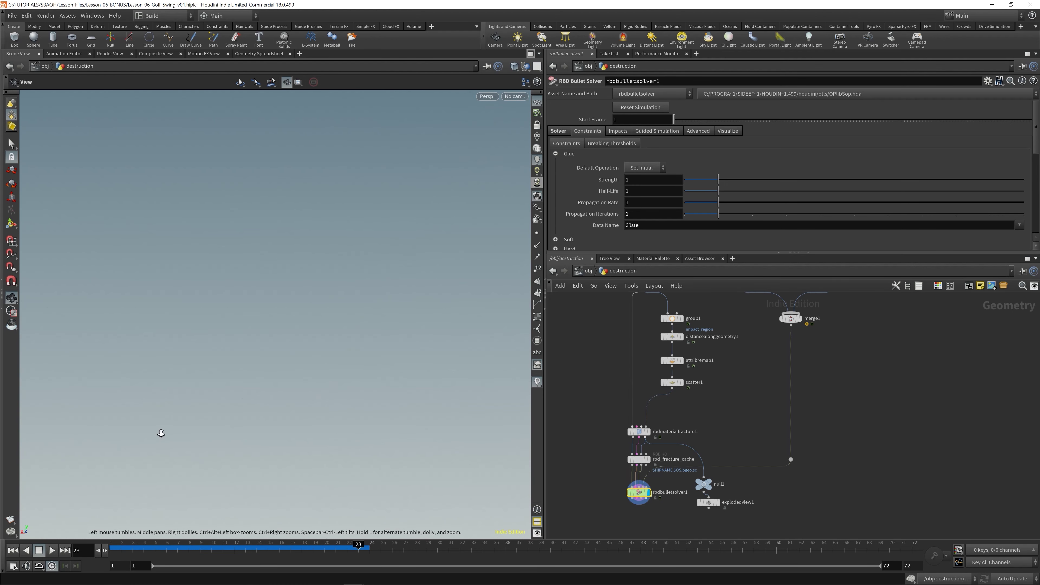
key(space+g)
right_drag(406, 362, 264, 369)
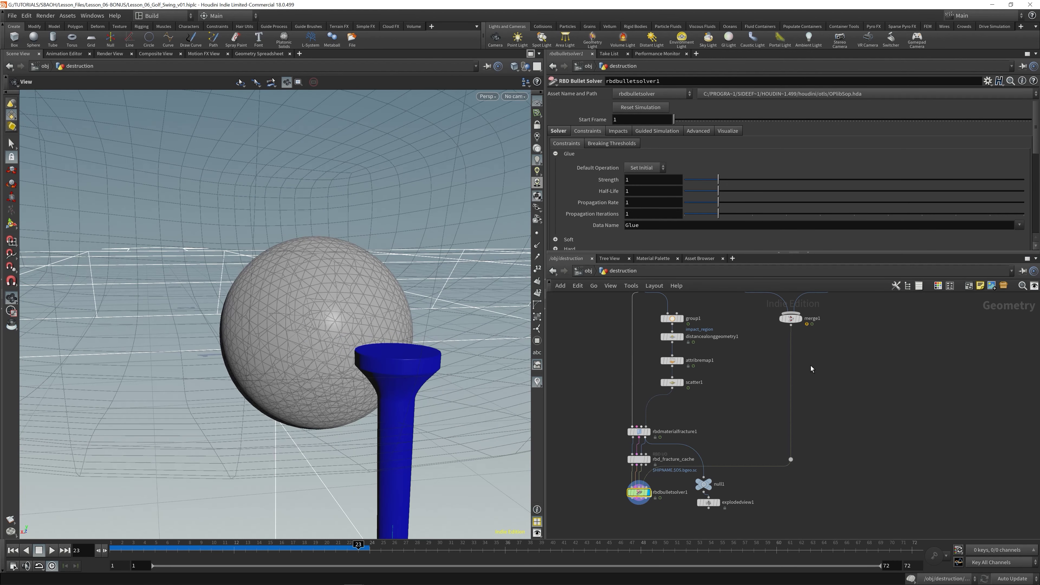
Display merge1, return to frame 1, and frame the club and tee to examine their starting positions.
click(800, 318)
click(791, 318)
key(space+g)
right_drag(382, 286, 326, 307)
key(ctrl+Left)
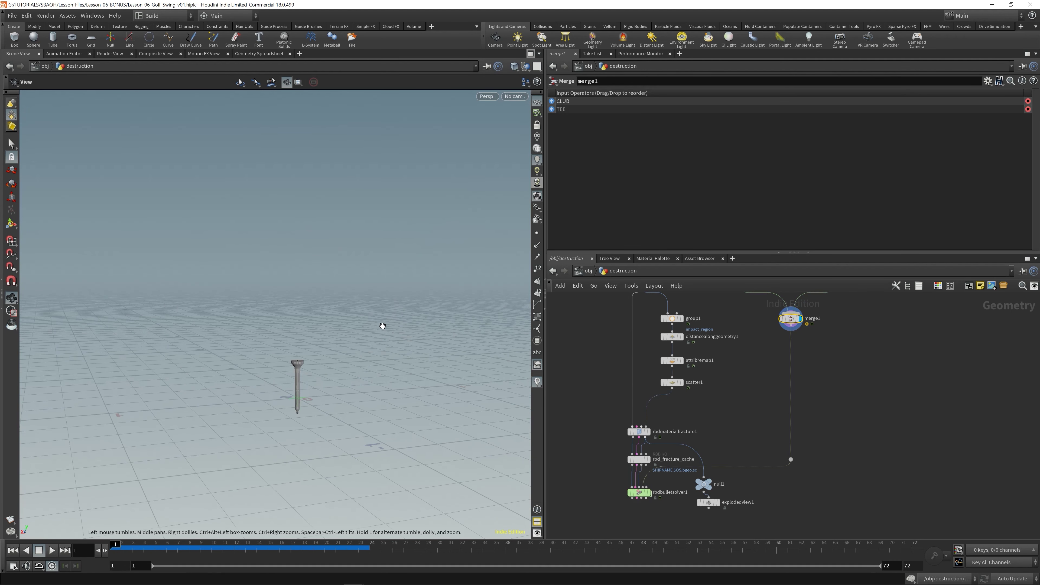
key(f)
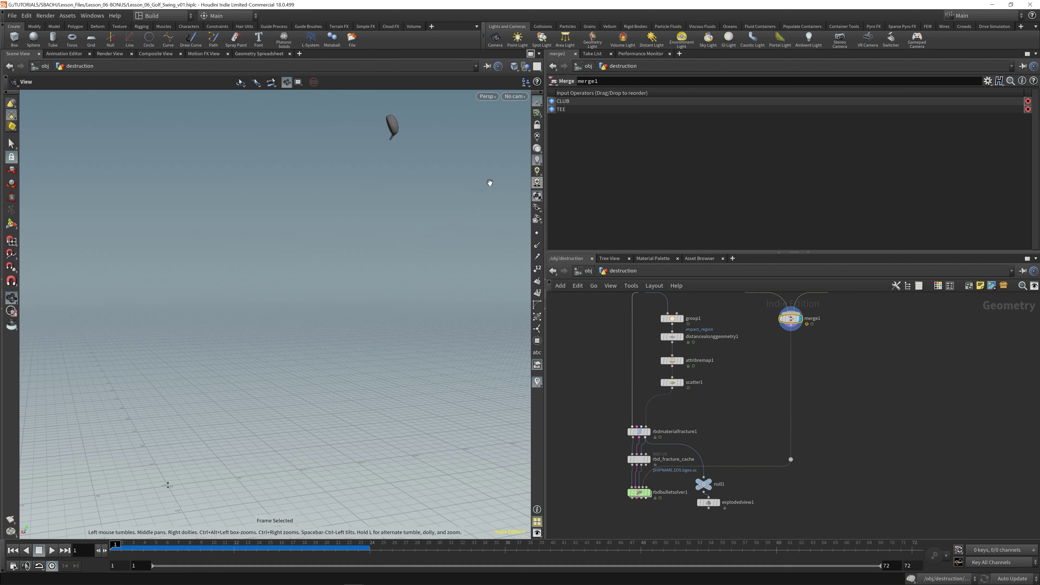
Save the scene with rbdbulletsolver1 displayed and play the simulation to frame 17 to check the club's collision object.
click(646, 492)
click(642, 493)
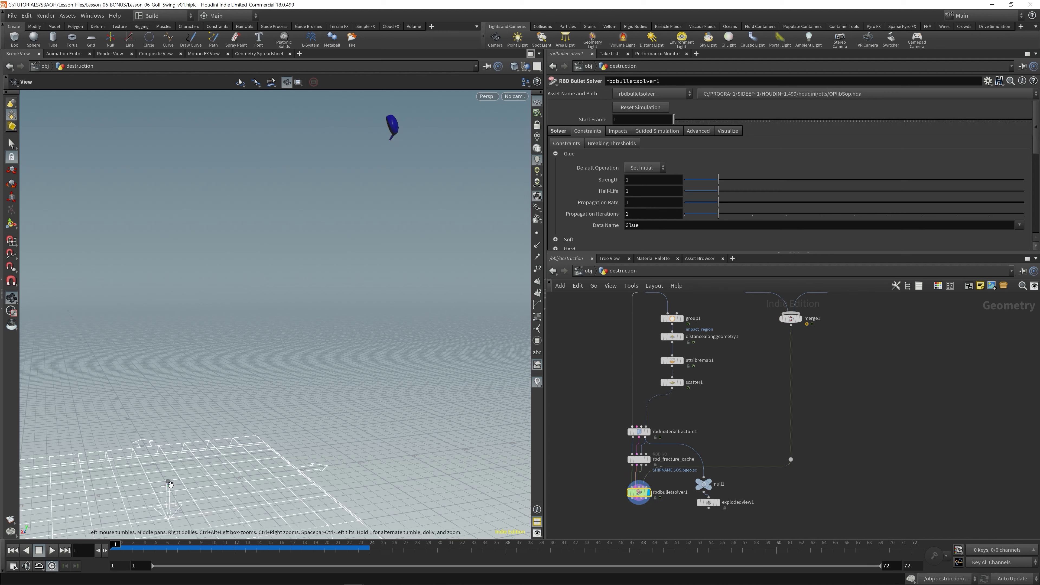
key(ctrl+s)
click(51, 550)
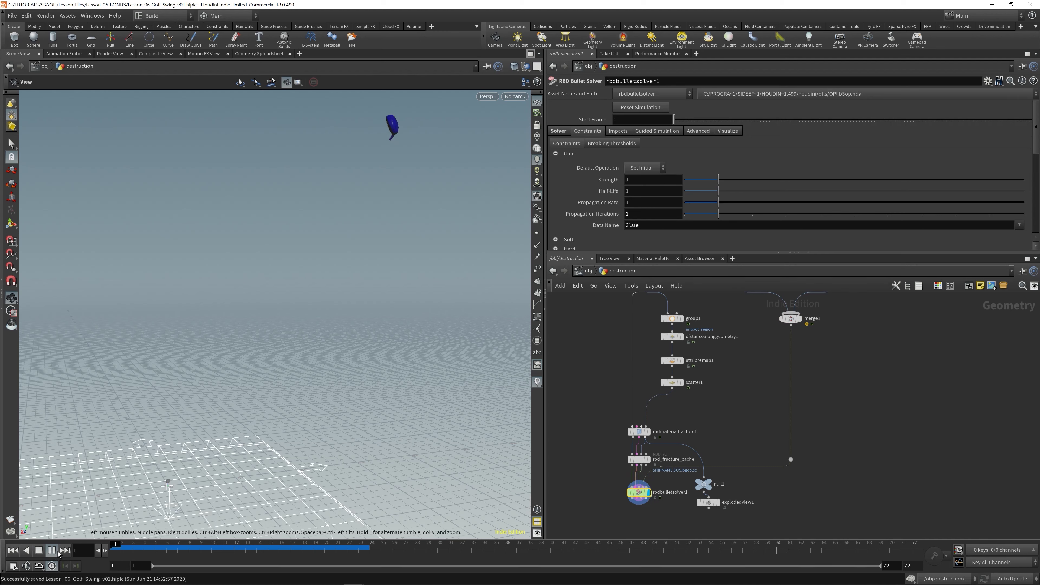
click(51, 550)
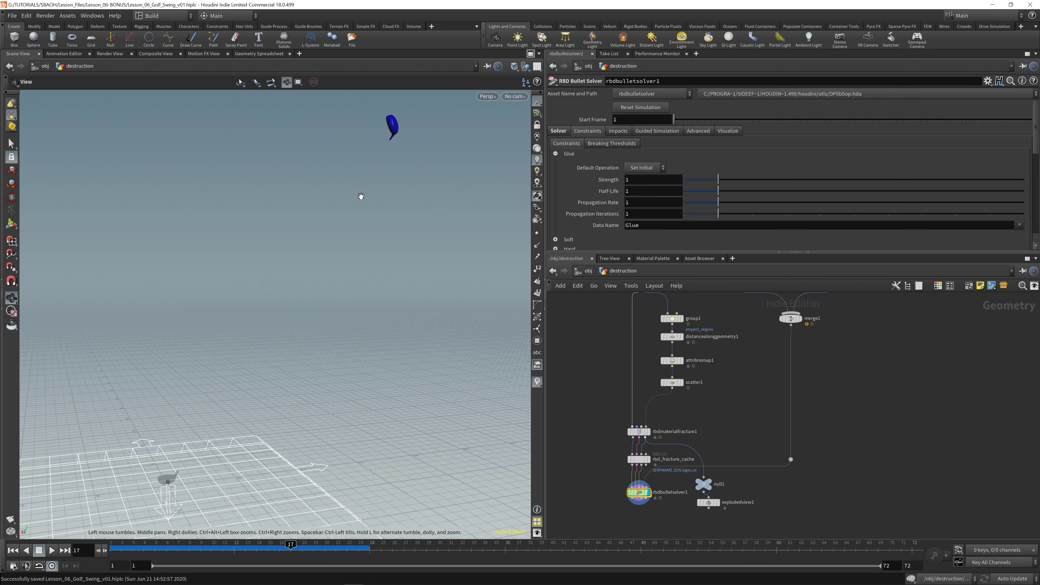
Set the collision Initial Object Type of rbdbulletsolver1 to Create Deforming Static Objects.
middle_drag(755, 370, 760, 495)
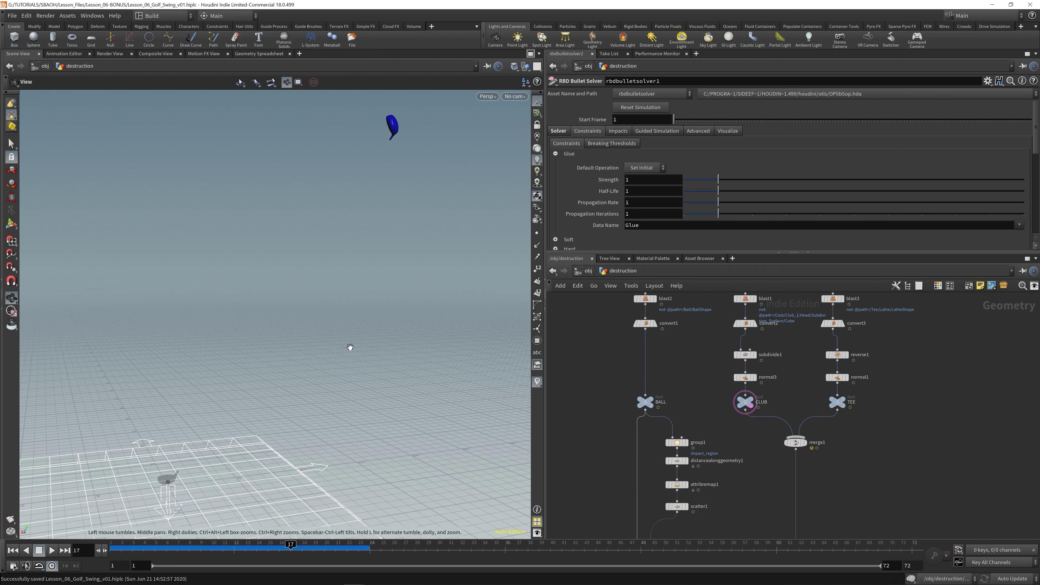
scroll(761, 446, down, 1)
middle_drag(761, 446, 767, 331)
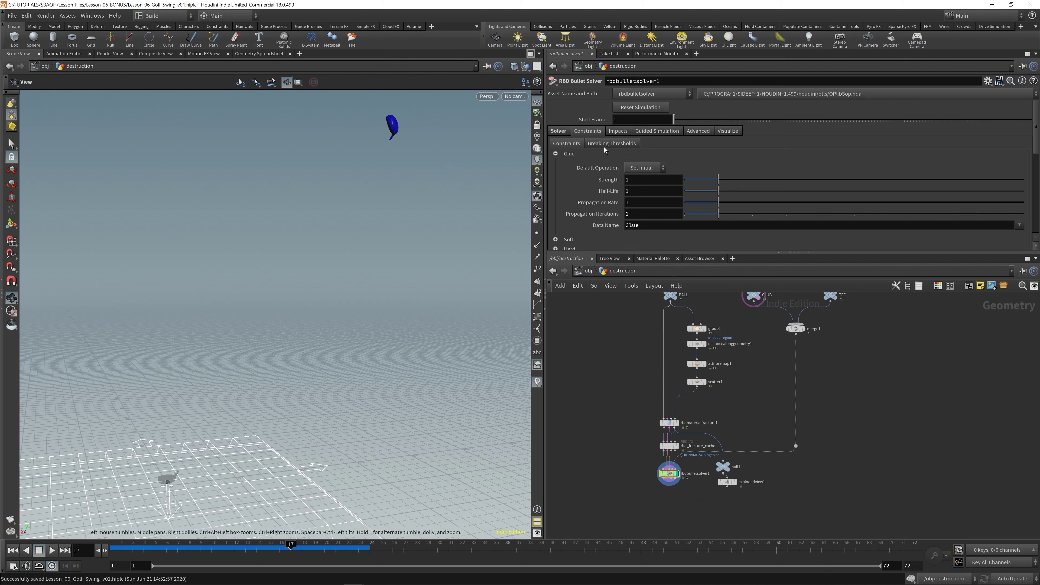
click(558, 131)
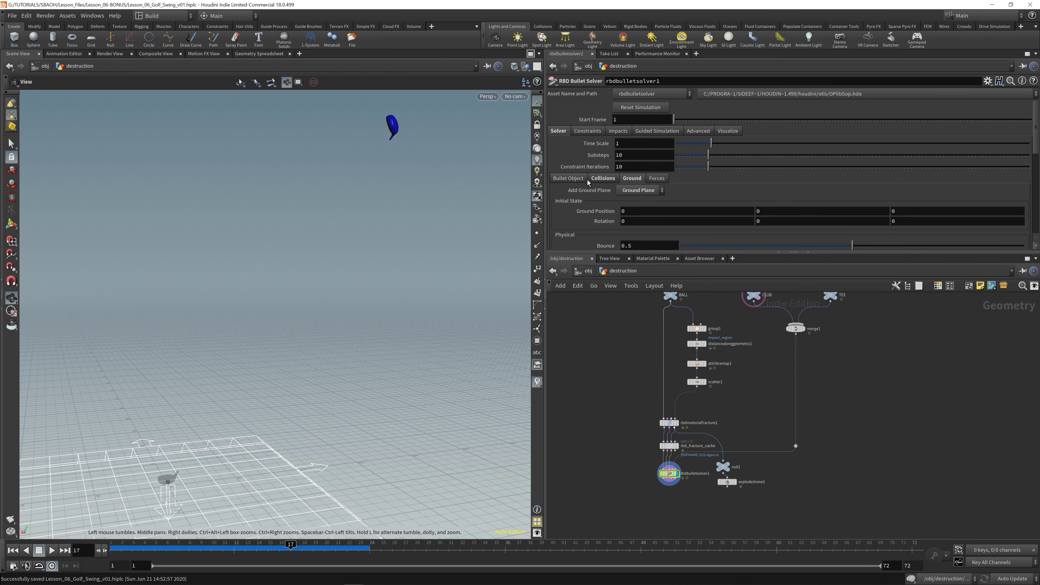
click(602, 178)
scroll(603, 197, down, 3)
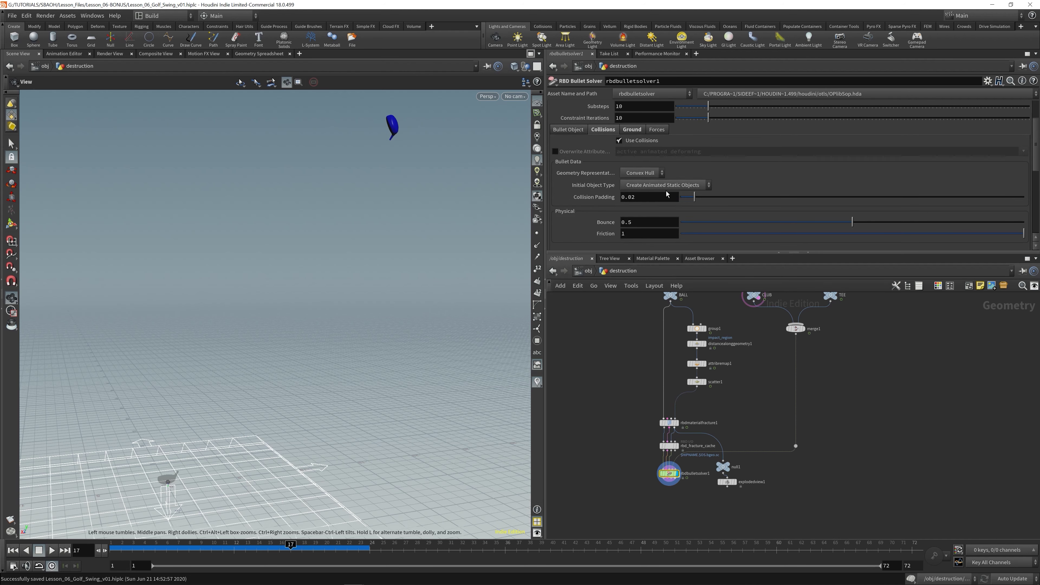
click(688, 185)
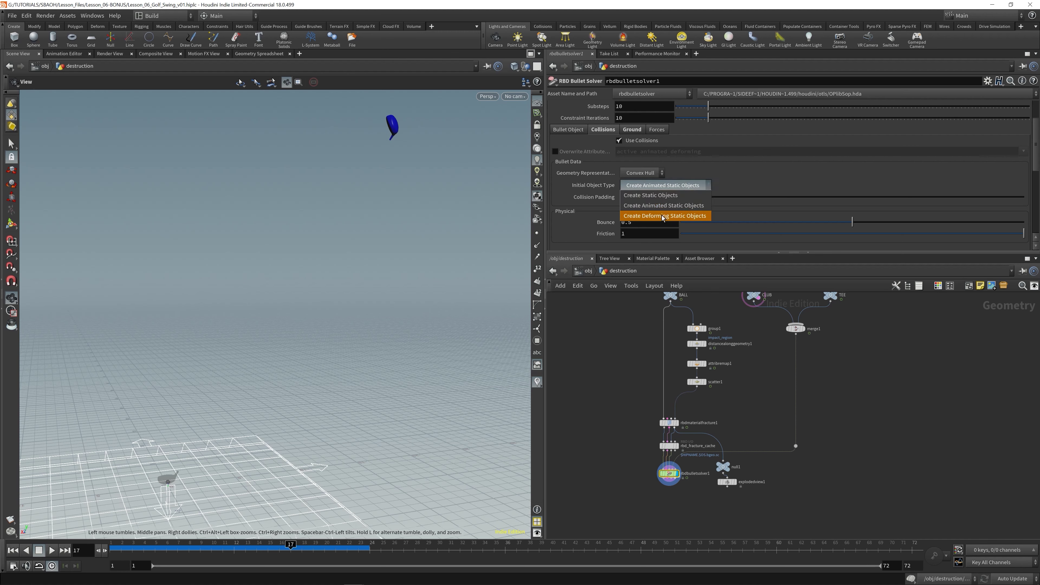
click(676, 216)
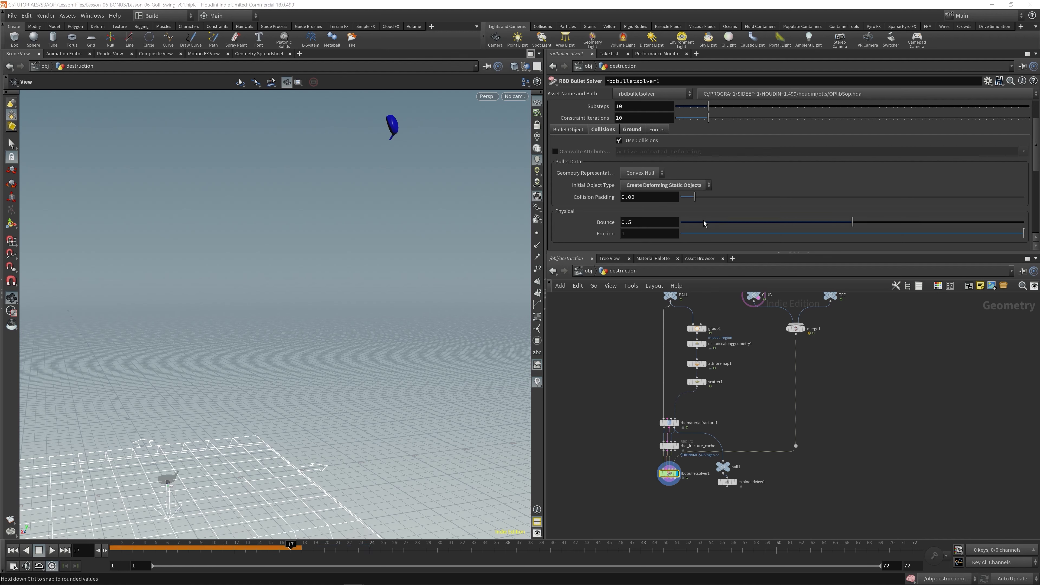
Replay the simulation from the first frame to frame 8 to check the club collider's motion.
click(12, 550)
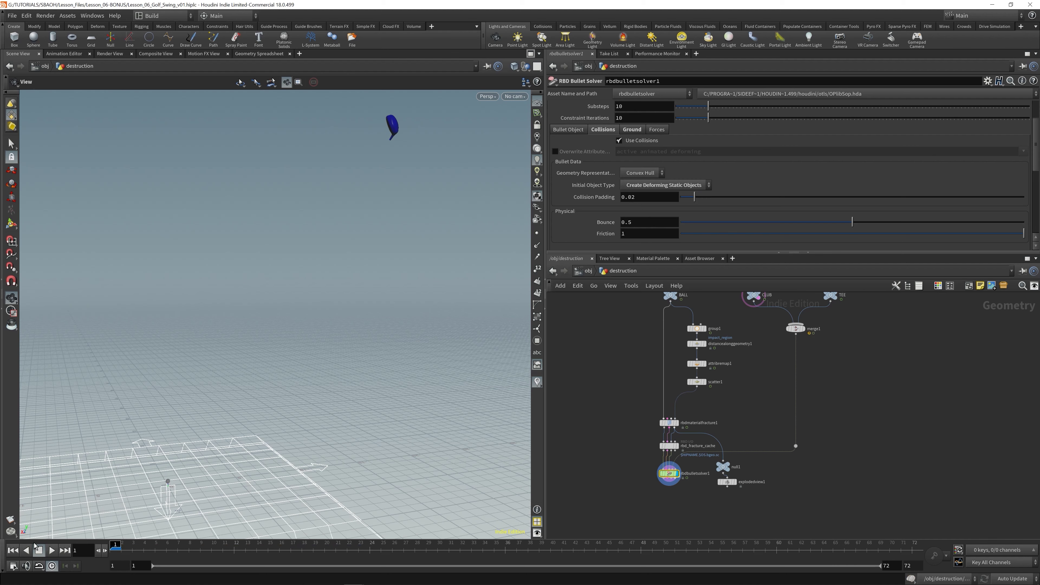
click(52, 550)
click(52, 550)
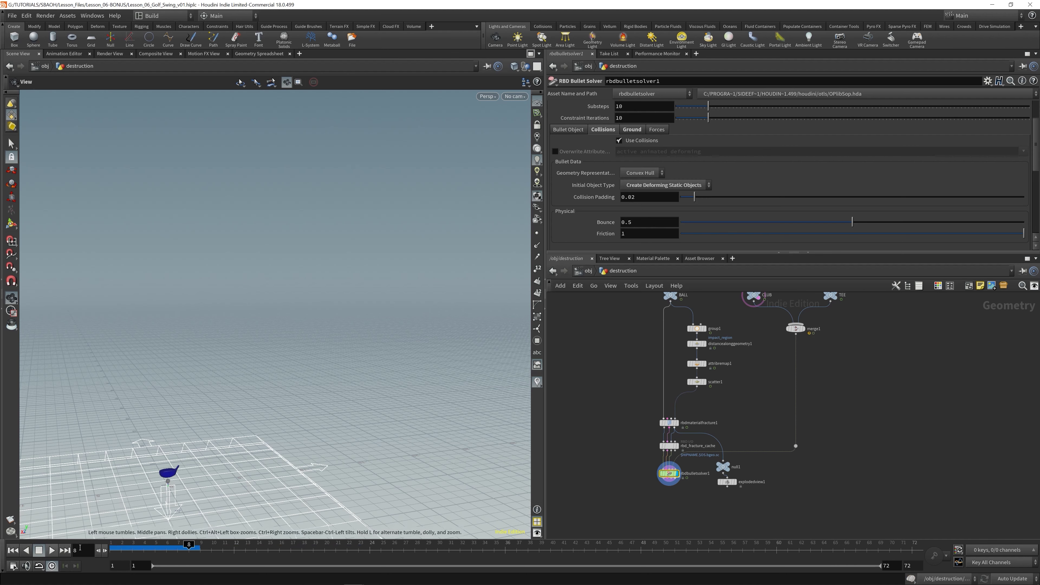
Play the simulation on to frame 21 and examine the club's impact and the ball's fragments up close.
key(space+g)
scroll(292, 345, down, 8)
drag(409, 345, 292, 345)
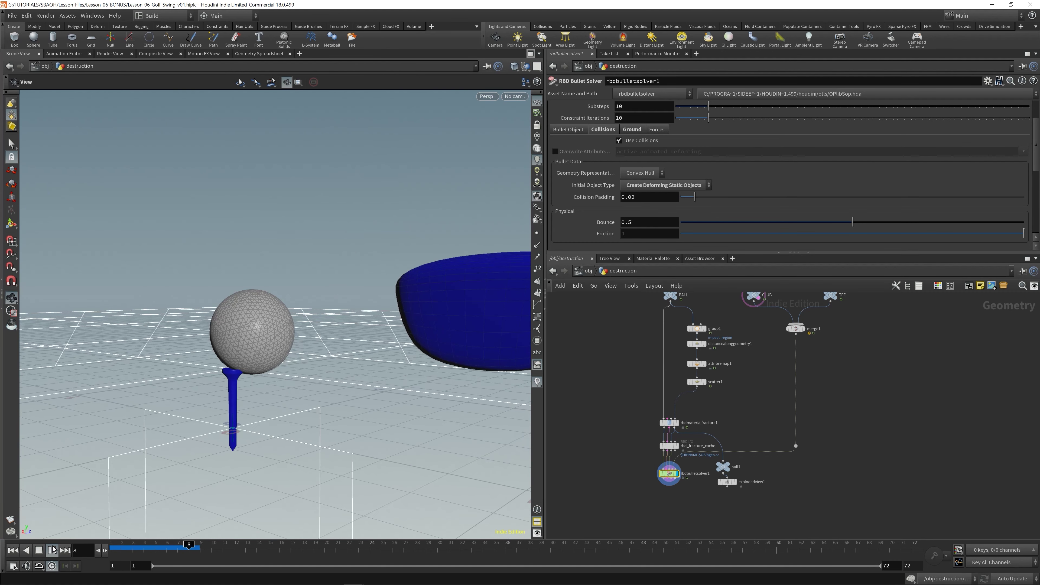
click(51, 549)
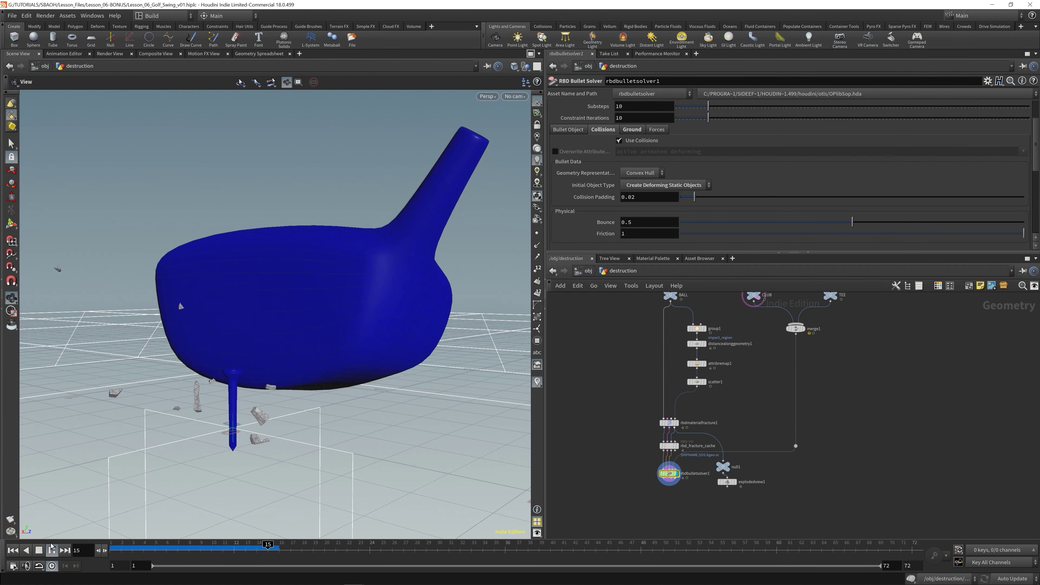
drag(14, 353, 353, 282)
drag(152, 311, 242, 328)
middle_drag(57, 346, 174, 366)
drag(173, 366, 146, 367)
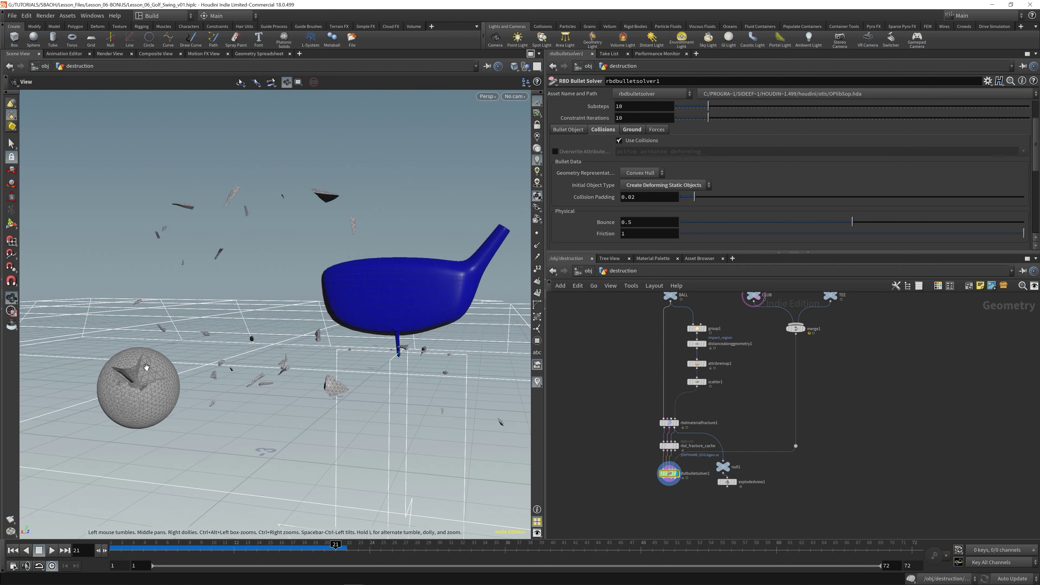
Return to frame 1 and look through the RS_CameraShape camera.
drag(190, 544, 56, 531)
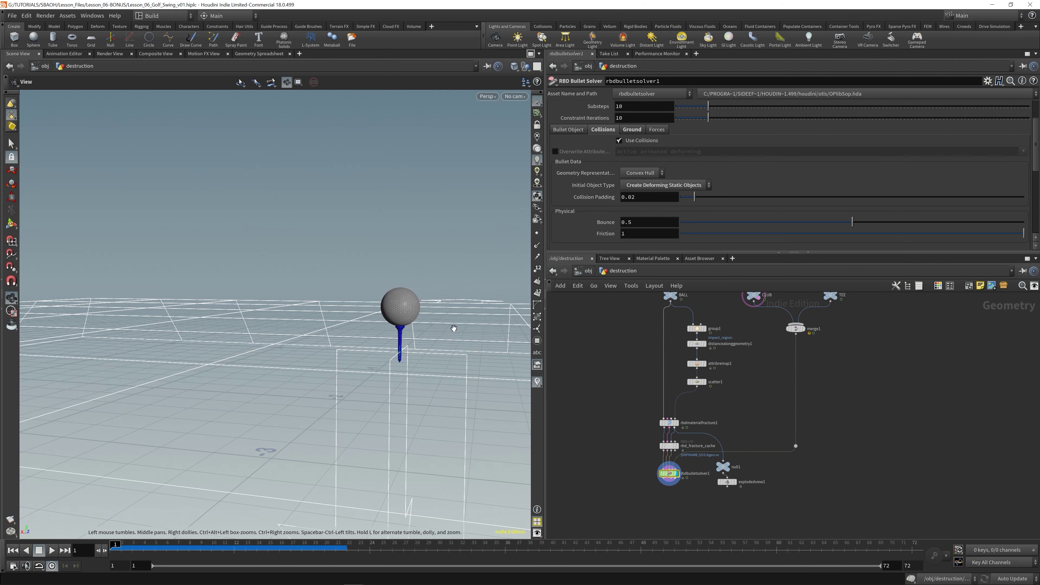
middle_drag(472, 308, 239, 391)
right_drag(239, 391, 502, 296)
middle_drag(502, 296, 252, 422)
right_drag(251, 423, 446, 326)
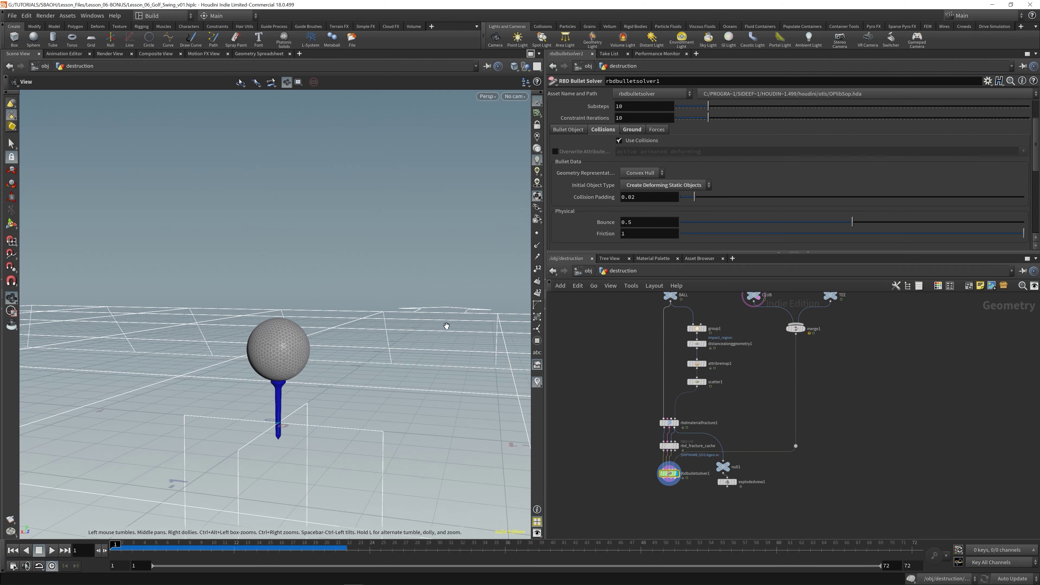
drag(352, 357, 191, 404)
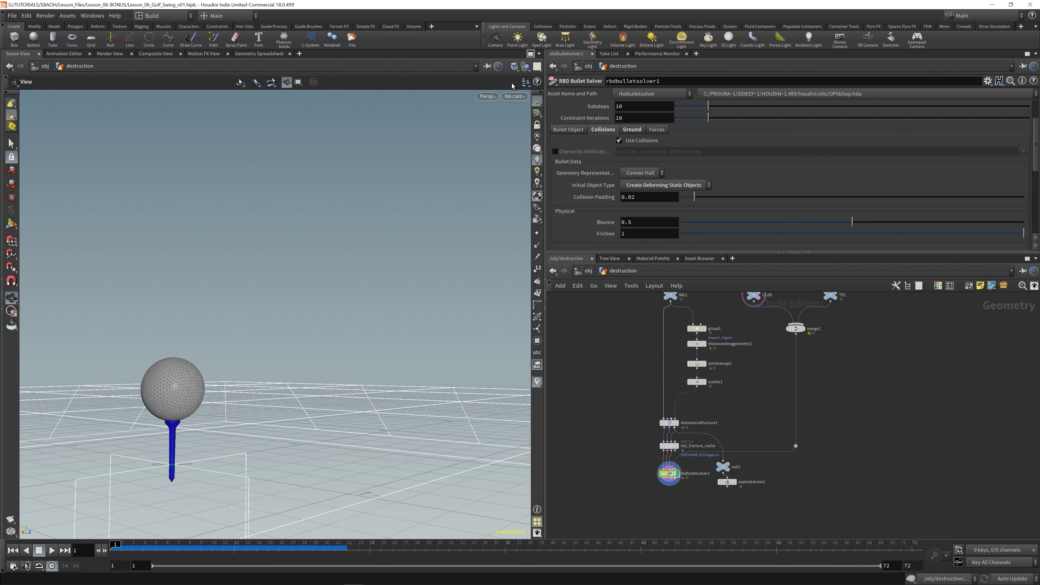
click(514, 96)
click(525, 146)
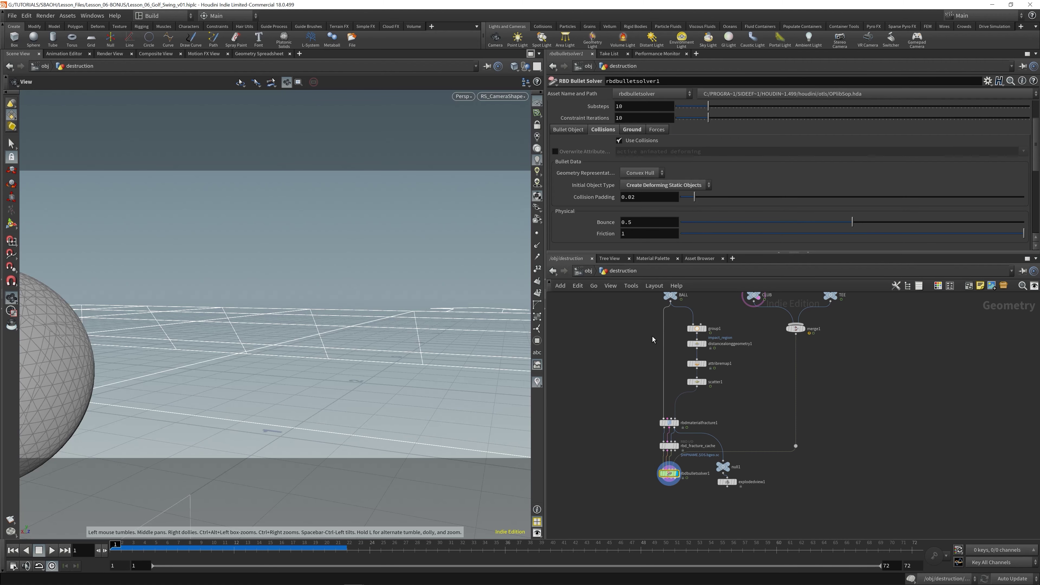
Display the transform1 node through the RS_CameraShape camera and save the scene.
middle_drag(652, 339, 594, 515)
scroll(677, 414, down, 4)
scroll(694, 393, up, 2)
scroll(694, 393, up, 2)
click(681, 370)
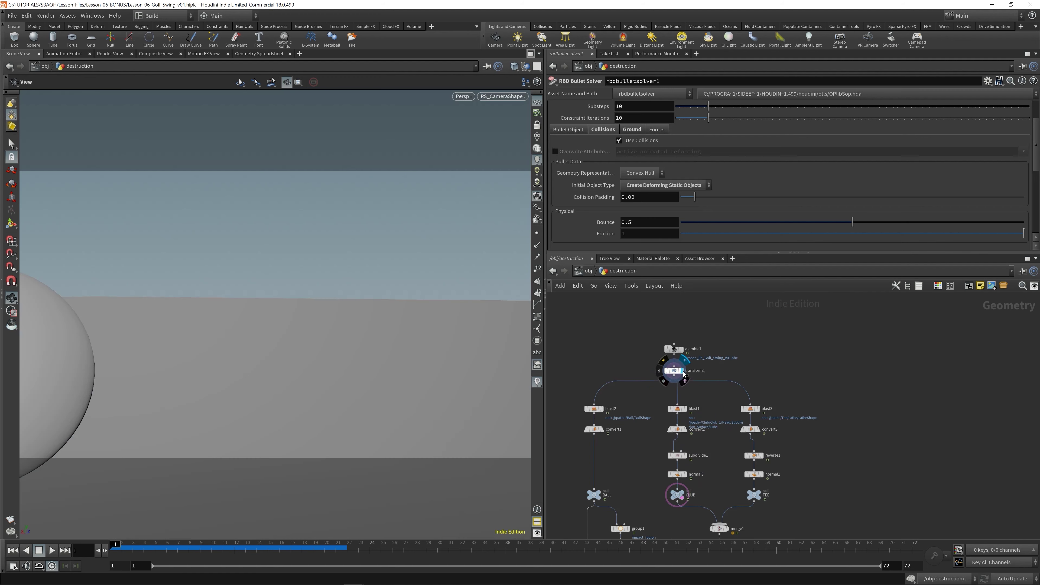
click(507, 96)
click(528, 142)
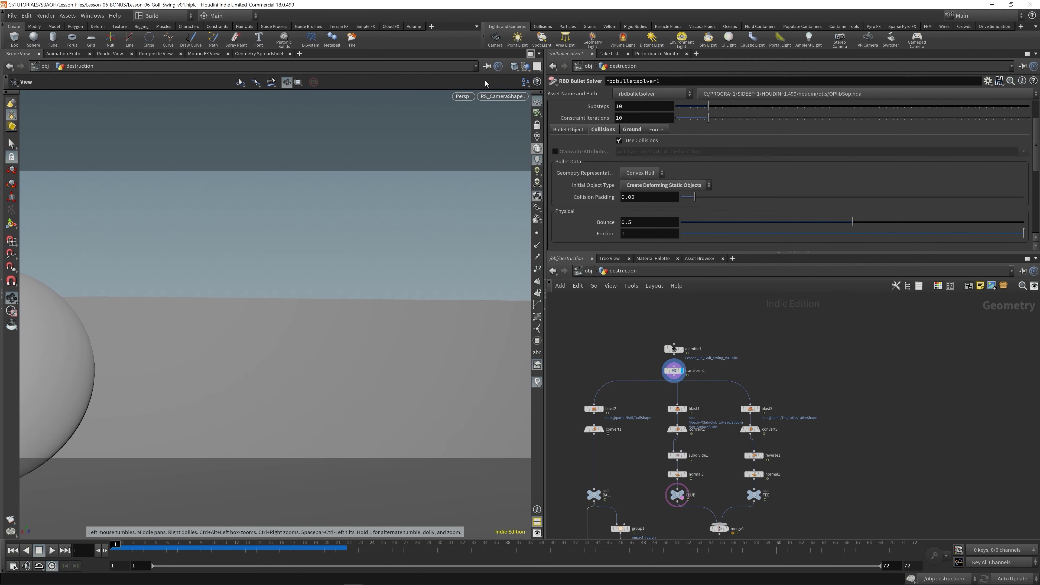
key(ctrl+s)
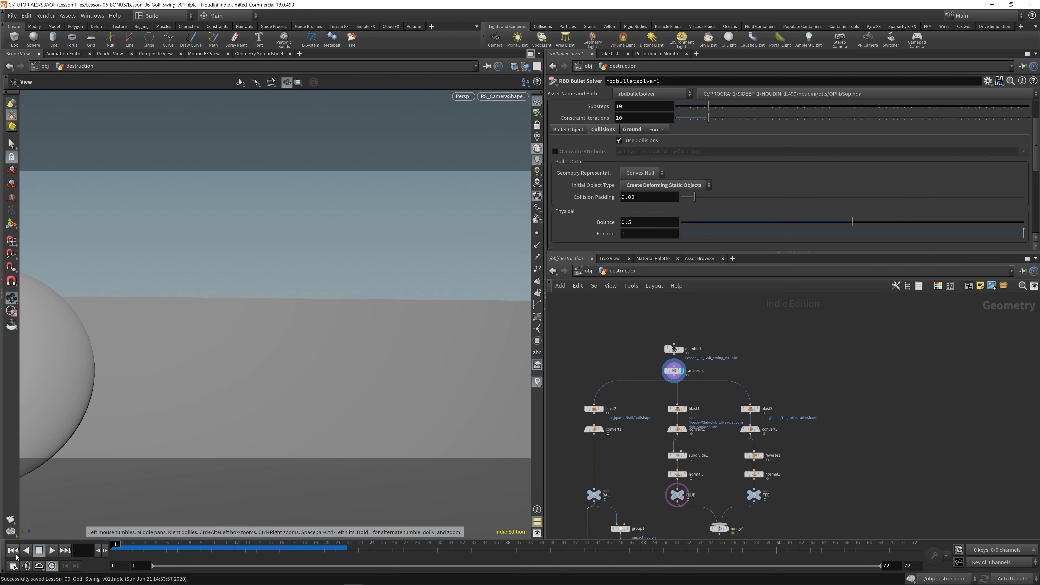
Play the imported swing animation twice through the camera to study its slow-motion timing, then return to frame 1.
click(51, 550)
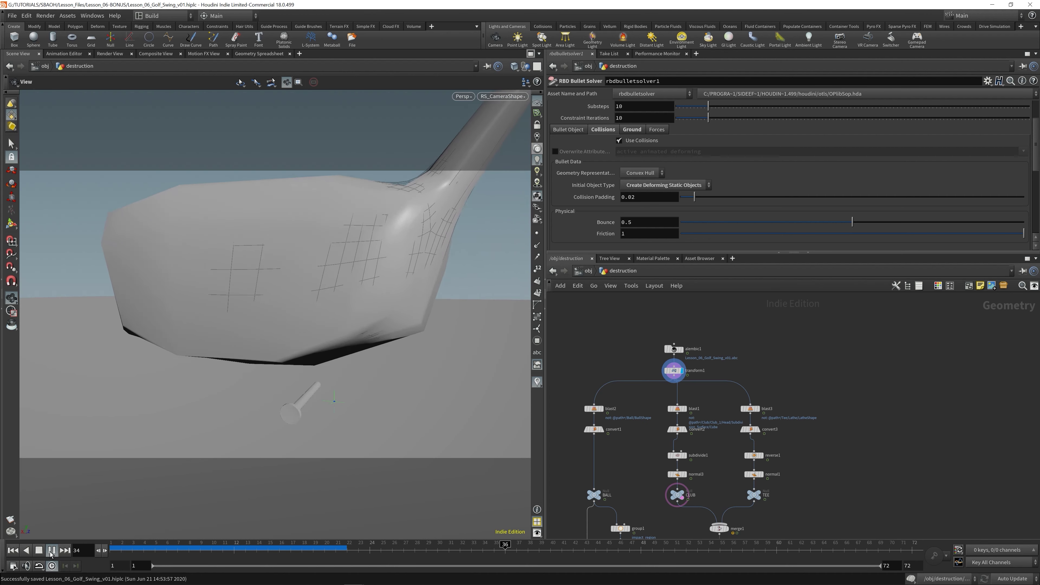
click(39, 550)
click(13, 550)
click(51, 550)
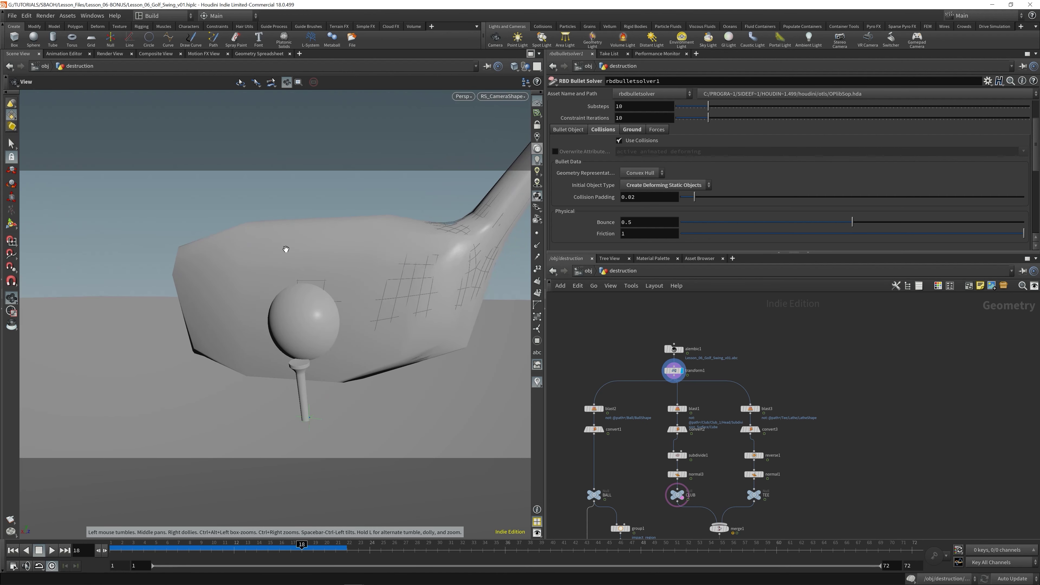
click(13, 550)
Display rbdbulletsolver1 again and examine the ball and tee up close in a free perspective view at frame 1.
middle_drag(844, 491, 853, 280)
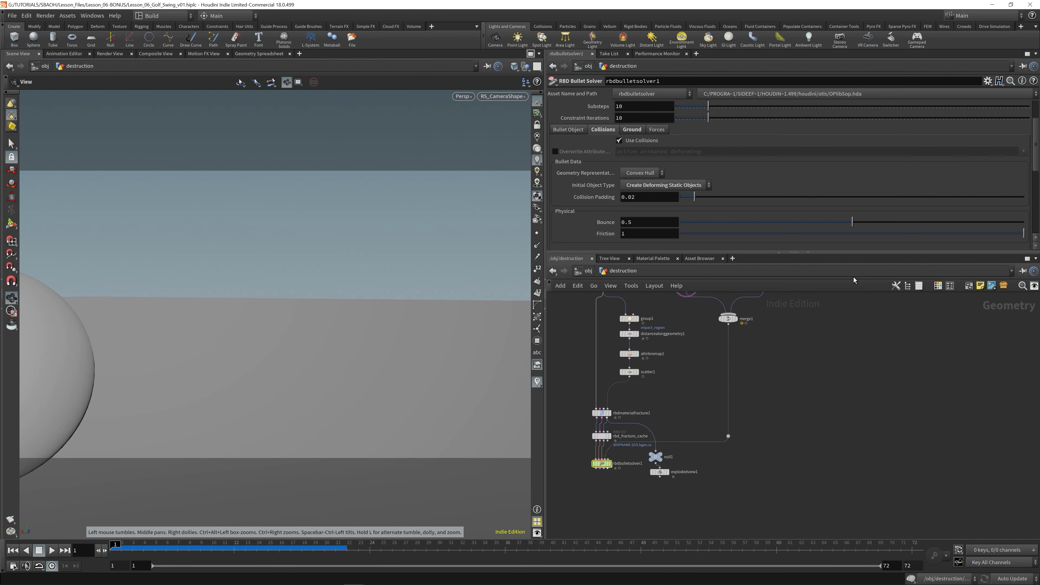
click(608, 463)
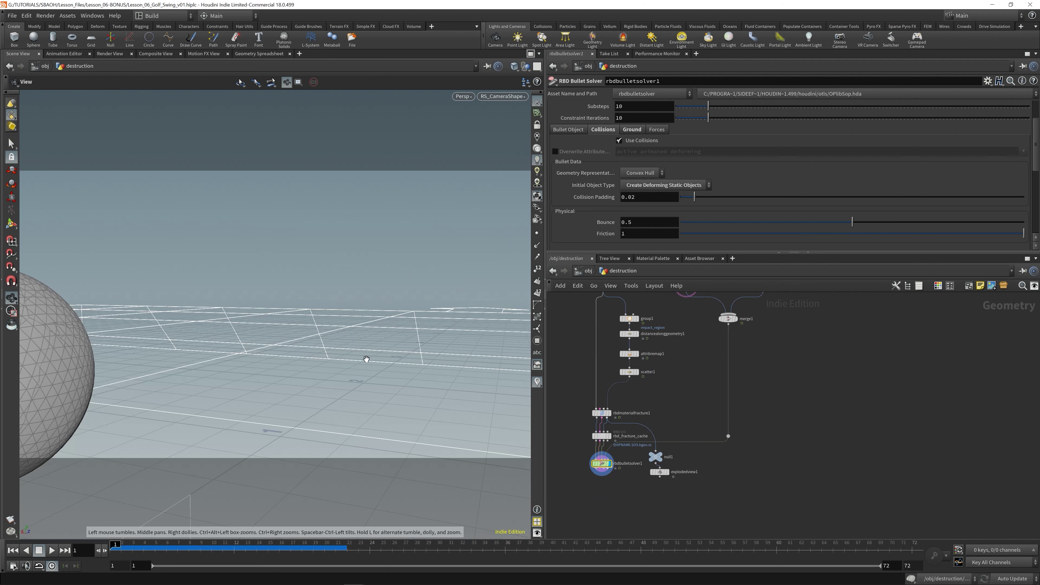
drag(364, 359, 184, 336)
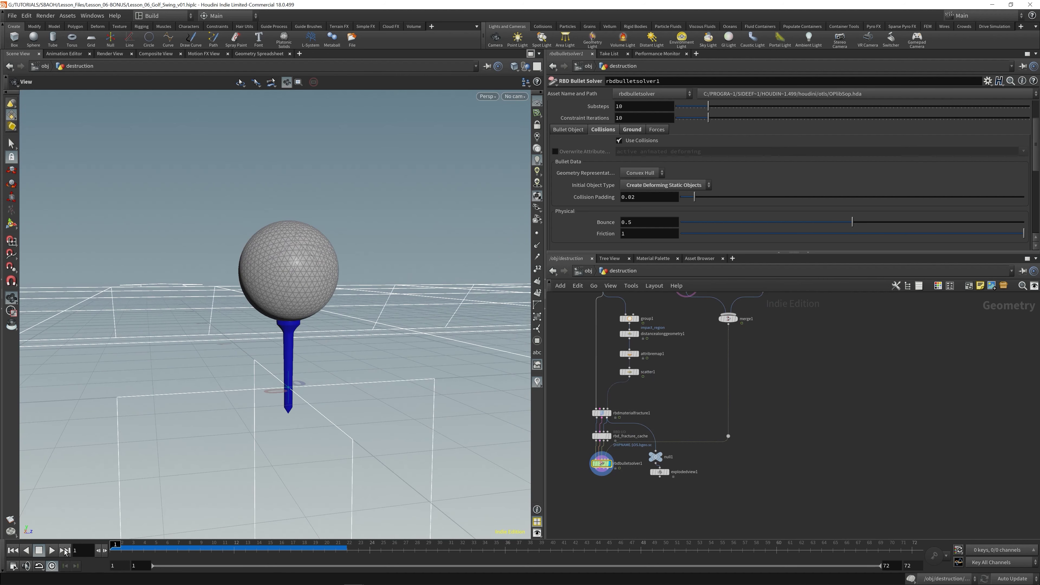
mouse_move(114, 549)
mouse_down()
mouse_move(229, 553)
mouse_move(113, 548)
mouse_up()
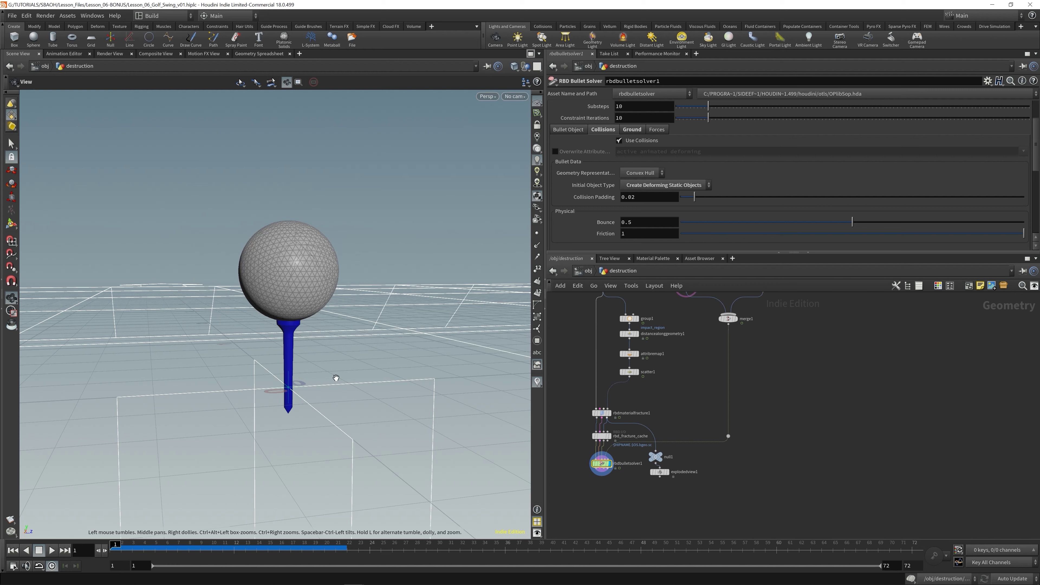
drag(276, 316, 299, 295)
right_drag(298, 295, 323, 328)
drag(323, 327, 304, 341)
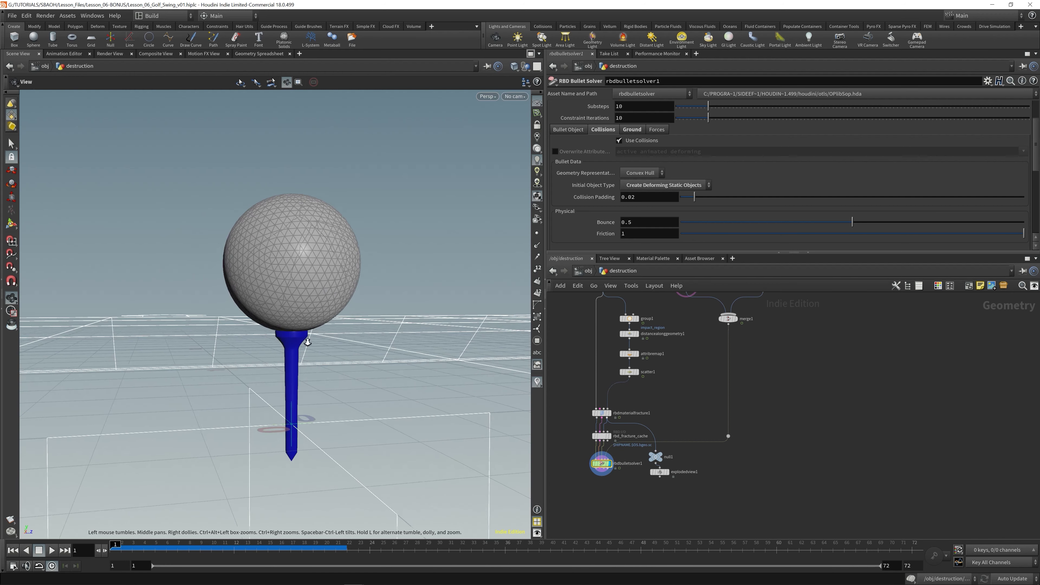
right_drag(304, 341, 297, 343)
drag(297, 343, 300, 382)
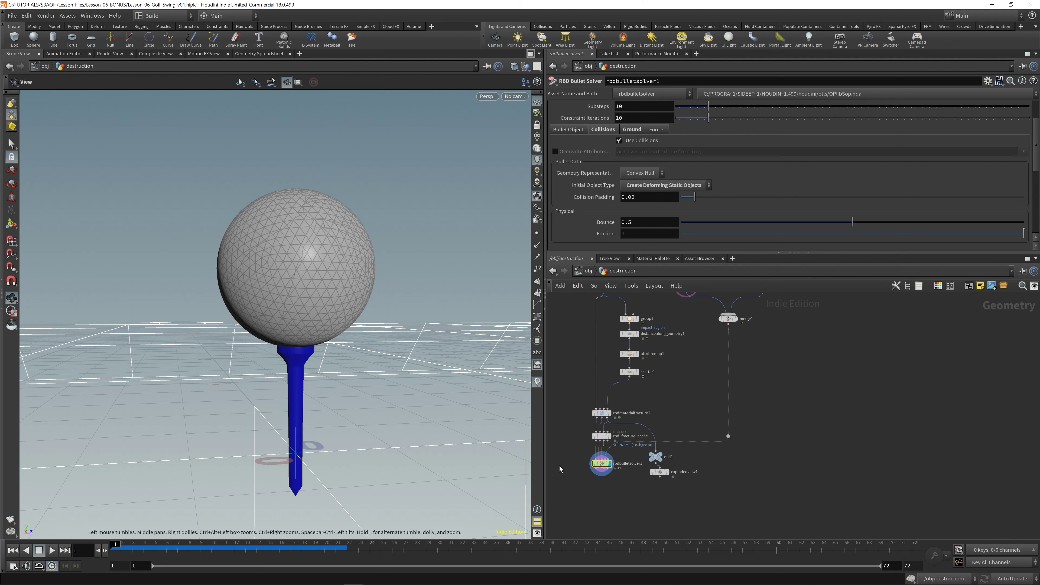
drag(602, 465, 602, 454)
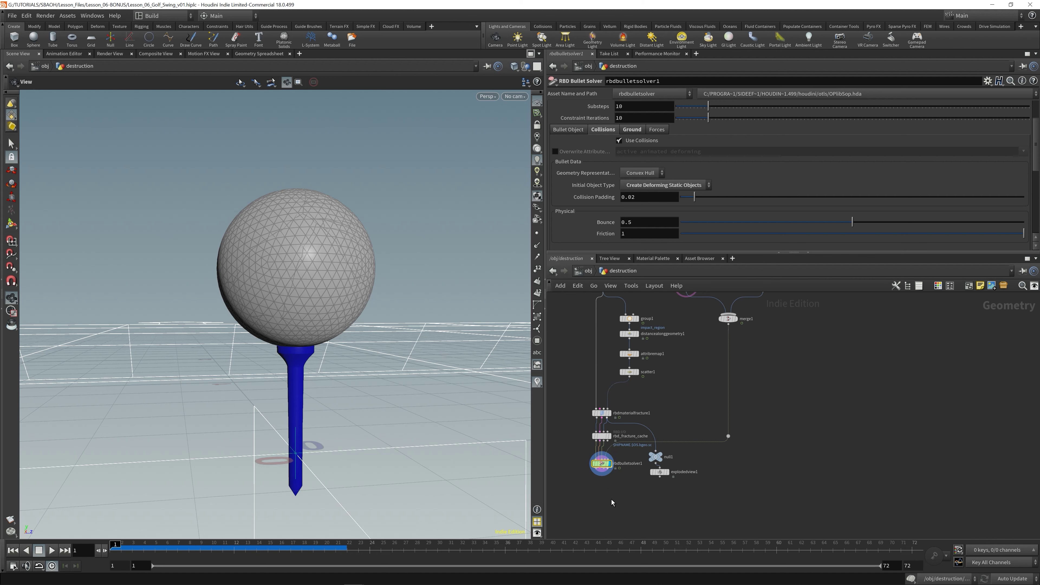
drag(616, 493, 590, 463)
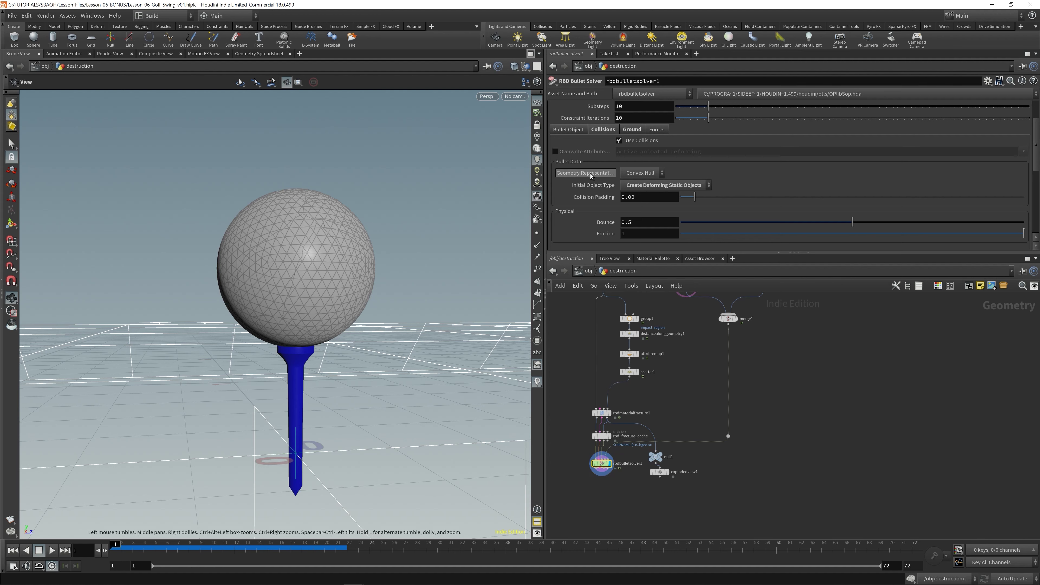
Set the Time Scale of rbdbulletsolver1 to .01.
scroll(583, 222, up, 3)
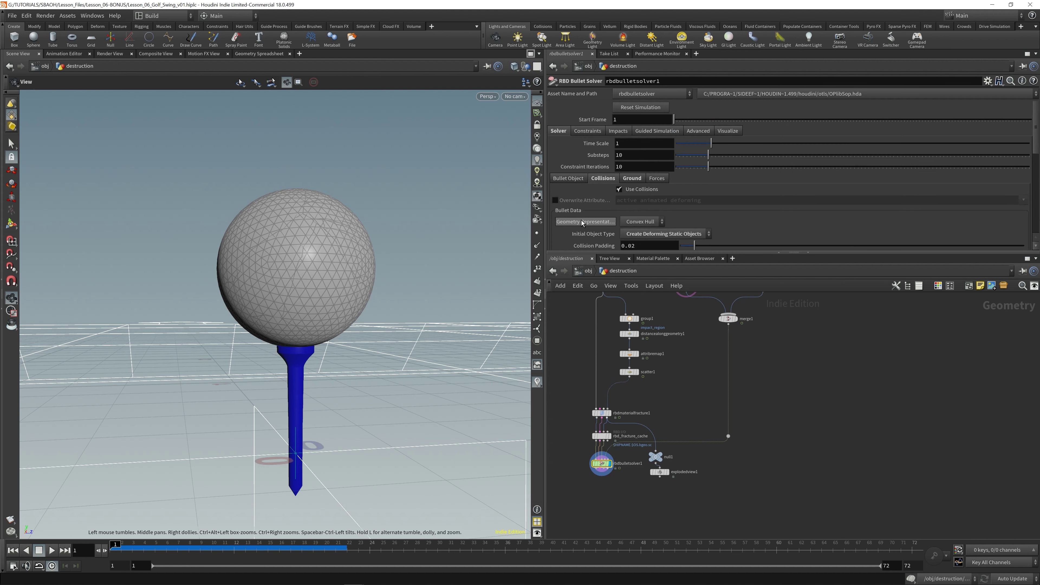
click(617, 143)
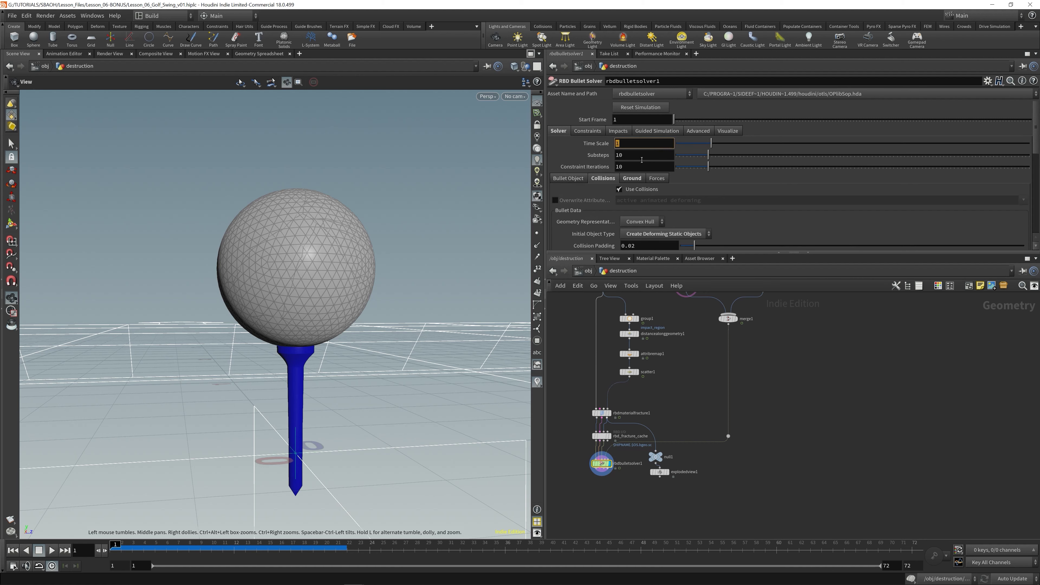
text(.01)
key(Return)
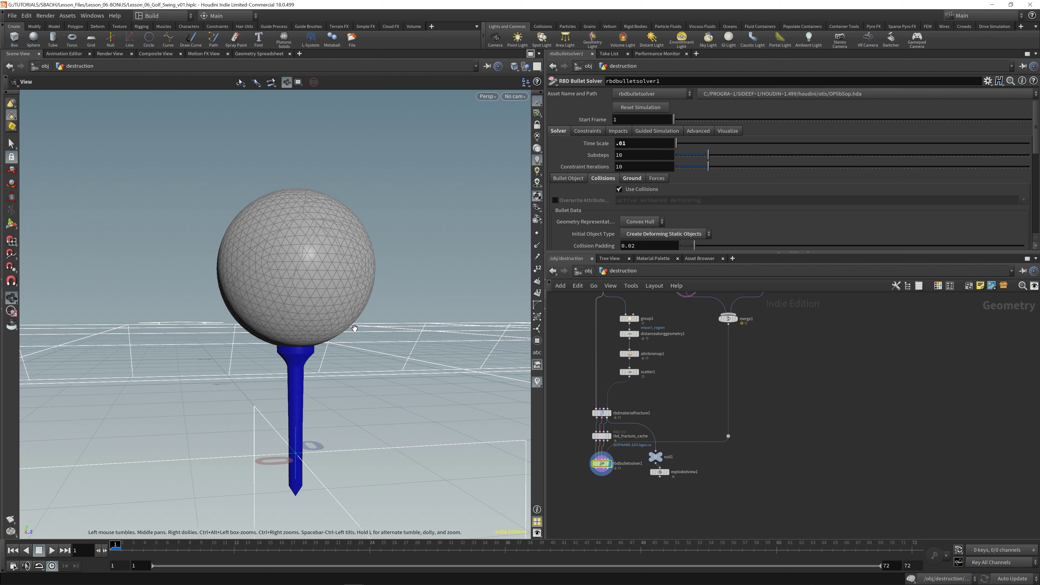
Play the simulation from frame 1 past frame 50 to check the slowed shattering, and go back to frame 3.
drag(355, 328, 313, 344)
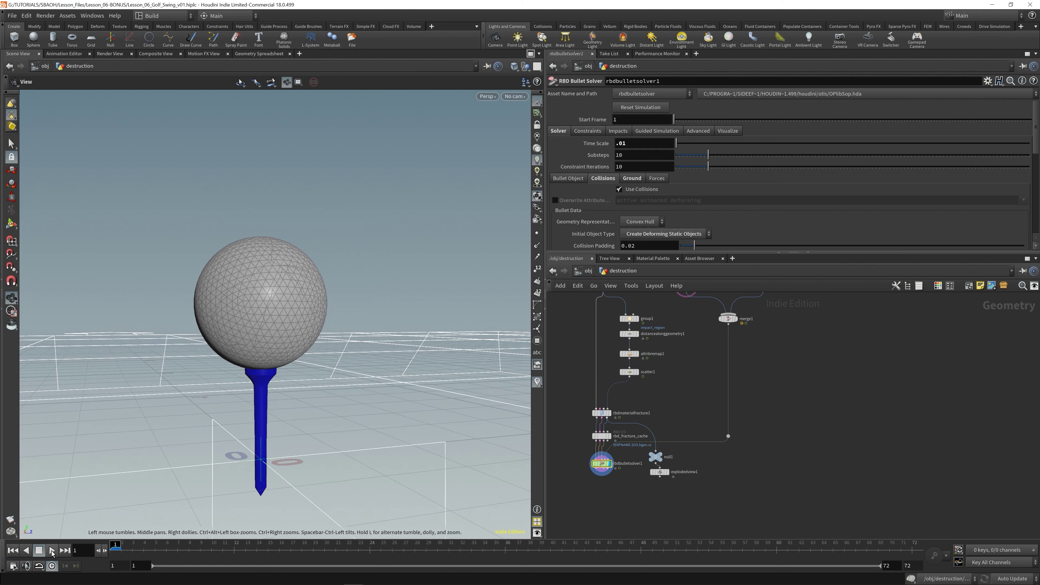
drag(264, 362, 307, 351)
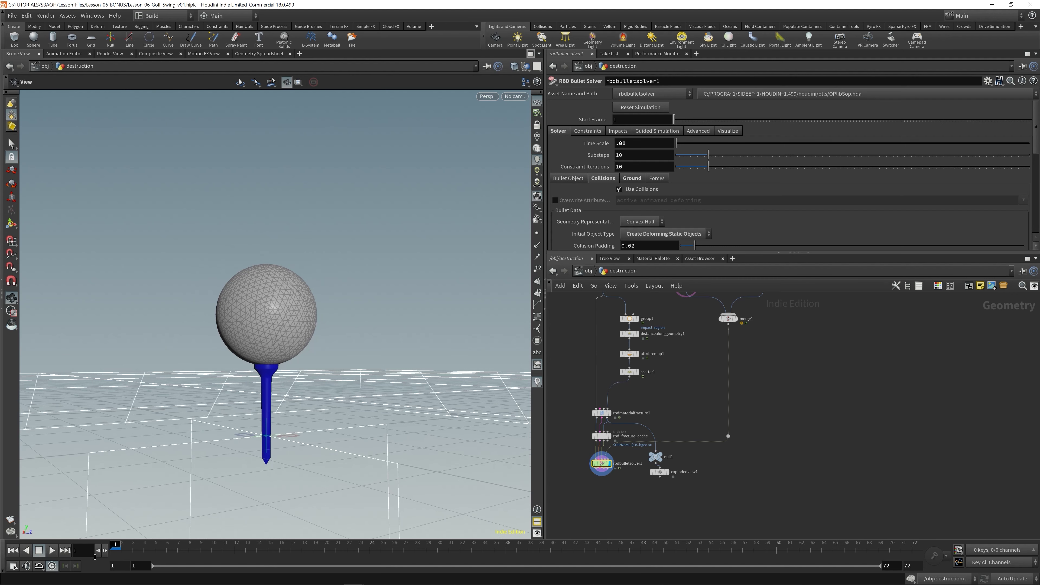
click(57, 549)
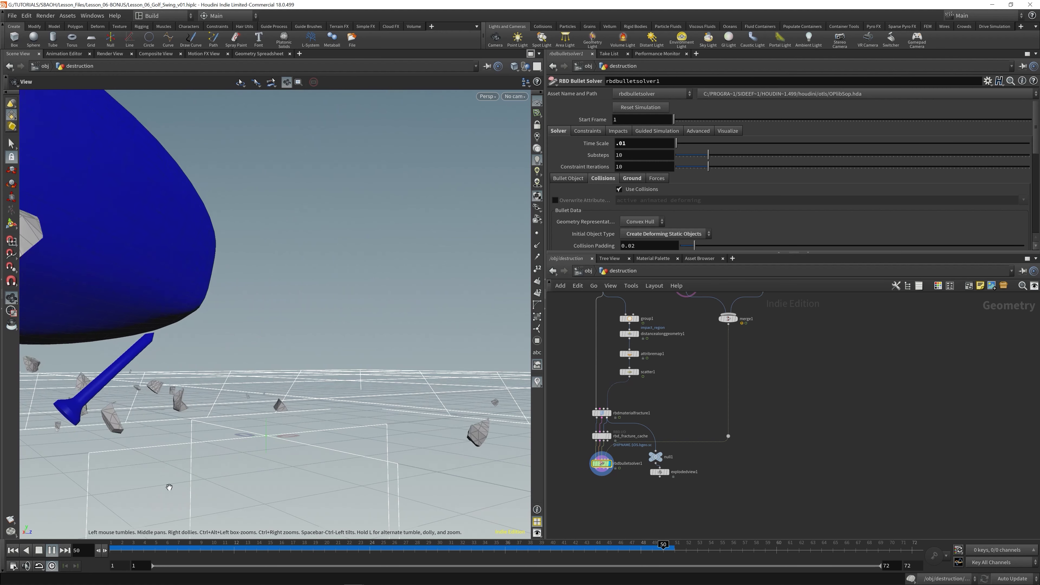
click(133, 549)
Play the simulation from frame 1 through the RS_CameraShape camera and scrub the impact frames back to the start.
click(516, 96)
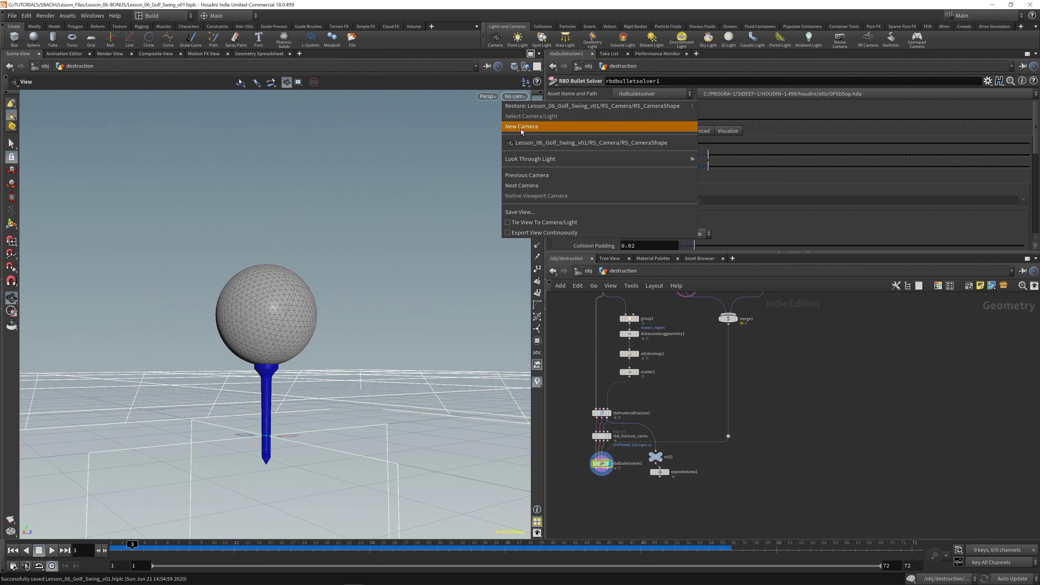
click(522, 144)
click(16, 551)
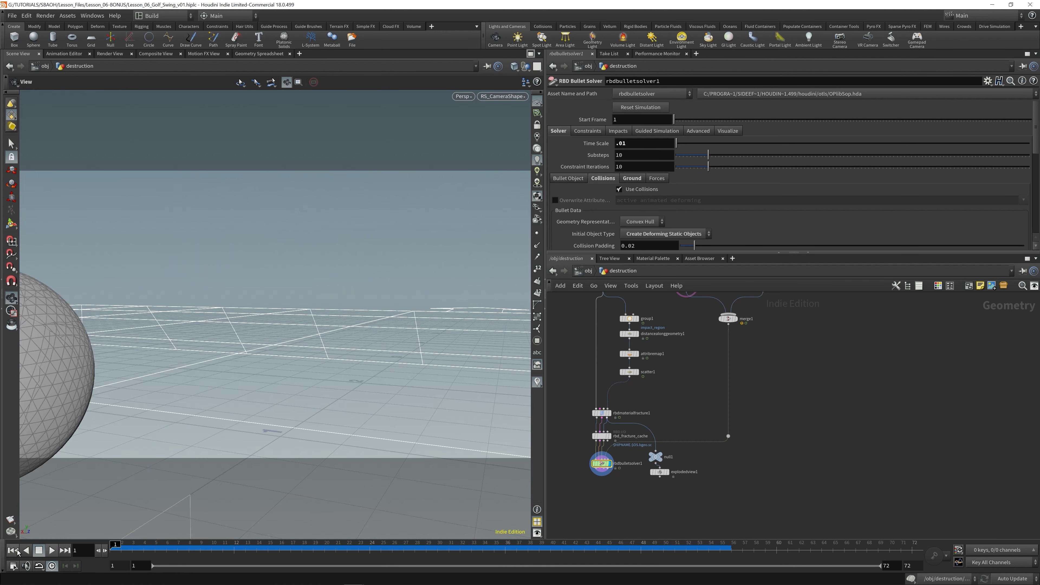
click(52, 550)
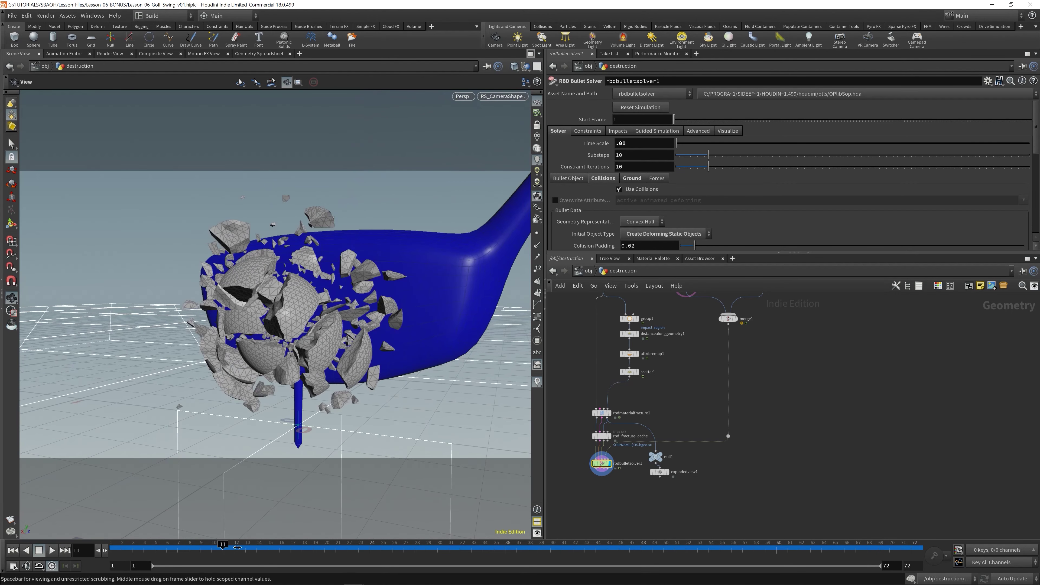
click(246, 546)
drag(252, 546, 110, 546)
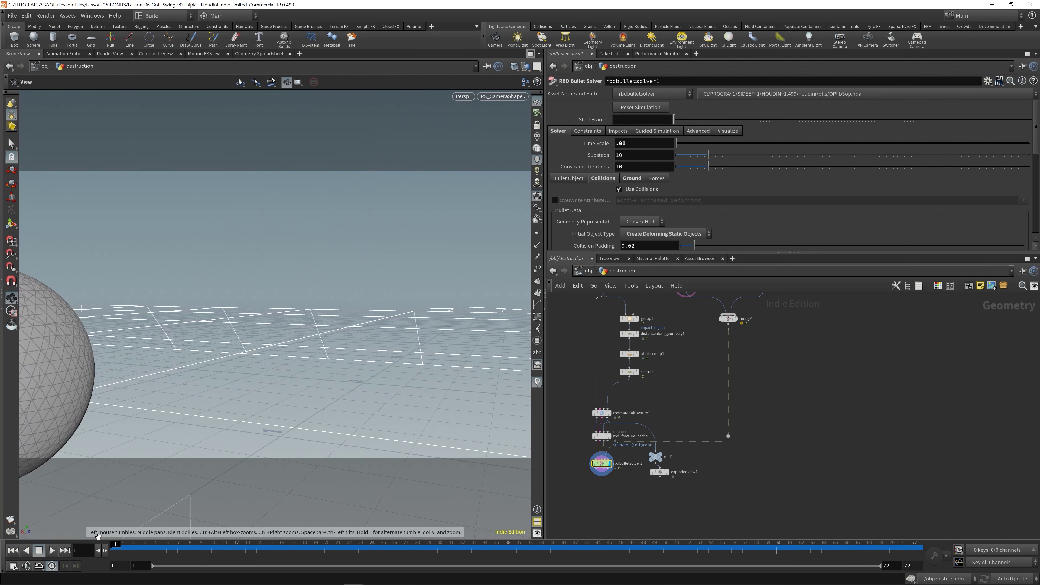
Replay the simulation from frame 1 in a free perspective view and stop at frame 31 to examine the fragments.
drag(355, 360, 306, 330)
right_drag(307, 330, 261, 385)
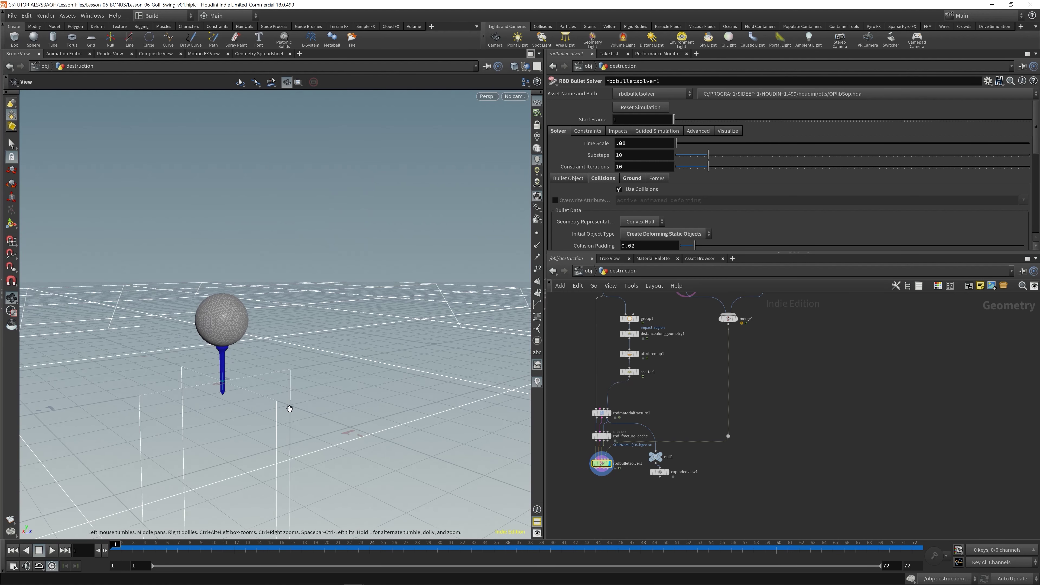
mouse_move(118, 547)
mouse_down()
mouse_move(292, 548)
mouse_move(110, 547)
mouse_up()
click(49, 549)
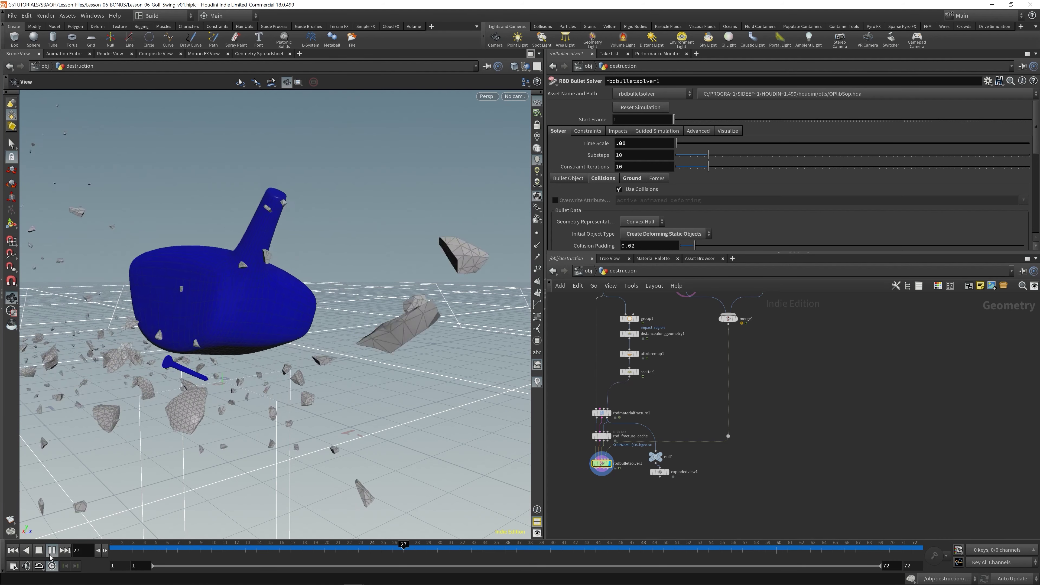
middle_drag(179, 387, 248, 344)
drag(249, 343, 204, 355)
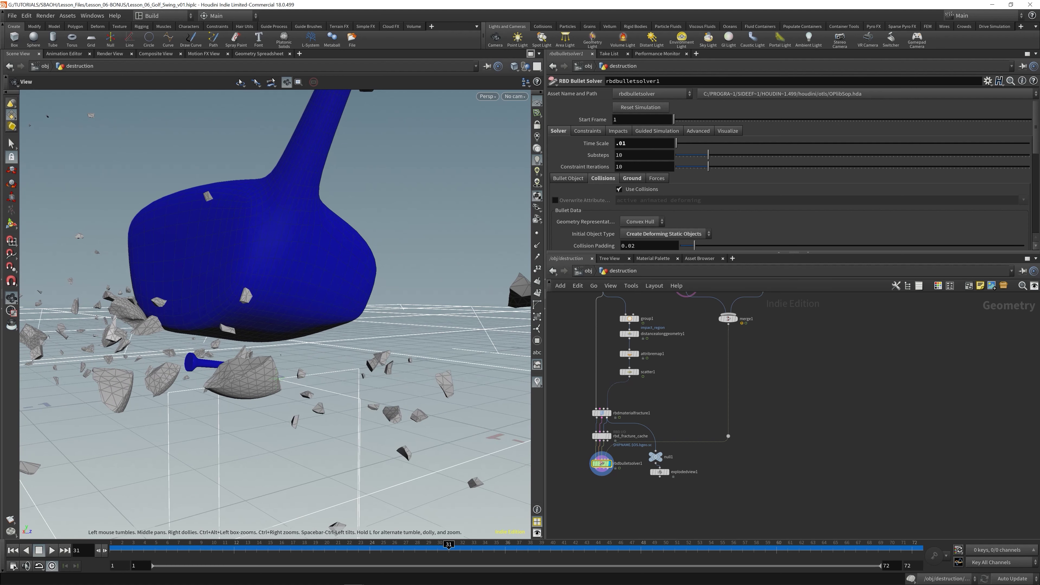
Save the scene and bring the rbdbulletsolver1 node into closer view in the network.
key(ctrl+s)
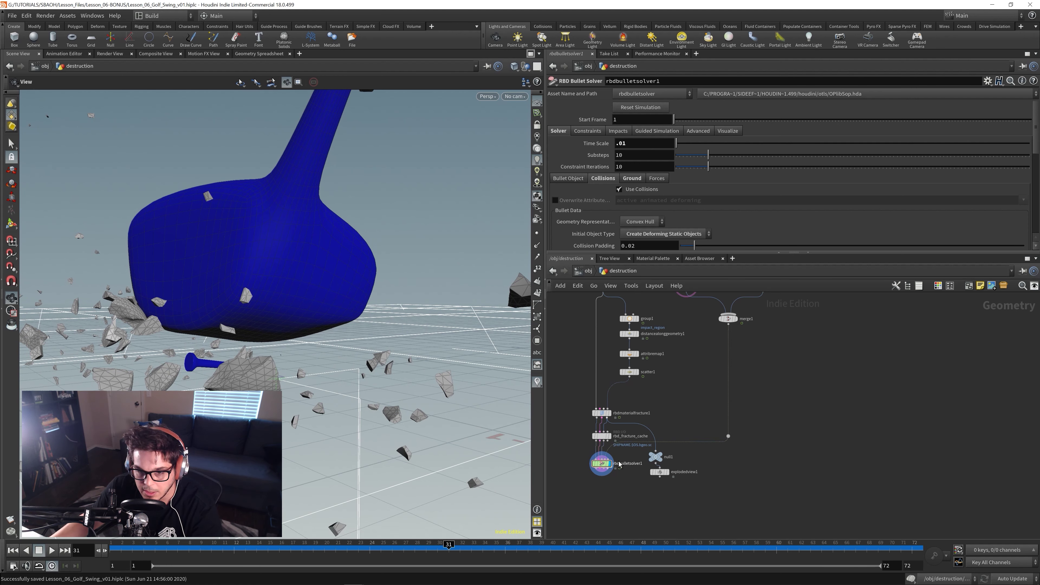
scroll(659, 477, up, 3)
middle_drag(602, 494, 658, 501)
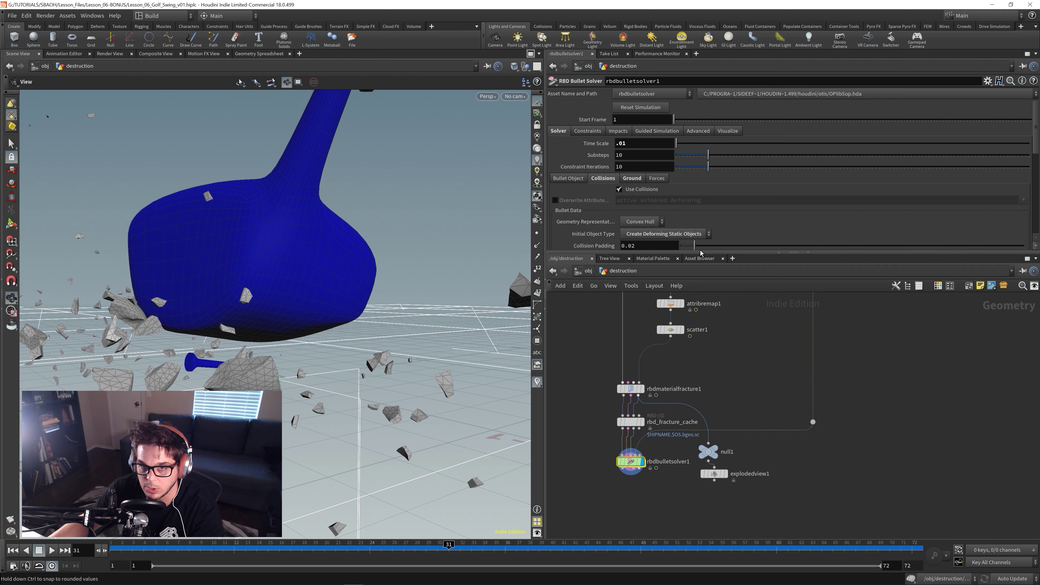
Enable Add Drag in the forces of the RBD Bullet Solver.
click(656, 179)
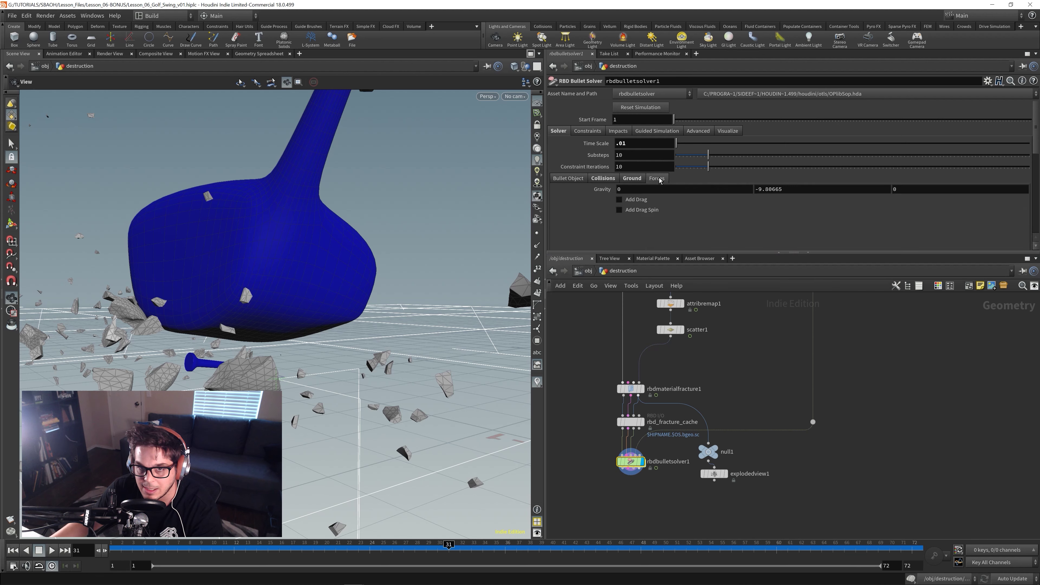
click(619, 200)
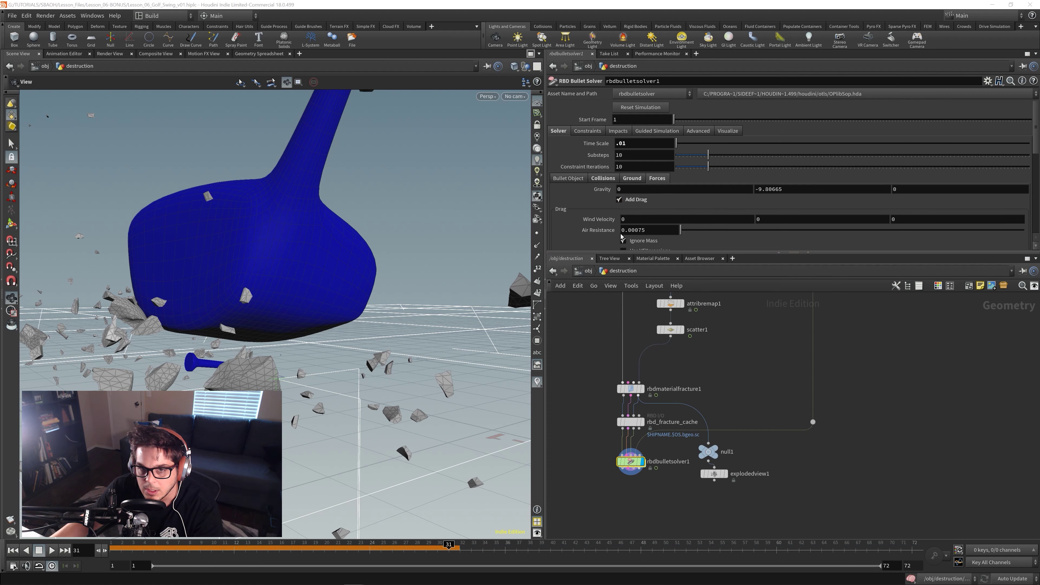
scroll(598, 232, down, 1)
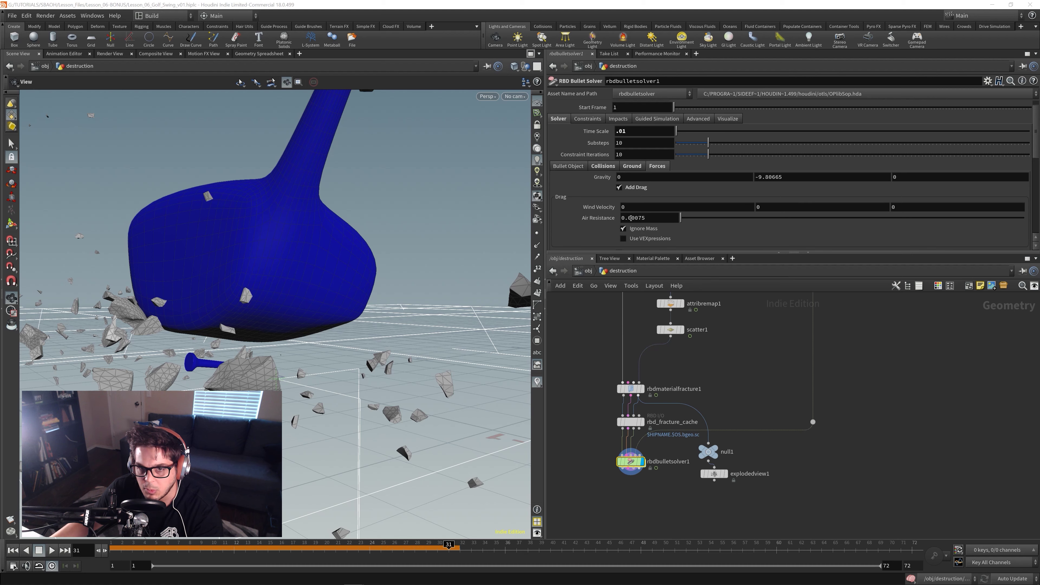
click(629, 218)
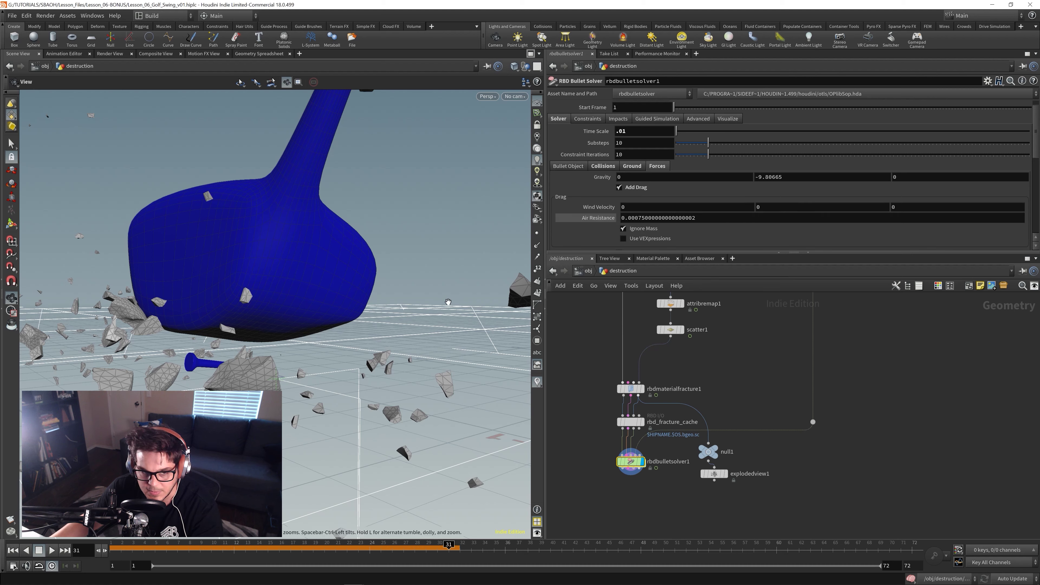
Replay the simulation from frame 1 and stop at frame 33 to check how the fragments move with drag enabled.
click(13, 550)
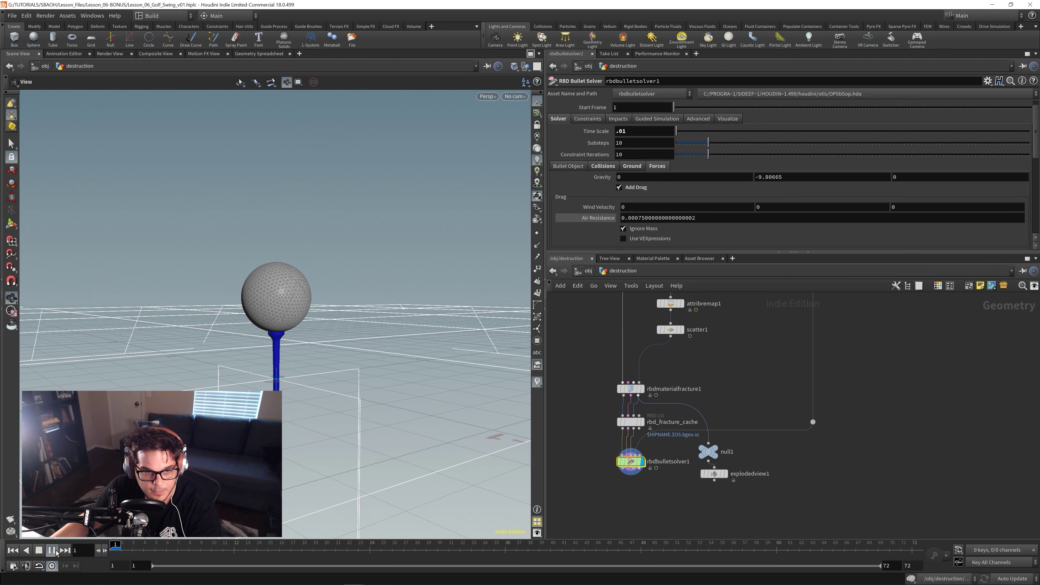
click(51, 550)
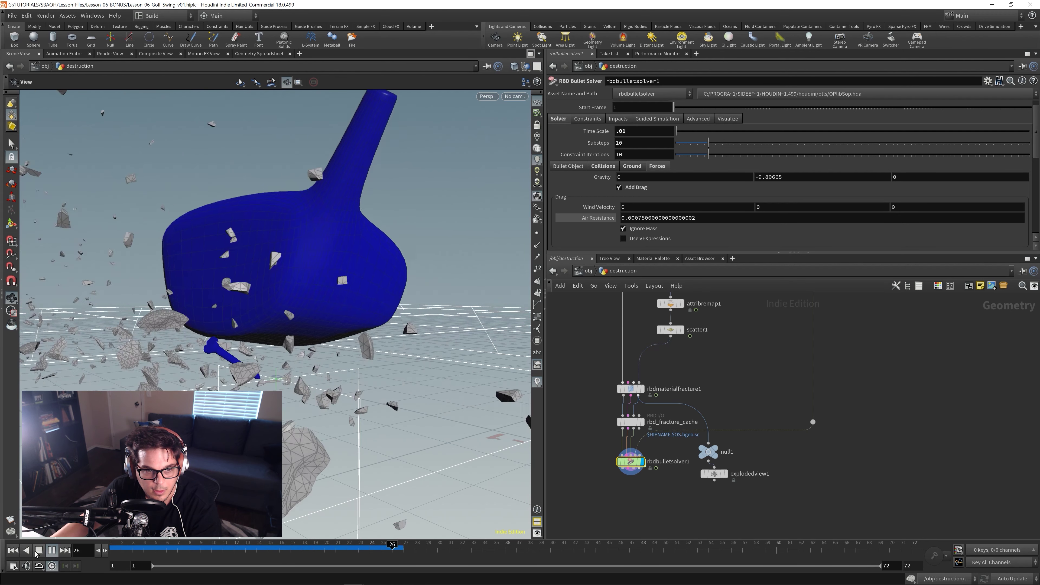
click(37, 550)
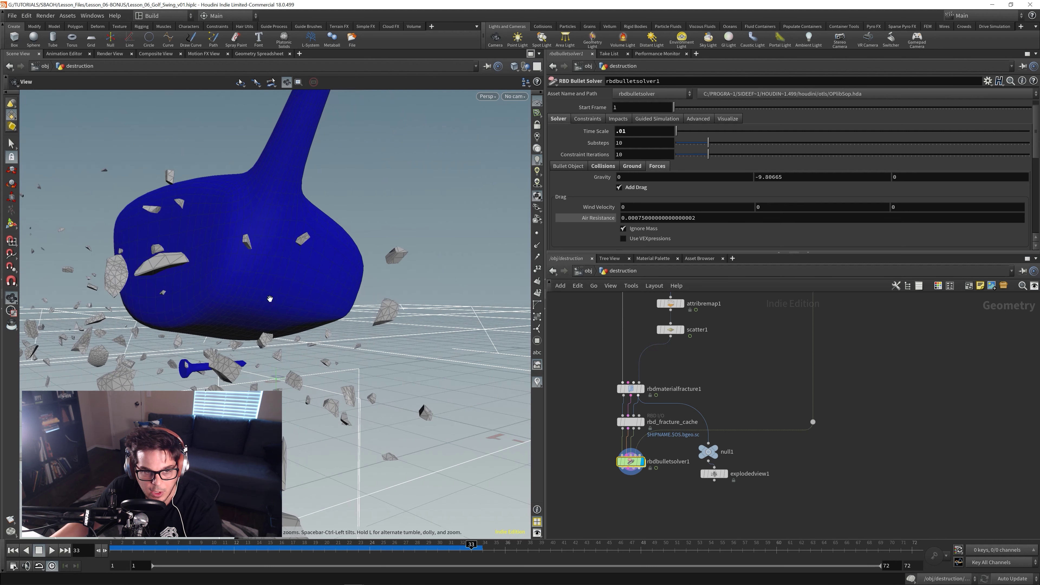
click(525, 66)
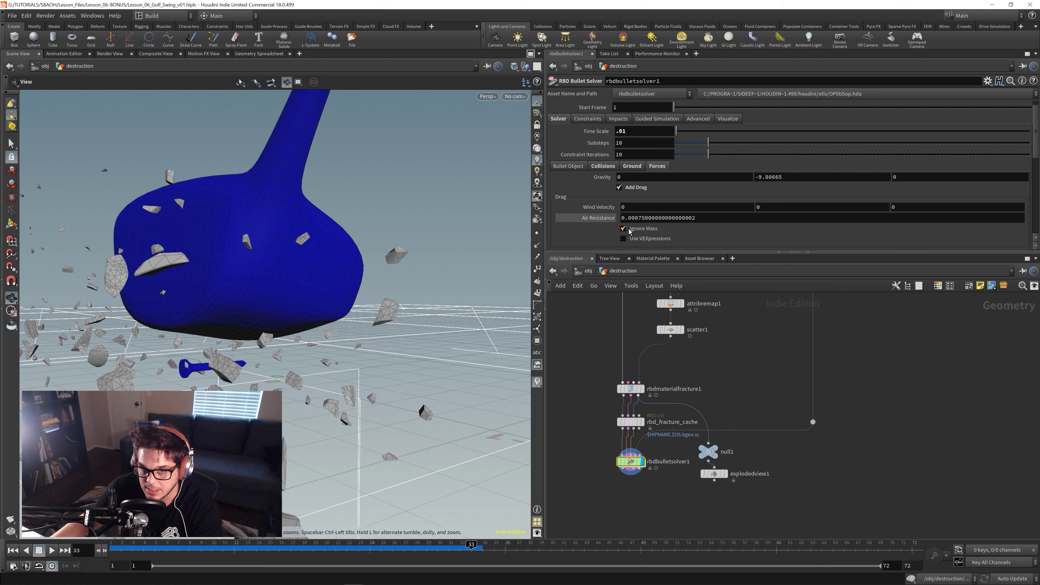
Set the drag's Air Resistance to 0.5 on the bullet solver and save the scene.
drag(698, 225, 814, 241)
text(.)
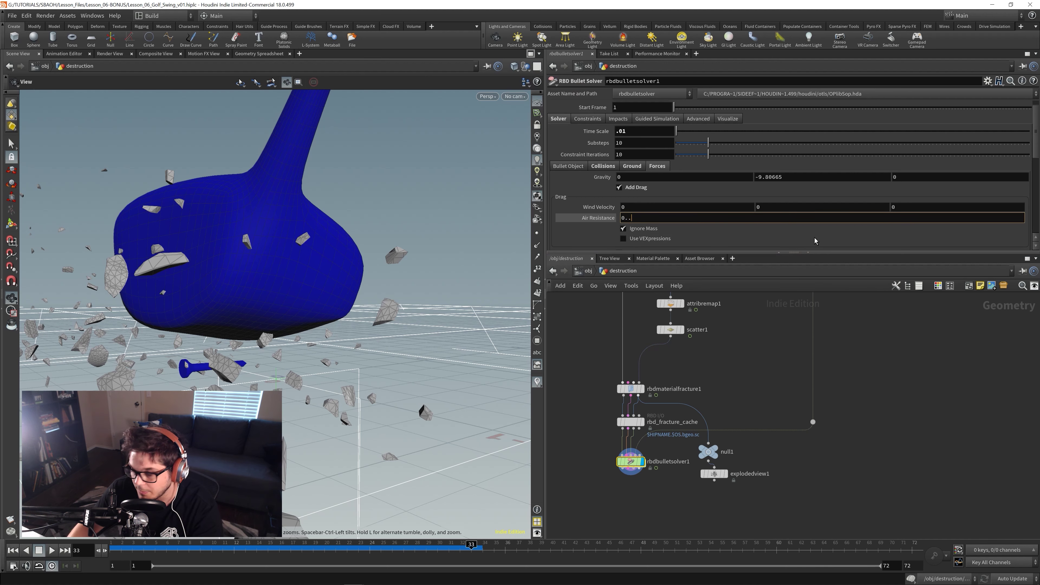
text(5)
key(ctrl+s)
key(Return)
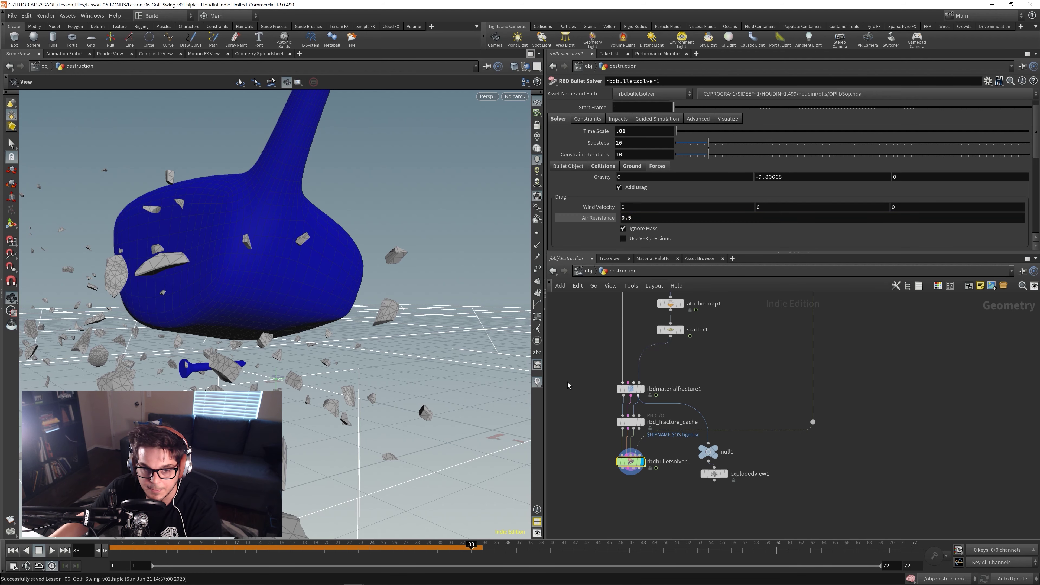
Play the simulation from frame 1 through the RS_CameraShape camera, replay the cached frames, and return to frame 1.
click(12, 549)
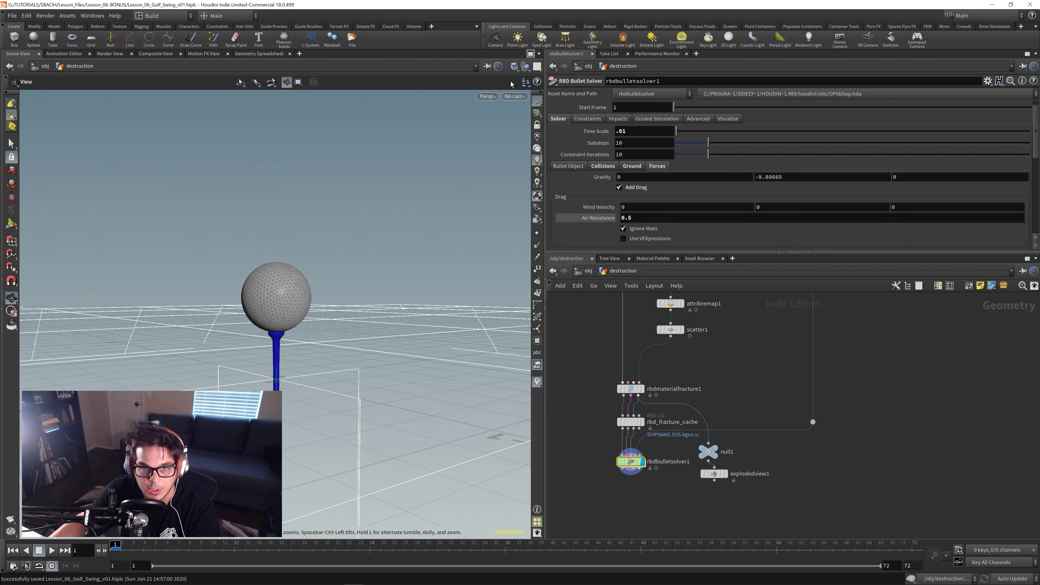
click(515, 96)
click(522, 142)
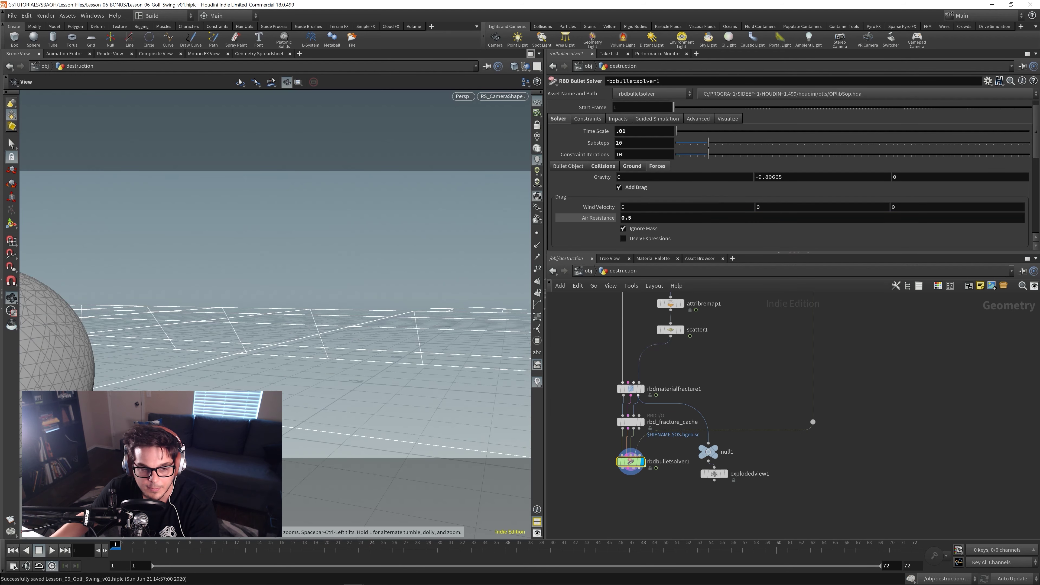
click(52, 550)
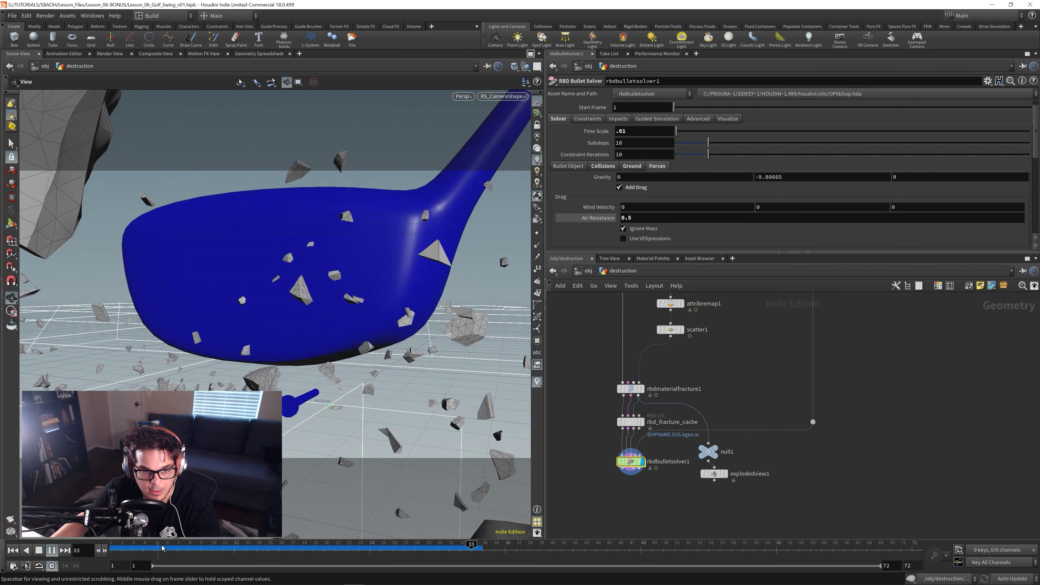
click(14, 550)
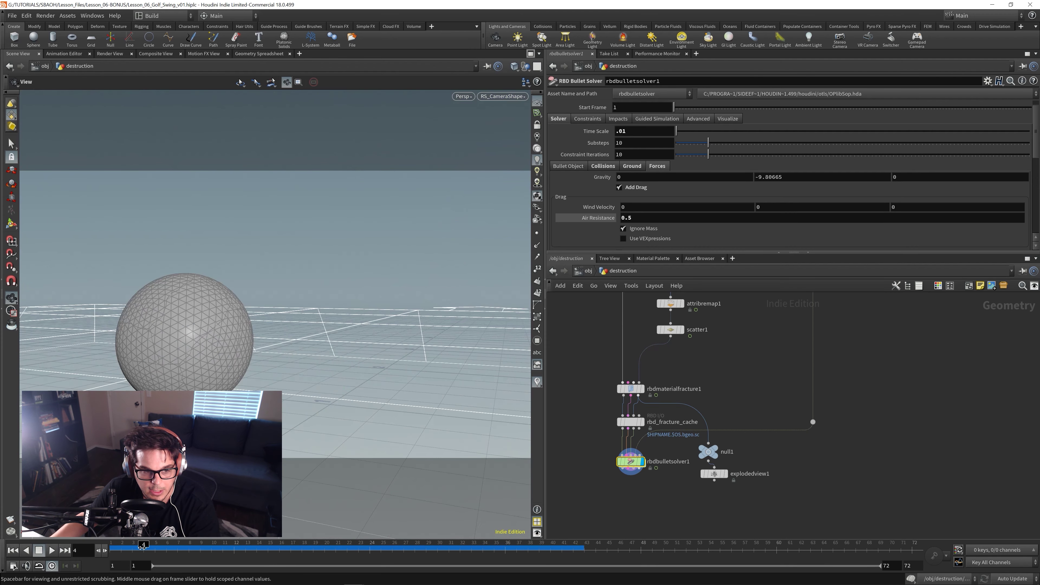
click(50, 550)
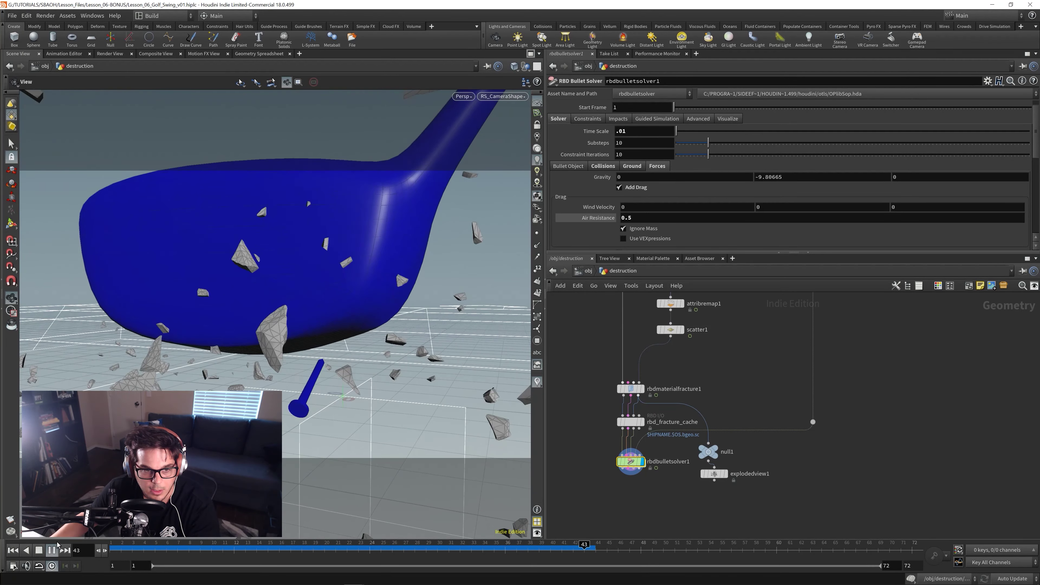
drag(111, 544, 4, 529)
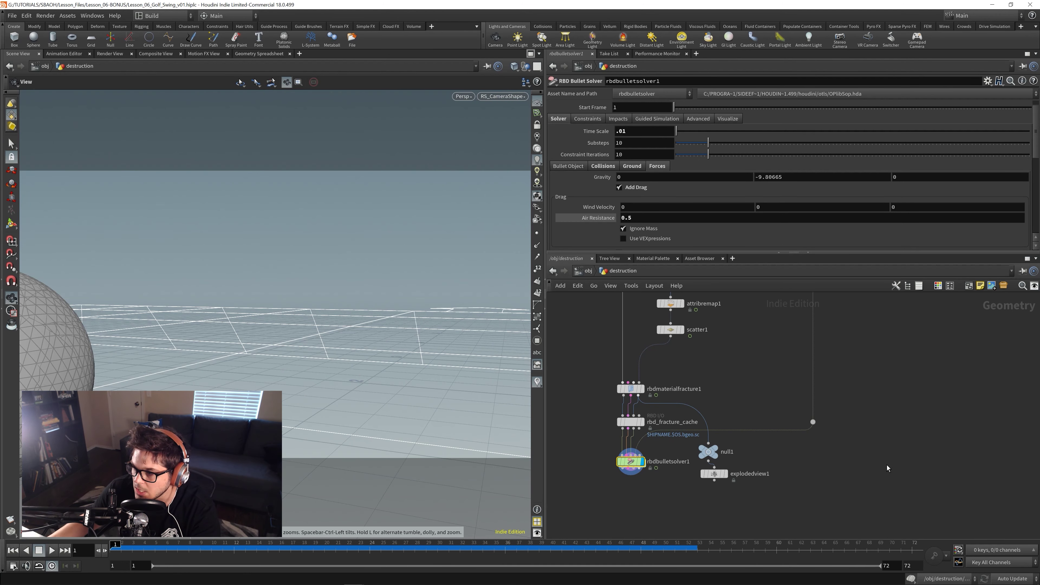
Review the rbd_fracture_cache settings and identify the output connectors of rbdbulletsolver1.
middle_drag(636, 504, 641, 459)
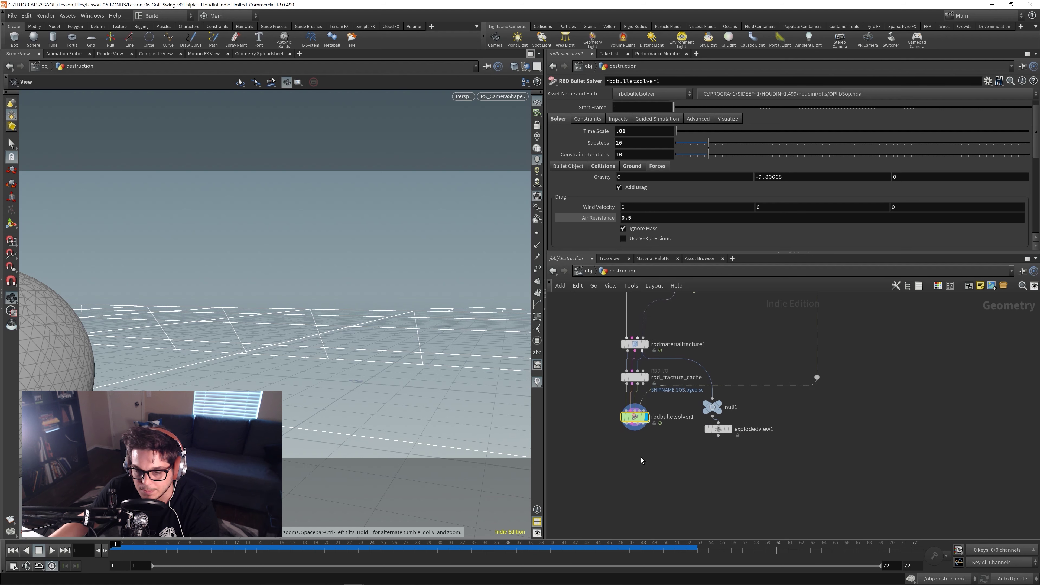
click(631, 460)
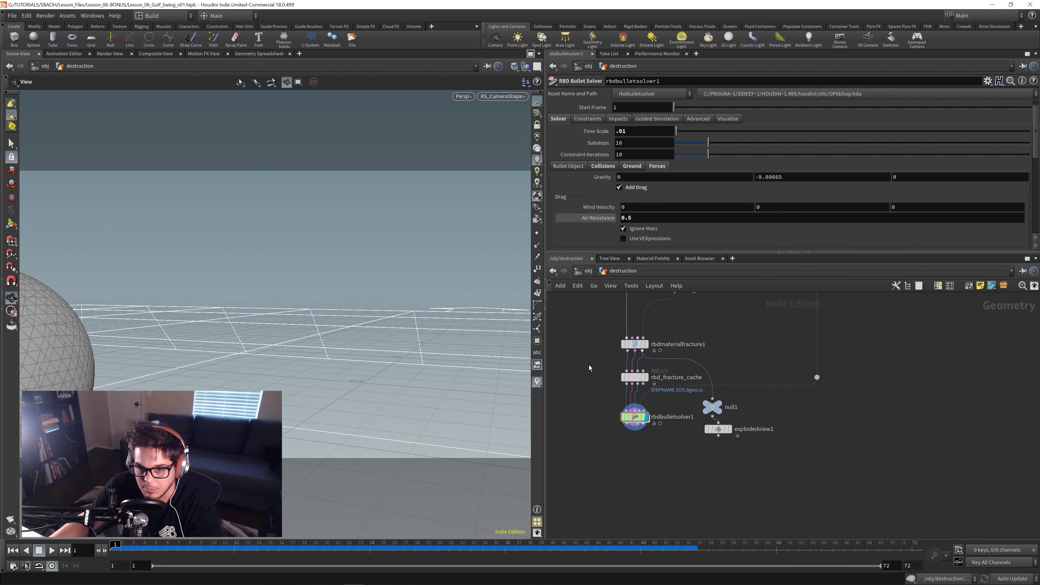
click(635, 378)
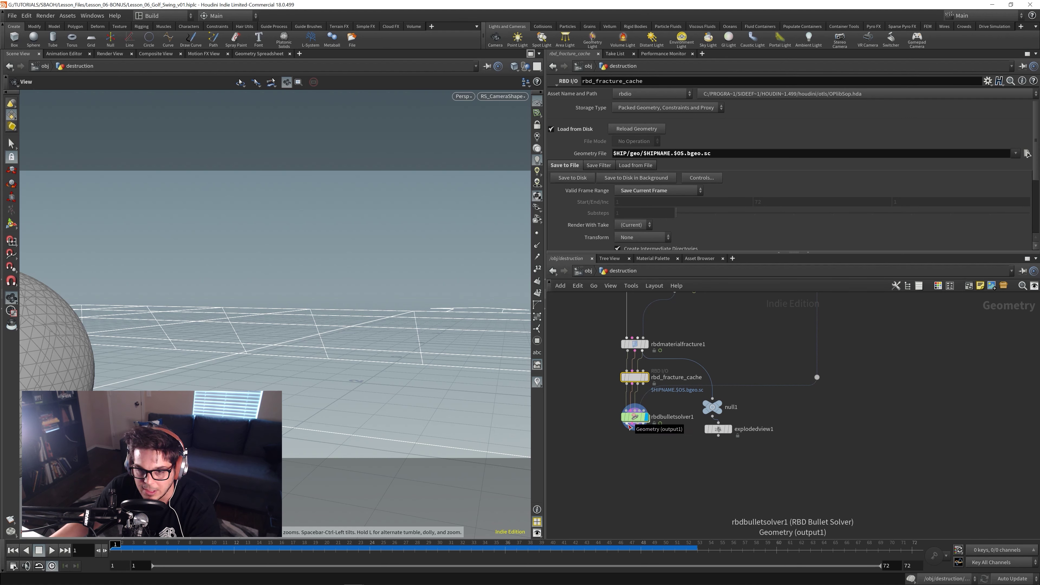
click(635, 417)
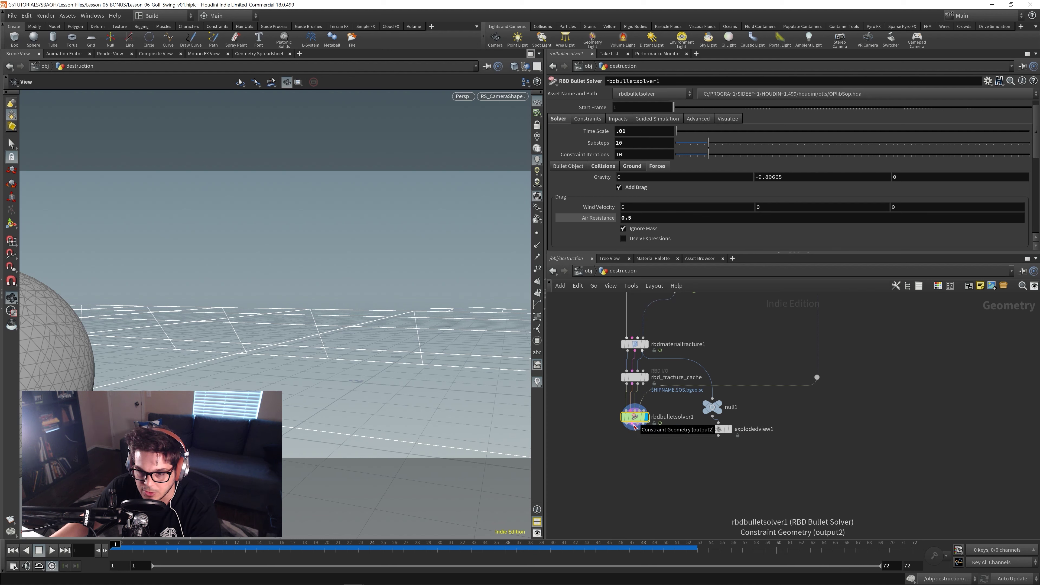
mouse_move(636, 427)
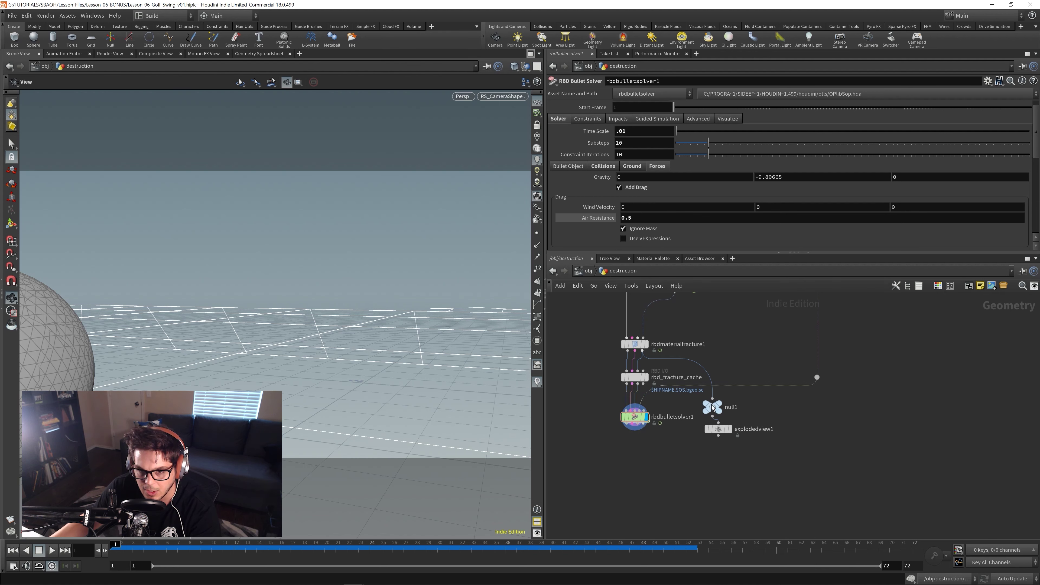
Detach null1 from the explodedview1 branch, wire rbdbulletsolver1's fourth output into it, display it in a free perspective view, and save.
drag(722, 431, 748, 447)
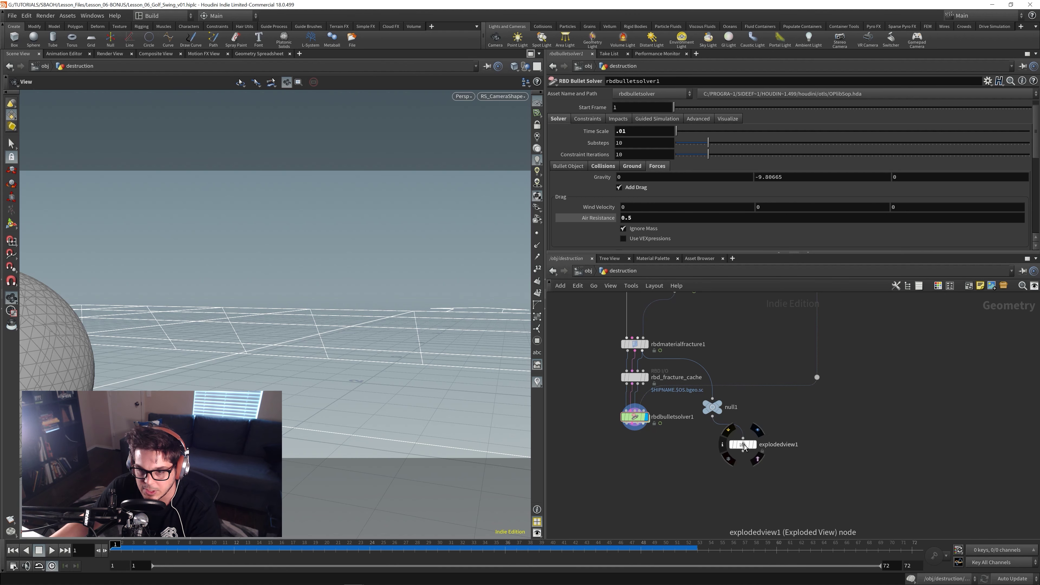
drag(717, 411, 673, 467)
drag(643, 426, 668, 457)
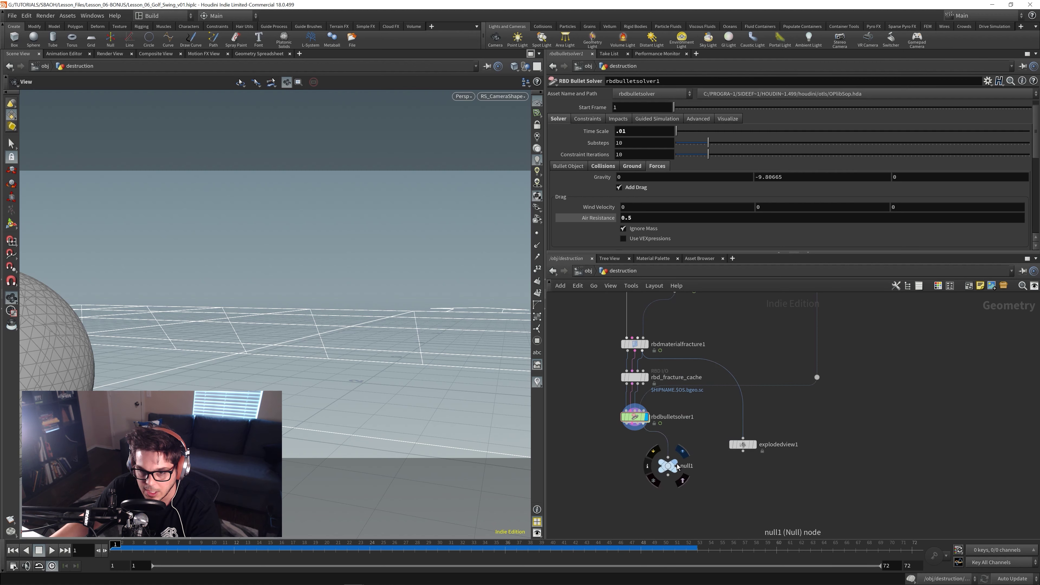
click(667, 465)
drag(149, 359, 230, 340)
key(ctrl+s)
Split the viewport pane into upper and lower halves and show a Geometry Spreadsheet in the lower one.
click(538, 53)
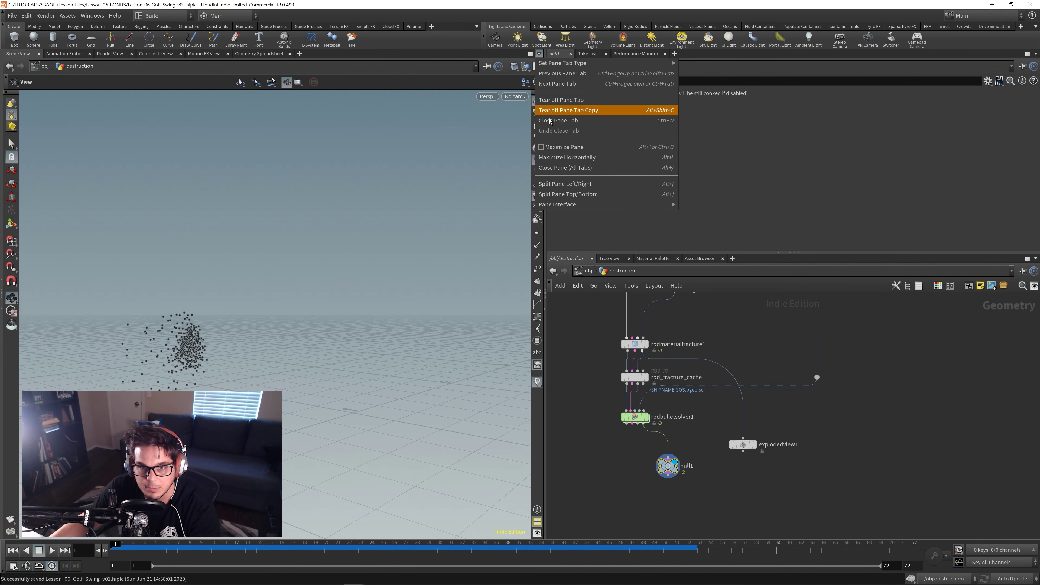
click(566, 194)
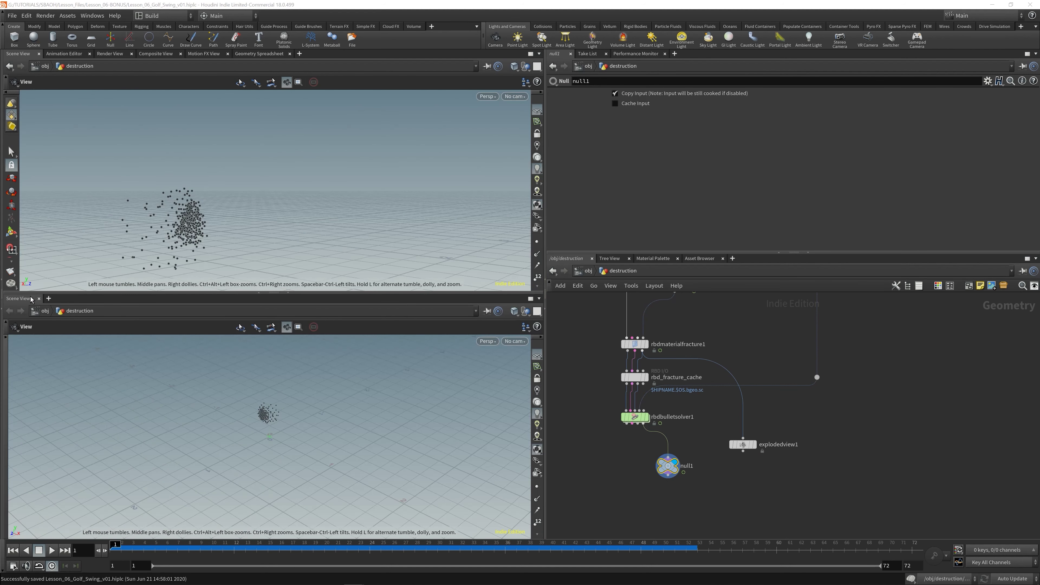
click(49, 298)
mouse_move(55, 404)
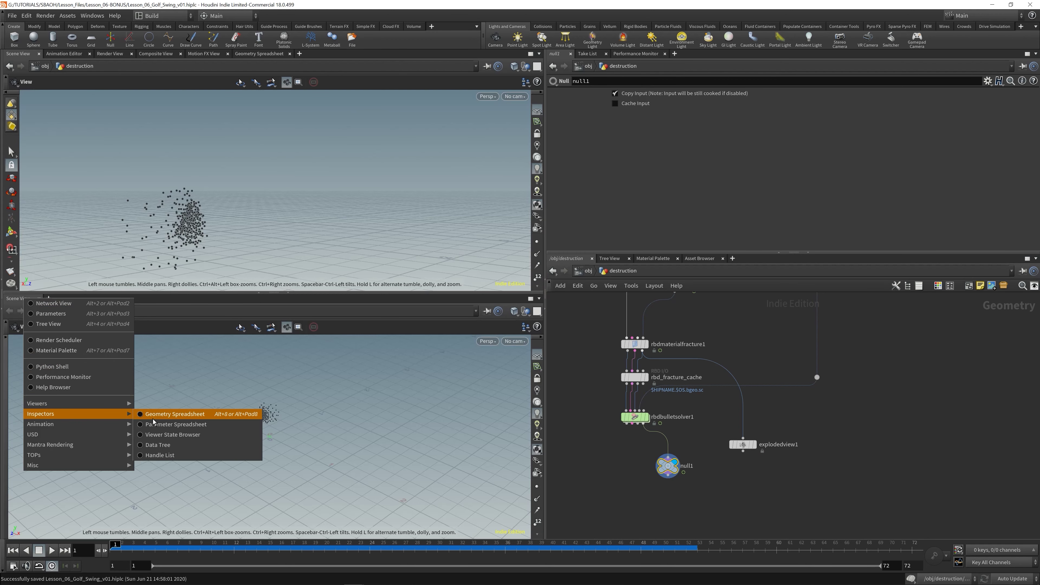
click(198, 440)
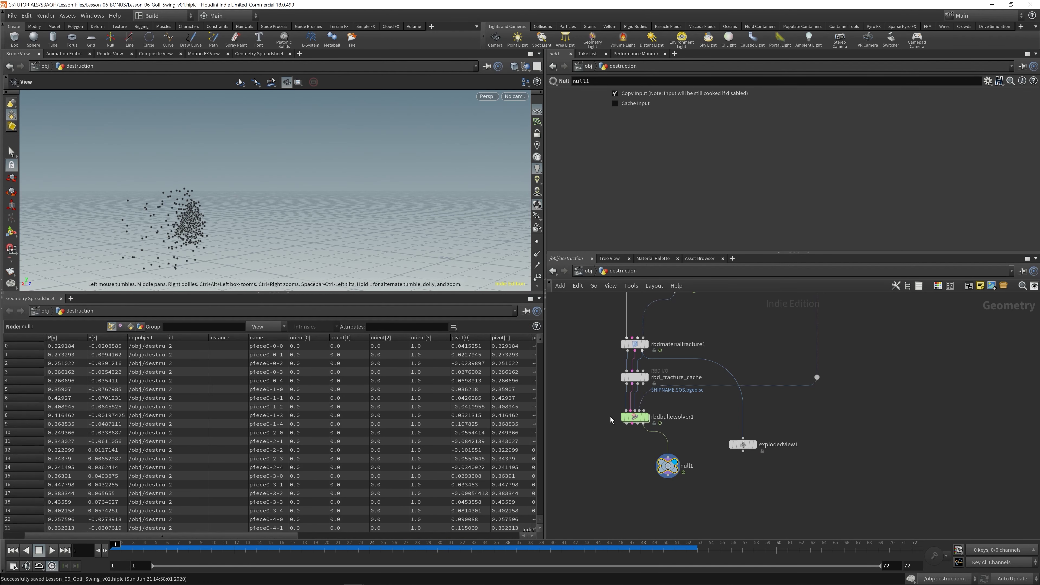
Compare the point attributes of rbdbulletsolver1 and null1 in the spreadsheet, and inspect null1's point cloud up close.
click(669, 425)
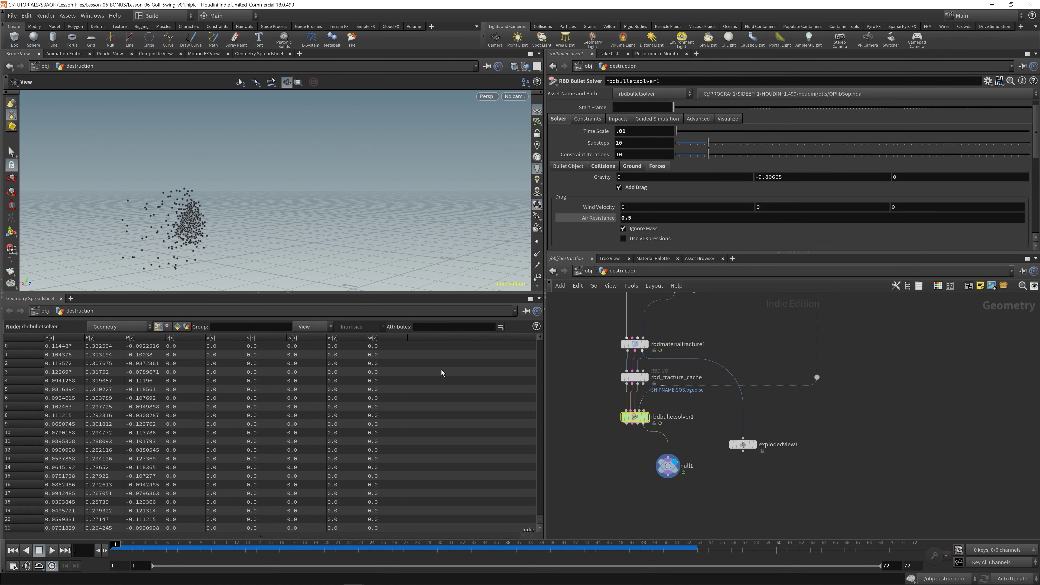
click(667, 466)
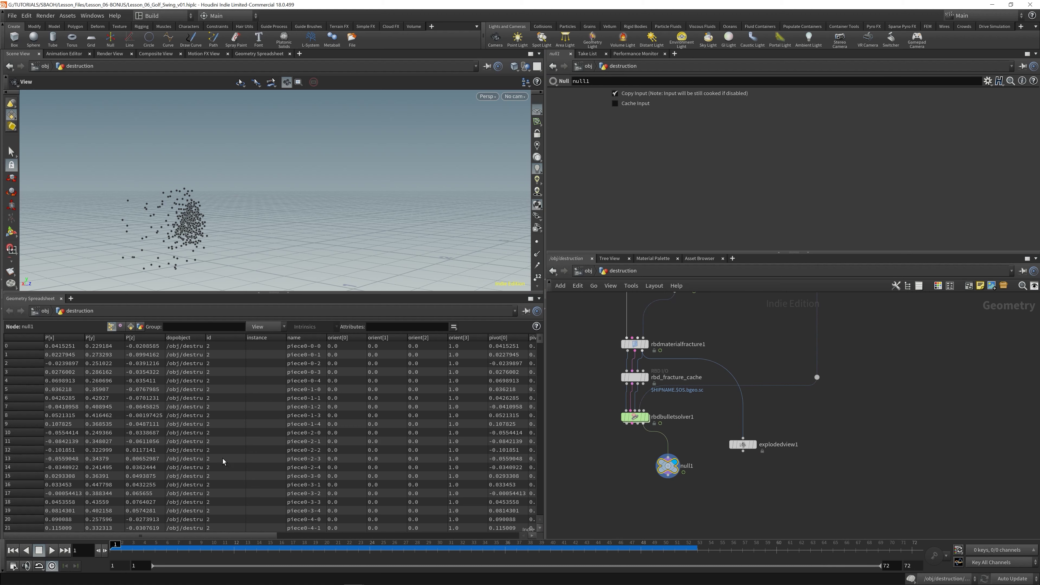
drag(207, 535, 266, 492)
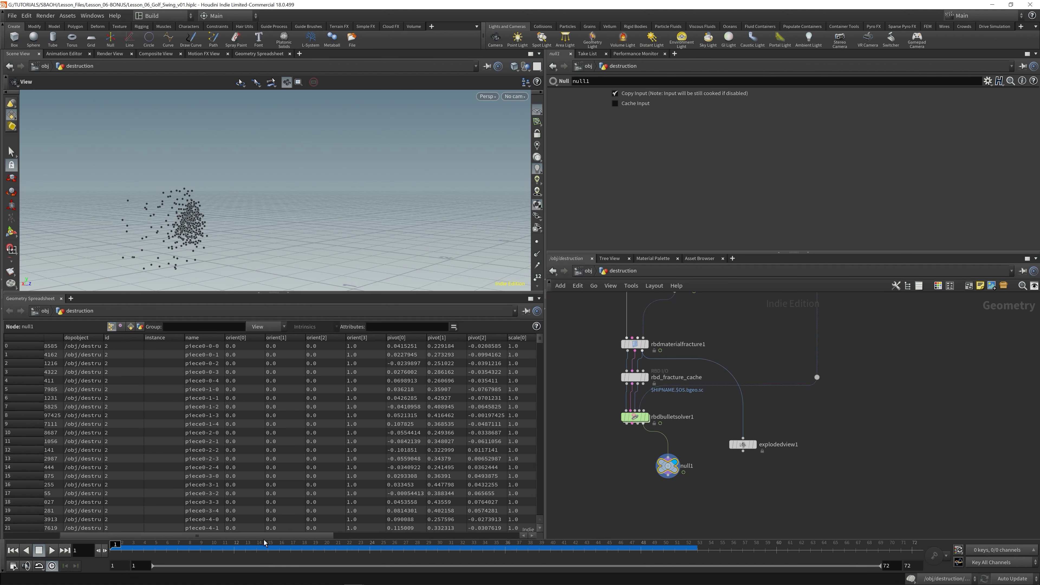
drag(226, 534, 74, 532)
scroll(212, 285, up, 1)
scroll(294, 430, up, 3)
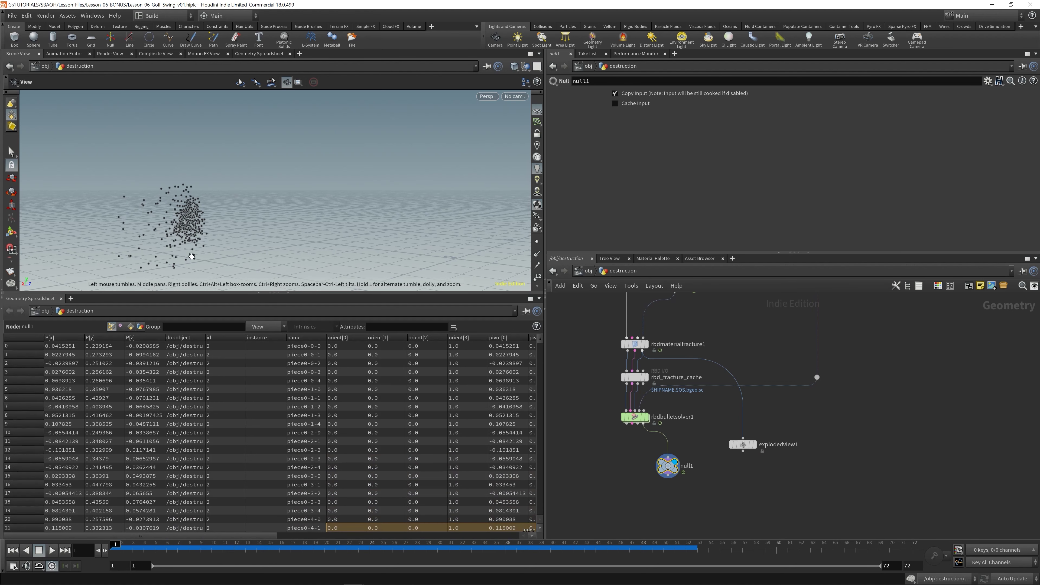
scroll(184, 233, up, 2)
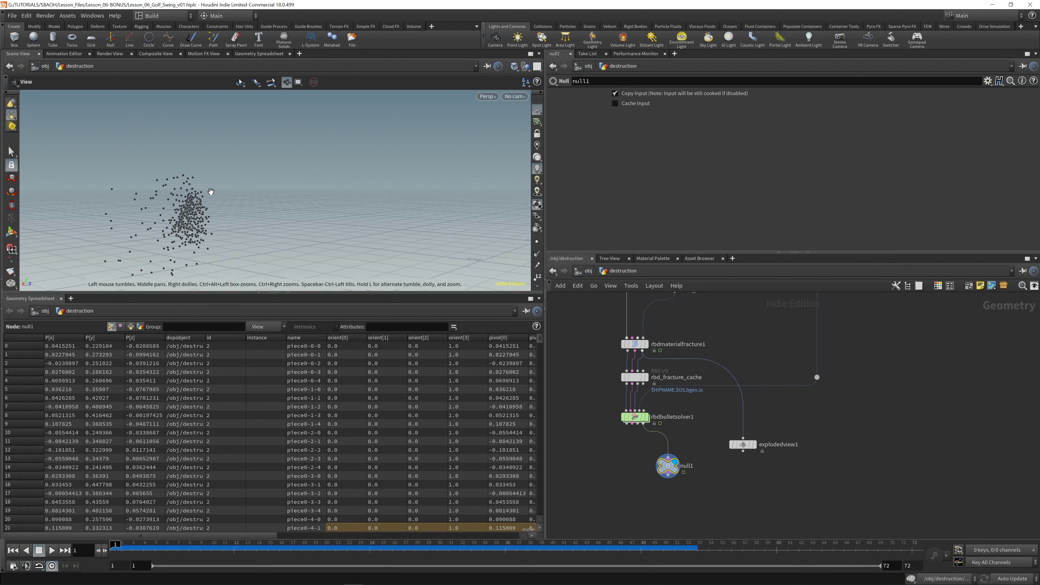
middle_drag(211, 219, 231, 215)
right_drag(198, 204, 292, 183)
drag(292, 184, 253, 209)
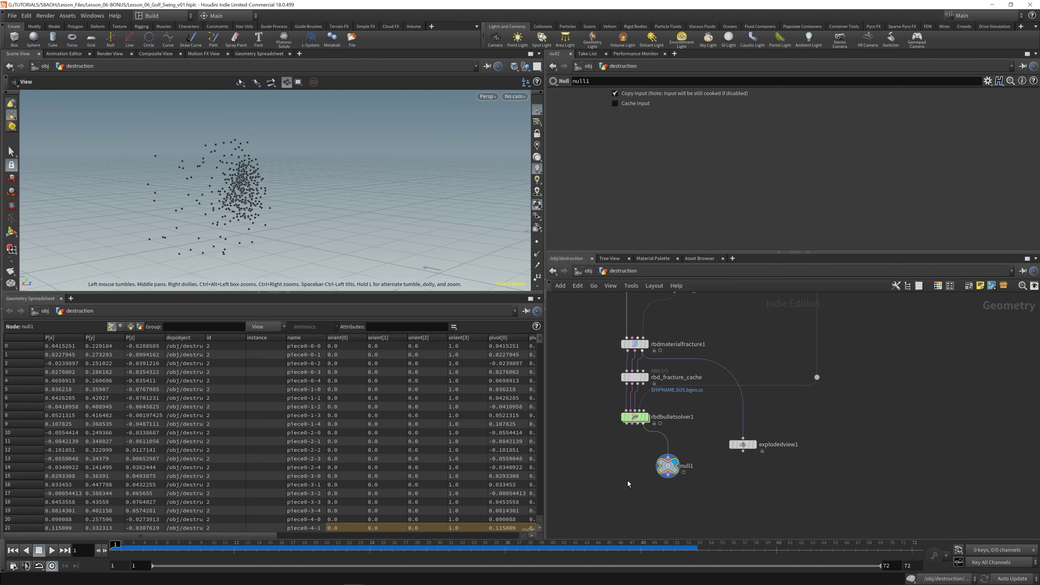
Rewire null1 to the first output of rbdbulletsolver1 and go to frame 11 to view the shattering ball.
drag(626, 424, 668, 457)
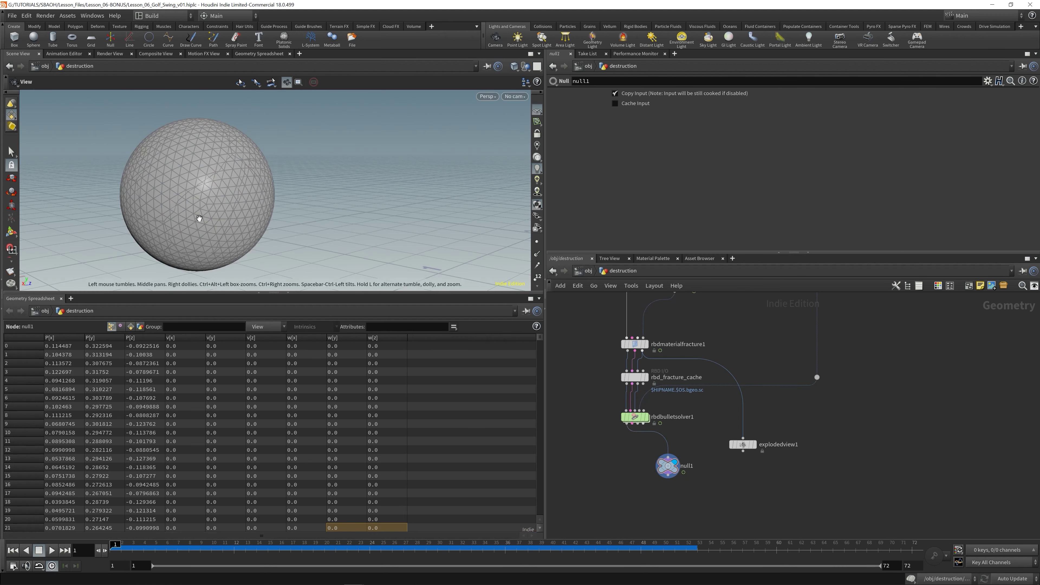
drag(200, 548, 222, 549)
drag(229, 153, 237, 197)
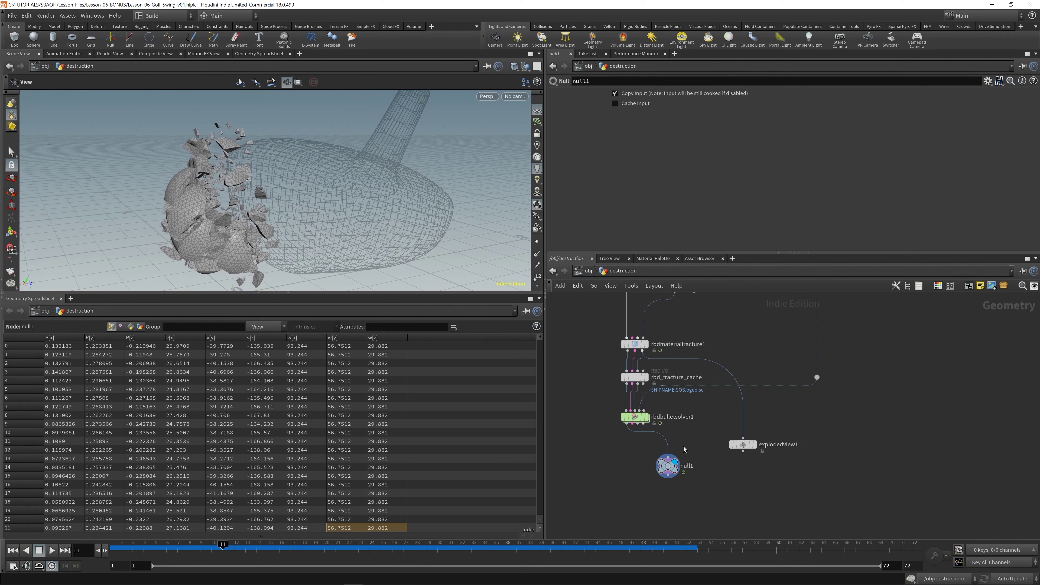
Rewire null1 to the fourth output of rbdbulletsolver1 and add a Transform Pieces node below the solver.
drag(643, 424, 667, 458)
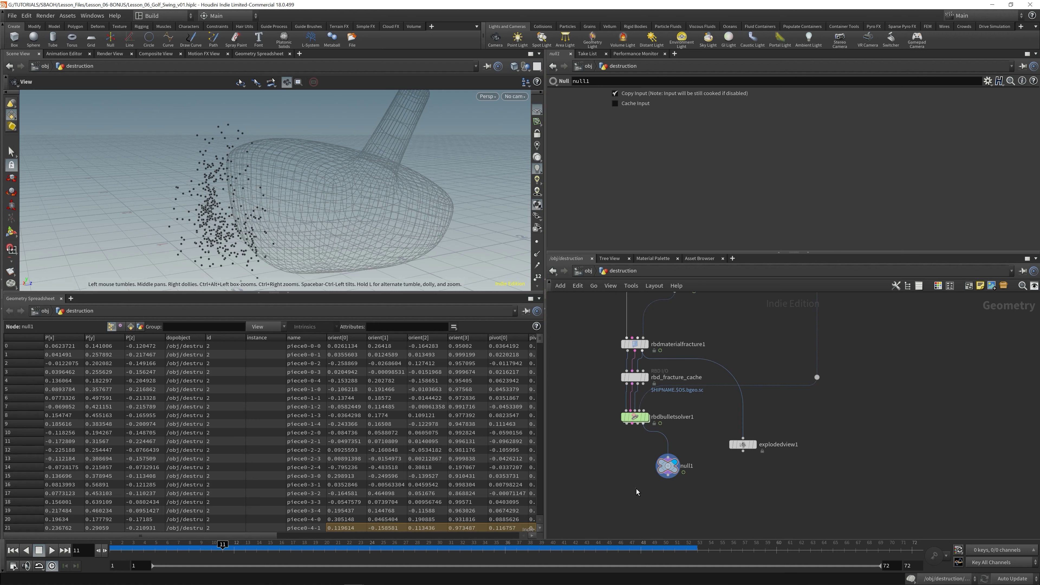
key(Tab)
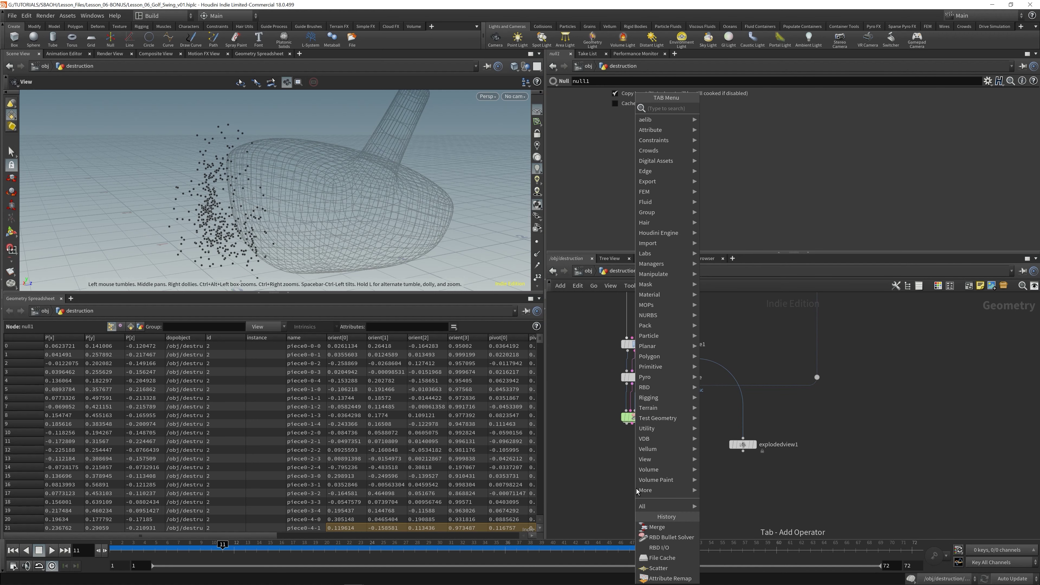
text(transformpie)
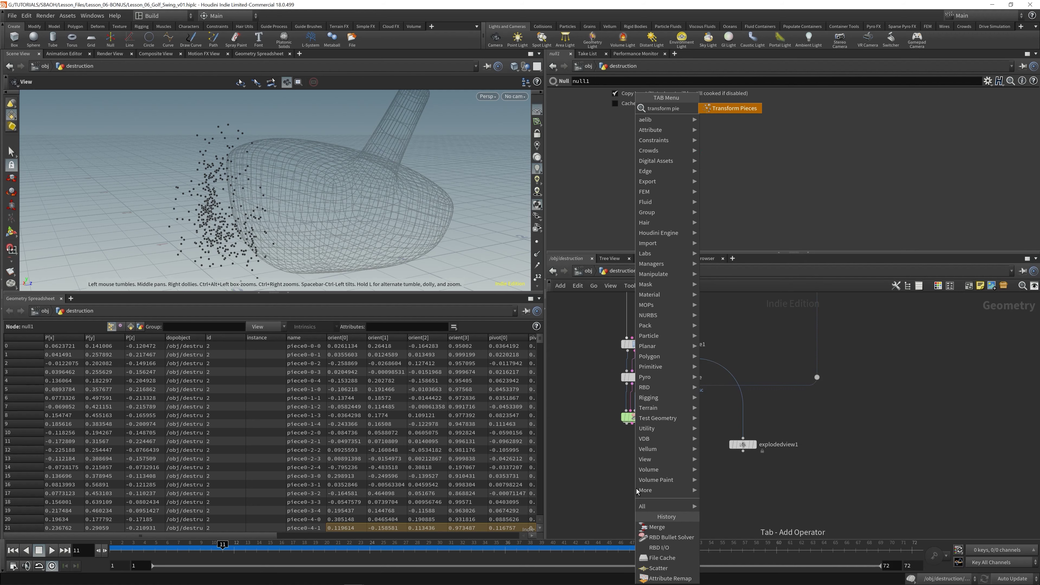
key(Return)
click(597, 454)
drag(597, 457, 607, 490)
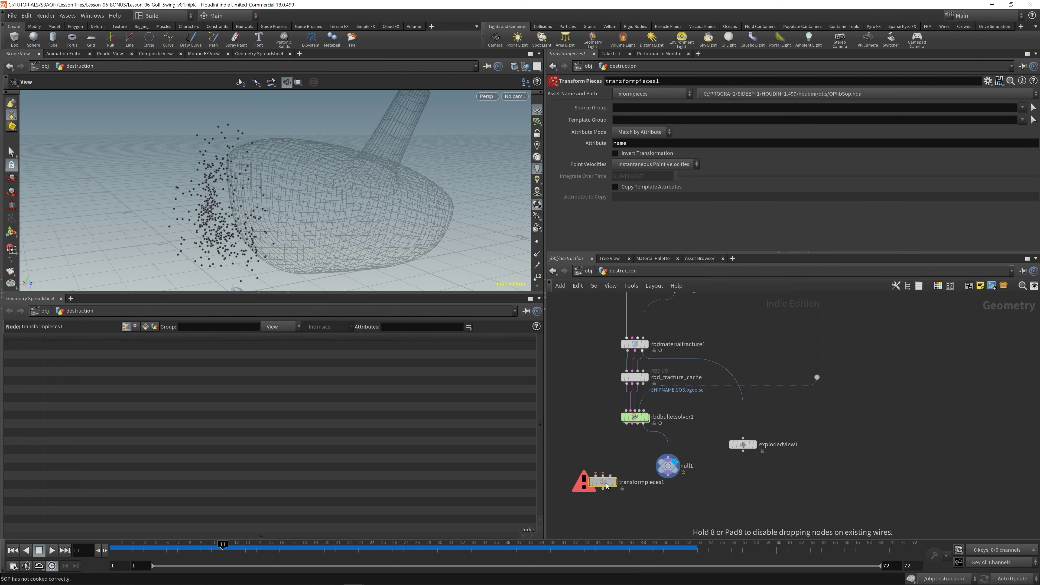
Wire null1 into transformpieces1 as template points and rbd_fracture_cache's first output as the geometry to transform, saving the scene.
drag(667, 467, 667, 453)
click(668, 461)
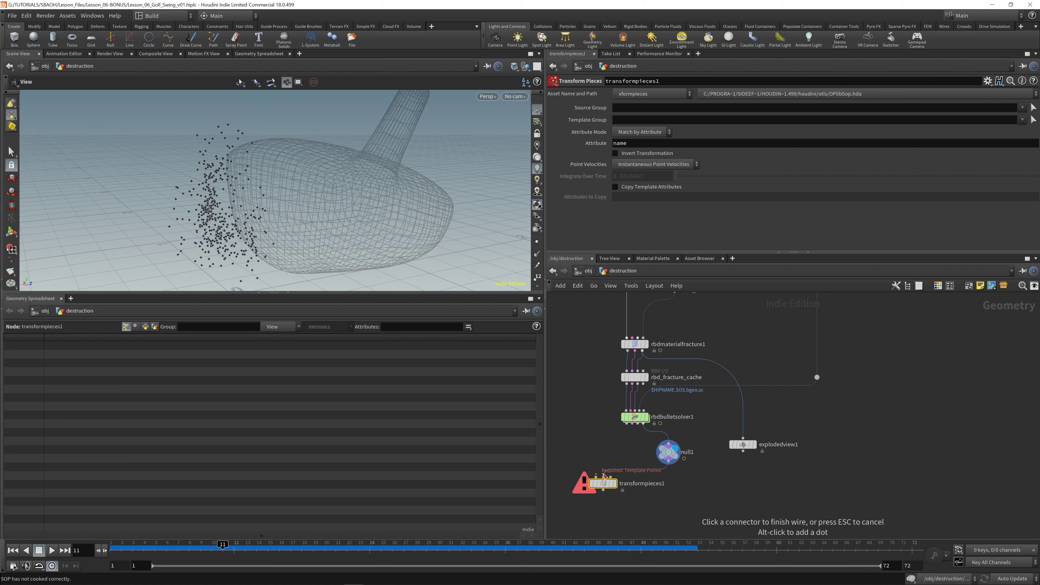
click(595, 477)
key(ctrl+s)
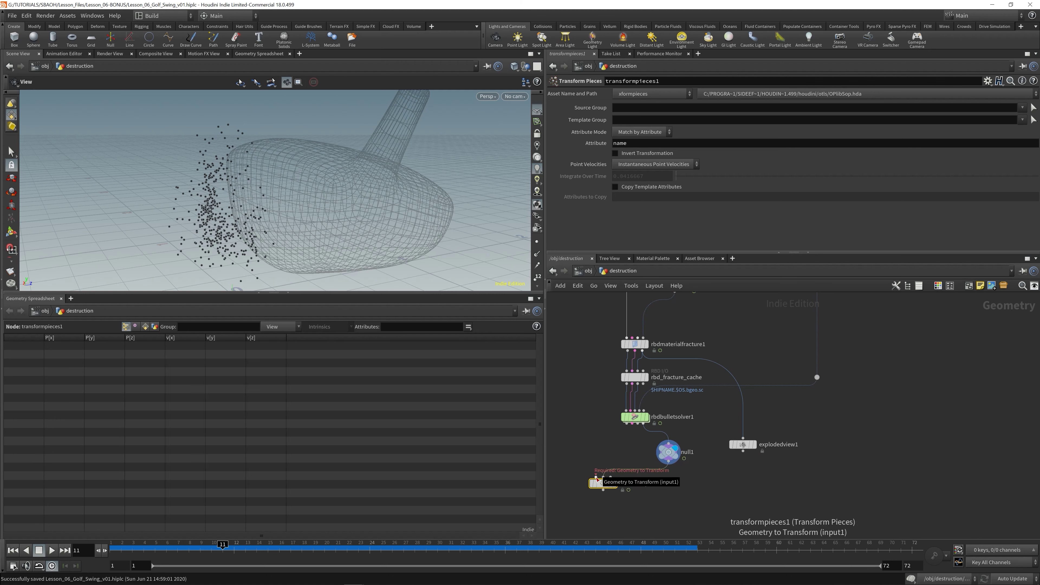
click(596, 476)
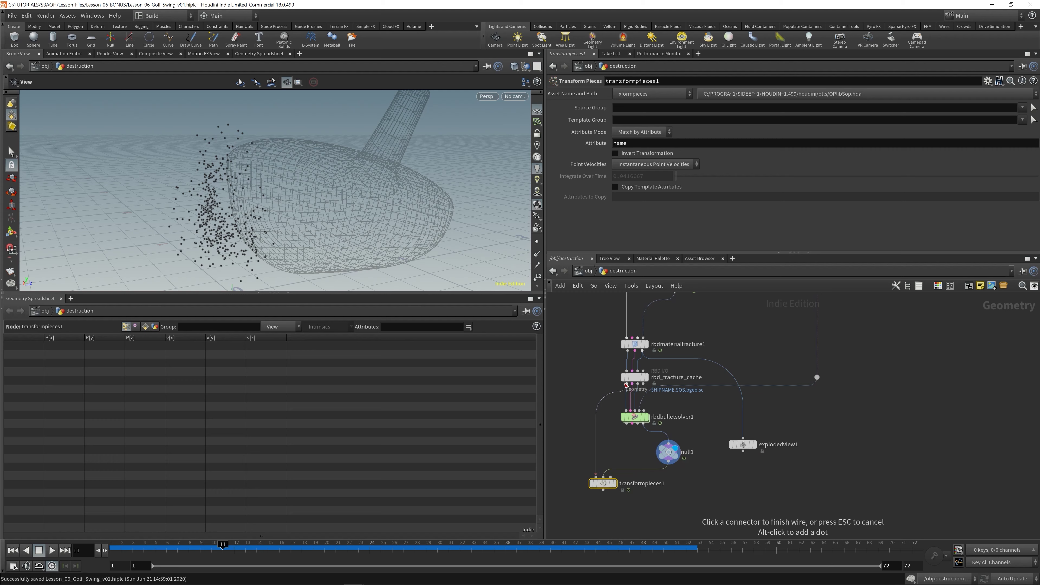
click(626, 385)
Compare the displayed results of rbd_fracture_cache, null1 and transformpieces1, and scrub the transformed pieces to frame 21.
click(646, 377)
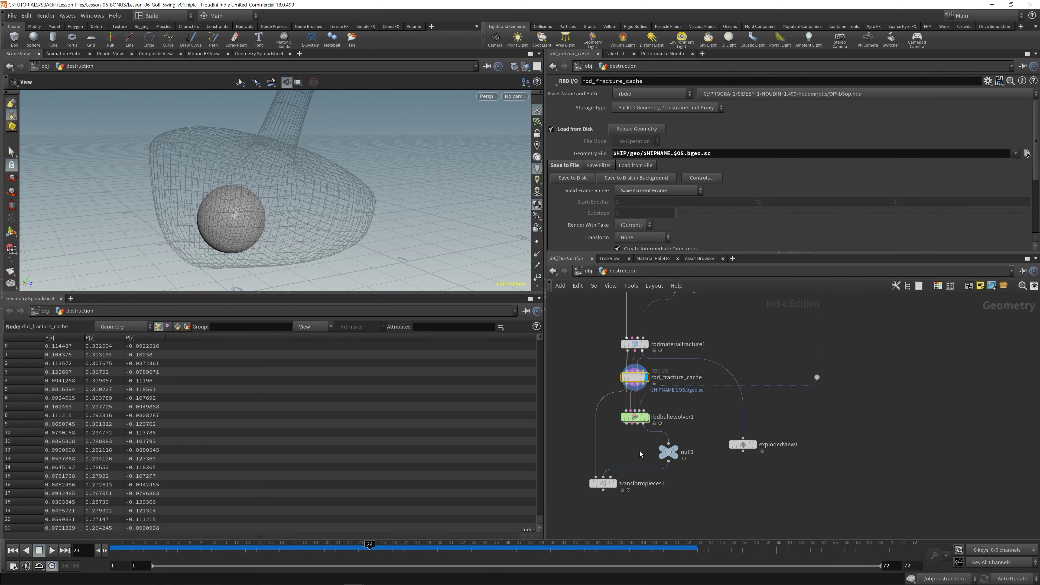
click(615, 485)
drag(225, 226, 245, 200)
click(674, 452)
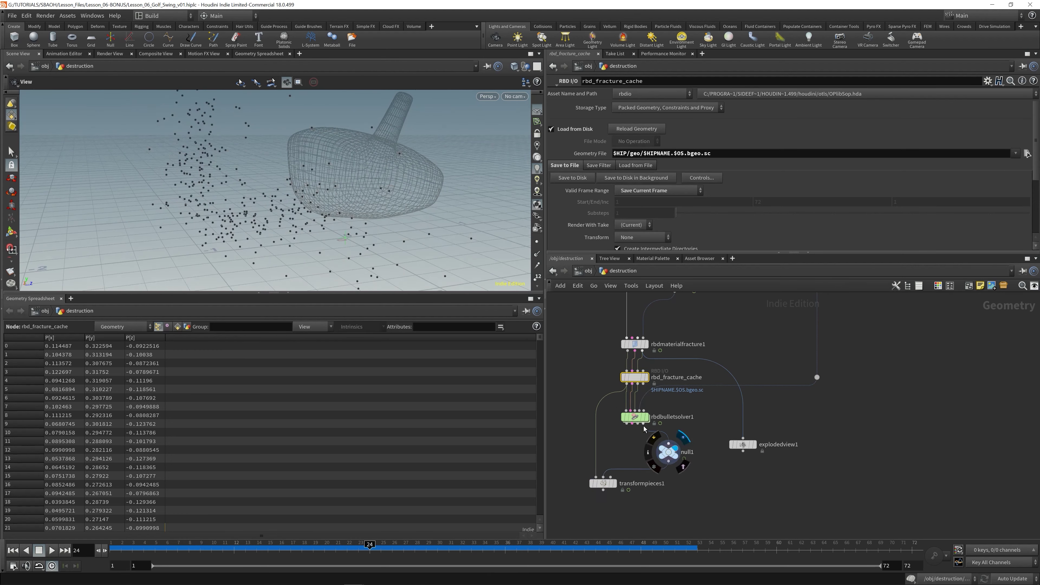
click(613, 483)
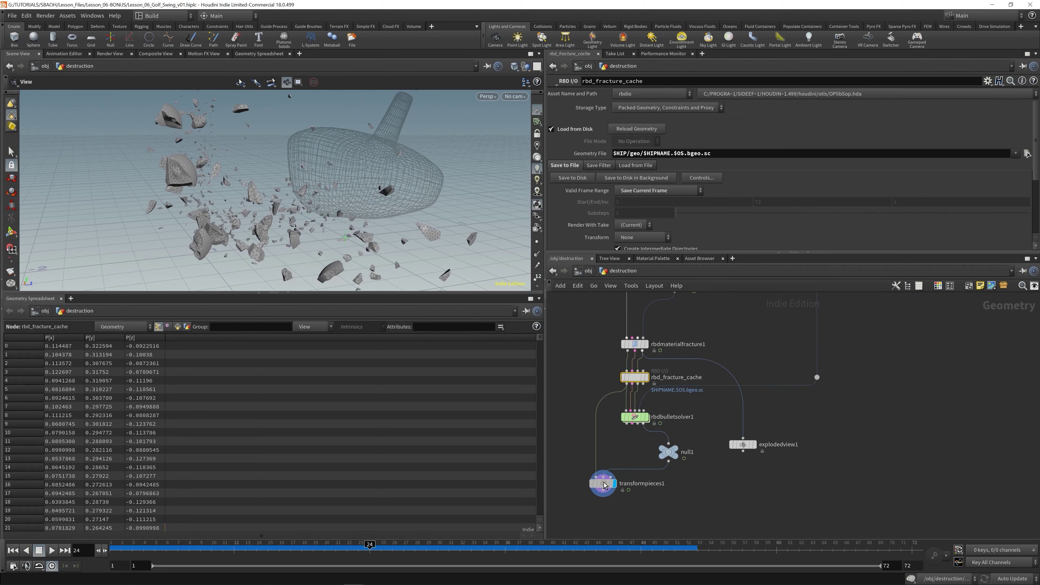
click(604, 483)
drag(166, 550, 336, 561)
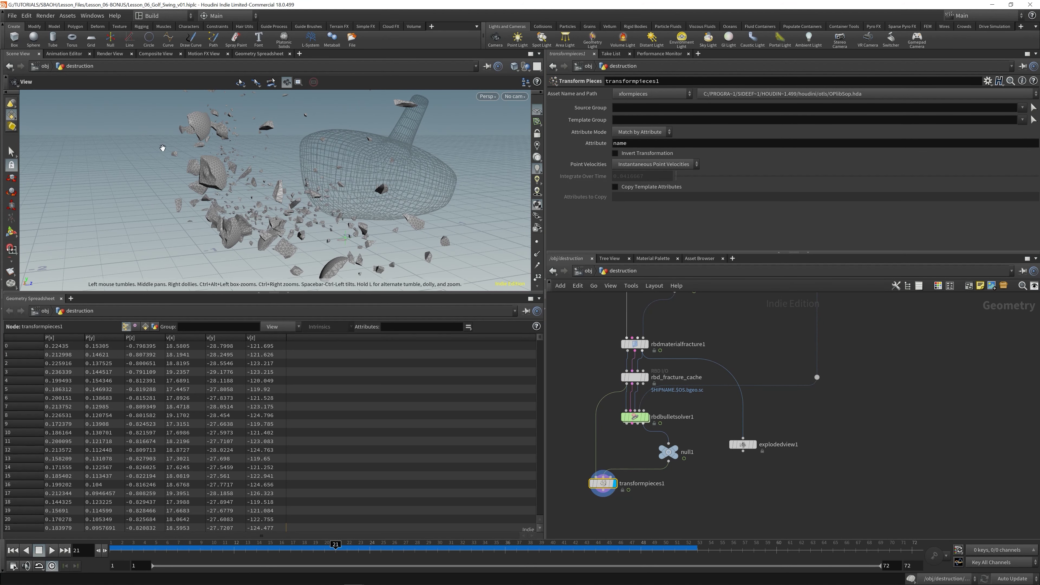
Add a File Cache node under null1, wire null1 into it, and display its points.
drag(601, 483, 596, 493)
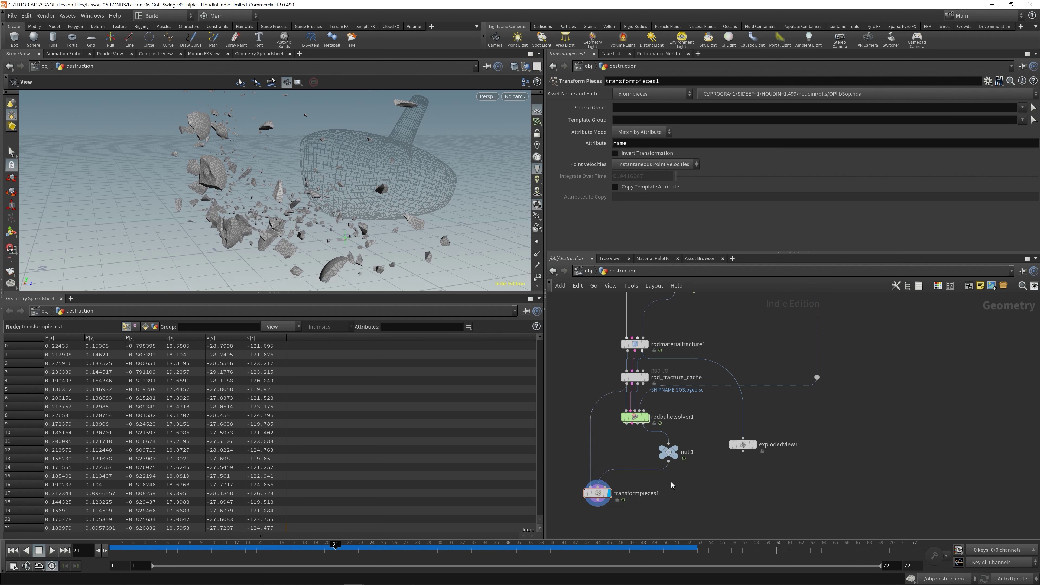
key(Tab)
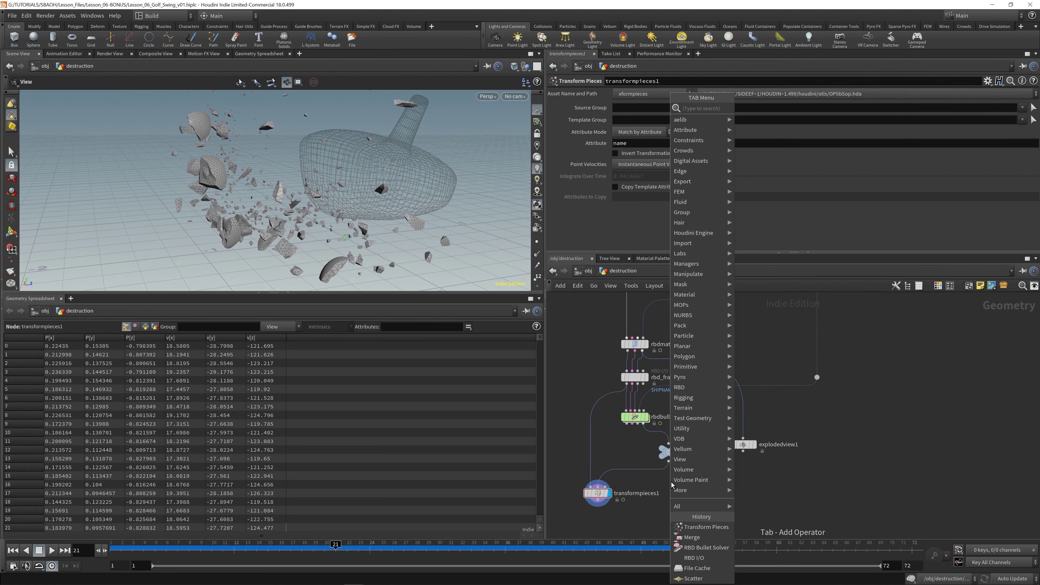
text(filecach)
key(Return)
click(671, 486)
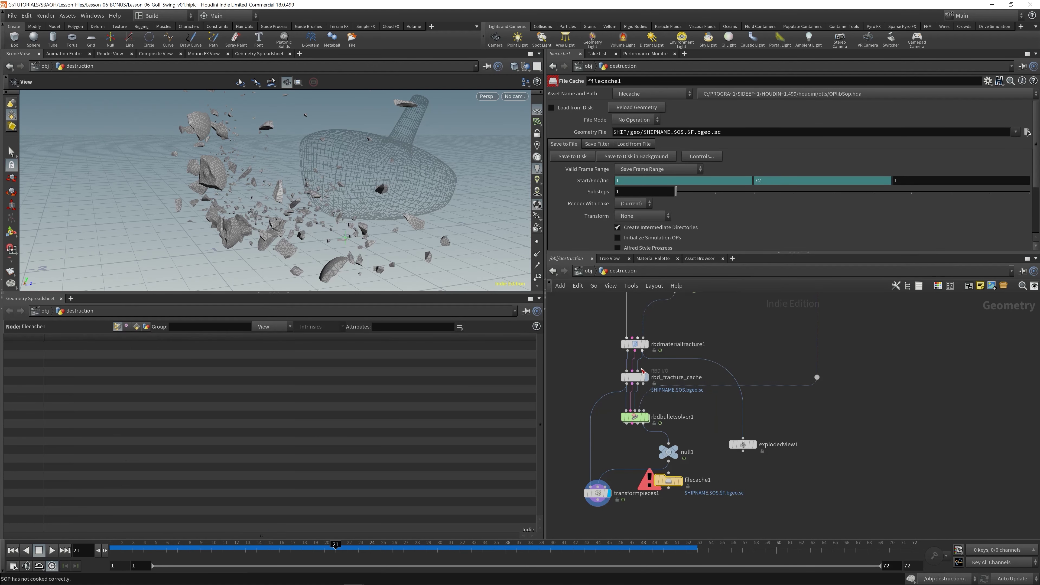
click(630, 377)
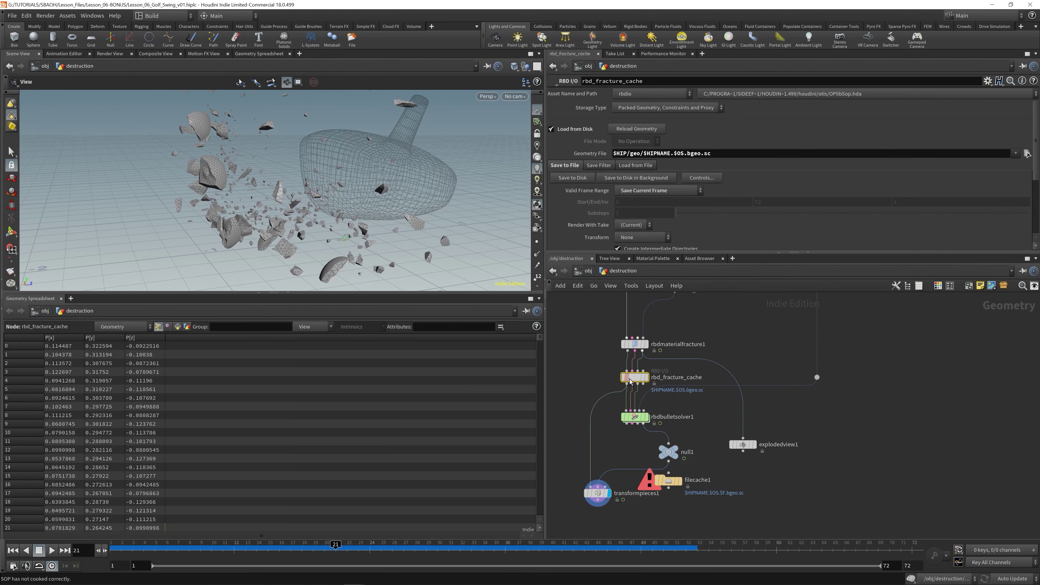
click(671, 480)
drag(669, 458, 668, 475)
click(680, 480)
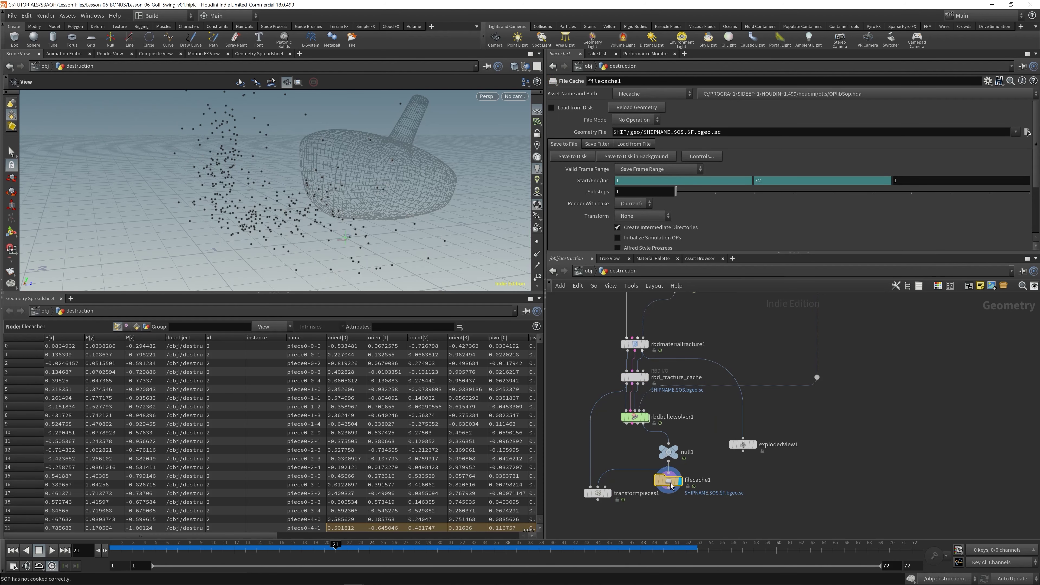
Rename the File Cache node to rbd_sim_points.
double_click(705, 480)
key(ctrl+a)
text(rbd_)
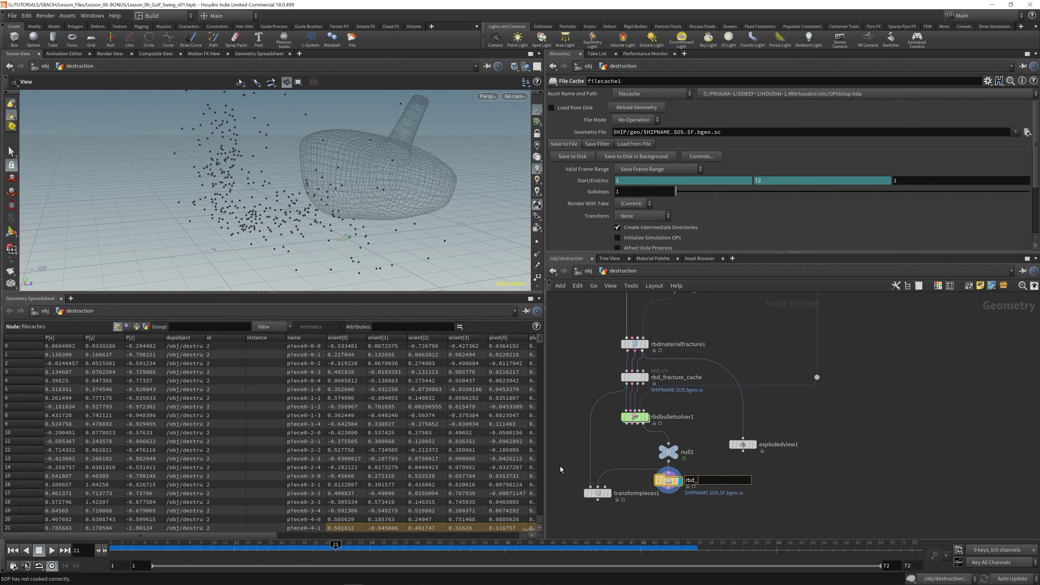
text(sim_points)
key(Return)
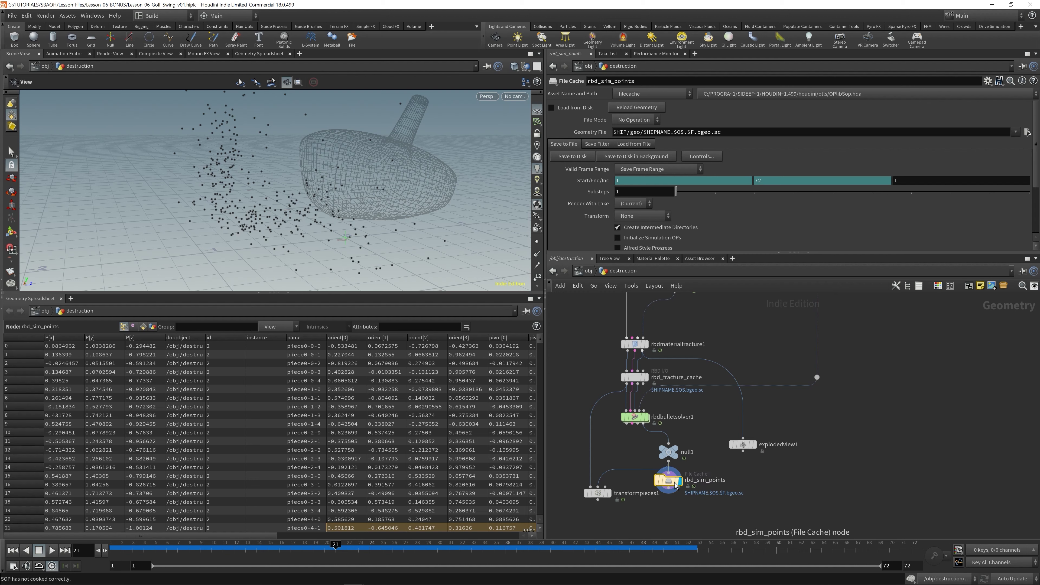
Set rbd_sim_points' geometry file to $HIP/cache/$OS/$HIPNAME/$HIPNAME.$OS.$F.bgeo.sc and save frames 1 to 72 to disk.
click(637, 130)
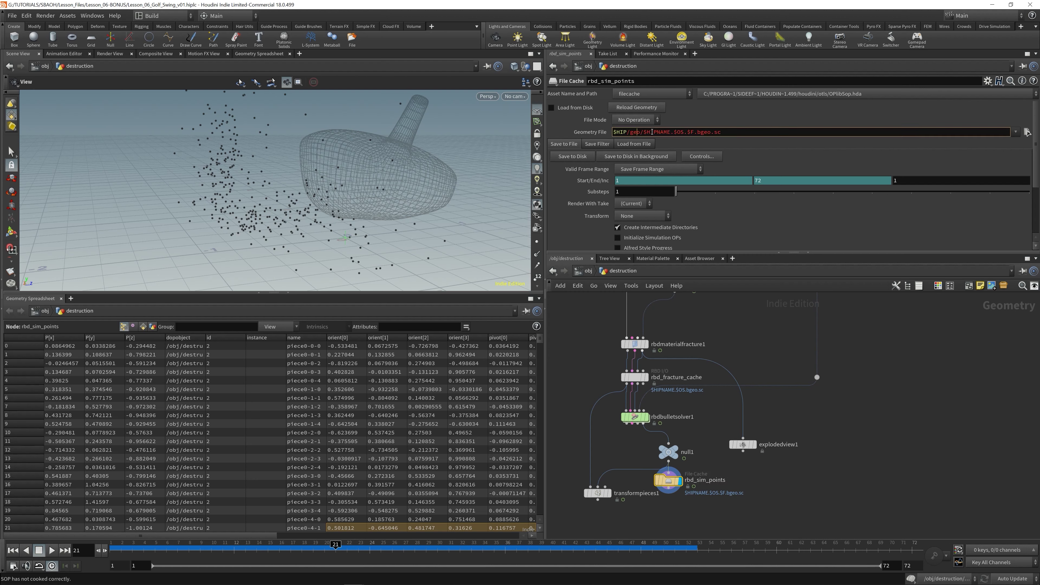
key(BackSpace)
key(BackSpace)
key(BackSpace)
text(cache)
key(ctrl+s)
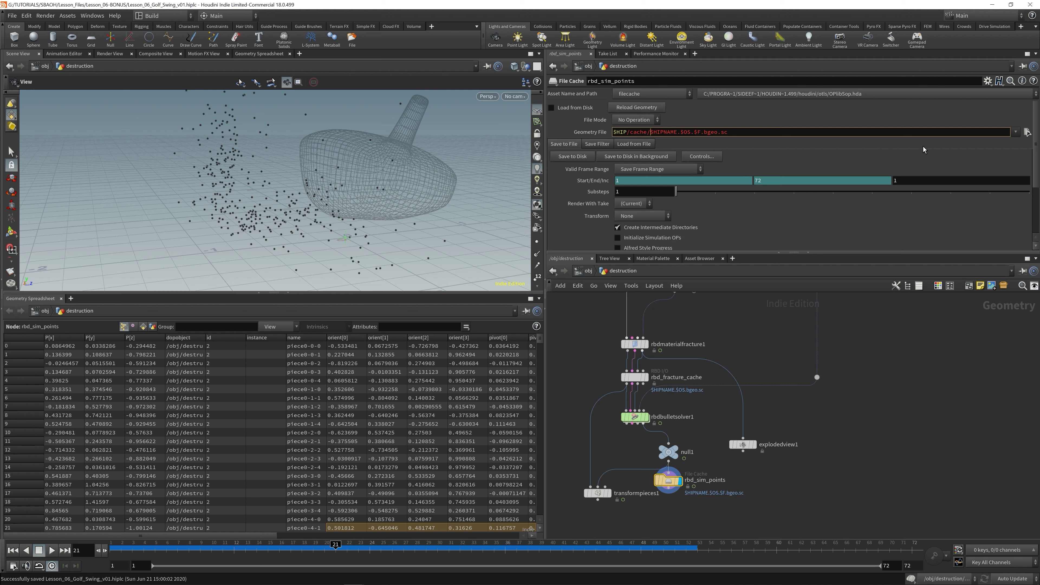
text($OS/)
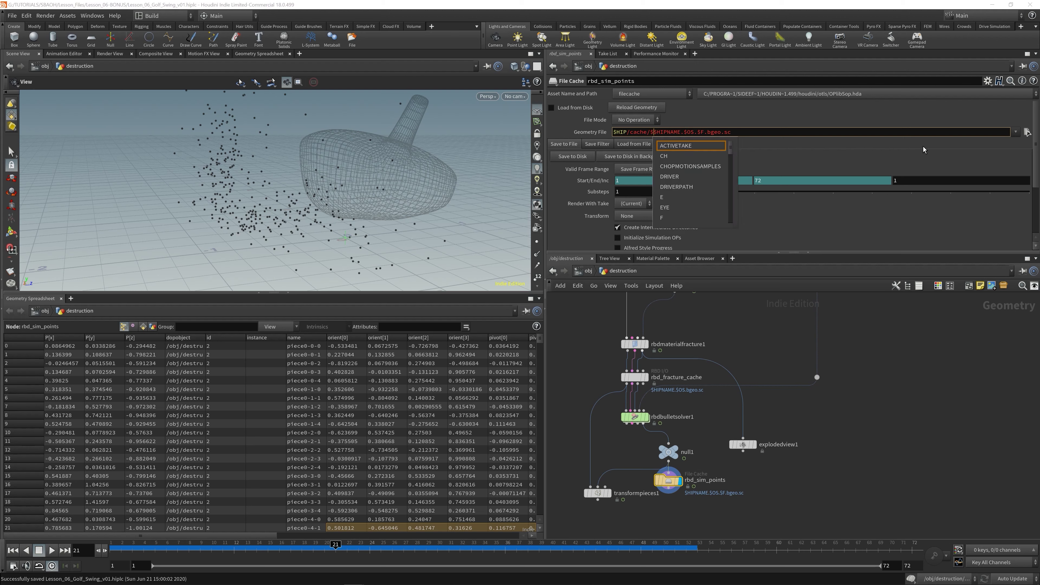
text($)
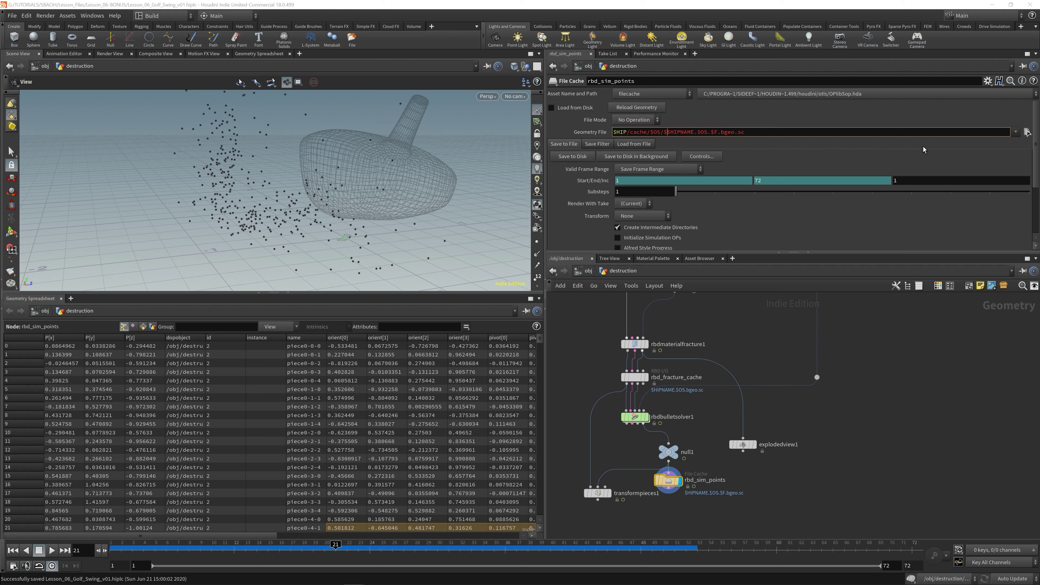
text(HIPNA)
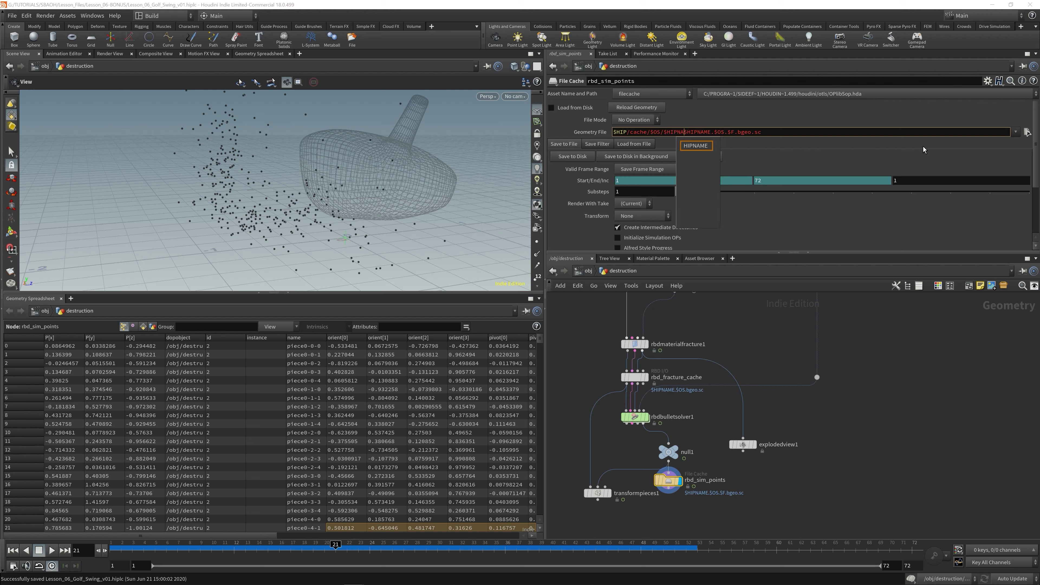
text(ME/)
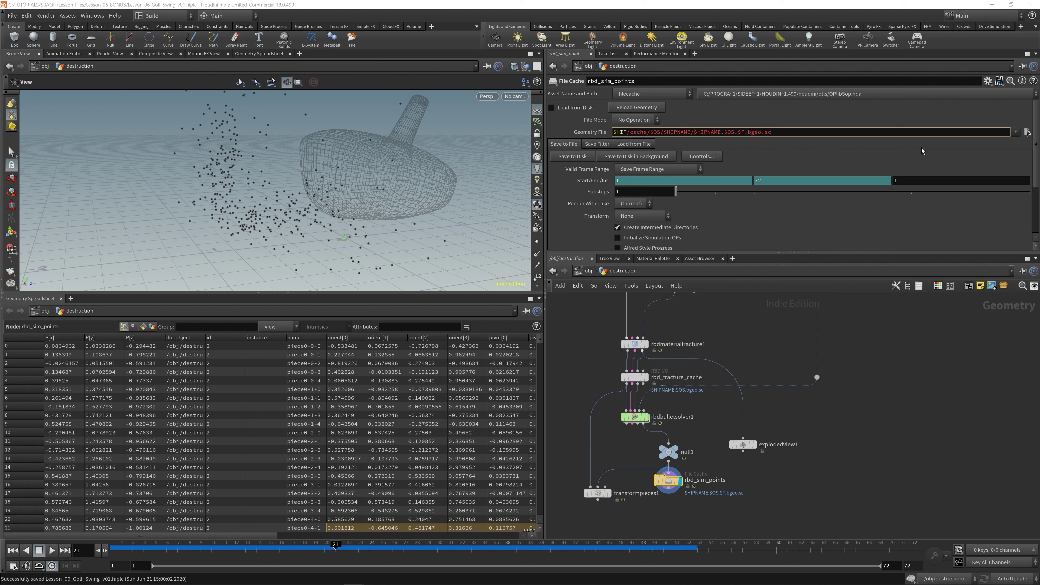
drag(697, 132, 850, 143)
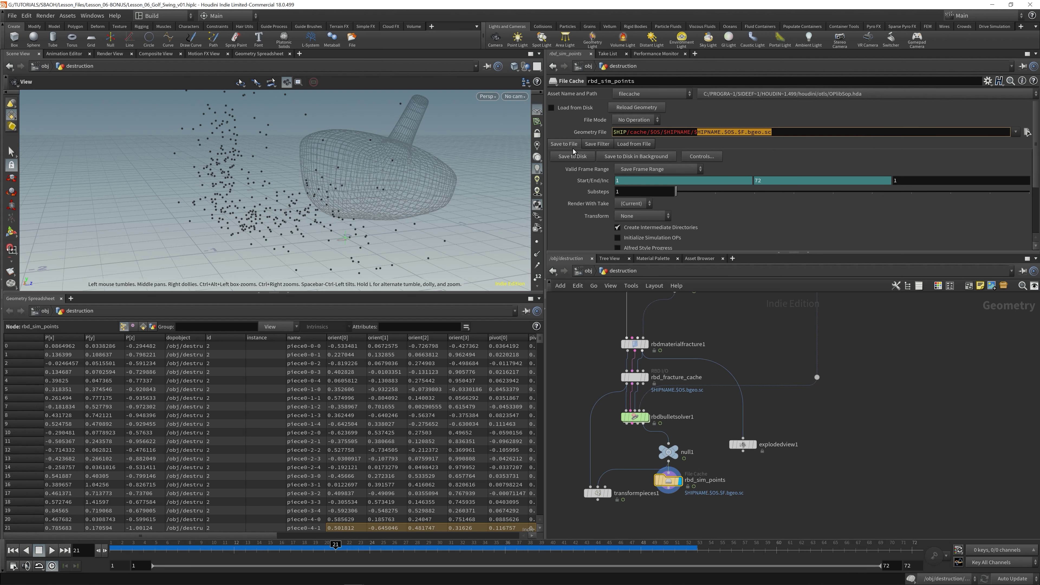
click(579, 158)
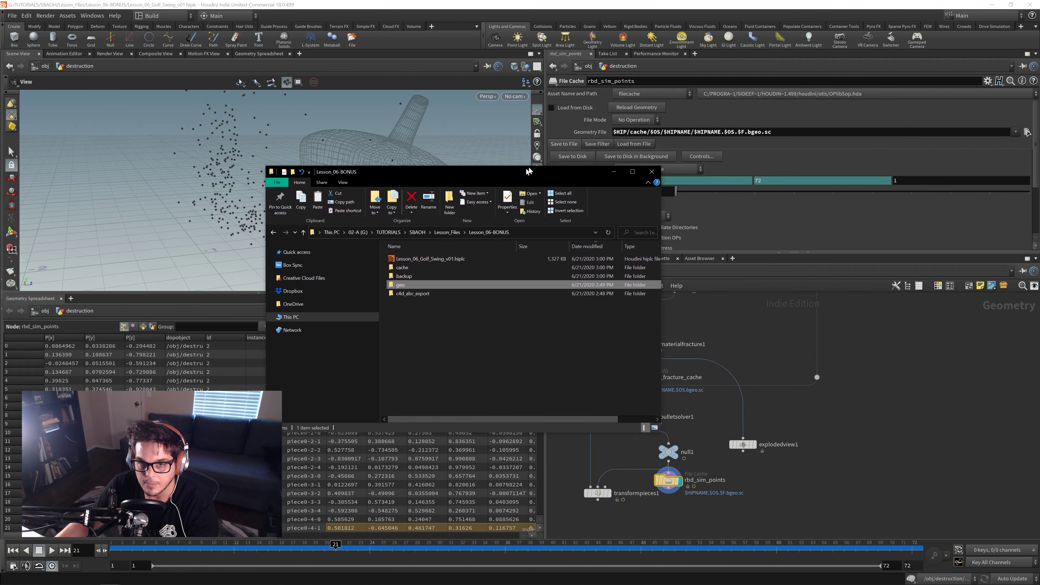
In File Explorer, check the size of the rbd_sim_points folder inside the cache folder, and close its windows.
double_click(438, 262)
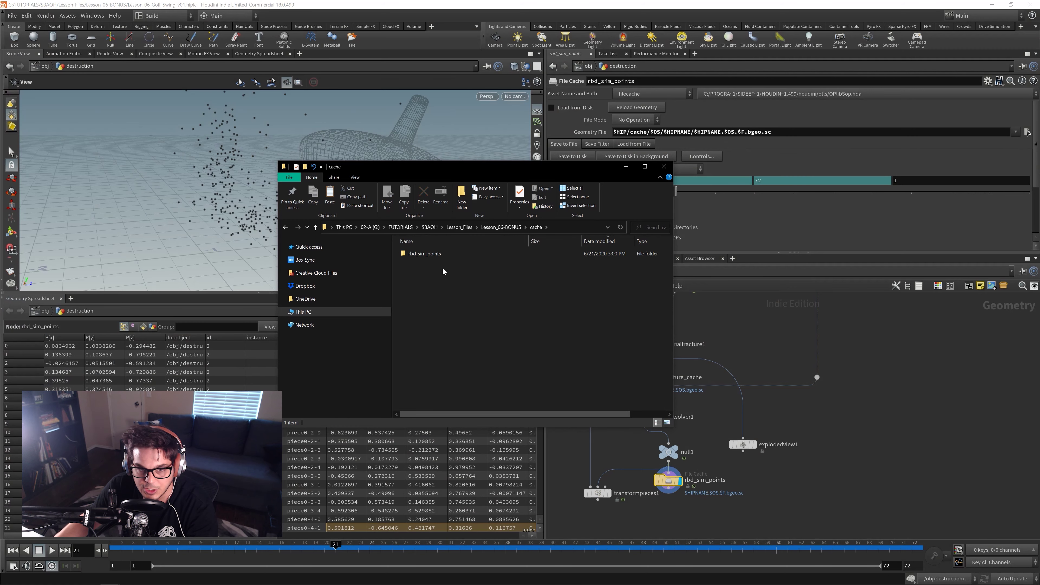
click(436, 255)
drag(439, 176, 702, 173)
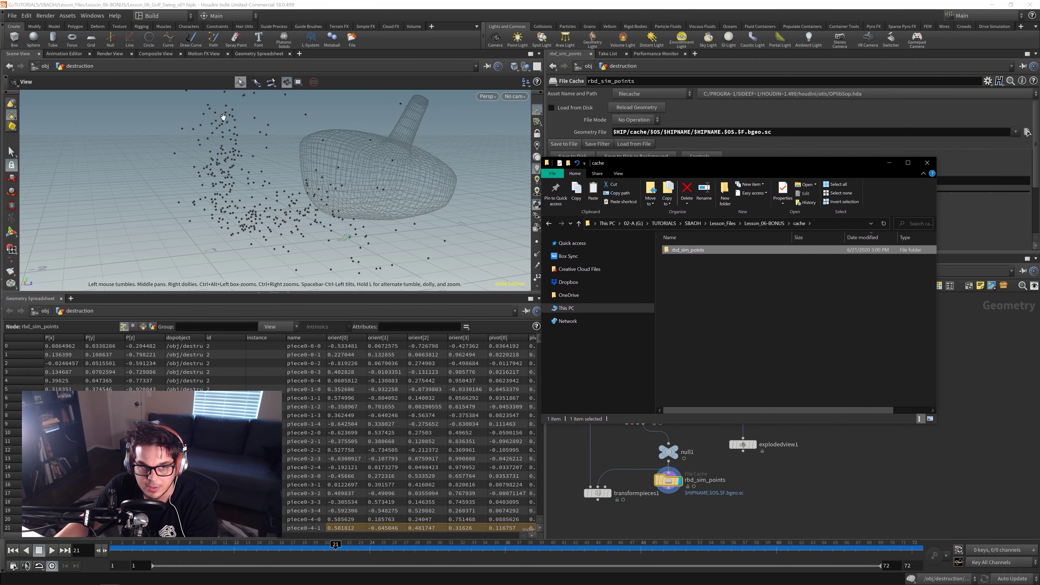
click(694, 267)
right_click(691, 251)
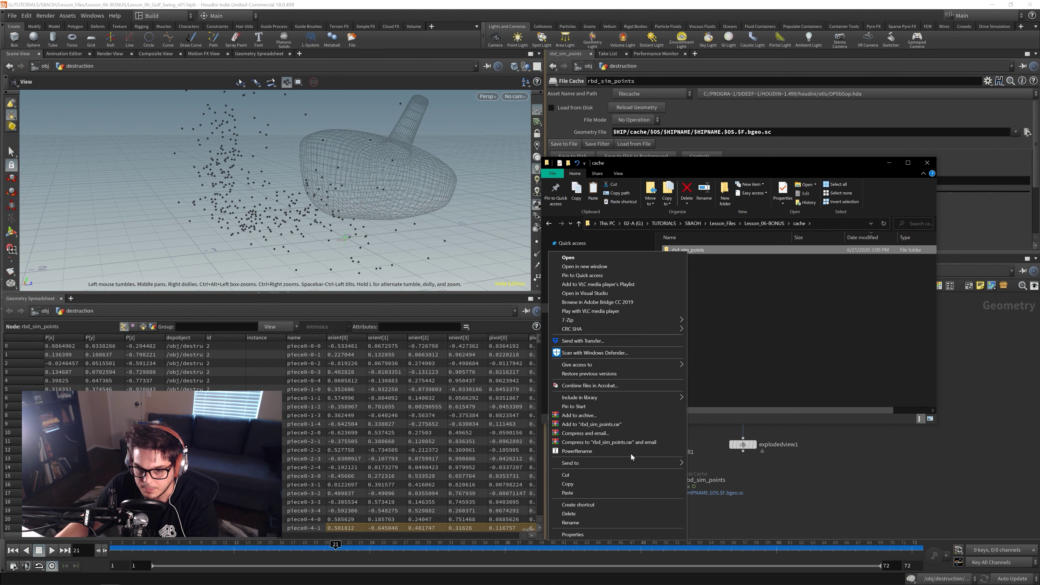
click(637, 535)
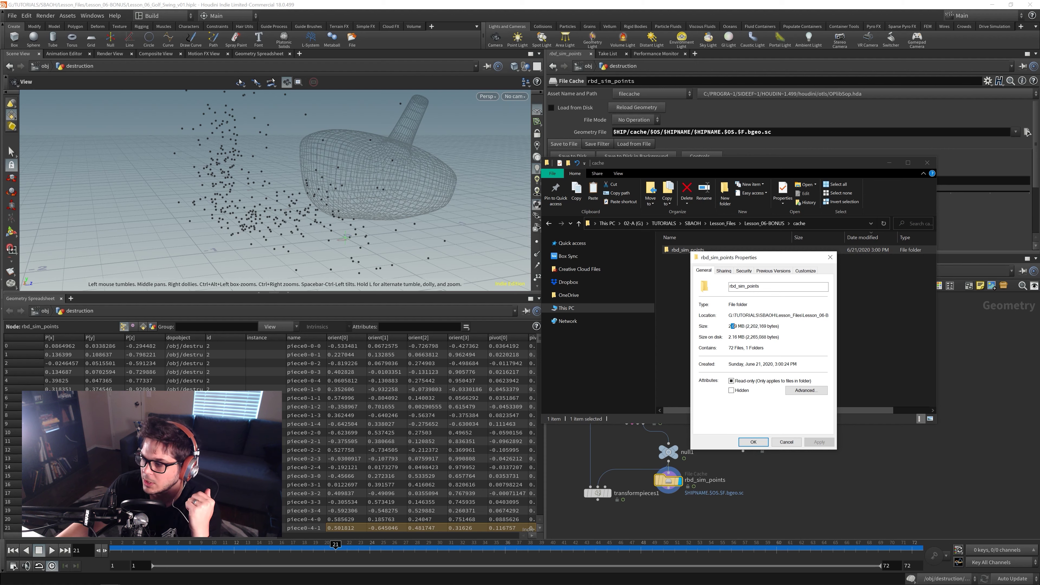
key(ctrl+s)
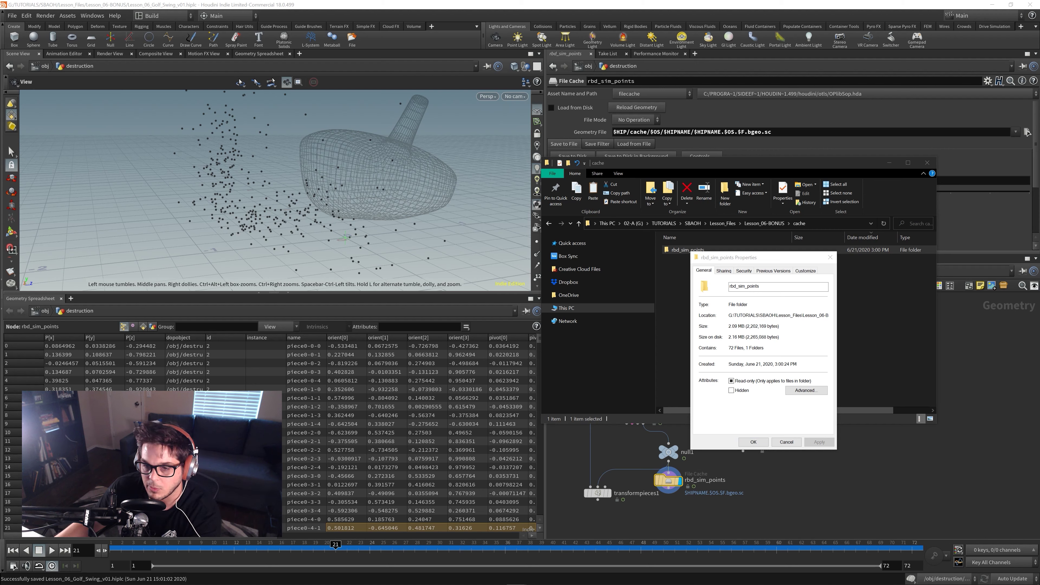
click(711, 297)
click(768, 258)
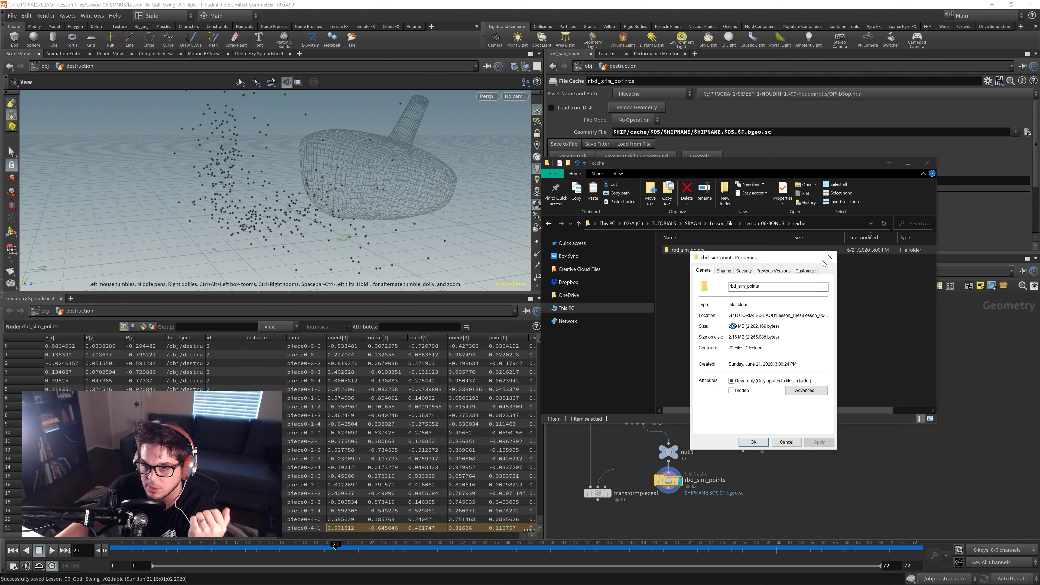
click(829, 257)
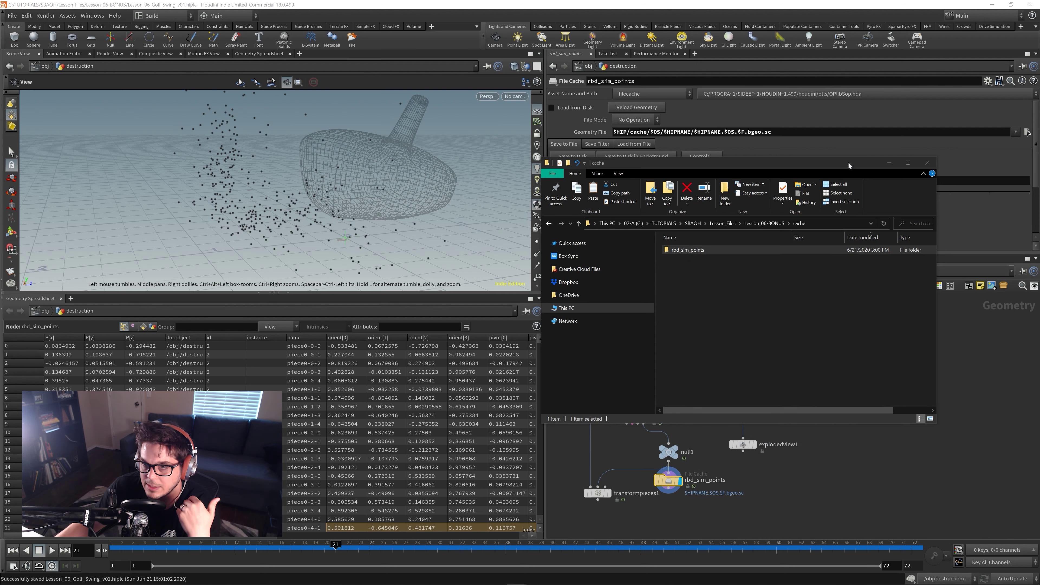
click(927, 163)
Set rbd_sim_points to load its cached geometry from disk.
middle_drag(690, 493, 679, 442)
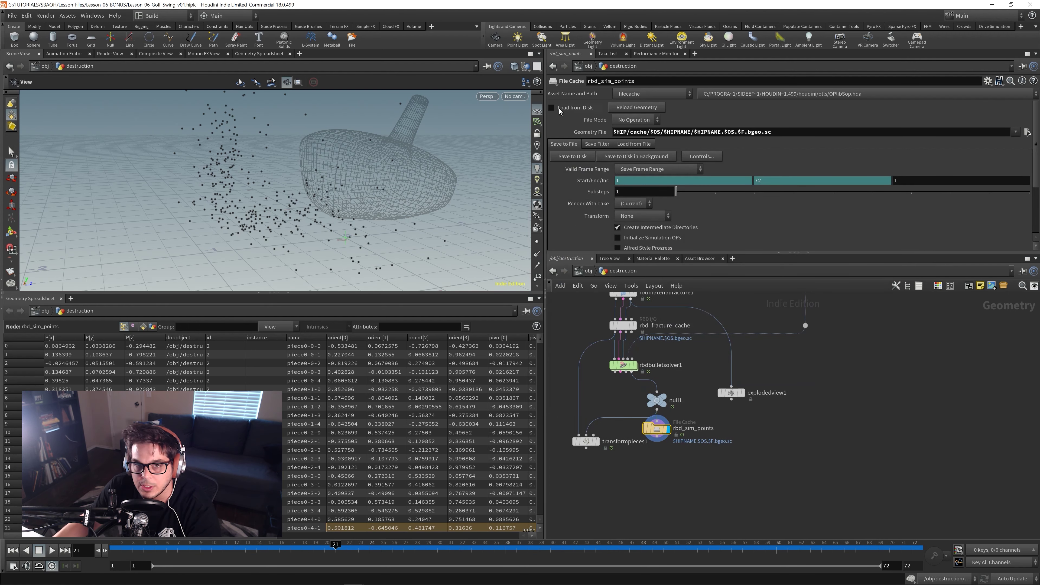
click(551, 107)
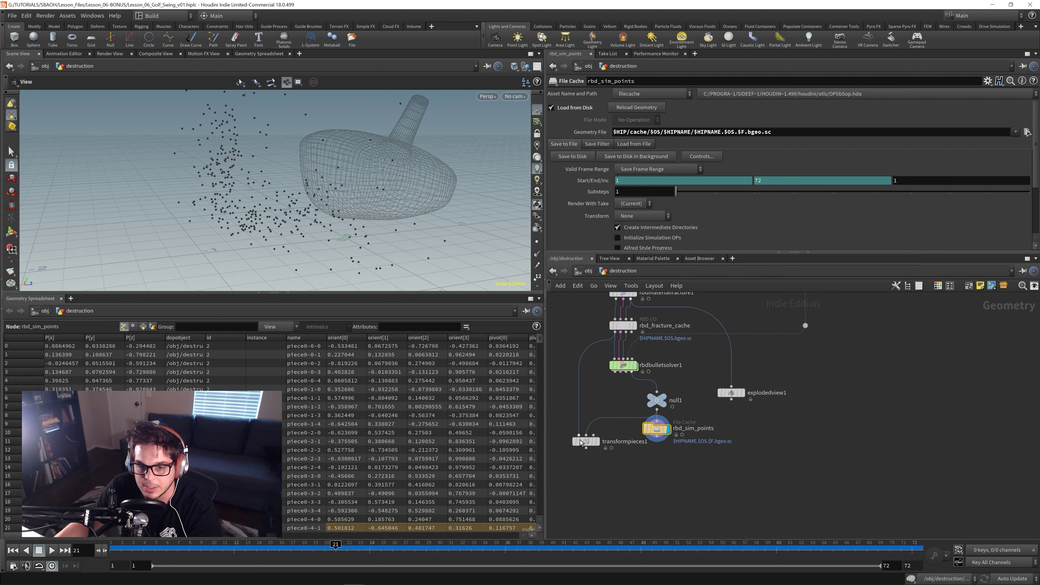
Move transformpieces1 down and delete the null1 and explodedview1 nodes from the destruction network.
drag(580, 442, 582, 477)
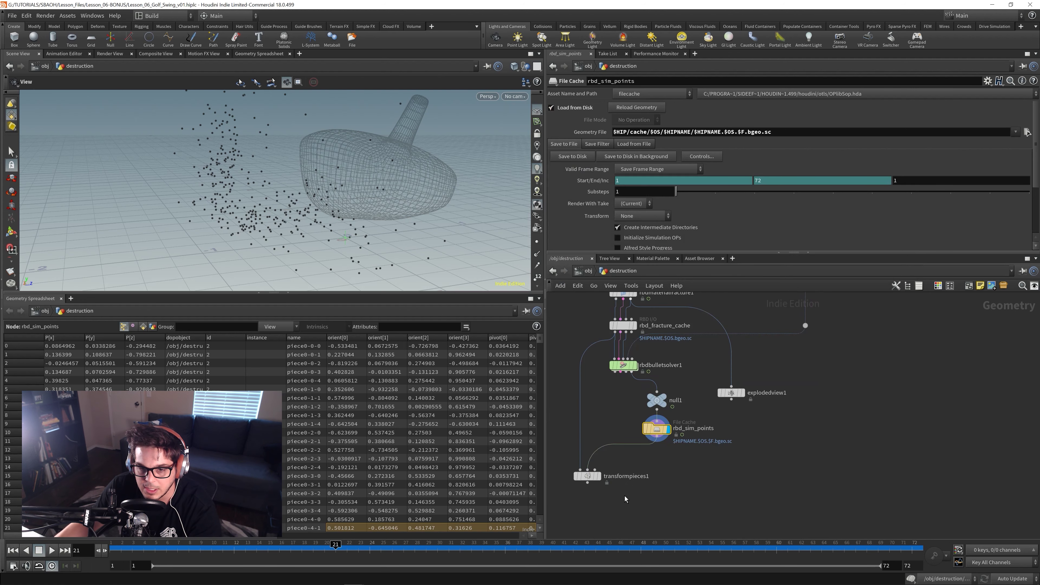
click(667, 403)
key(Delete)
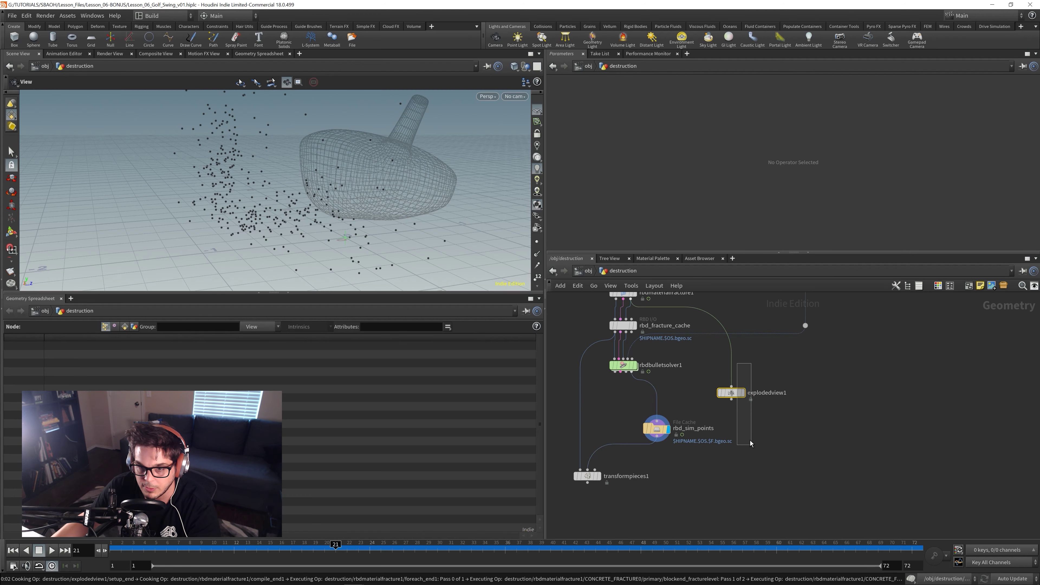
key(Delete)
Tidy the network by centring transformpieces1 below rbdbulletsolver1, offsetting rbd_sim_points, and routing the fracture cache wire around the solver through a dot.
drag(573, 507, 623, 393)
click(603, 463)
middle_drag(588, 473, 640, 479)
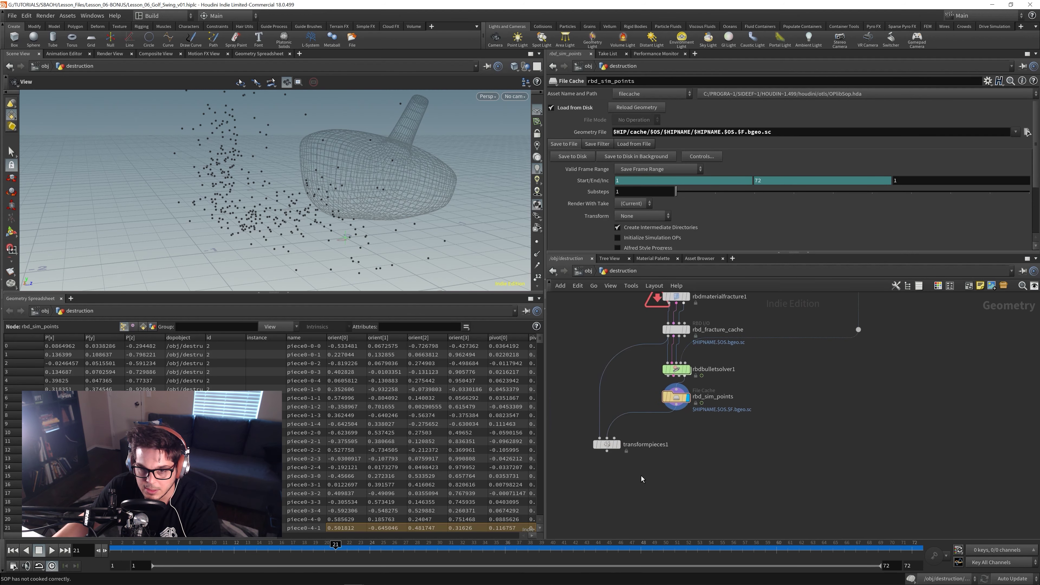
drag(605, 444, 664, 443)
drag(672, 402, 648, 406)
drag(668, 444, 680, 437)
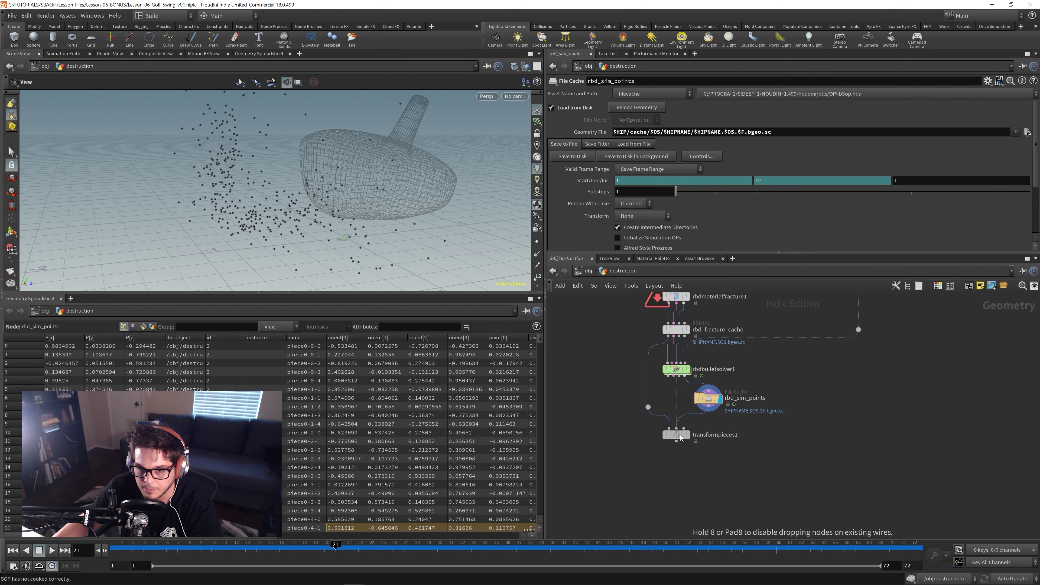
Display transformpieces1 and scrub the timeline to frame 18 to review the rebuilt fractured pieces.
click(680, 437)
click(688, 436)
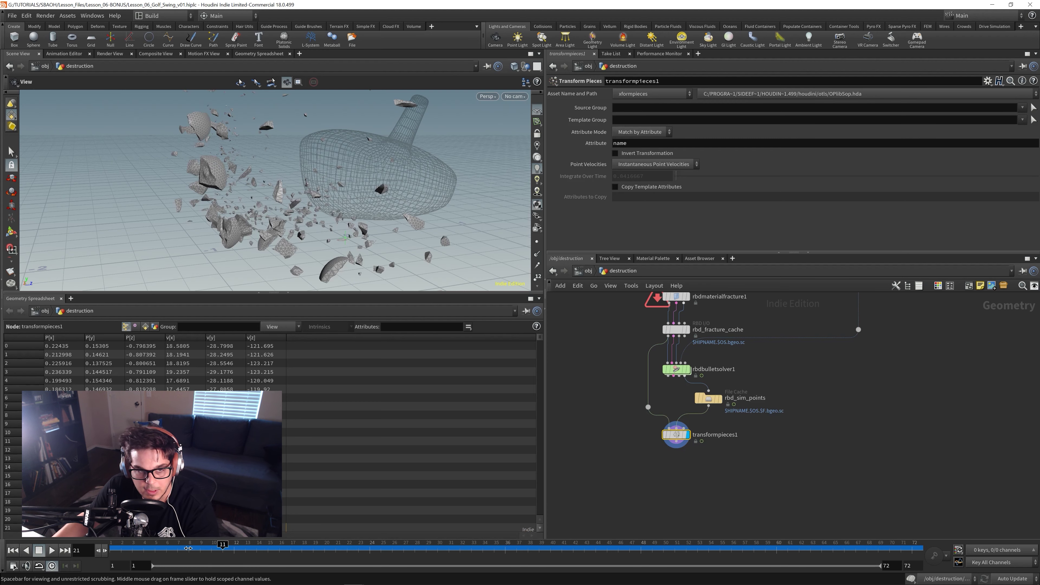
drag(335, 549, 307, 555)
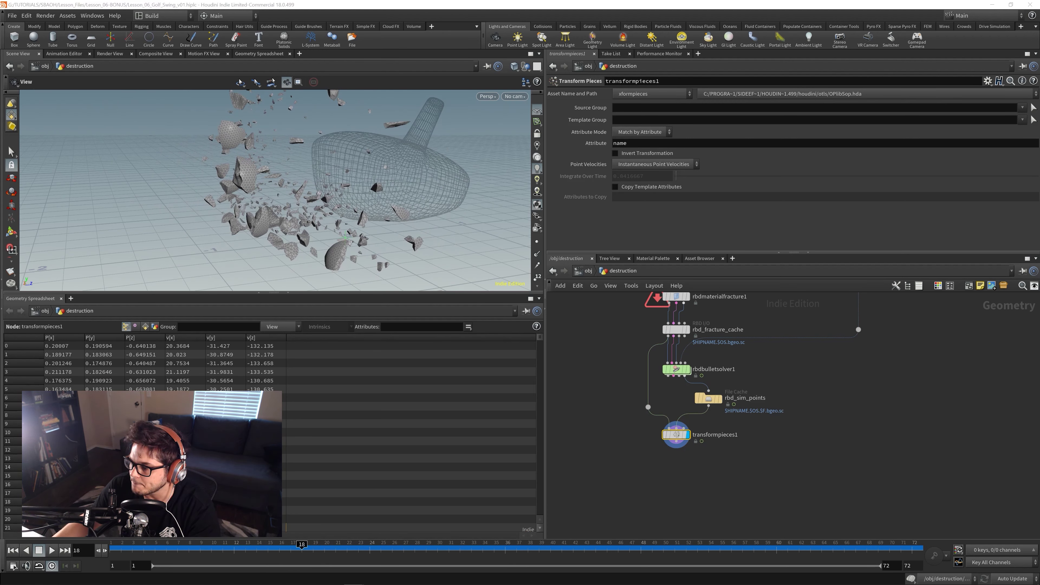
Add a Null node below transformpieces1, connect it to that node's output and display it.
scroll(684, 412, up, 2)
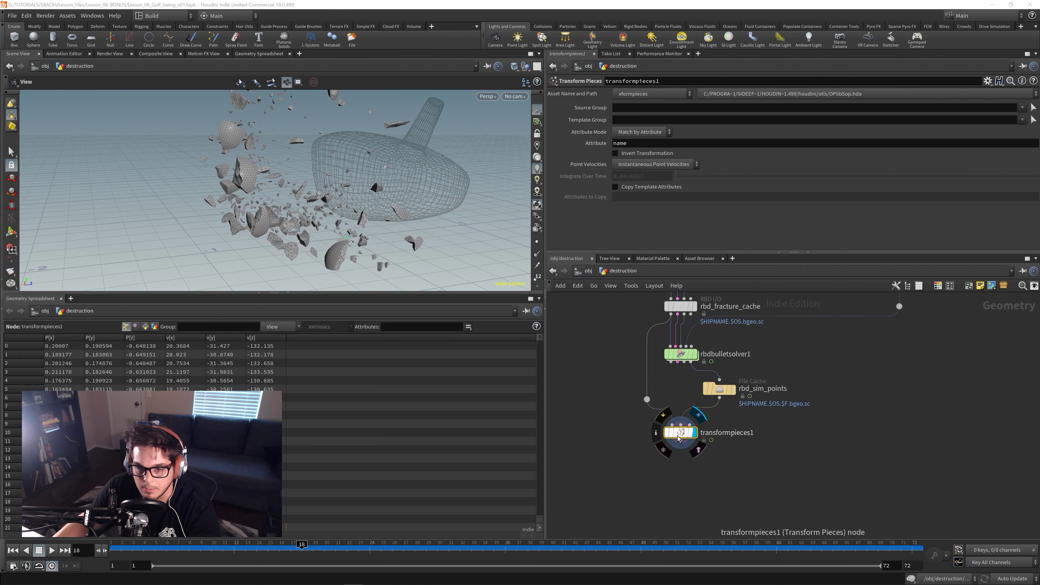
key(Tab)
text(null)
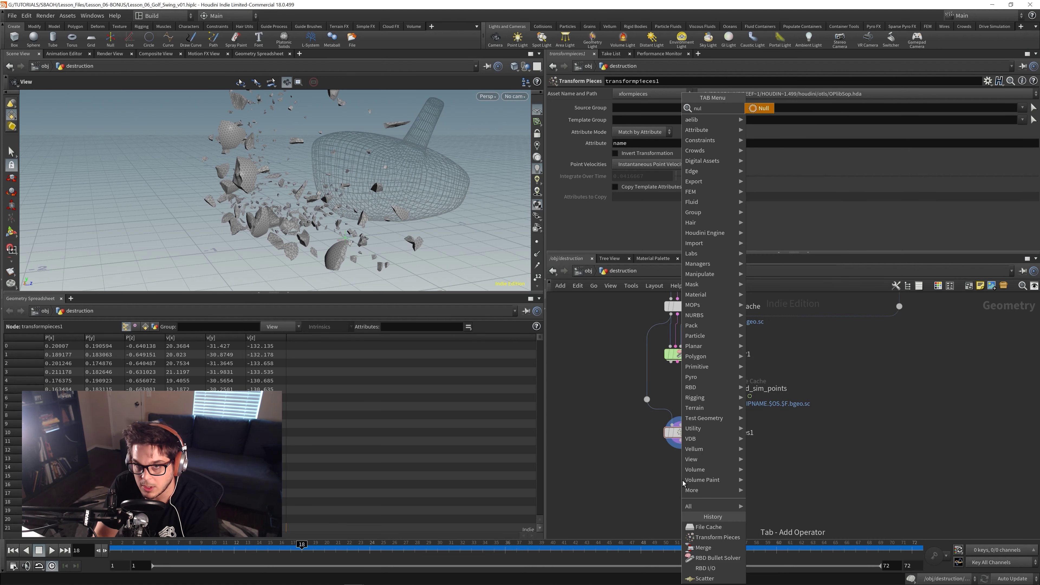
key(Return)
click(682, 485)
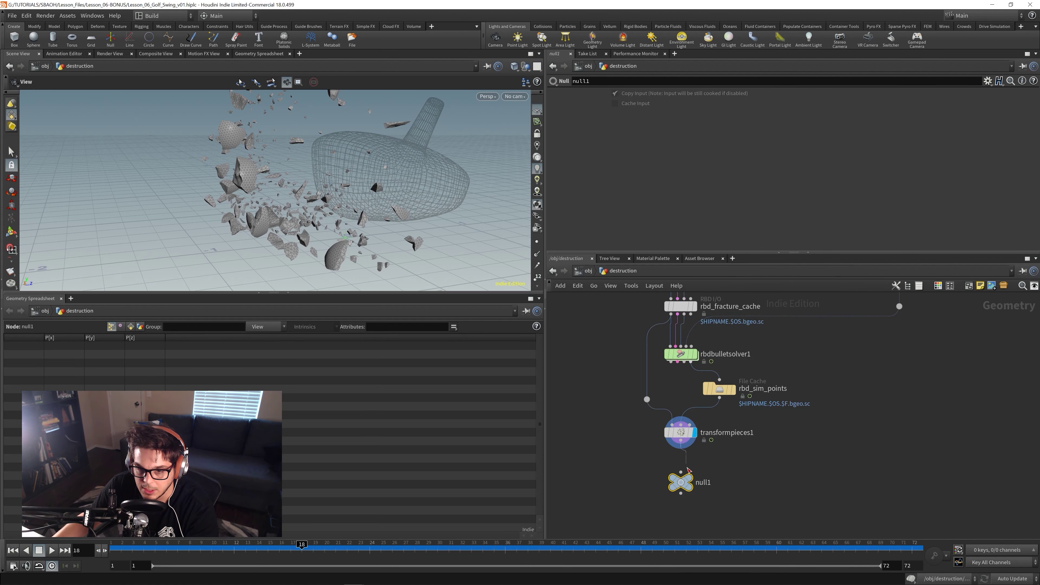
click(681, 472)
click(690, 479)
Rename the new Null node OUT_RBD_SIM and colour it purple.
click(703, 482)
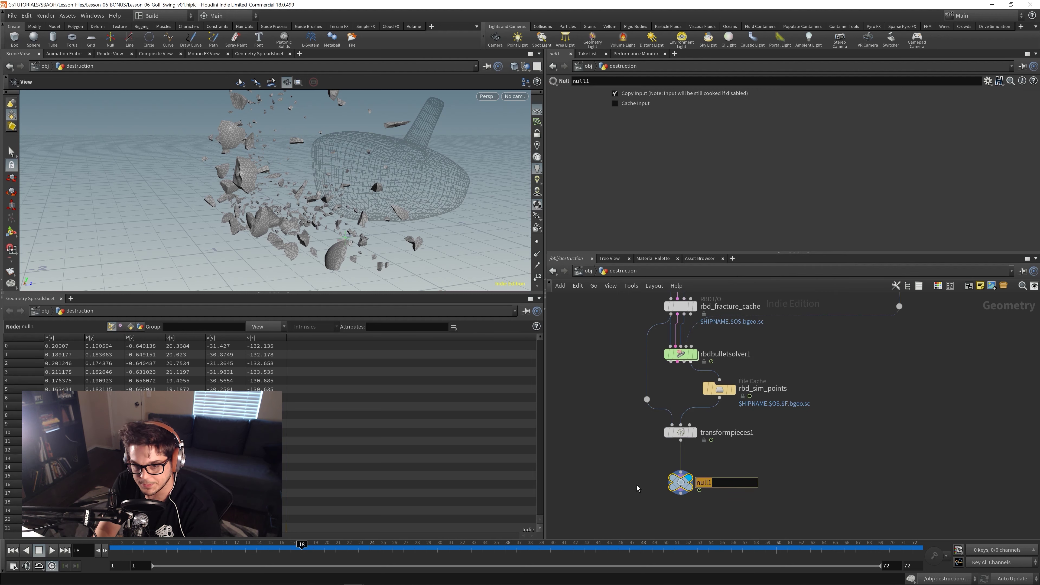
text(RBD_SIM)
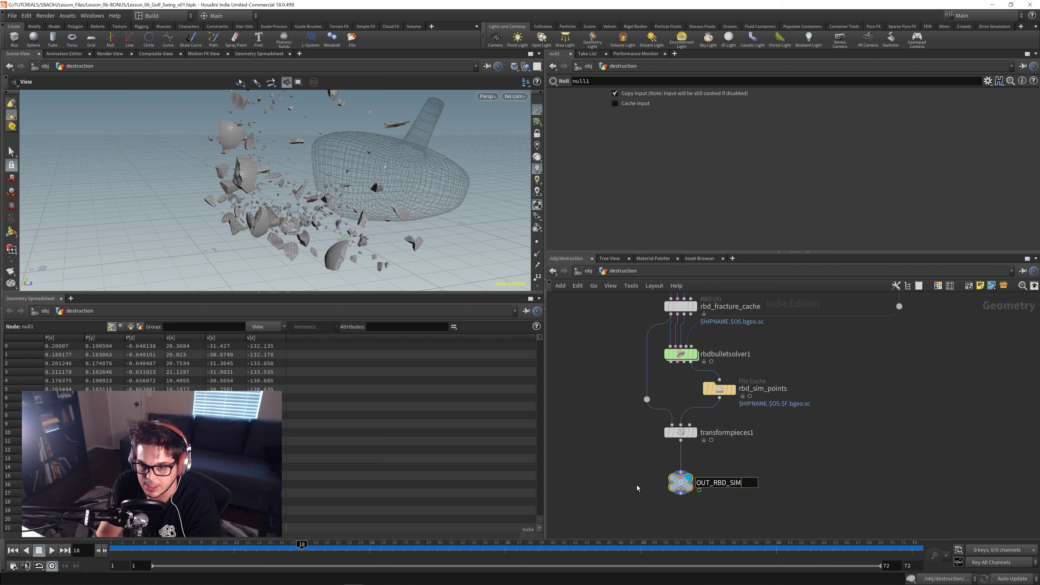
key(Return)
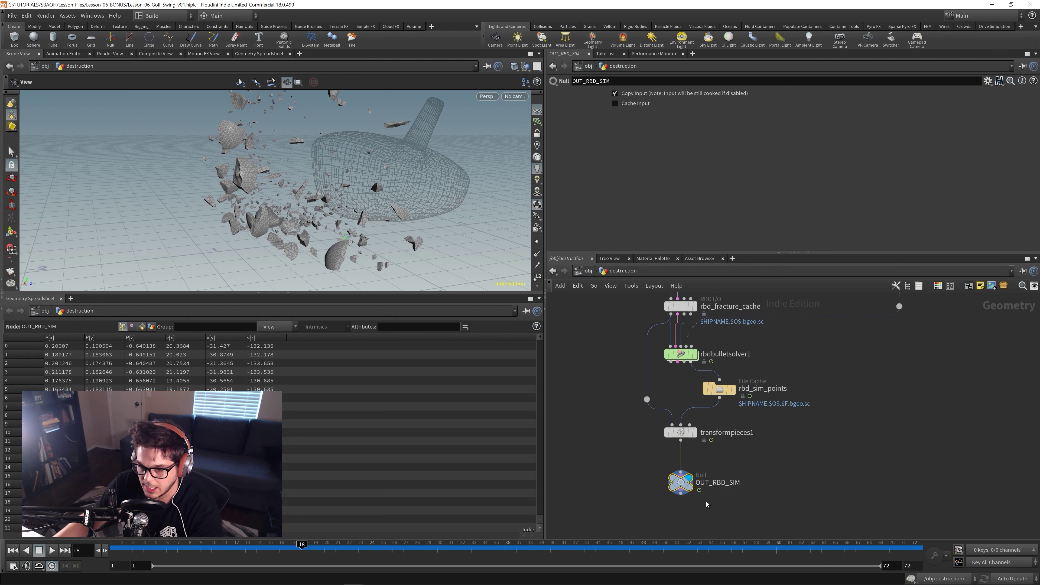
key(c)
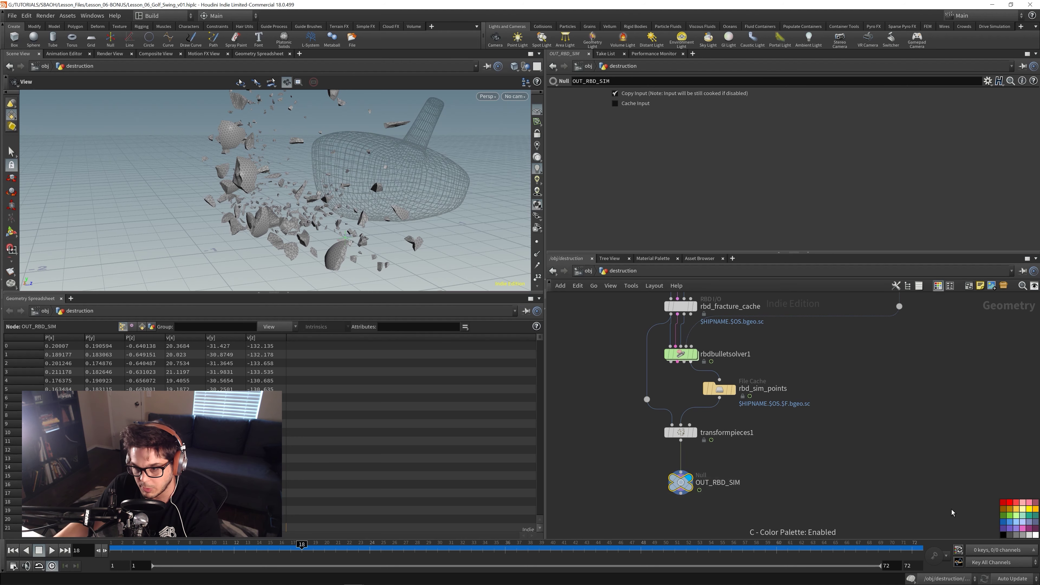
click(1009, 529)
drag(608, 451, 793, 502)
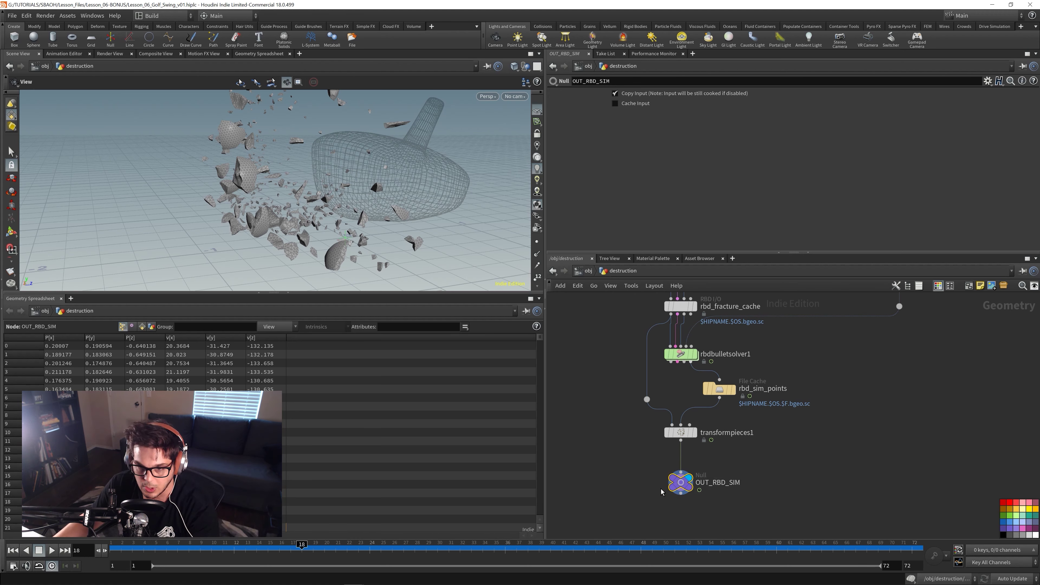
At the object level, add a Geometry object below destruction and save the scene.
key(u)
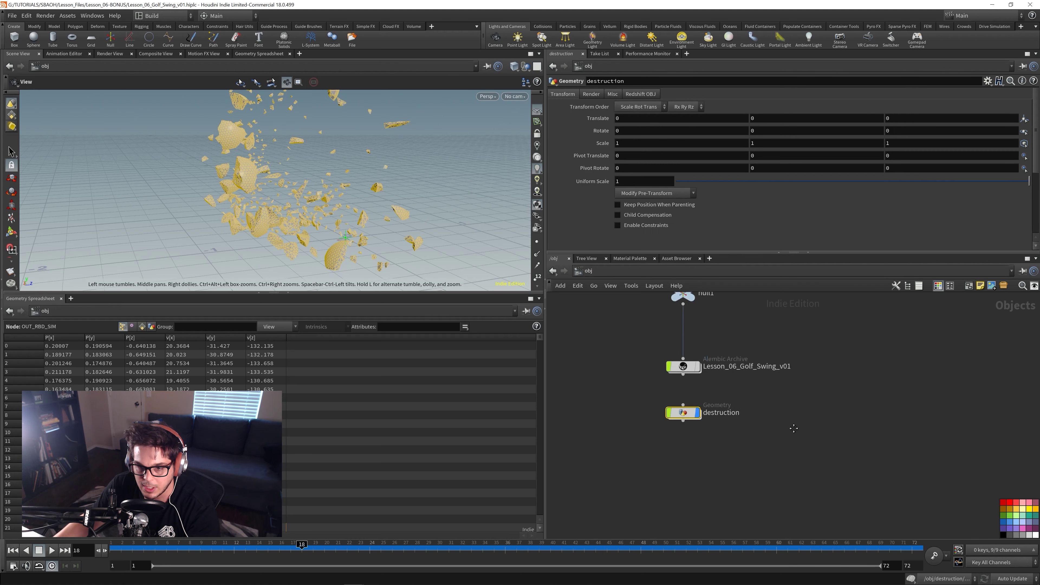
click(687, 475)
key(Tab)
text(geo)
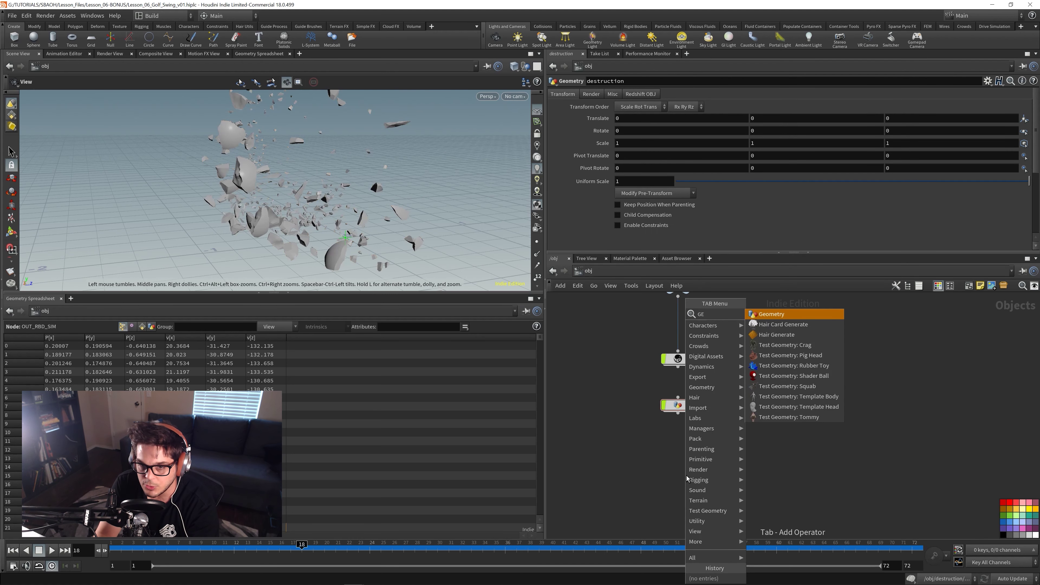
key(ctrl+s)
key(Return)
click(686, 465)
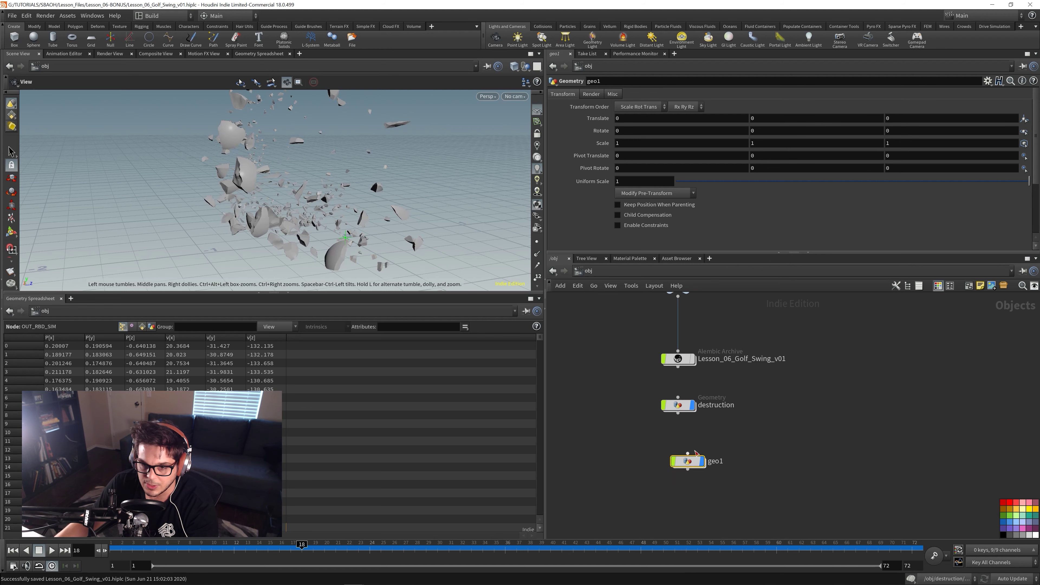
Rename the new Geometry object RNDR_rbds.
double_click(705, 457)
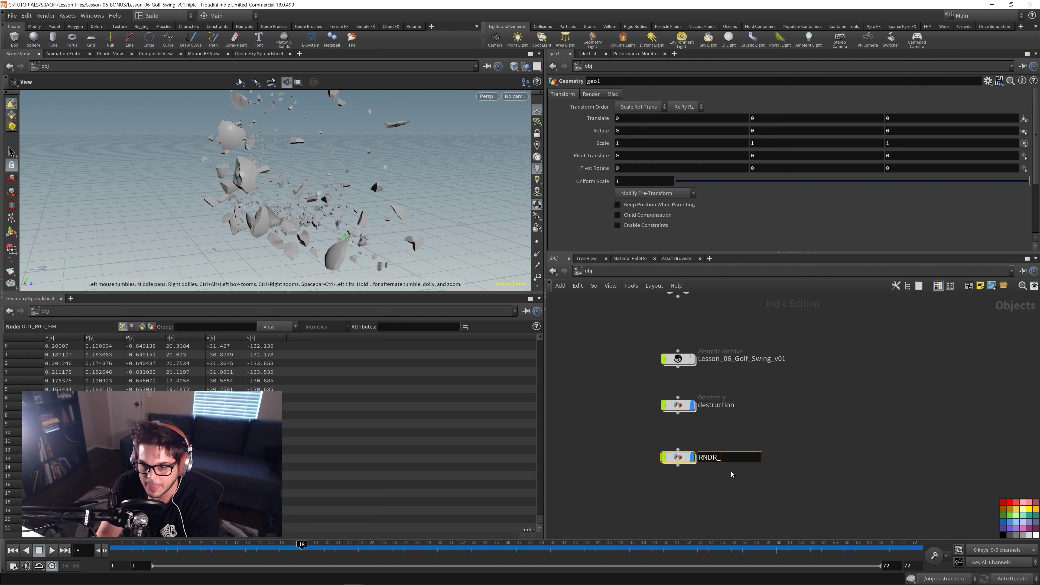
key(Return)
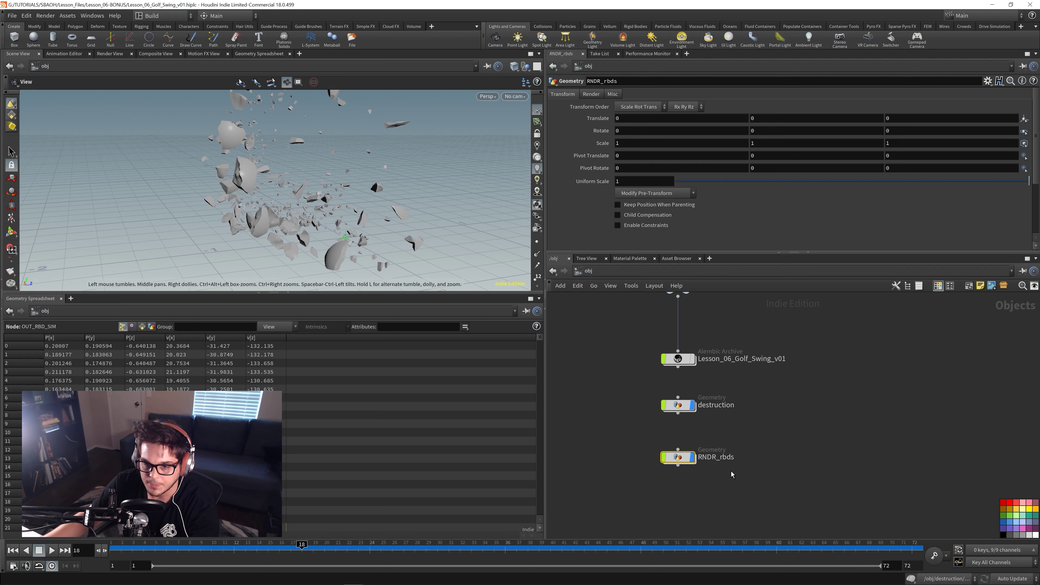
click(829, 443)
Add an Object Merge node inside the RNDR_rbds object.
double_click(679, 457)
key(Tab)
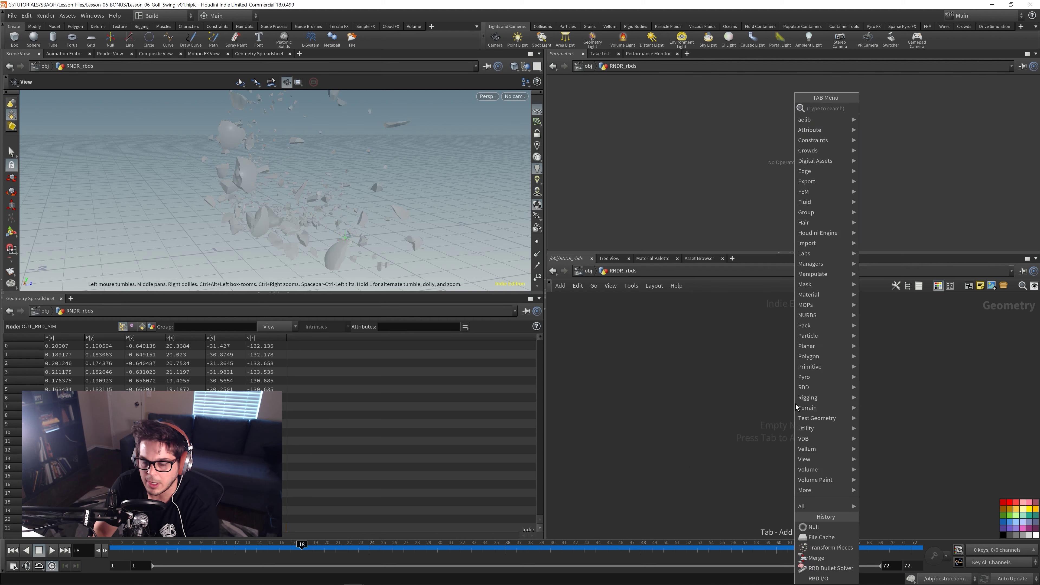
text(obje)
key(Return)
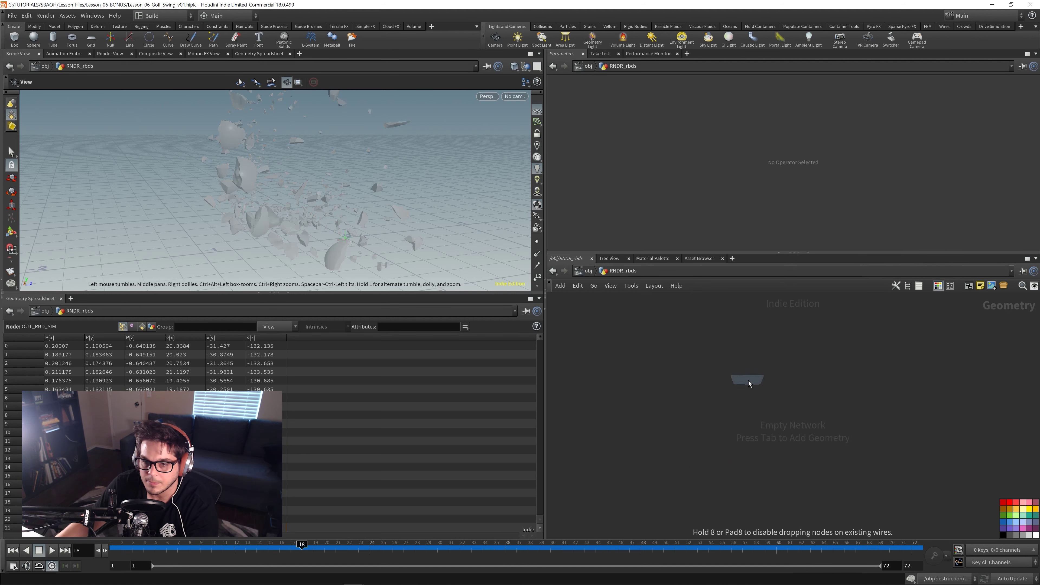
click(747, 380)
Set the Object Merge source to /obj/destruction/OUT_RBD_SIM and colour the RNDR_rbds object purple.
click(1025, 119)
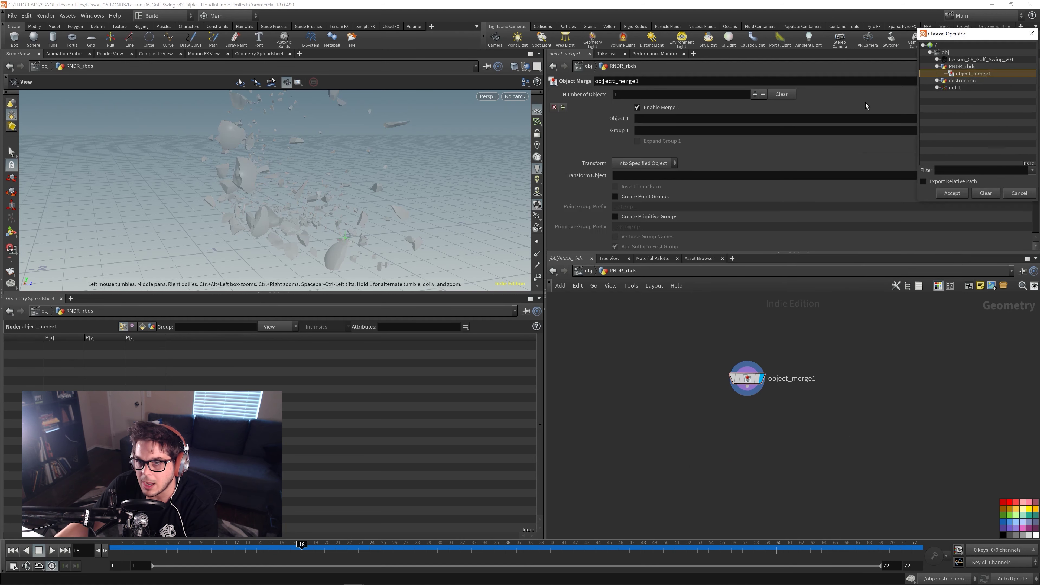
click(938, 81)
click(959, 103)
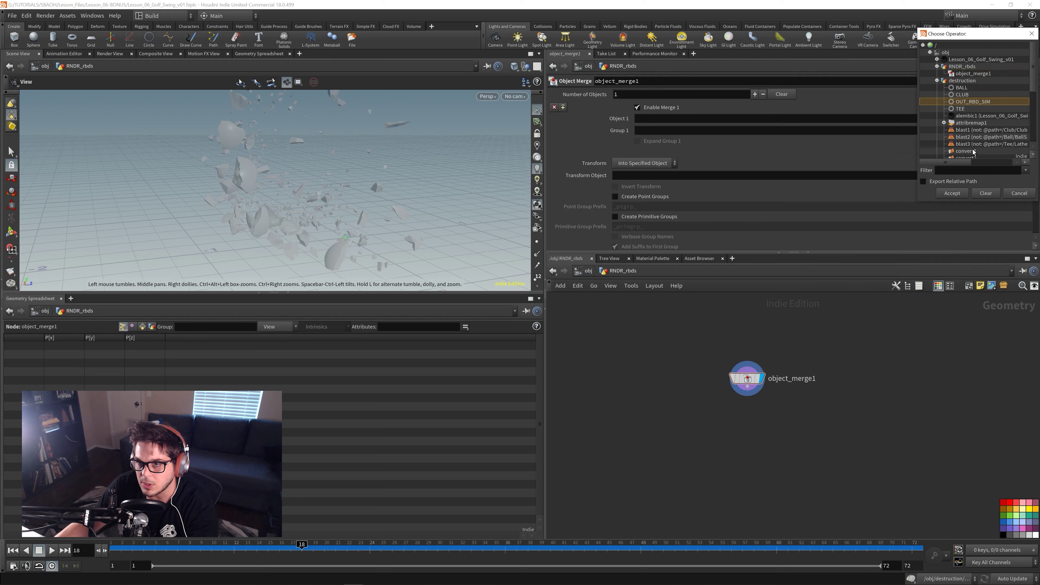
click(960, 194)
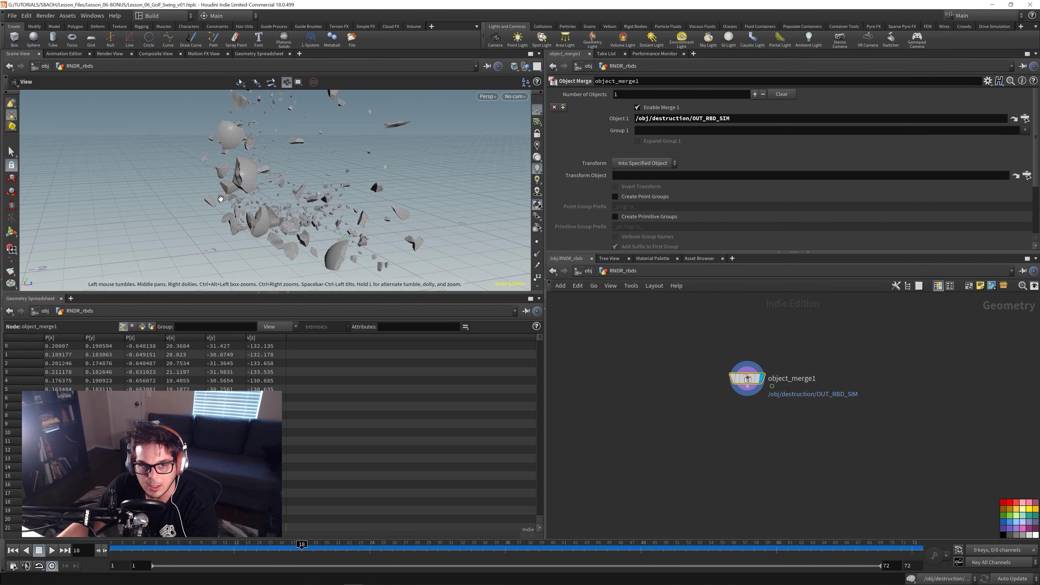
click(588, 270)
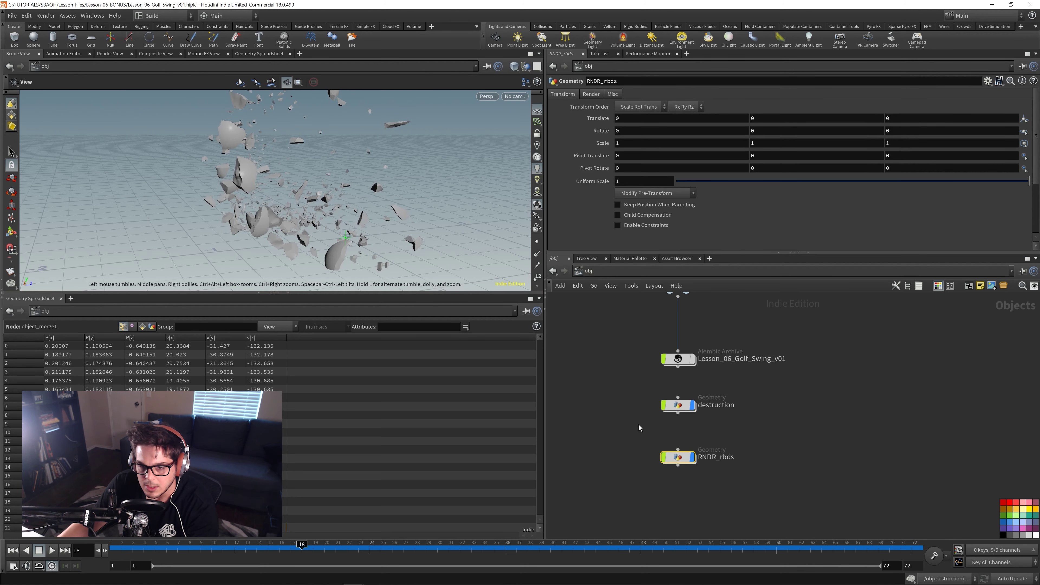
click(1010, 530)
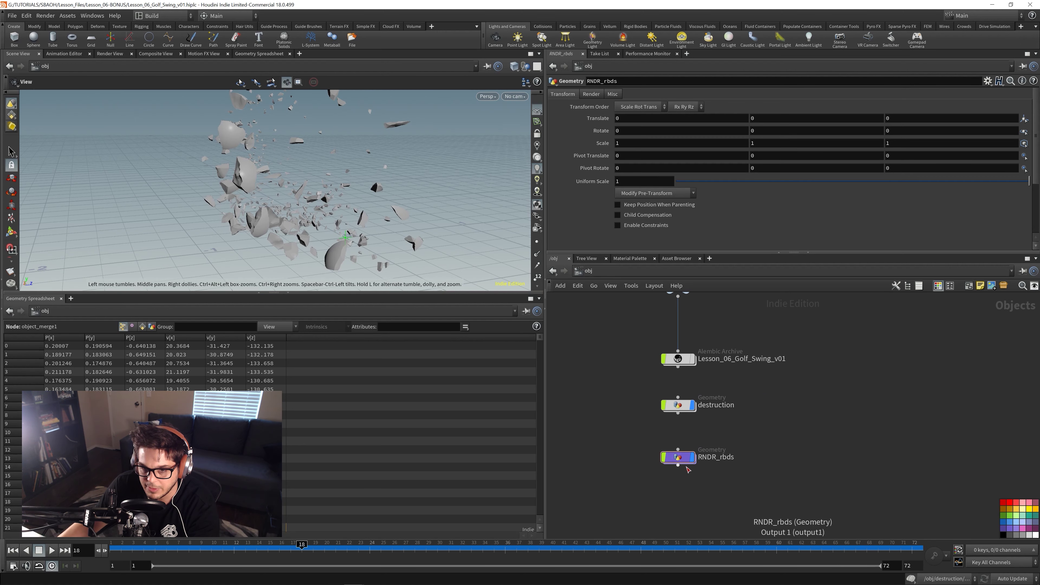
In the destruction network, enclose the nodes from group1 down to OUT_RBD_SIM in a network box titled RBD.
double_click(678, 405)
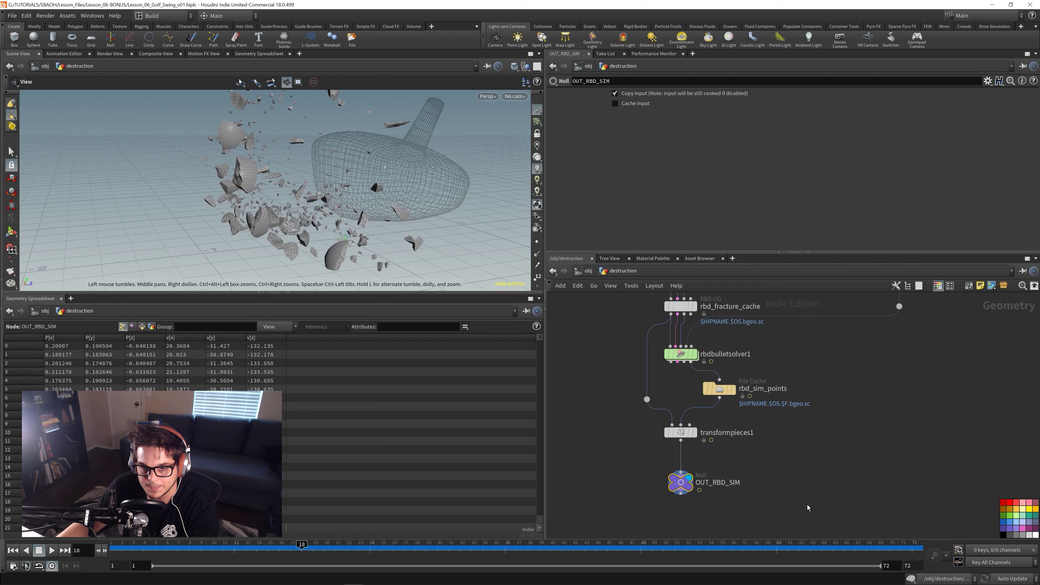
scroll(807, 508, down, 6)
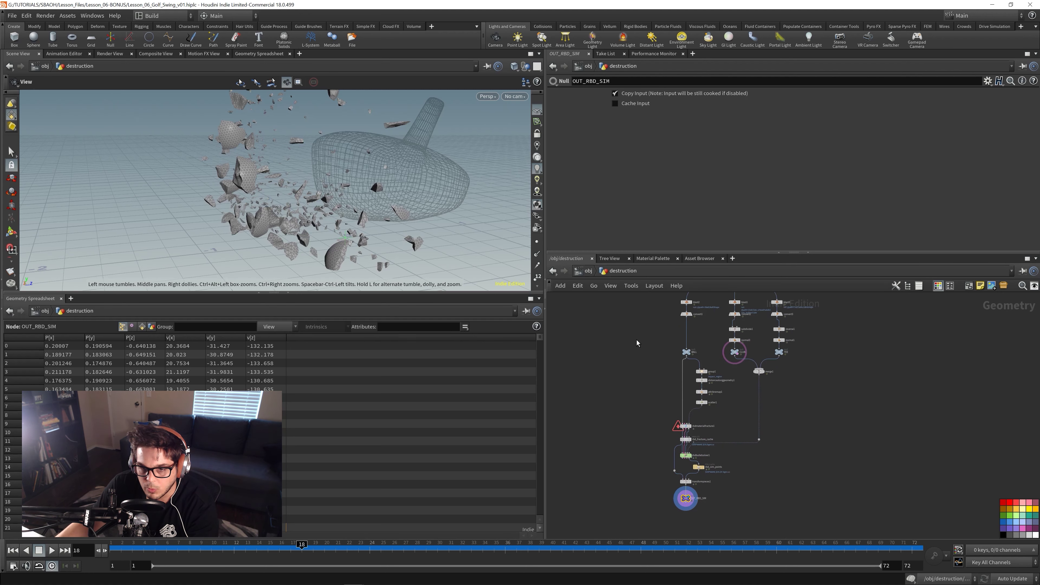
middle_drag(737, 491, 731, 479)
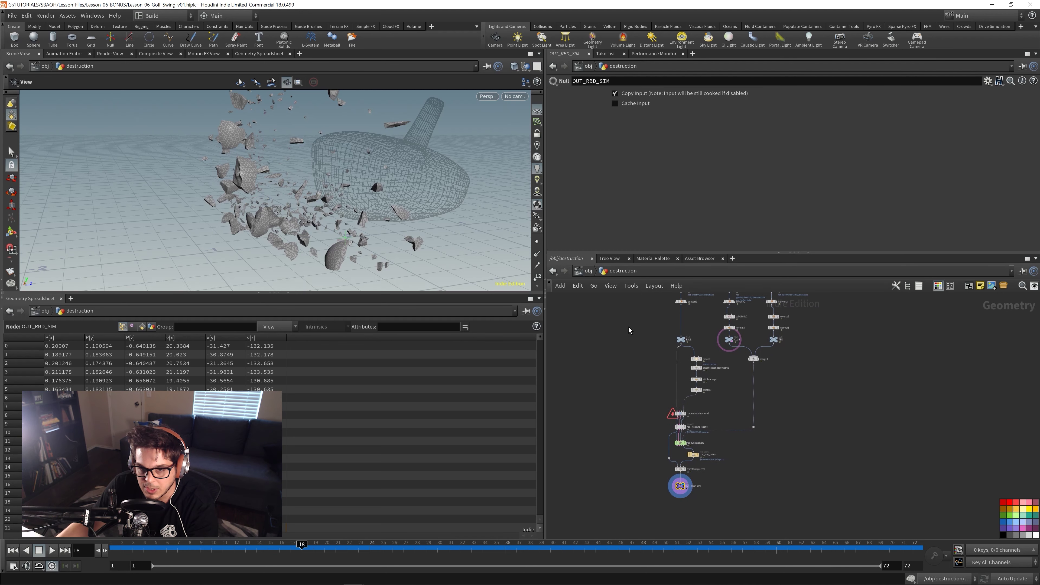
drag(643, 353, 717, 516)
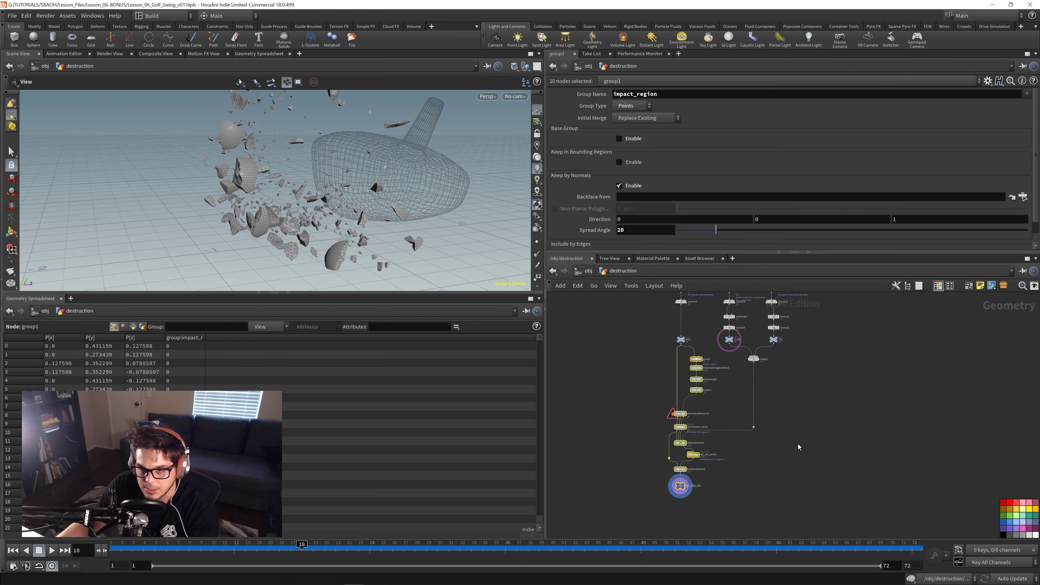
click(968, 286)
scroll(681, 344, up, 5)
double_click(672, 369)
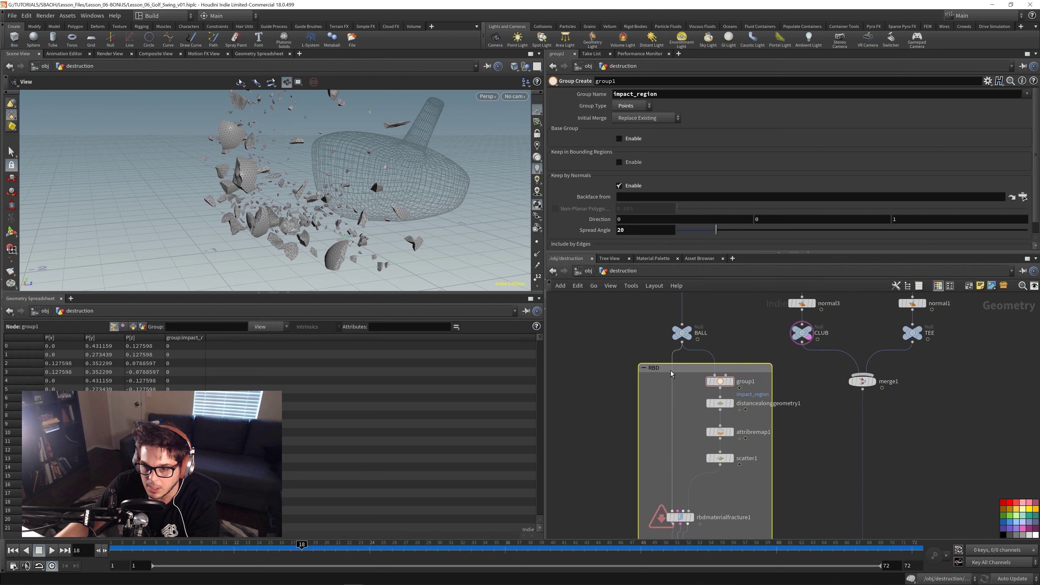
key(Return)
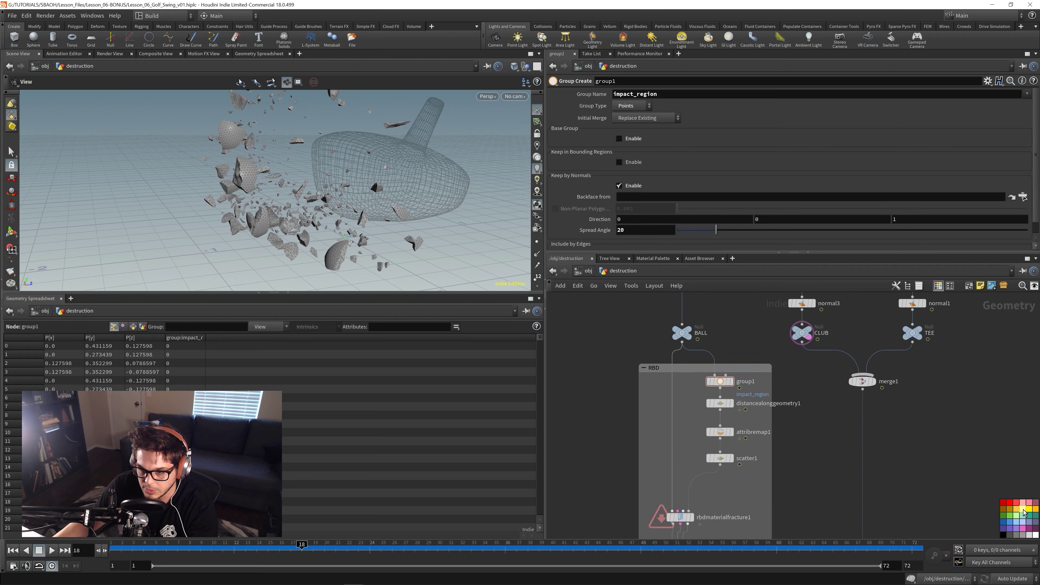
Colour the RBD network box yellow.
click(687, 367)
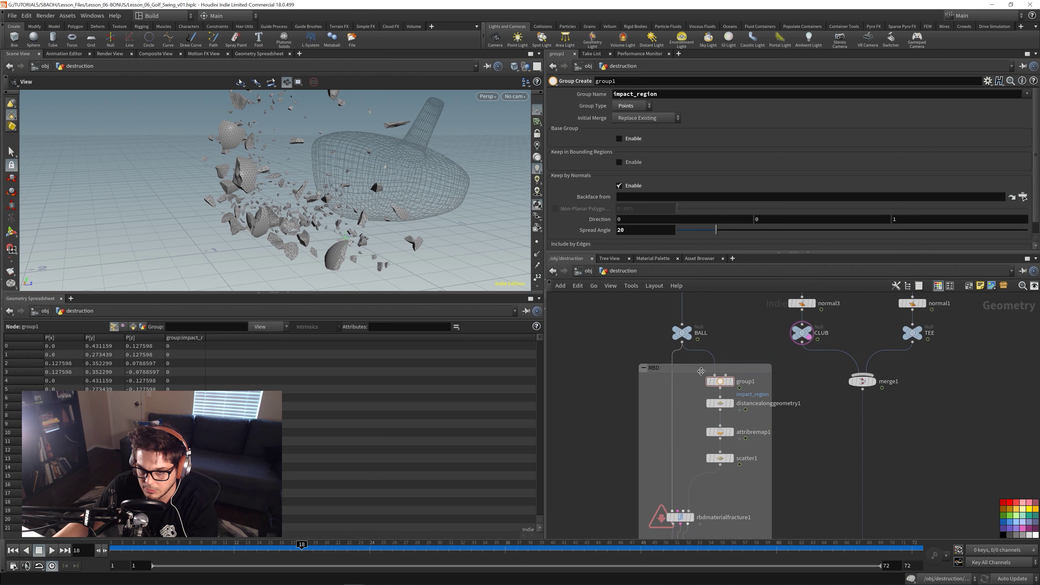
click(1031, 510)
middle_drag(824, 463, 754, 372)
scroll(753, 372, down, 3)
middle_drag(837, 485, 820, 423)
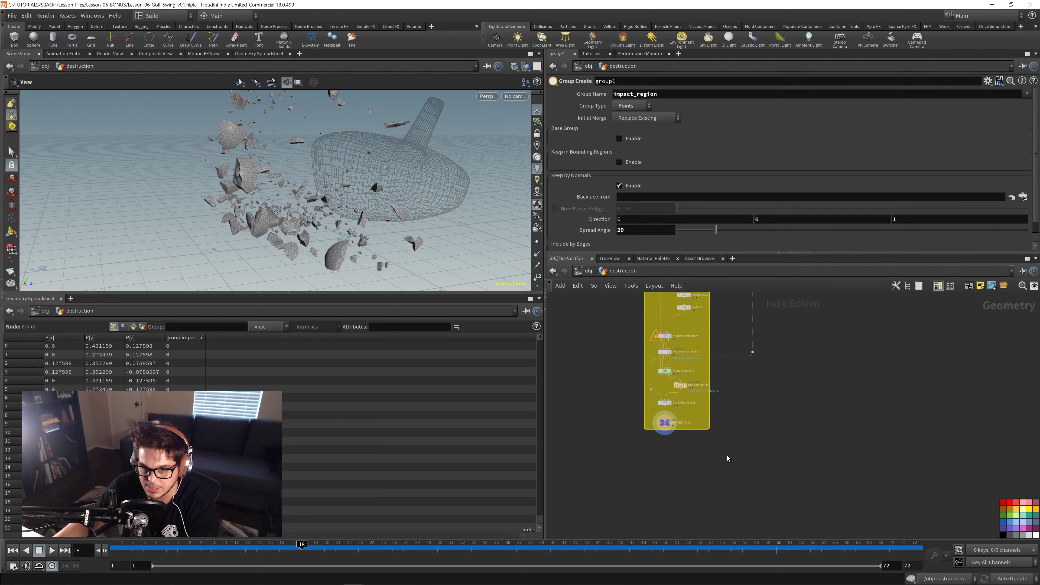
scroll(727, 458, up, 3)
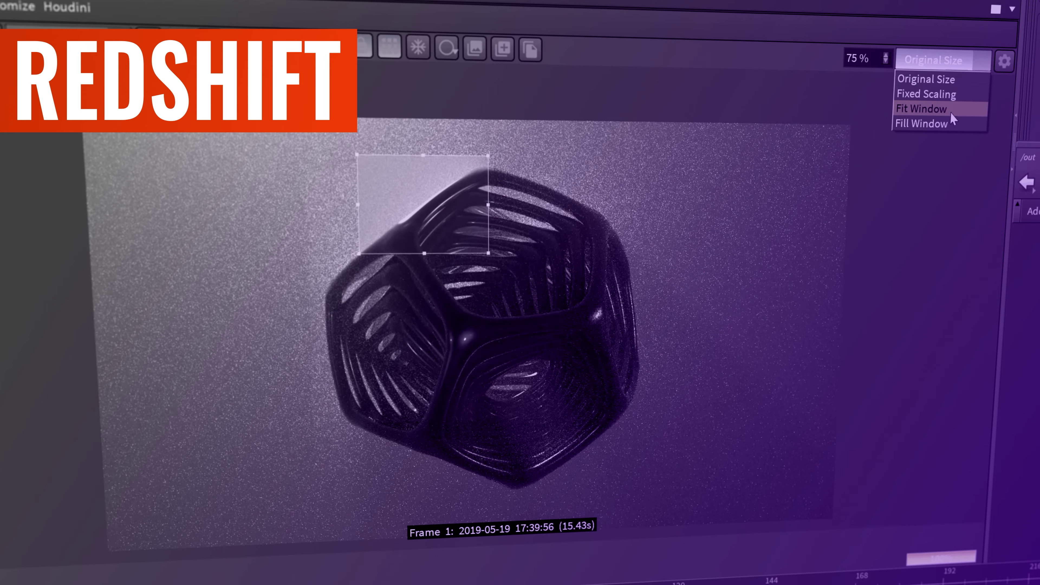
click(950, 97)
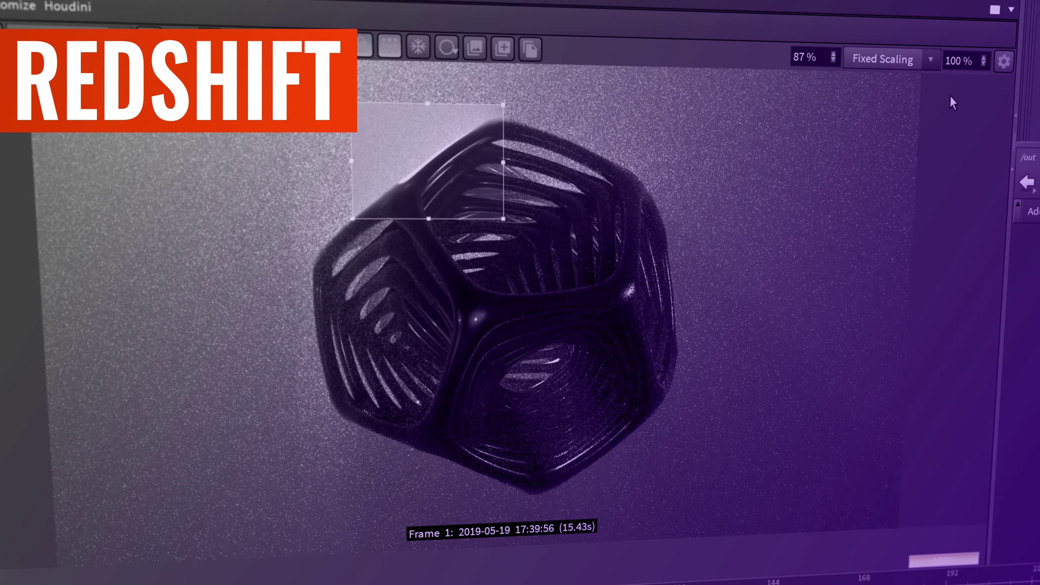